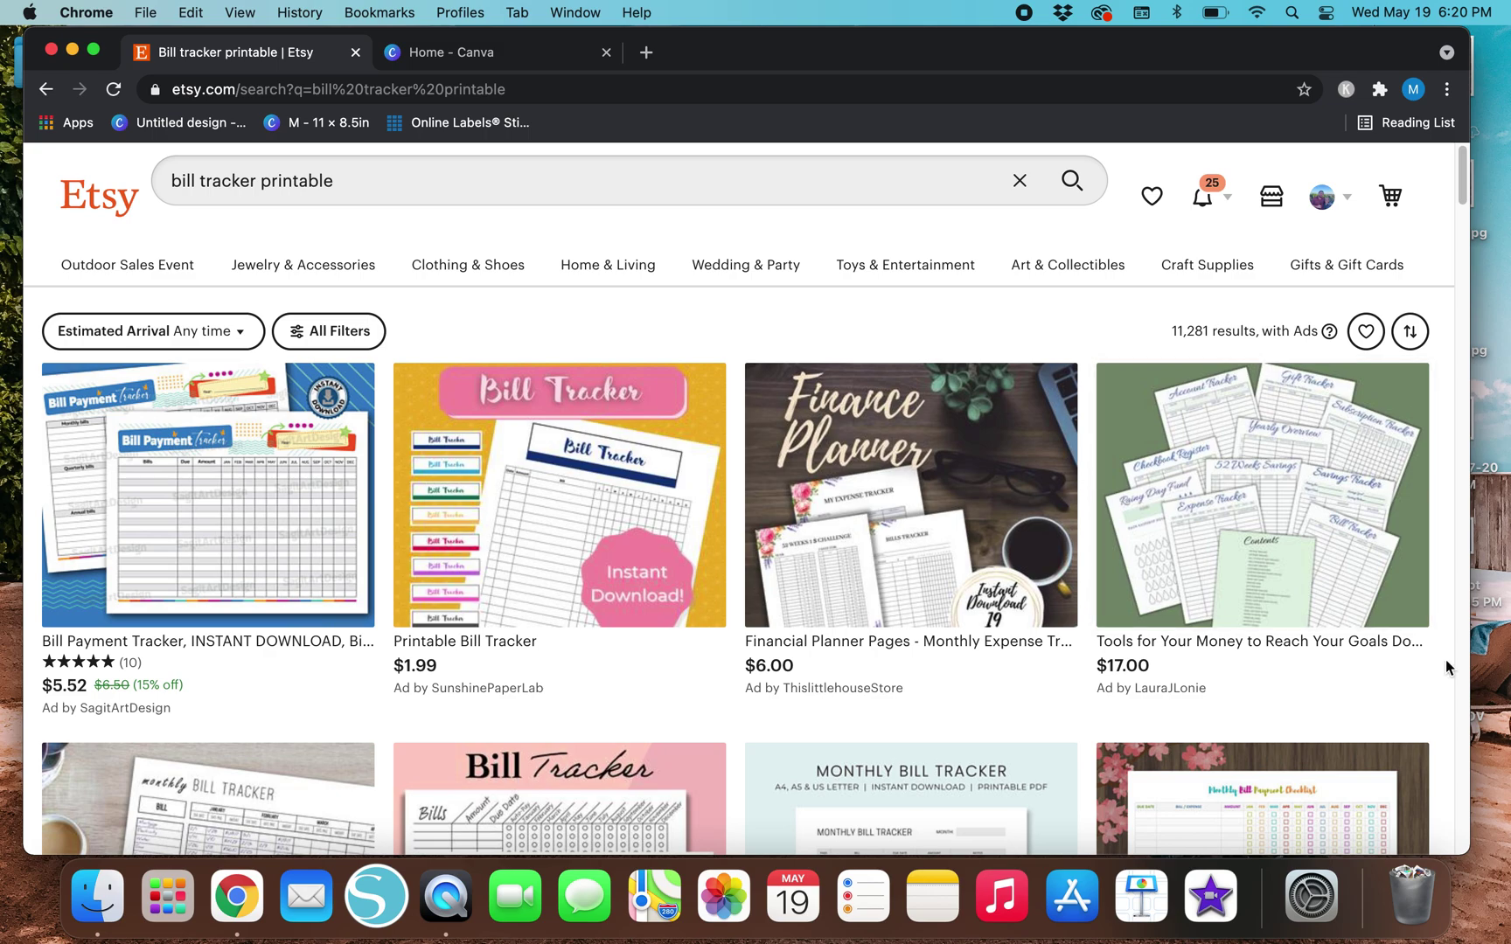
Look through the Etsy search results for printable bill trackers, comparing the designs, layouts and prices.
{"action": "scroll", "coordinate": [1433, 661], "scroll_direction": "down", "scroll_amount": 3}
{"action": "scroll", "coordinate": [1433, 662], "scroll_direction": "down", "scroll_amount": 15}
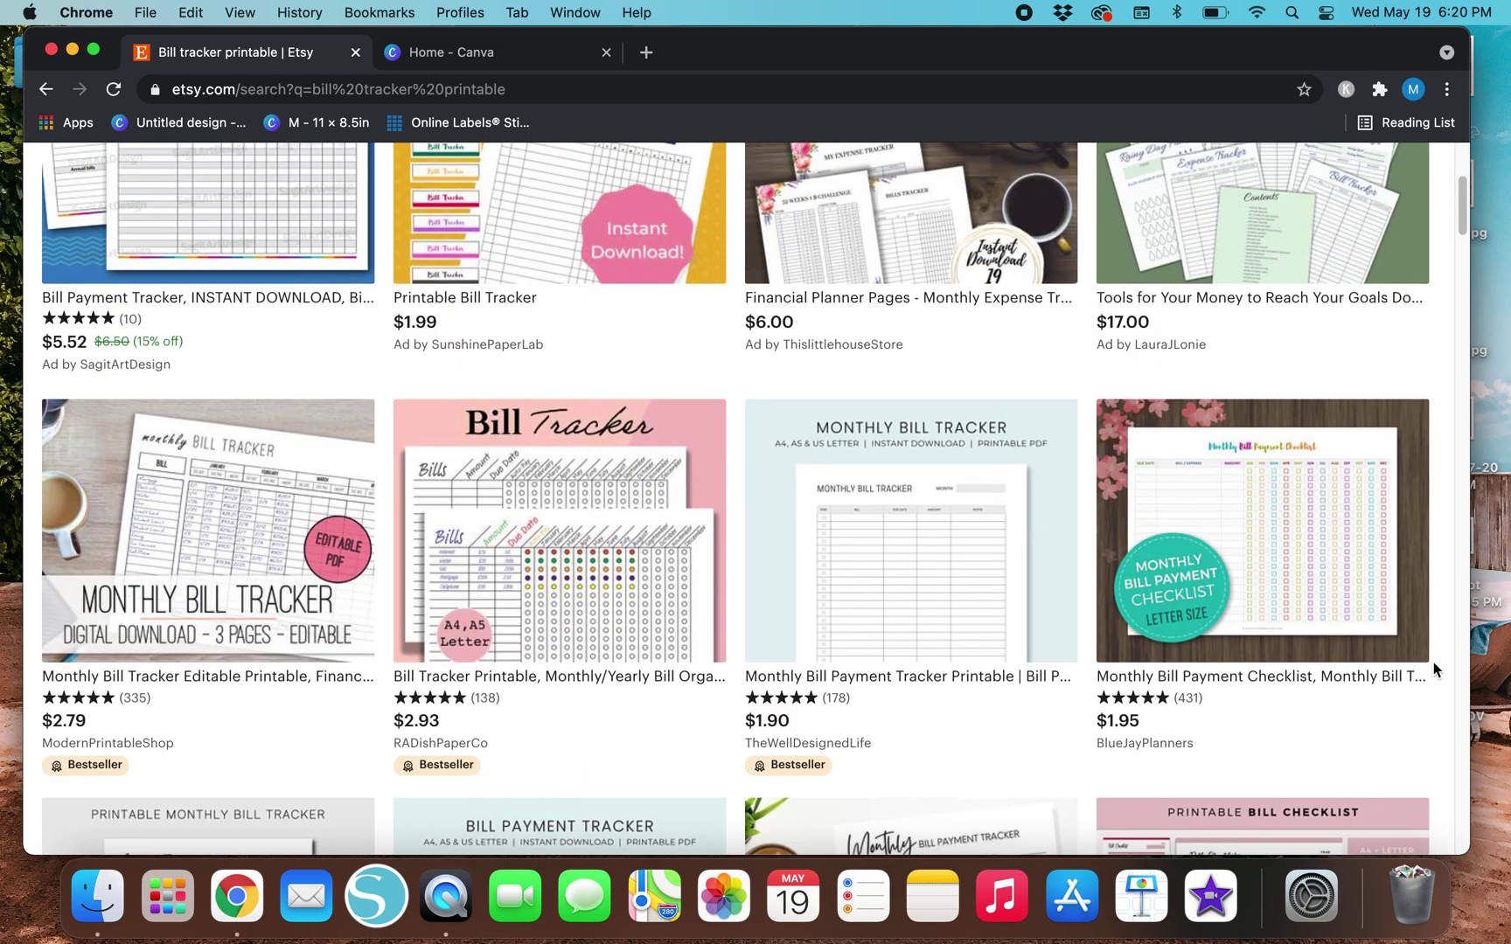
{"action": "scroll", "coordinate": [1433, 669], "scroll_direction": "down", "scroll_amount": 20}
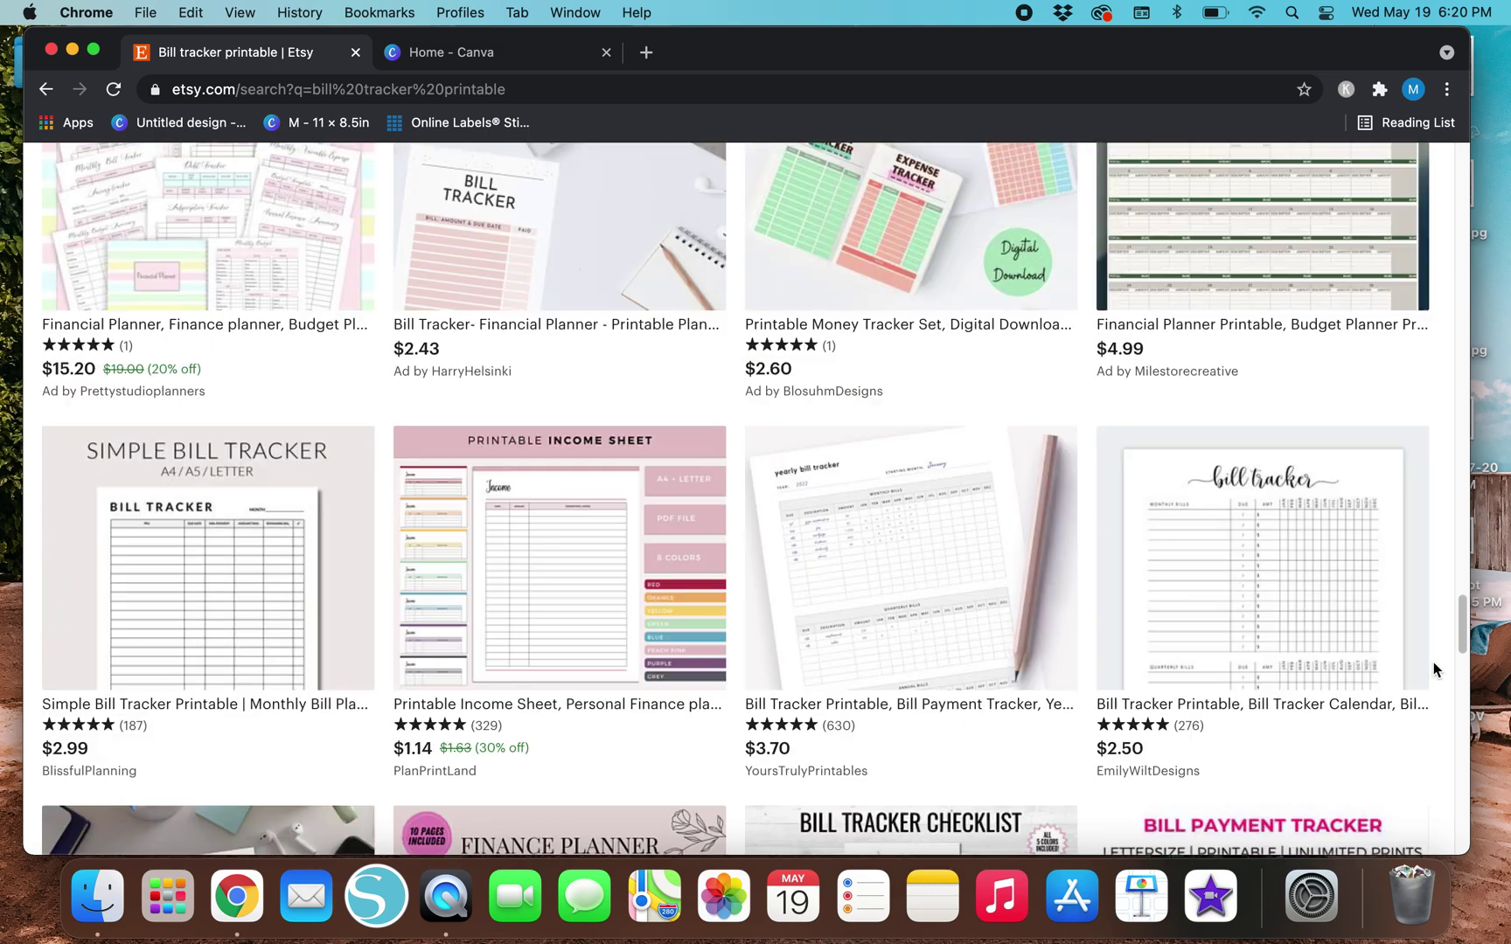
{"action": "scroll", "coordinate": [1433, 662], "scroll_direction": "up", "scroll_amount": 10}
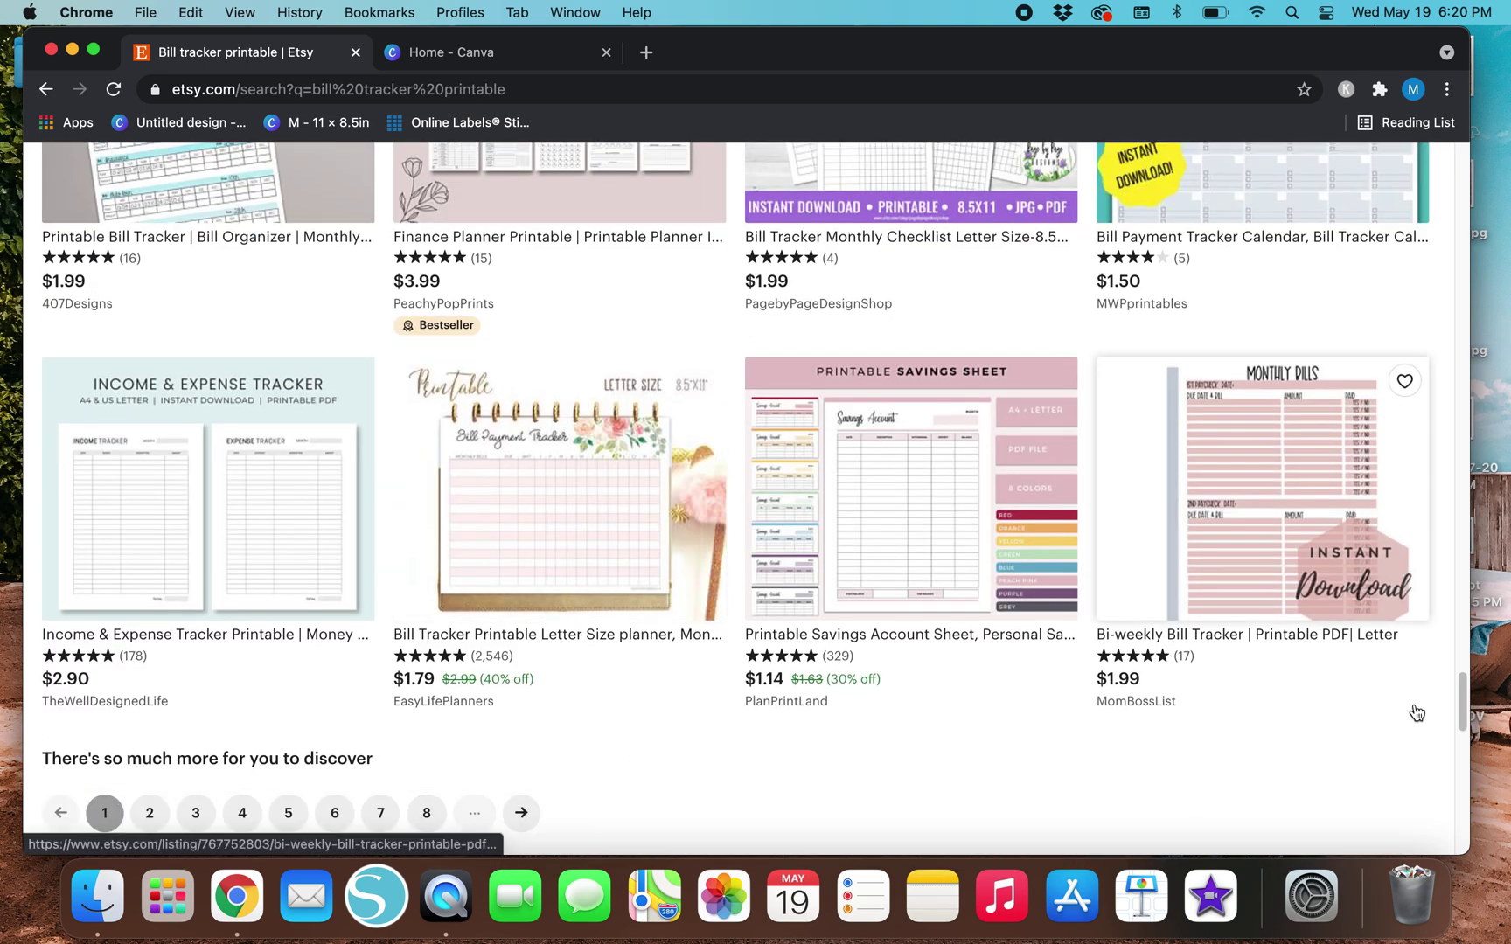
{"action": "scroll", "coordinate": [1445, 712], "scroll_direction": "up", "scroll_amount": 10}
{"action": "scroll", "coordinate": [1445, 712], "scroll_direction": "up", "scroll_amount": 15}
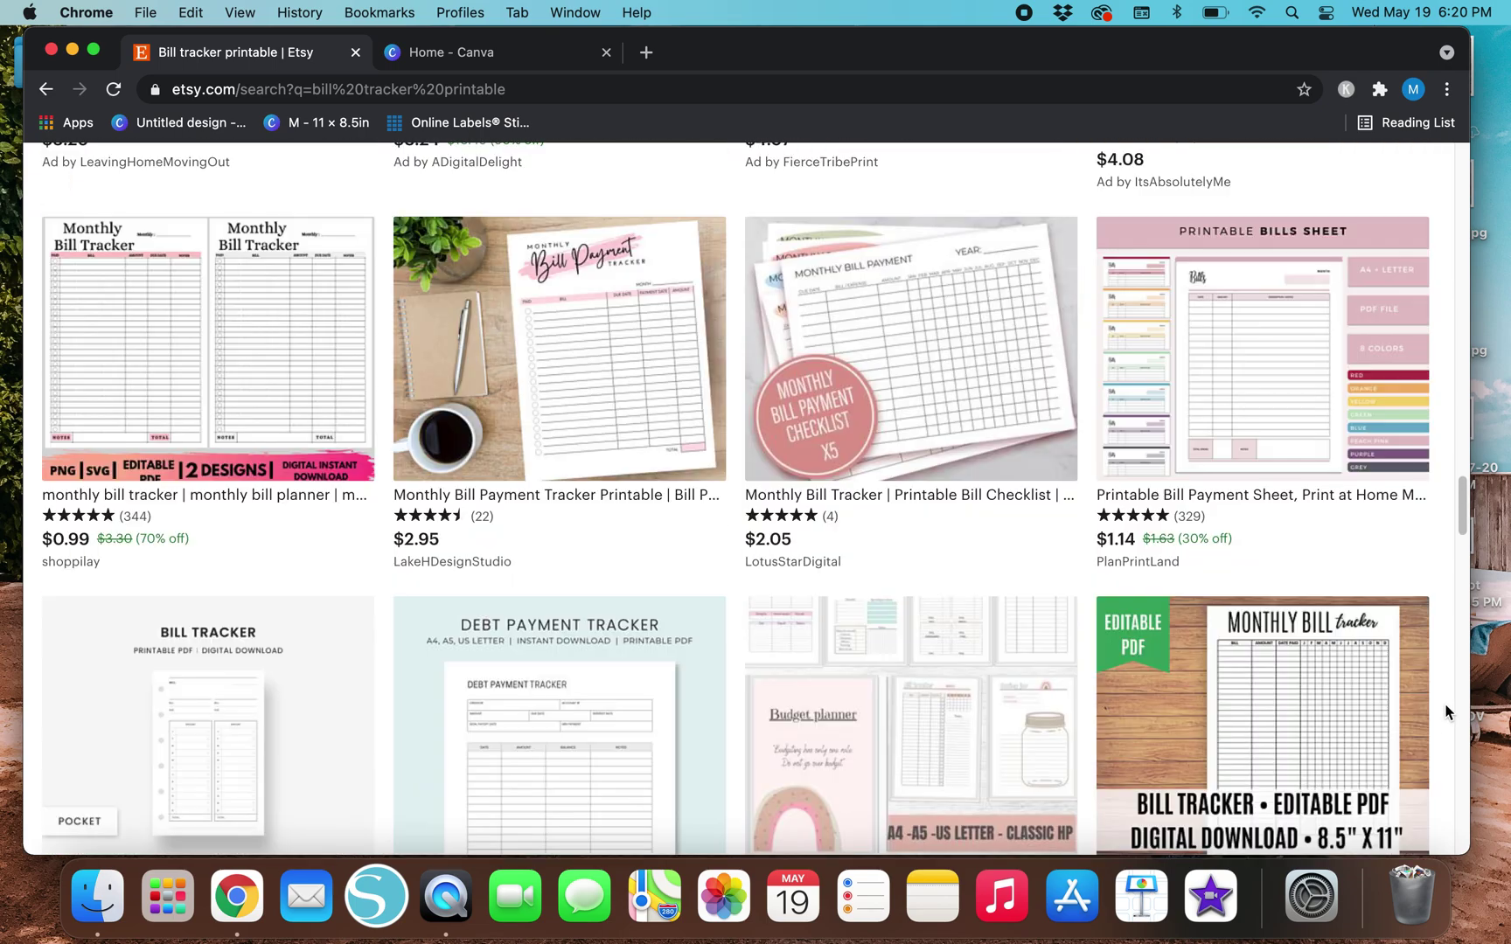
{"action": "scroll", "coordinate": [1444, 711], "scroll_direction": "up", "scroll_amount": 15}
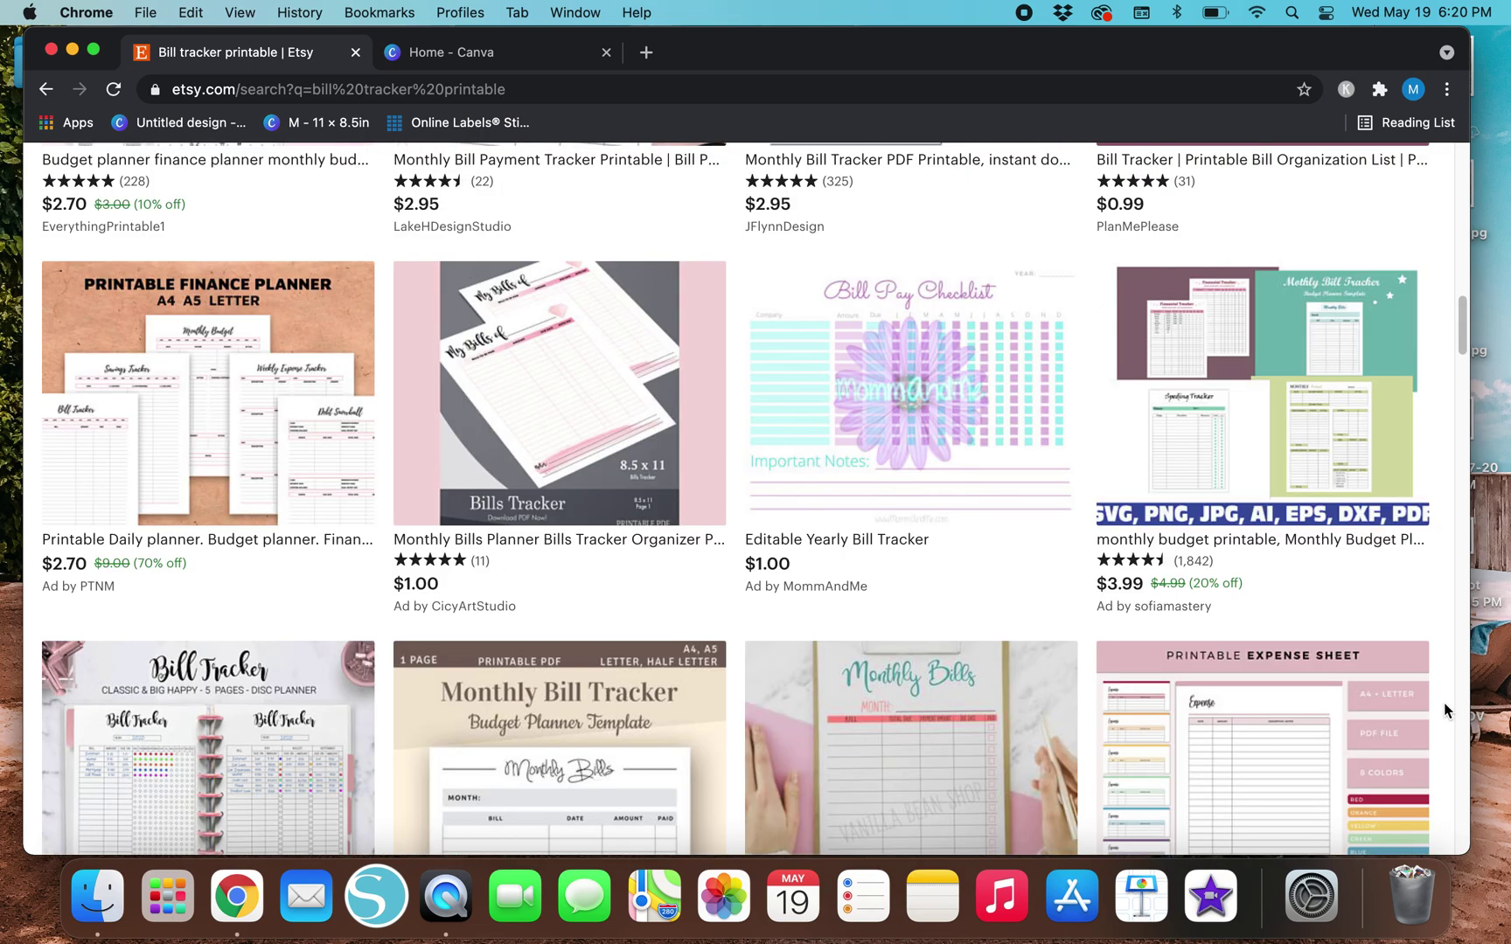
{"action": "scroll", "coordinate": [1444, 708], "scroll_direction": "up", "scroll_amount": 5}
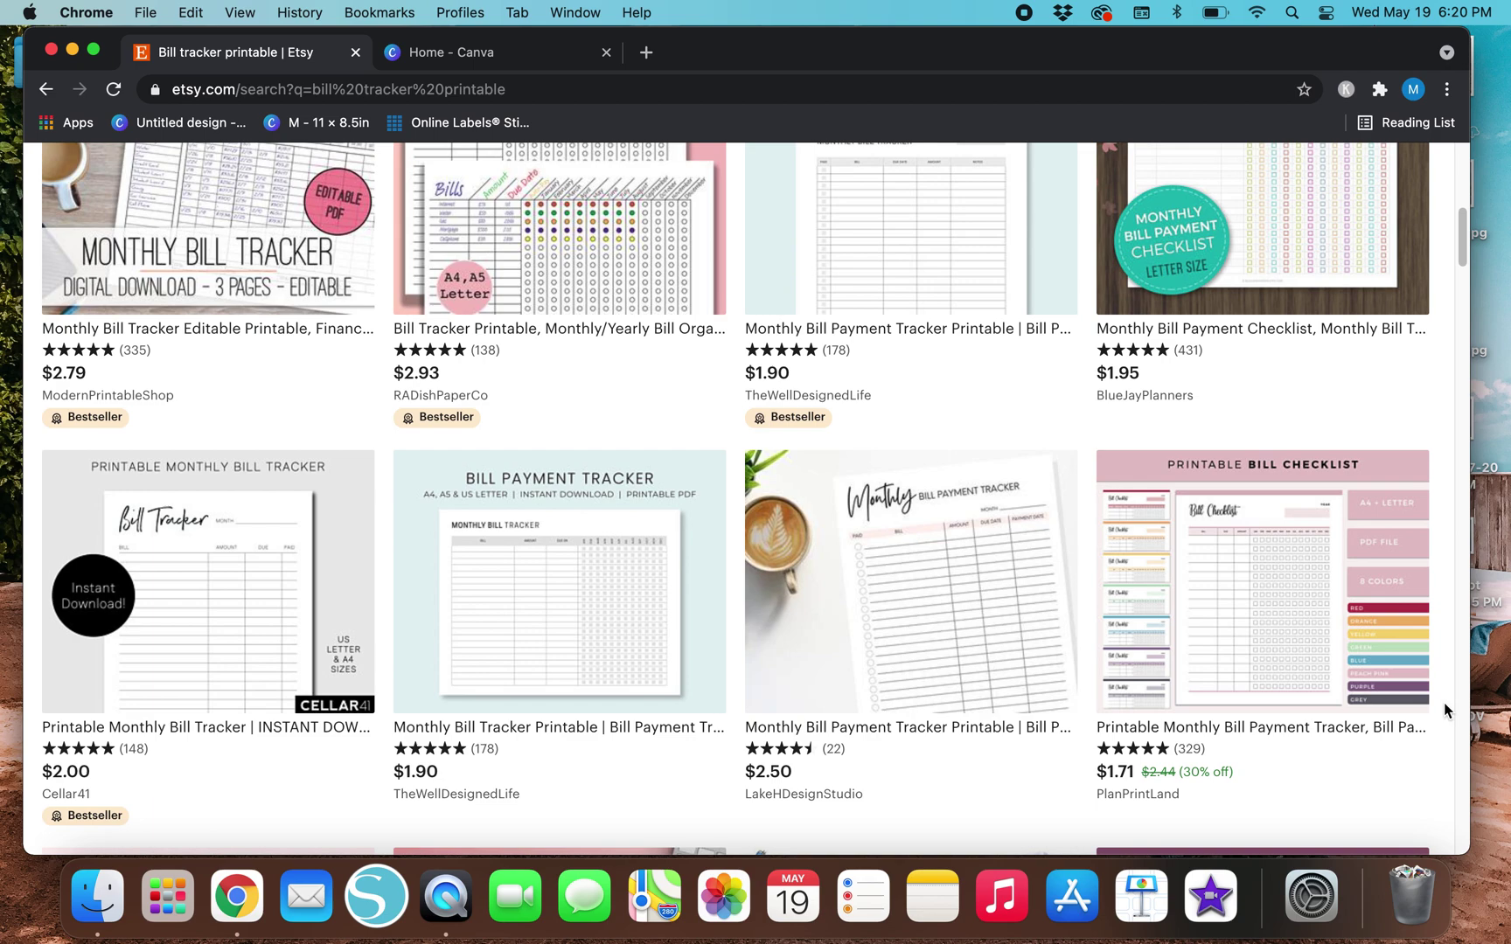
{"action": "scroll", "coordinate": [1444, 702], "scroll_direction": "up", "scroll_amount": 5}
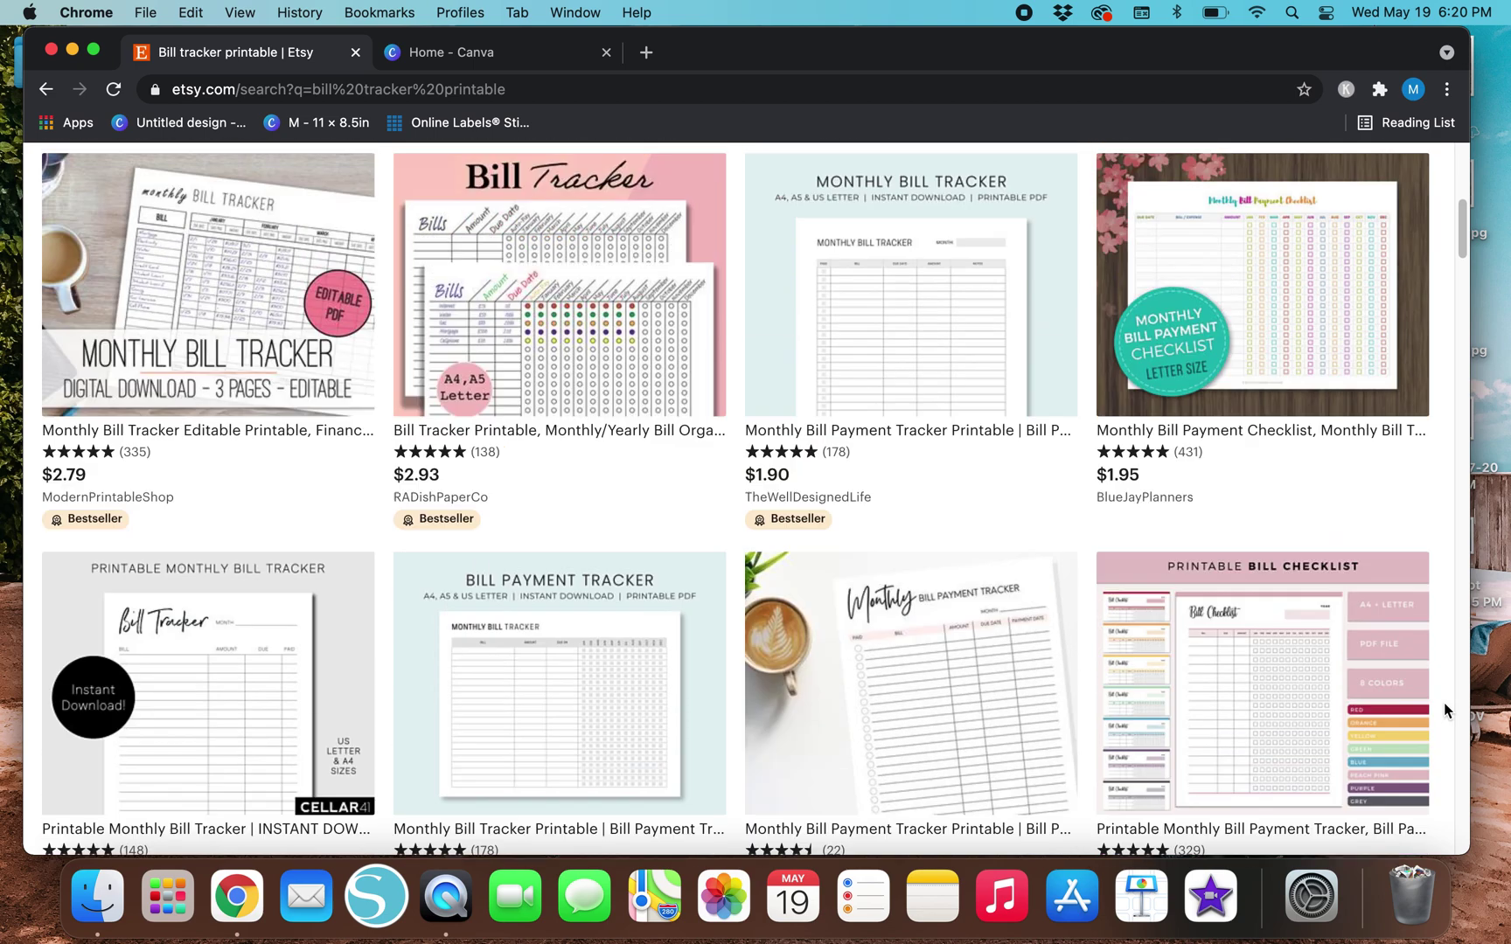
{"action": "scroll", "coordinate": [1444, 704], "scroll_direction": "down", "scroll_amount": 3}
{"action": "scroll", "coordinate": [1444, 704], "scroll_direction": "down", "scroll_amount": 2}
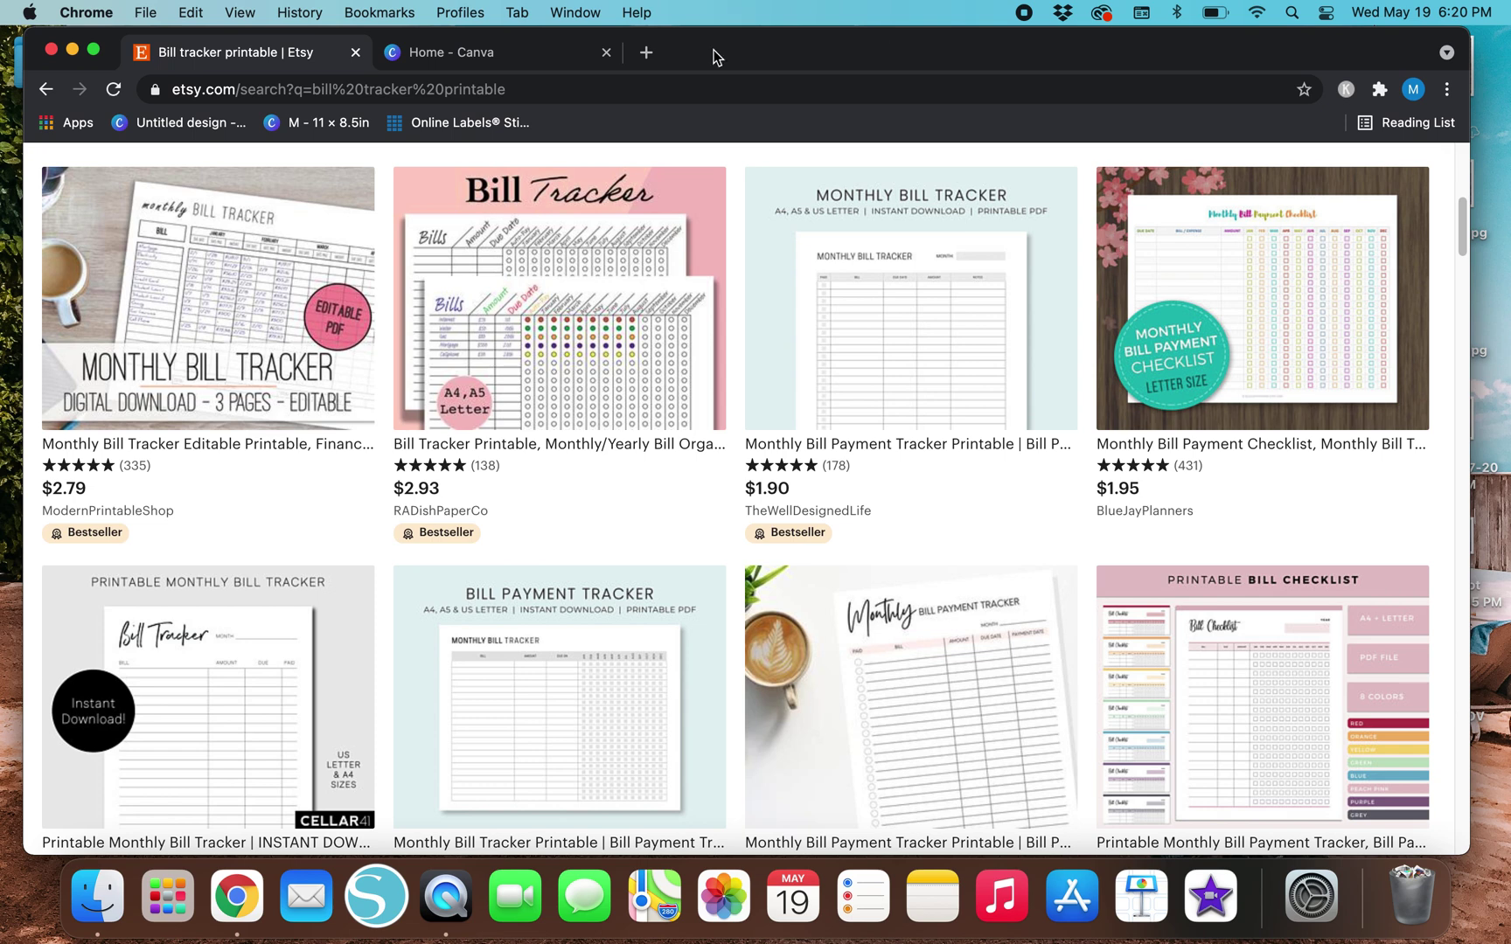
Glance at the Canva home page, then return to Etsy and examine the column layouts of the monthly bill tracker listings.
{"action": "left_click", "coordinate": [506, 59]}
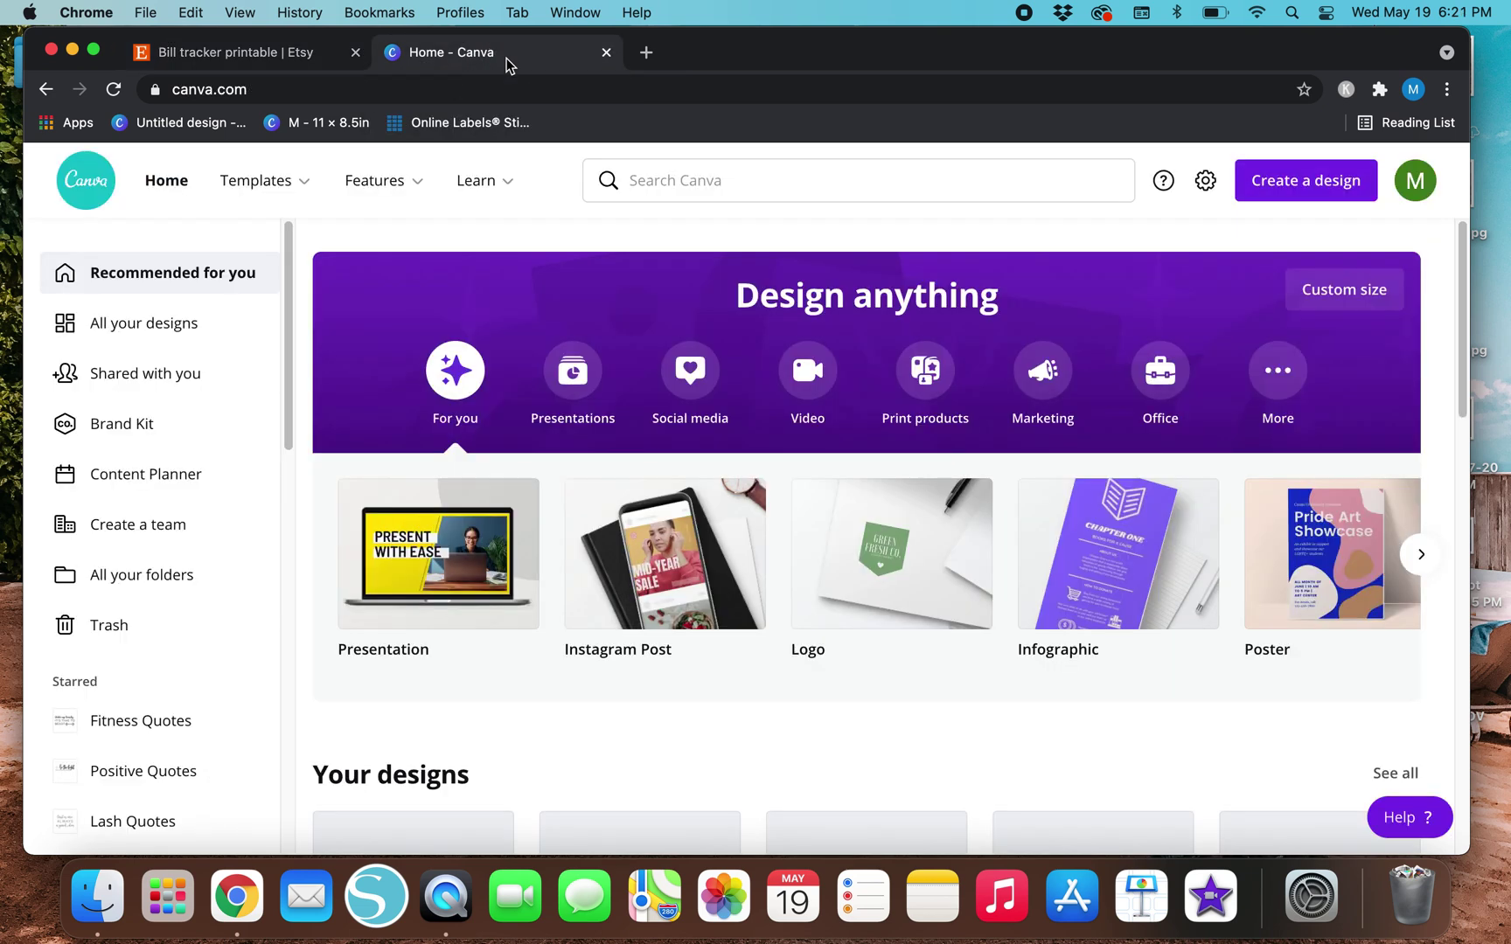
{"action": "left_click", "coordinate": [235, 56]}
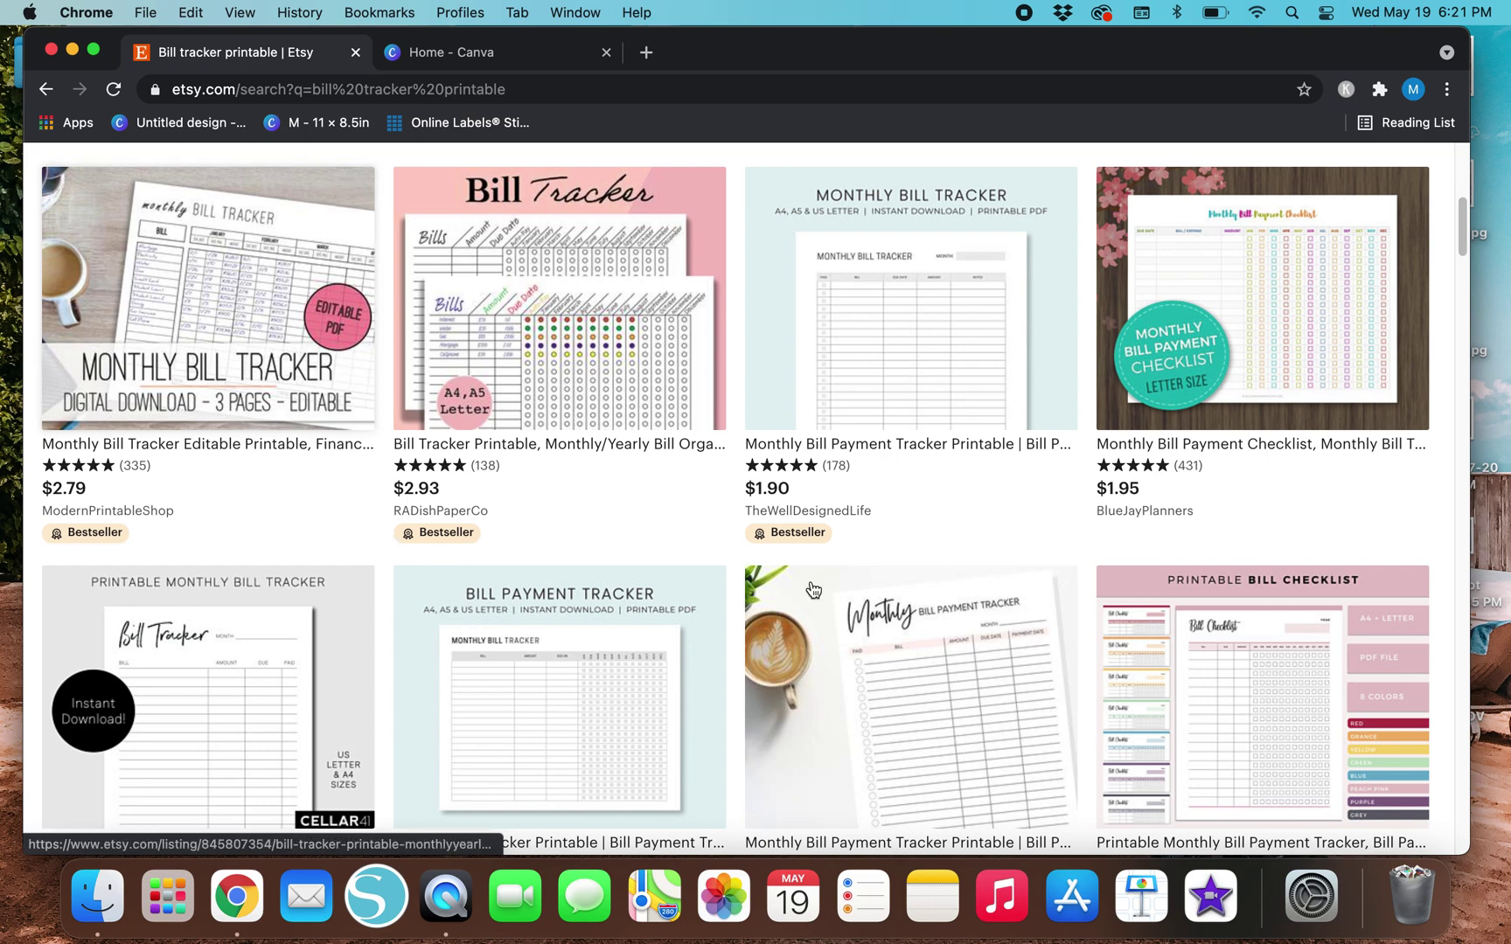
{"action": "scroll", "coordinate": [1437, 512], "scroll_direction": "down", "scroll_amount": 2}
{"action": "scroll", "coordinate": [1437, 512], "scroll_direction": "up", "scroll_amount": 5}
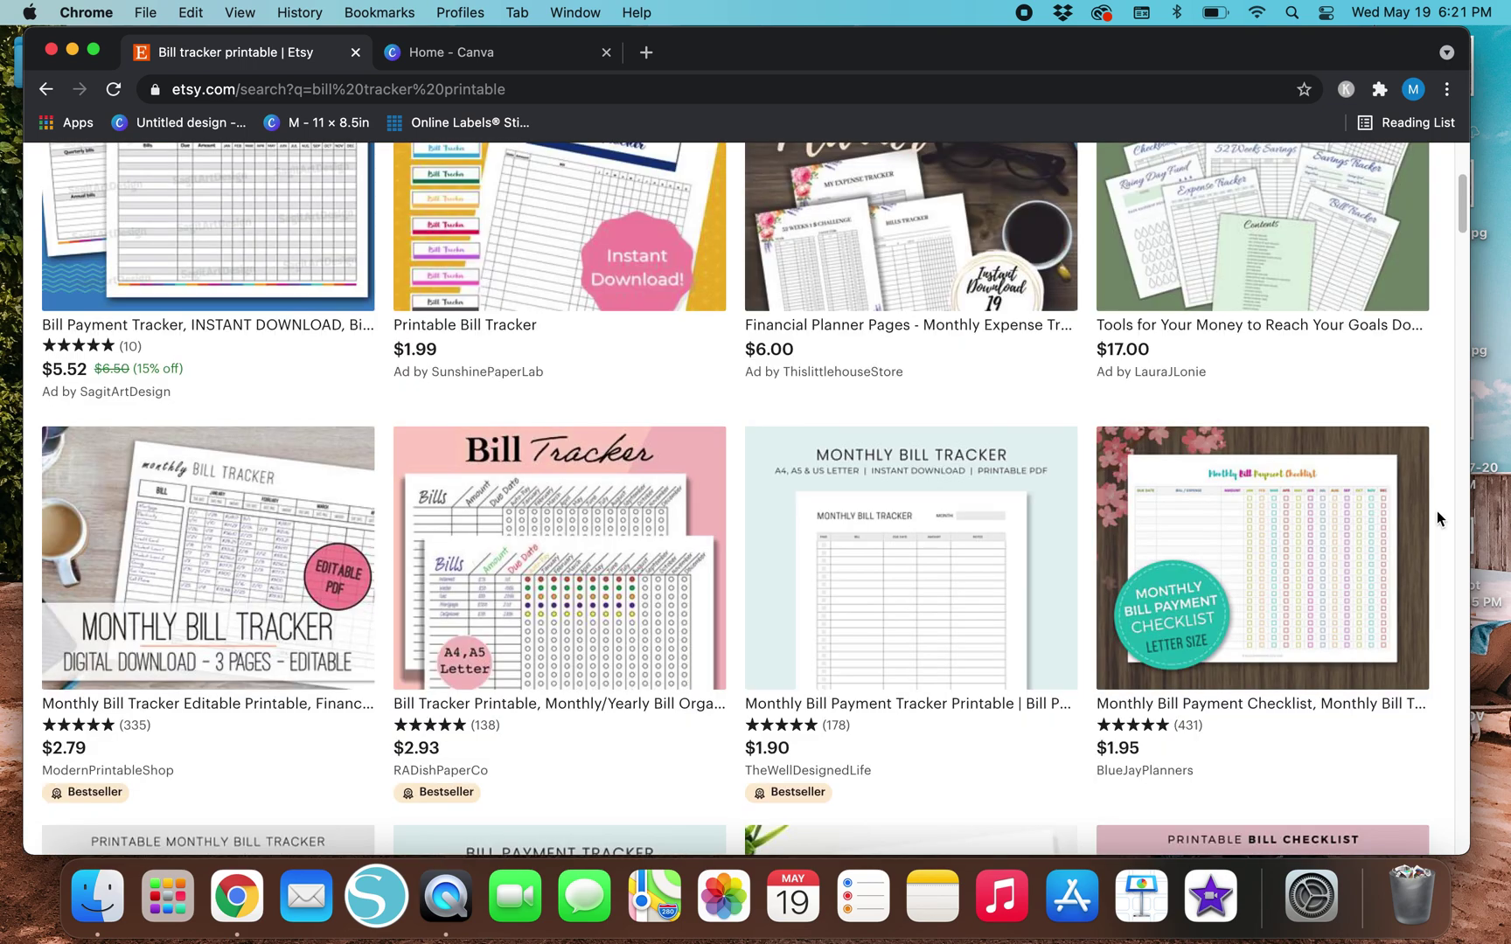
{"action": "scroll", "coordinate": [1437, 512], "scroll_direction": "down", "scroll_amount": 3}
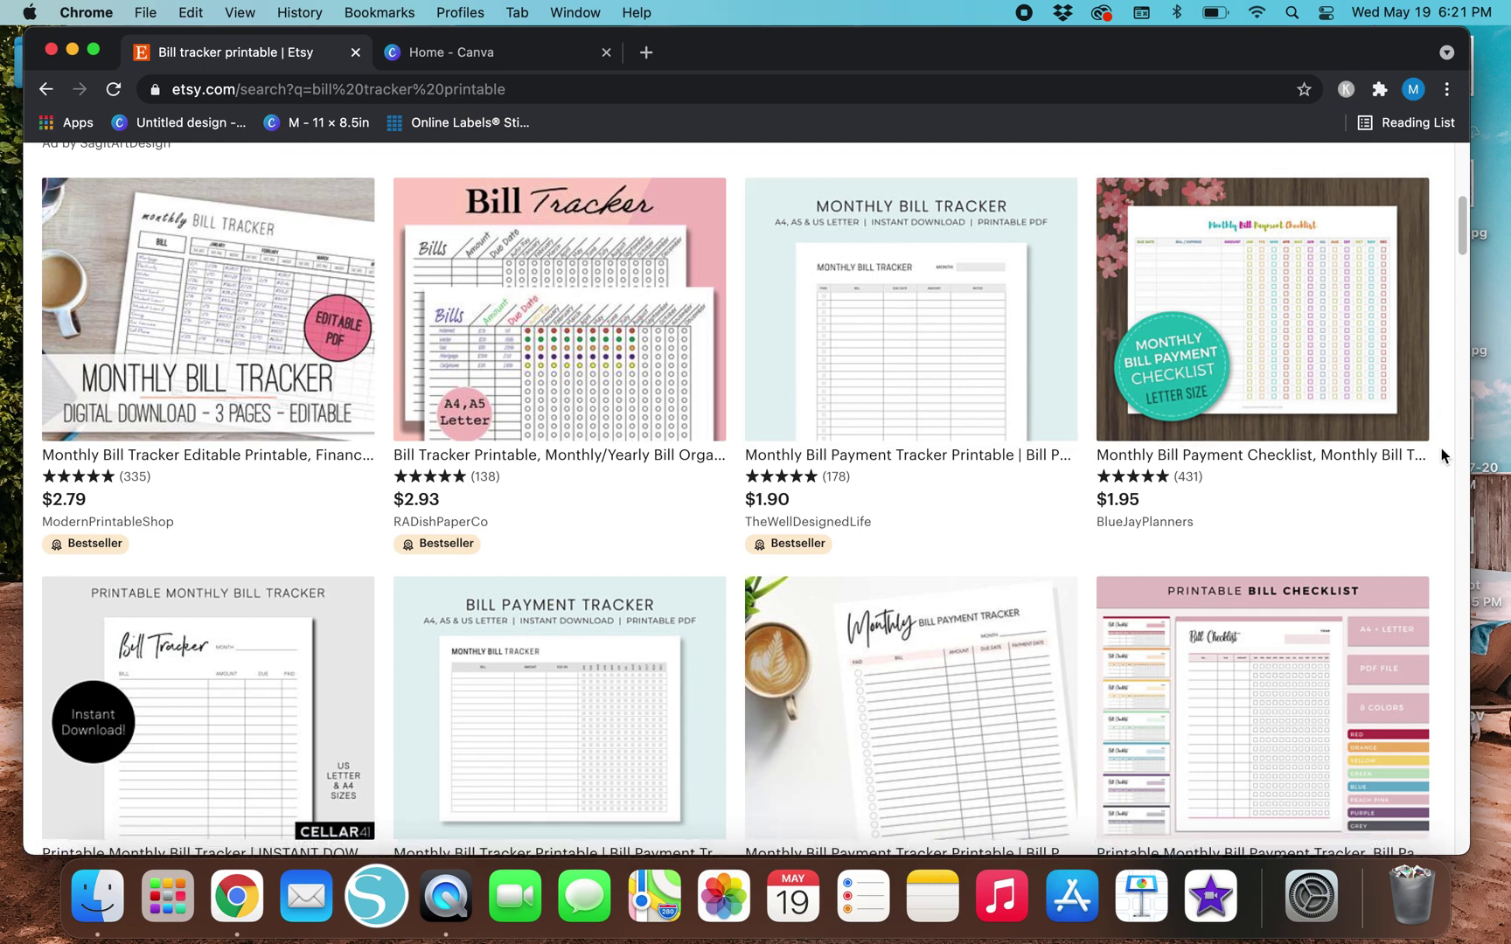
{"action": "scroll", "coordinate": [1441, 448], "scroll_direction": "down", "scroll_amount": 5}
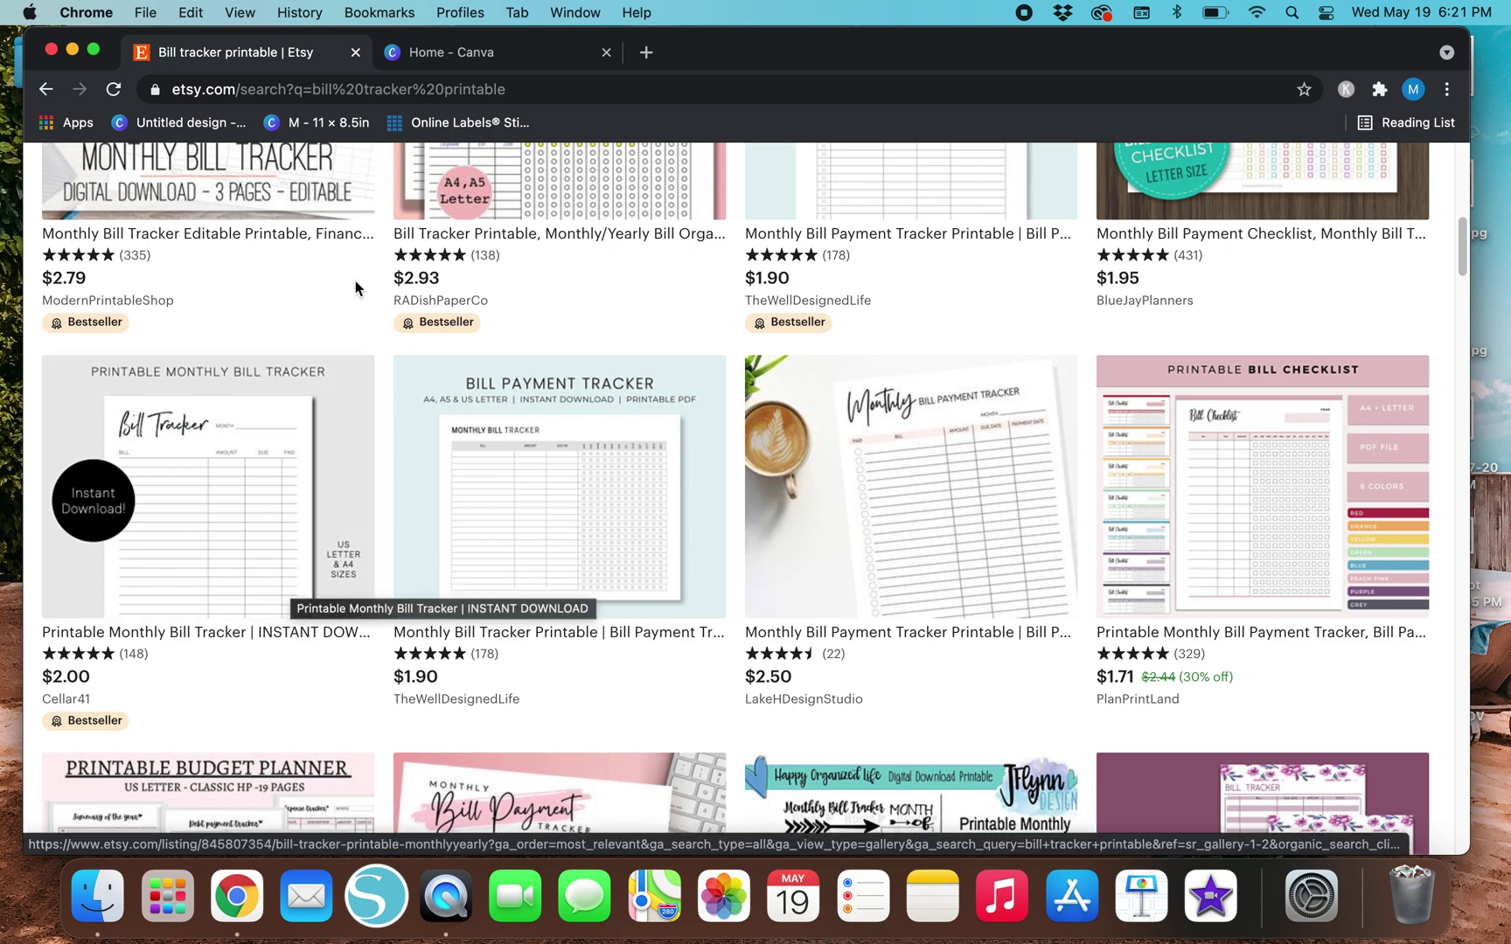
{"action": "scroll", "coordinate": [385, 479], "scroll_direction": "down", "scroll_amount": 1}
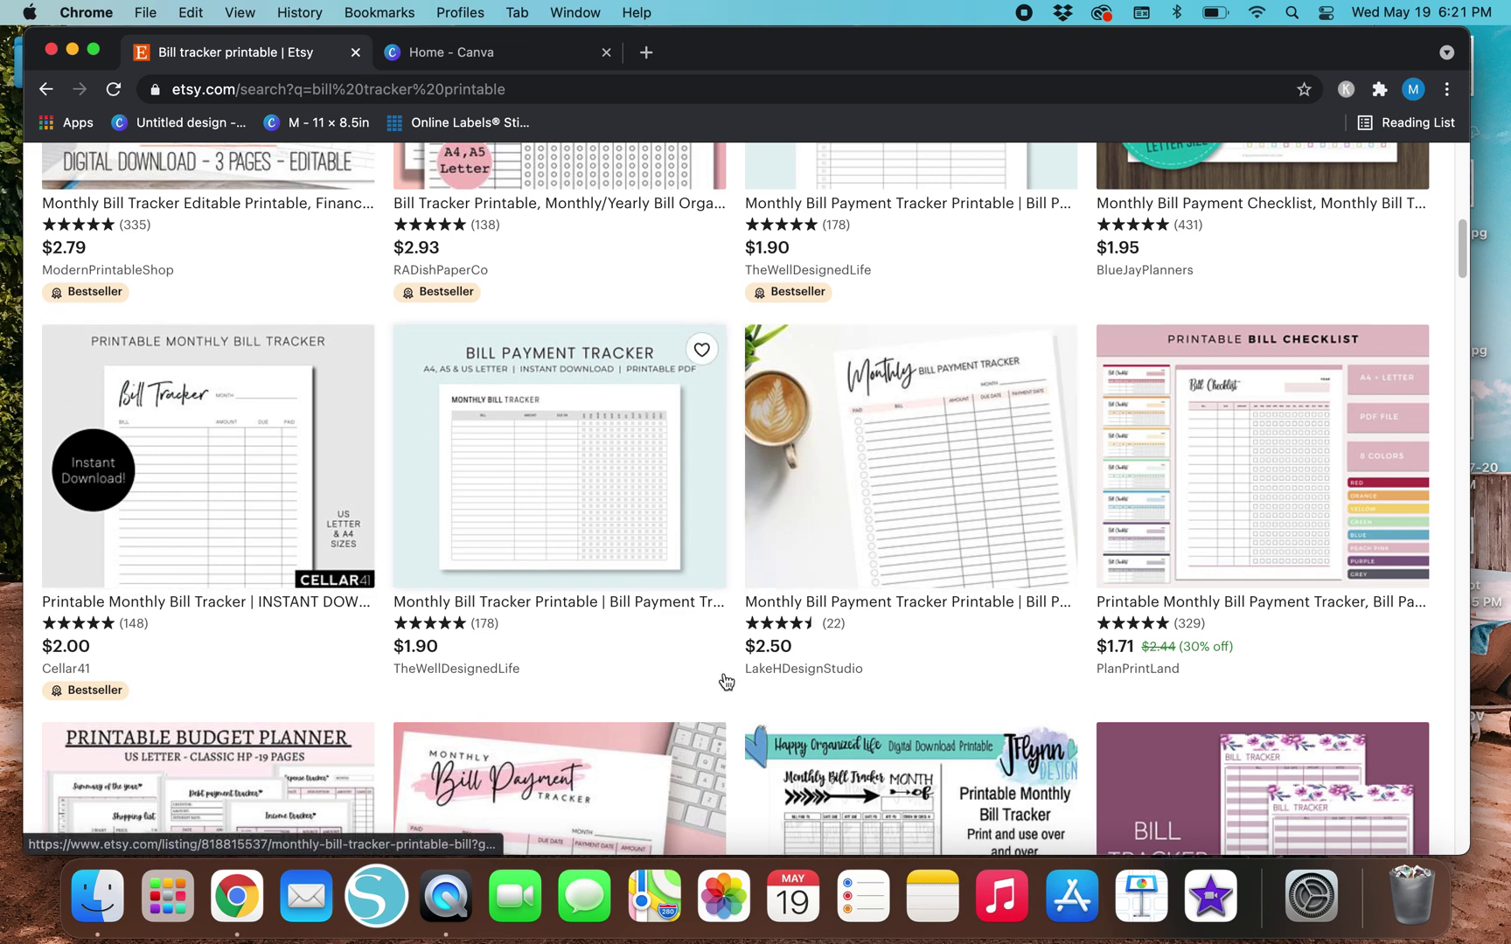
{"action": "scroll", "coordinate": [735, 680], "scroll_direction": "down", "scroll_amount": 2}
{"action": "scroll", "coordinate": [732, 678], "scroll_direction": "down", "scroll_amount": 4}
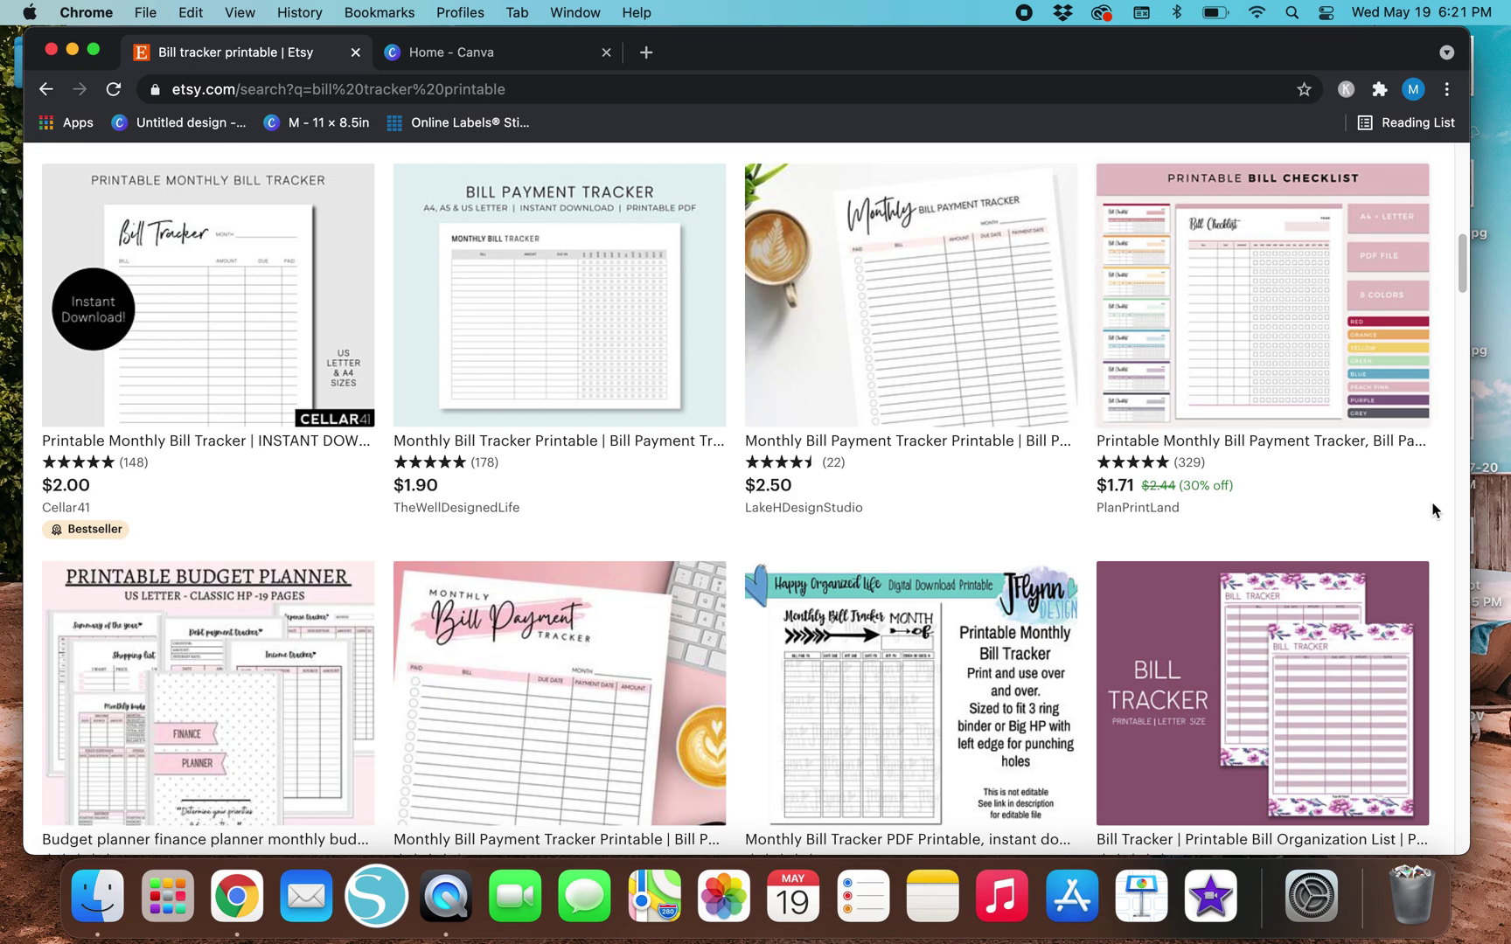
{"action": "scroll", "coordinate": [1440, 494], "scroll_direction": "up", "scroll_amount": 1}
{"action": "scroll", "coordinate": [1441, 499], "scroll_direction": "up", "scroll_amount": 10}
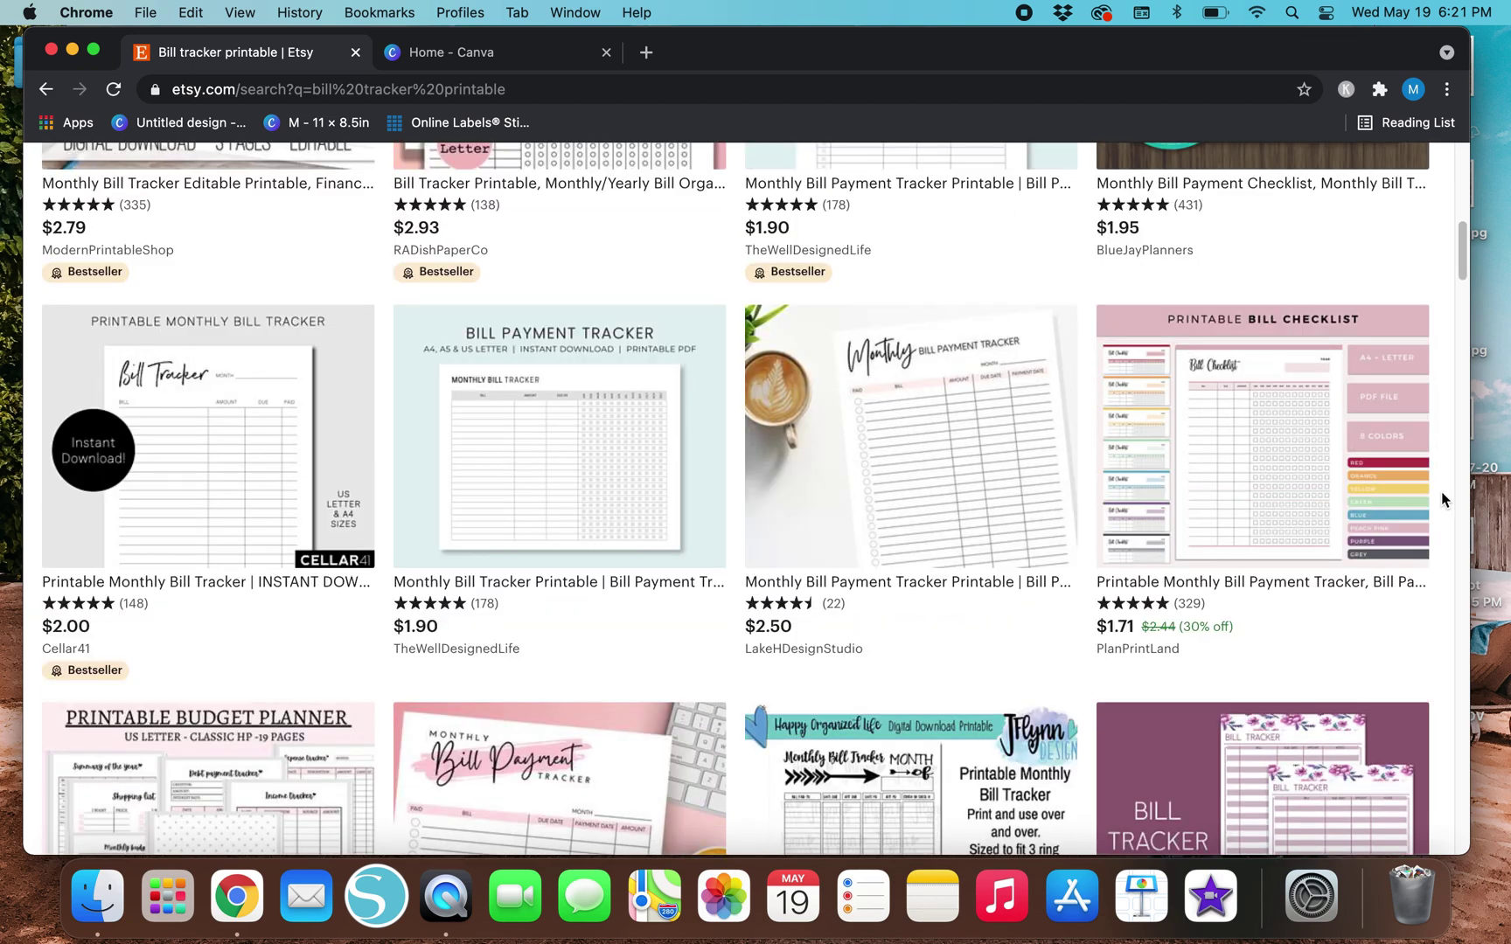
{"action": "scroll", "coordinate": [1442, 494], "scroll_direction": "down", "scroll_amount": 10}
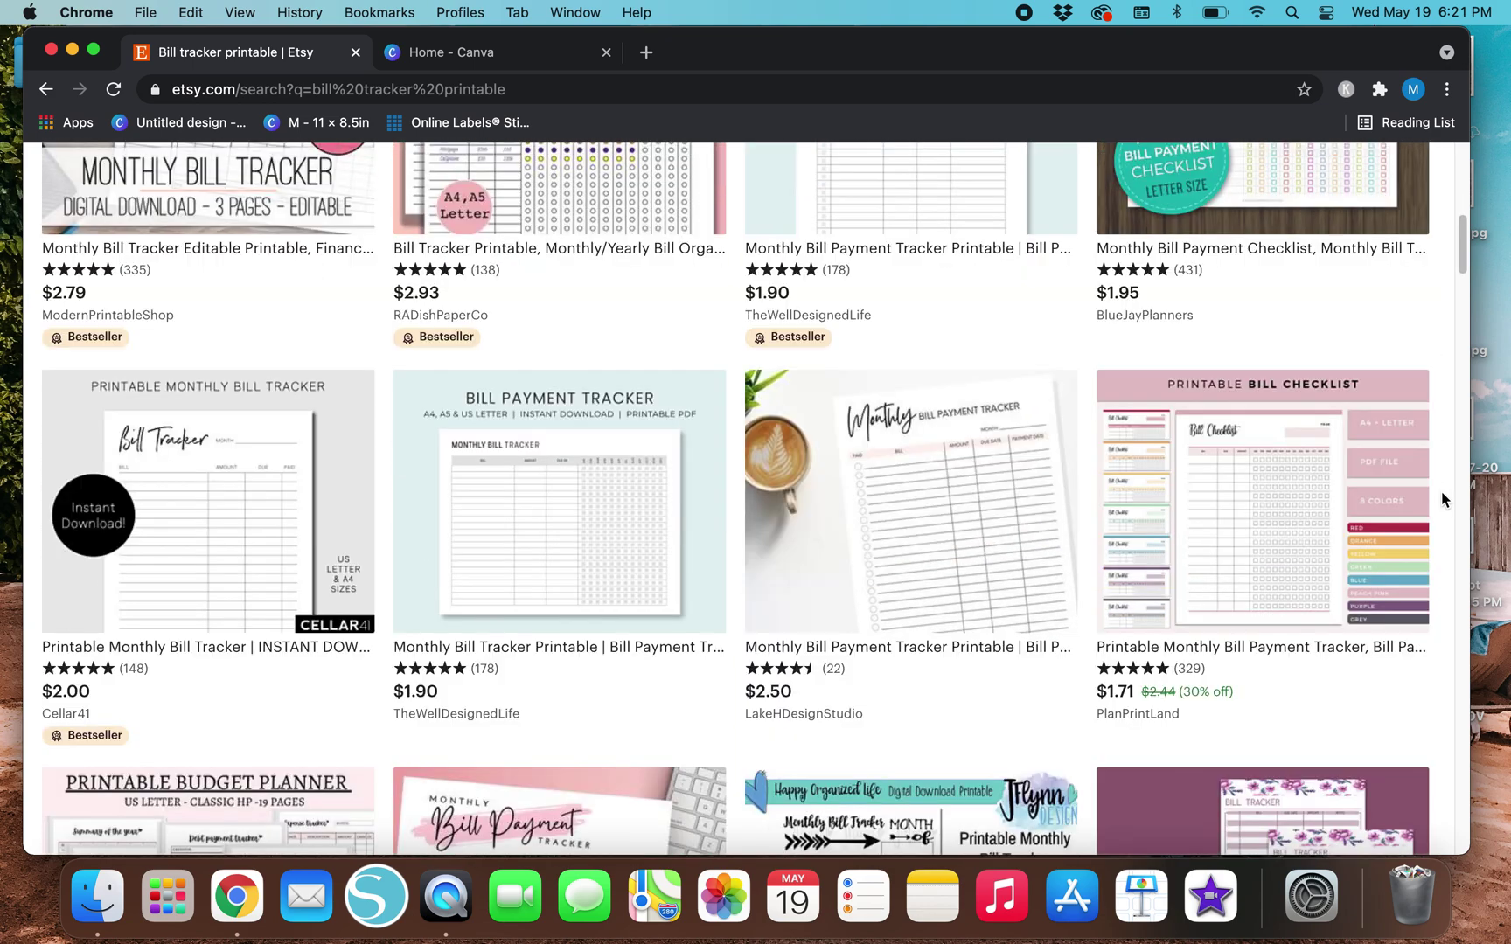
{"action": "scroll", "coordinate": [1442, 498], "scroll_direction": "down", "scroll_amount": 1}
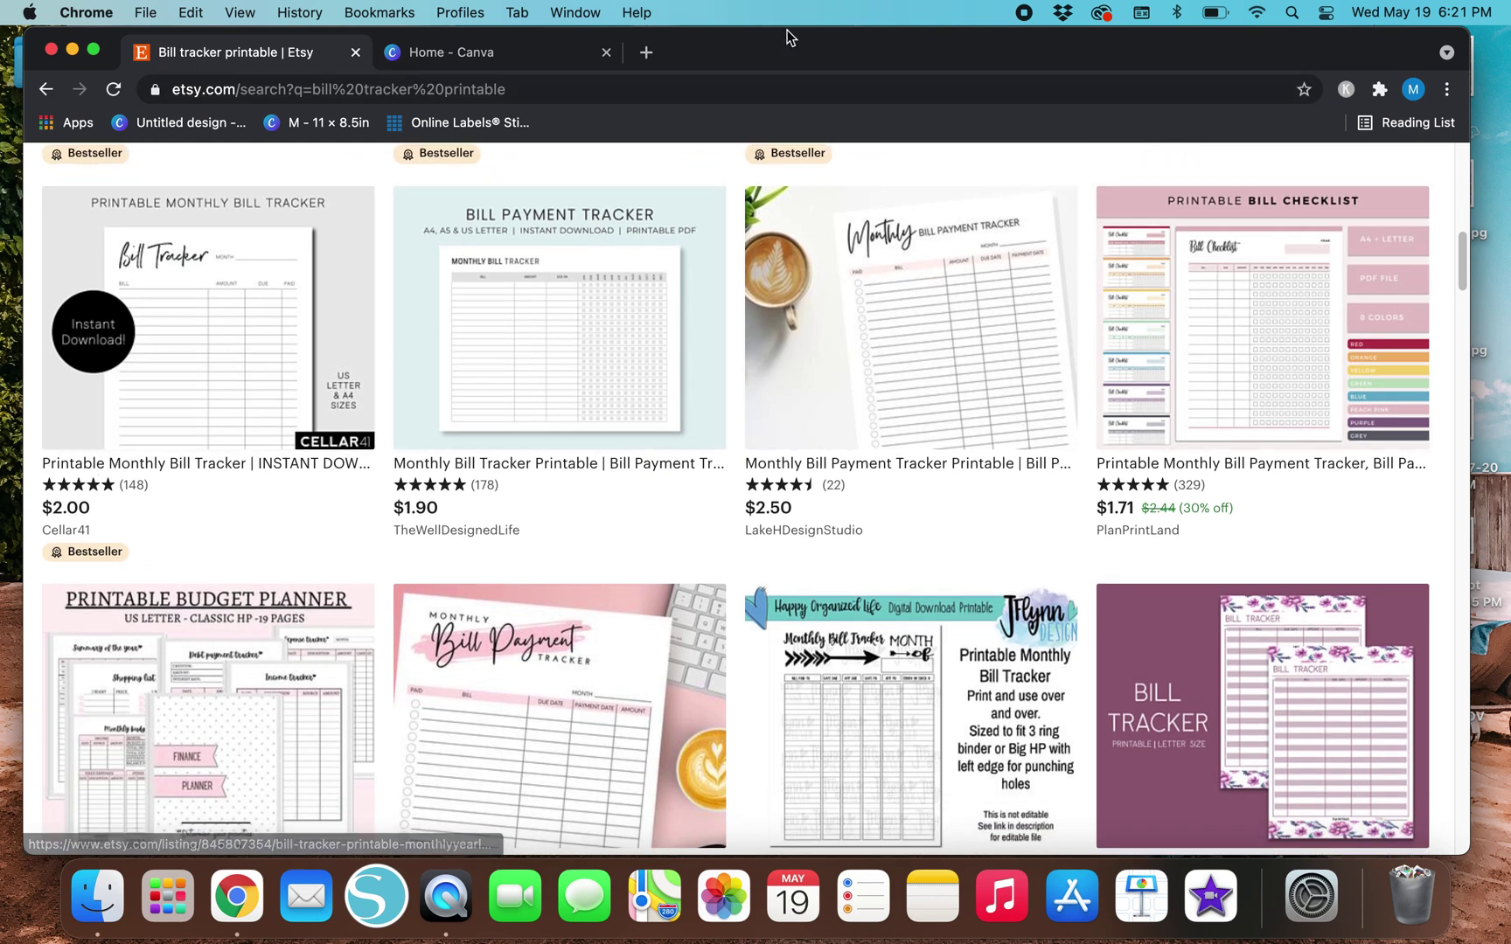
Switch to Canva and create a new custom-size design 8.5 in wide and 11 in high.
{"action": "left_click", "coordinate": [520, 58]}
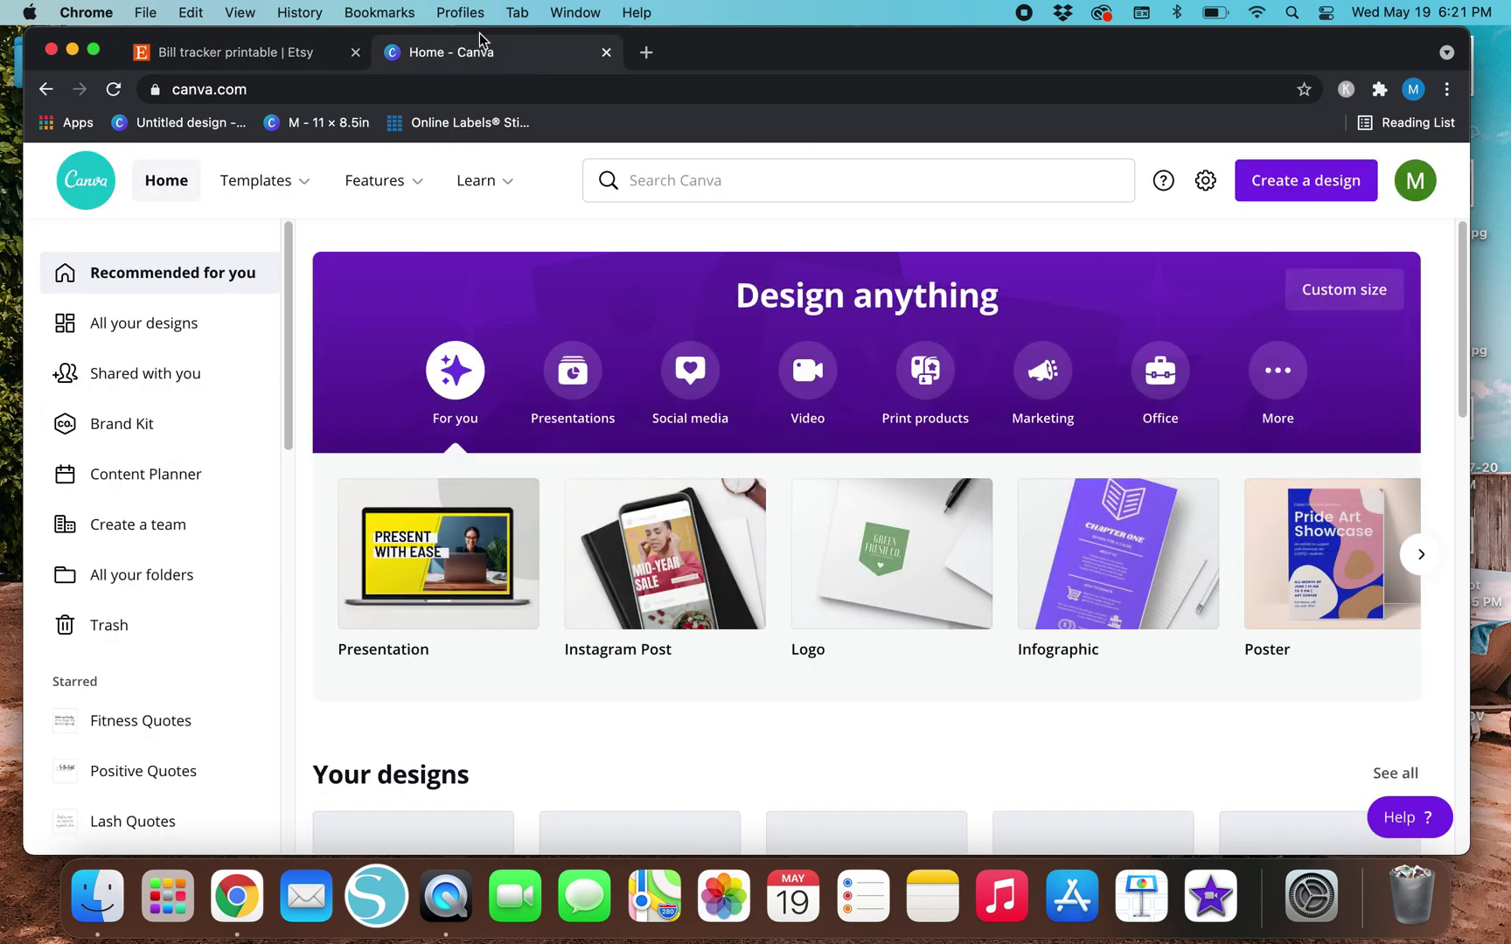
{"action": "left_click", "coordinate": [1318, 195]}
{"action": "left_click", "coordinate": [1190, 739]}
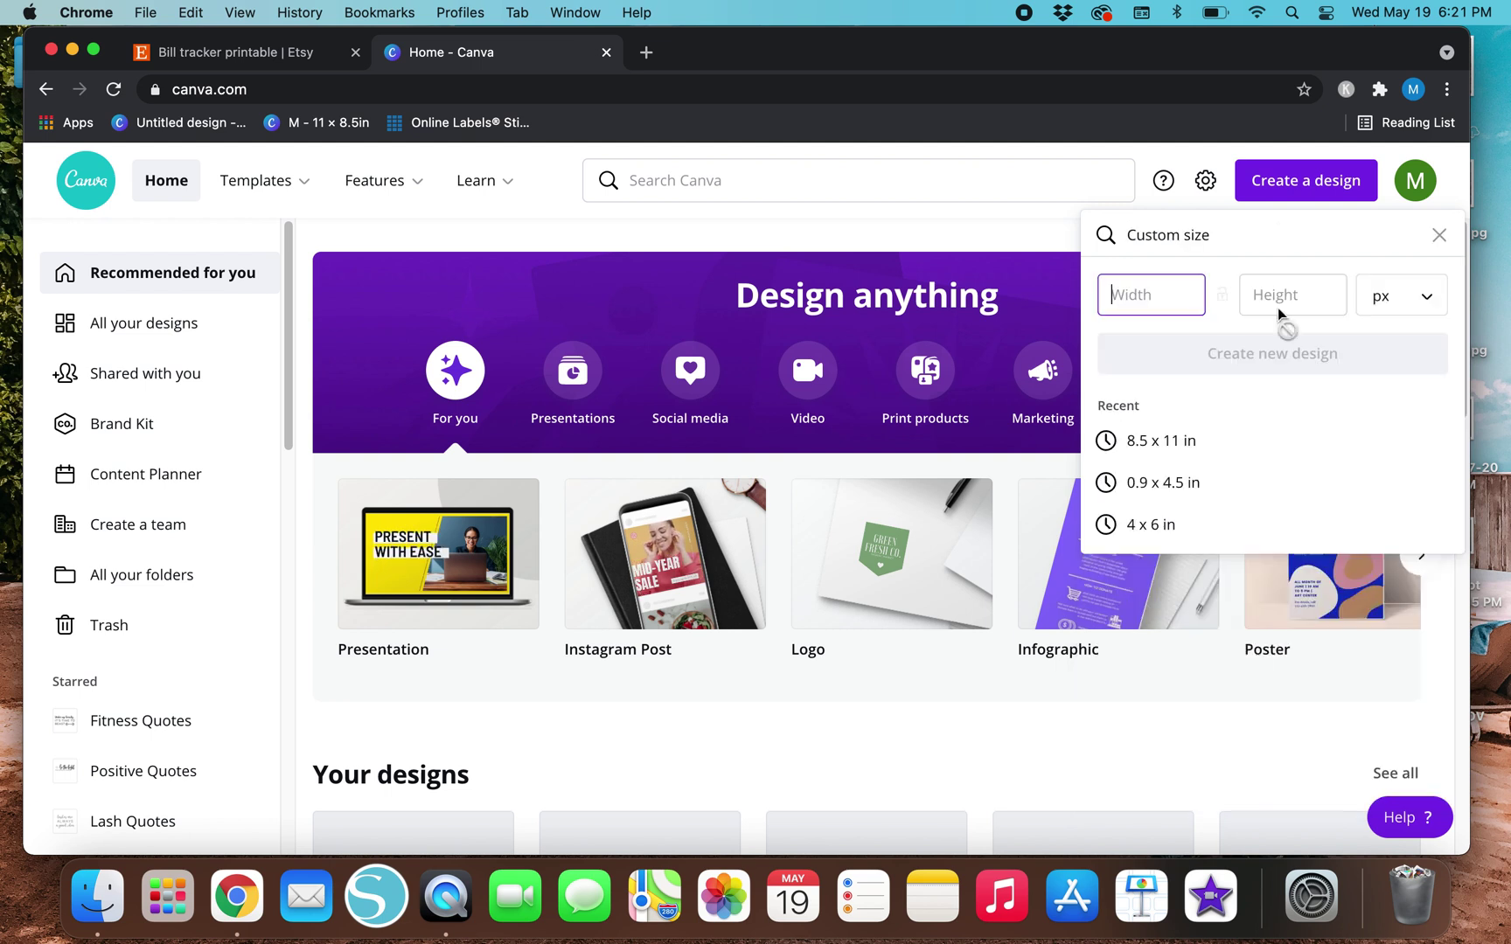
{"action": "left_click", "coordinate": [1412, 297]}
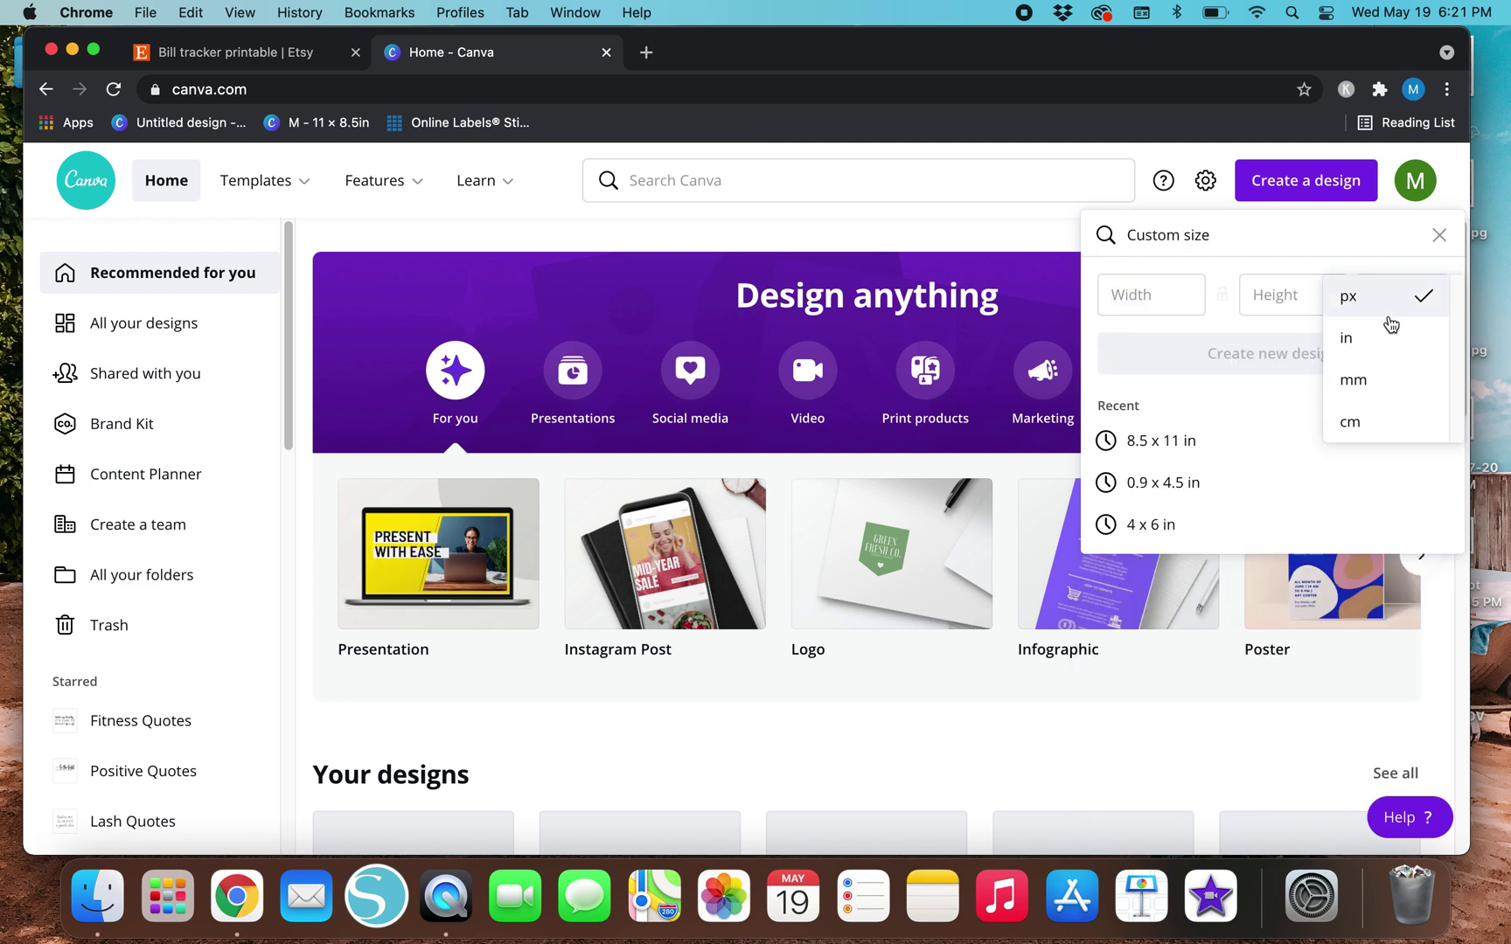
{"action": "left_click", "coordinate": [1381, 350]}
{"action": "left_click", "coordinate": [1150, 301]}
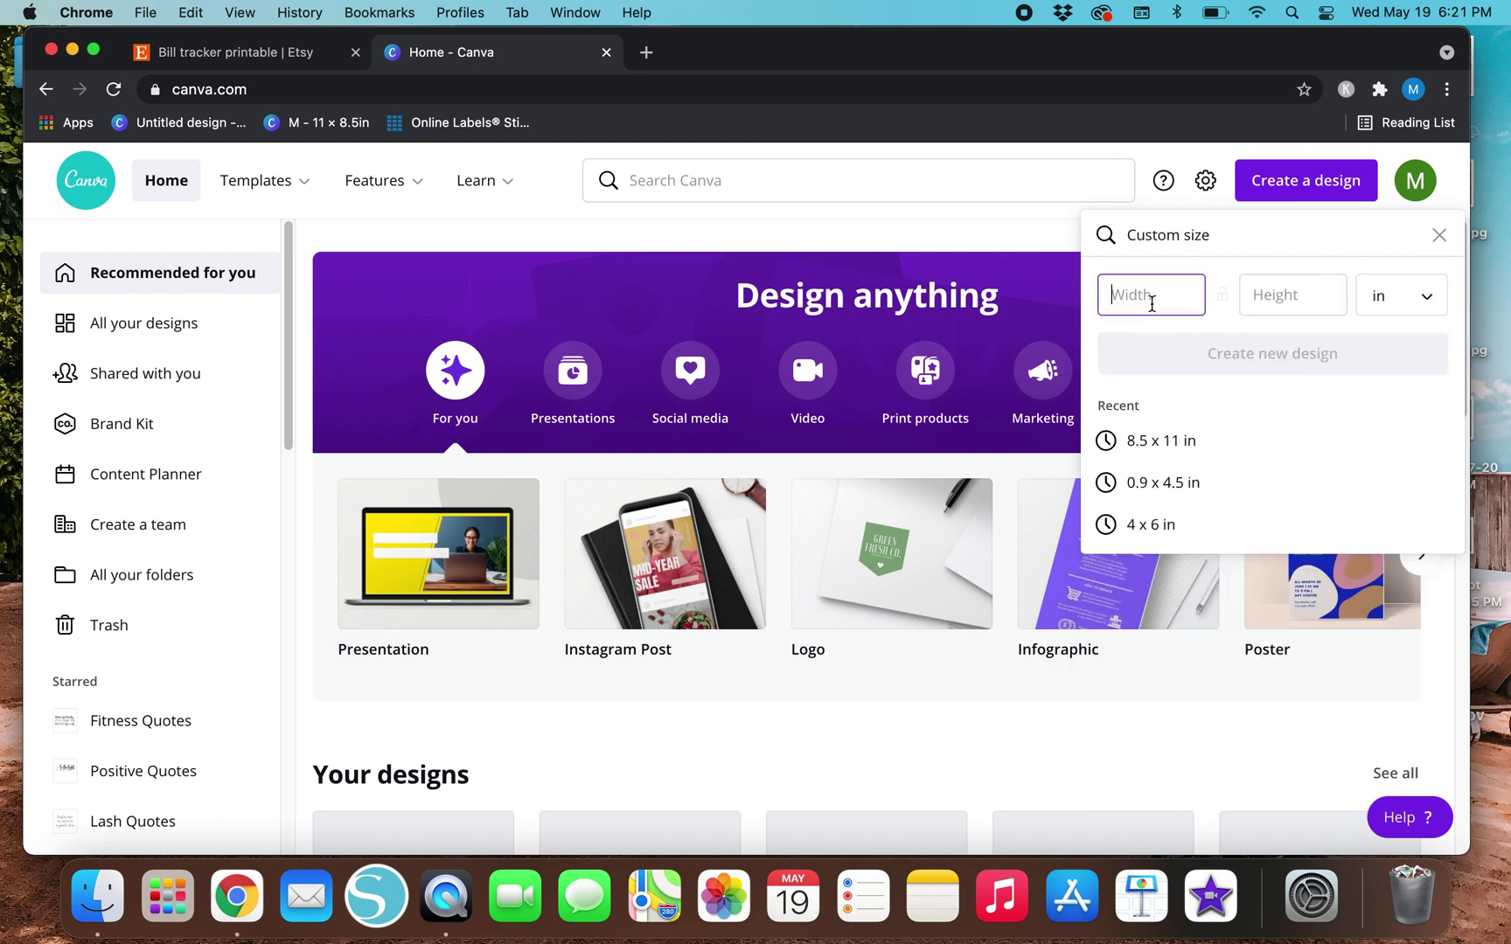
{"action": "type", "text": "8.5"}
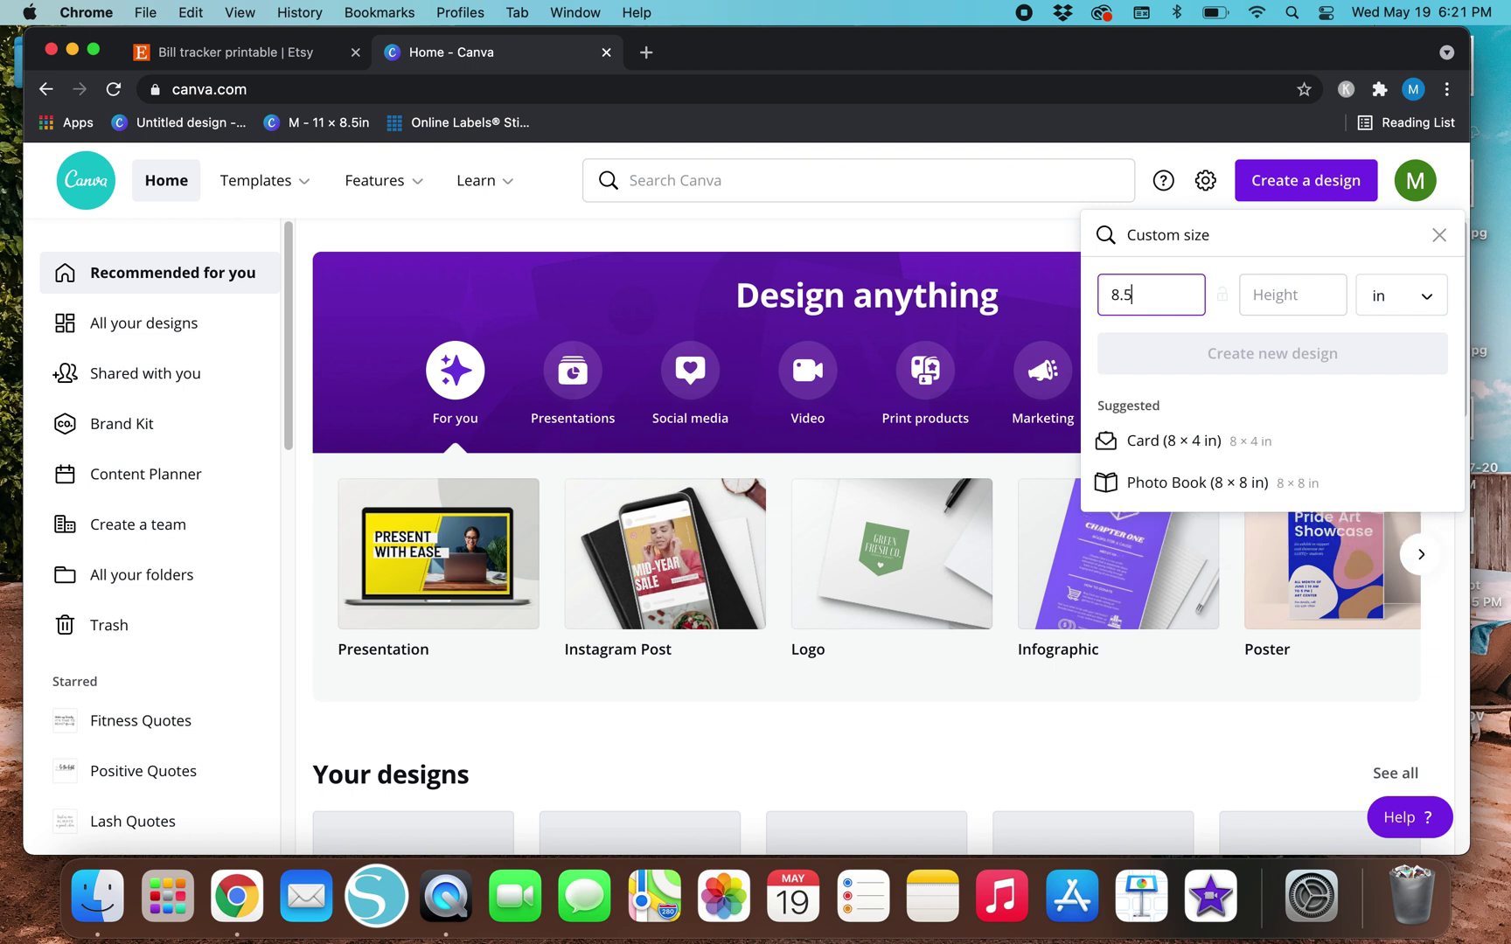
{"action": "key", "text": "Tab"}
{"action": "type", "text": "11"}
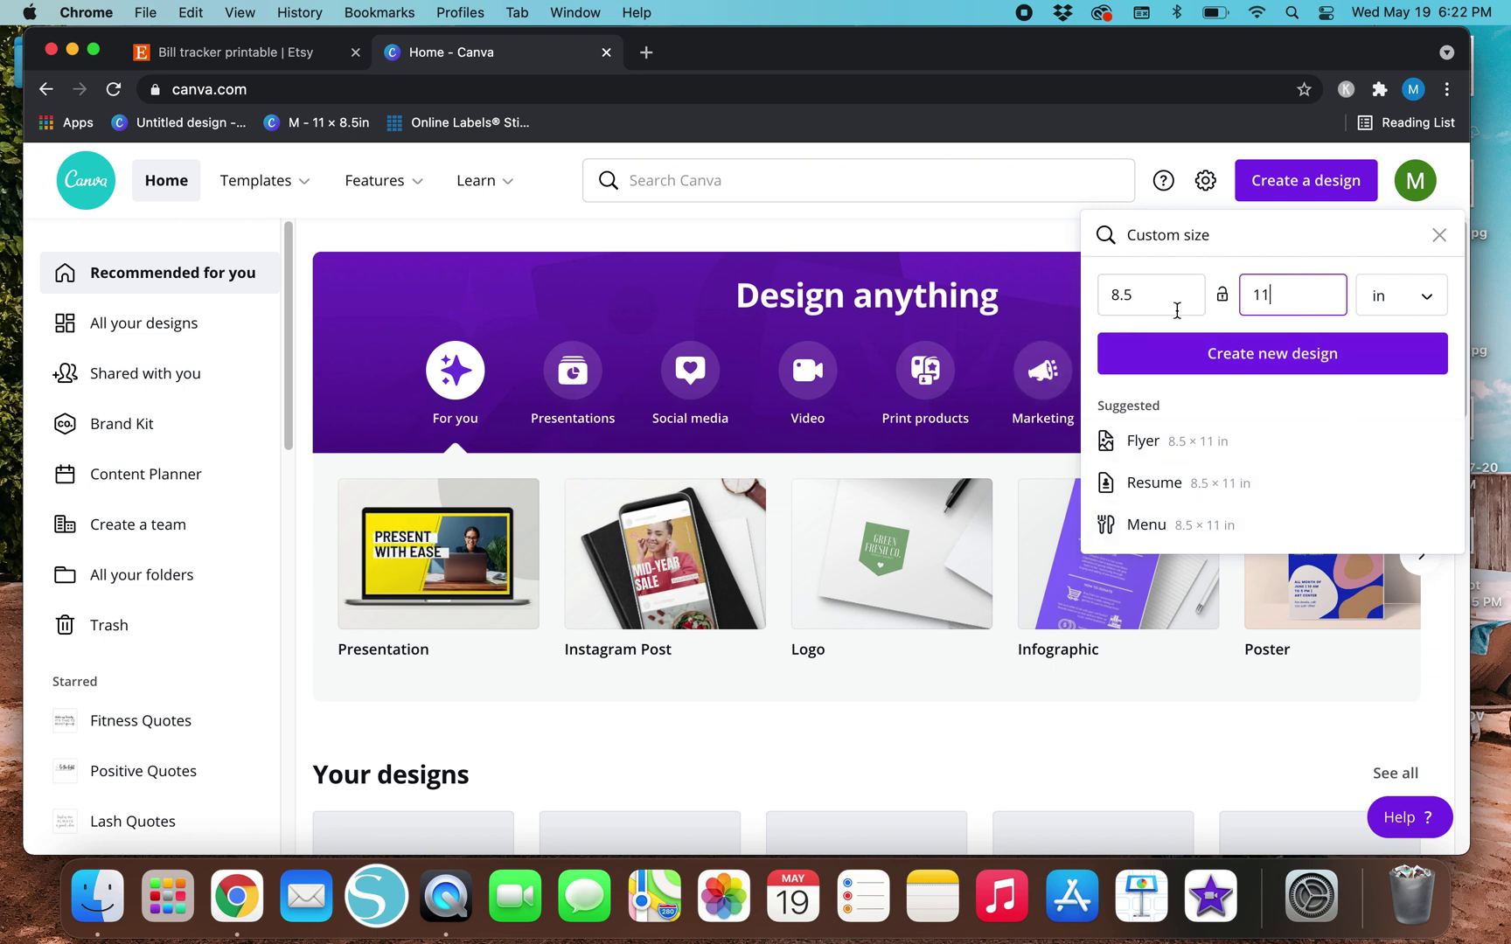
{"action": "left_click", "coordinate": [1361, 364]}
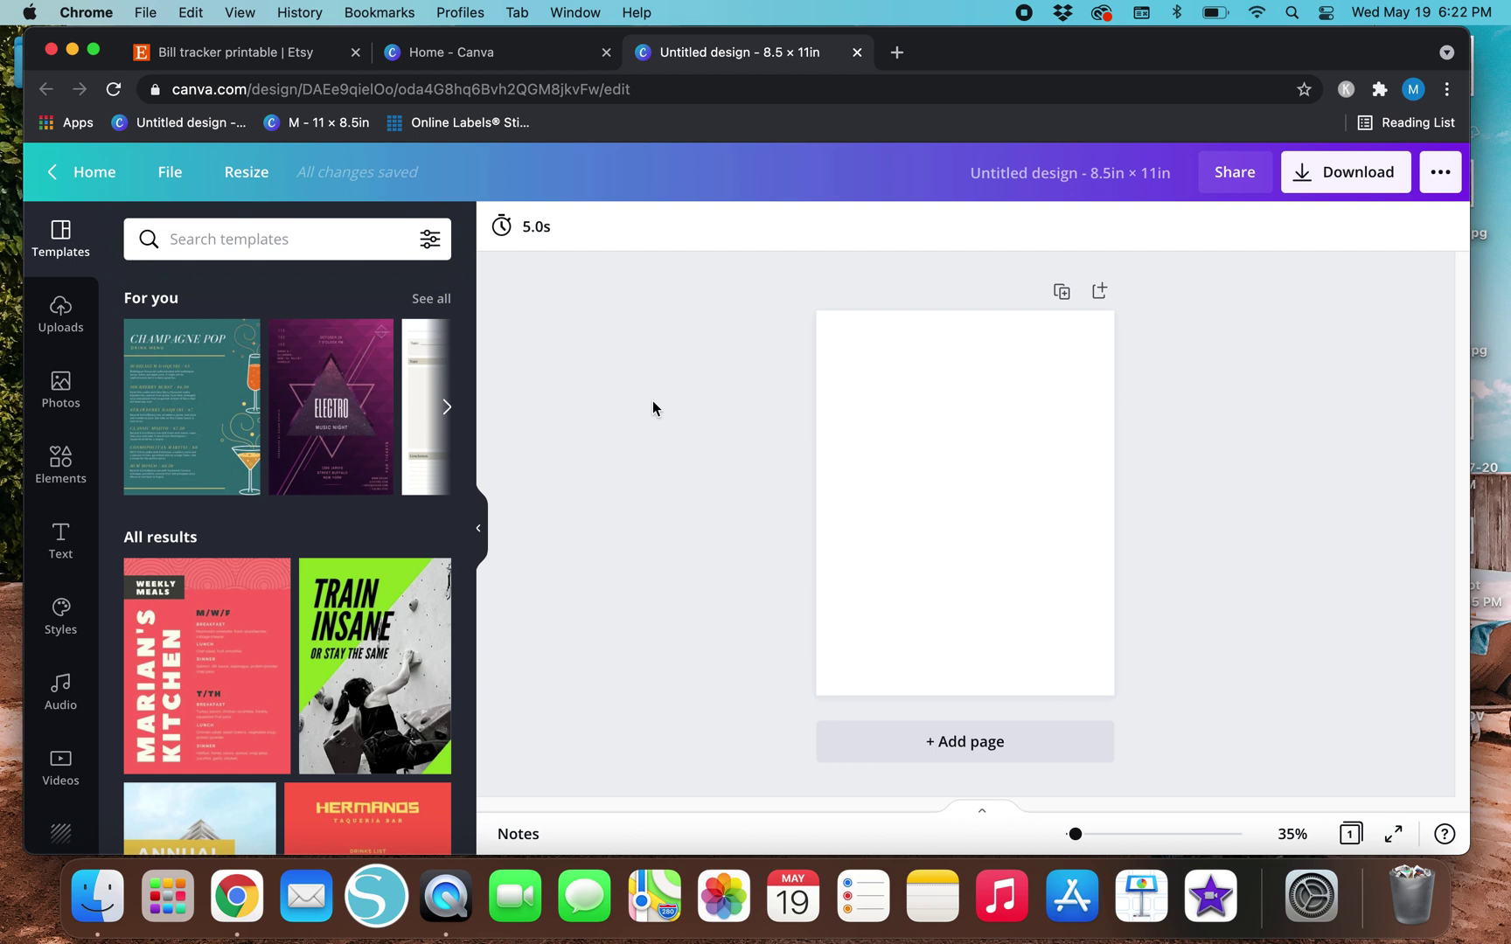
Enlarge the blank page view to 50% and collapse the templates panel.
{"action": "key", "text": "super+equal"}
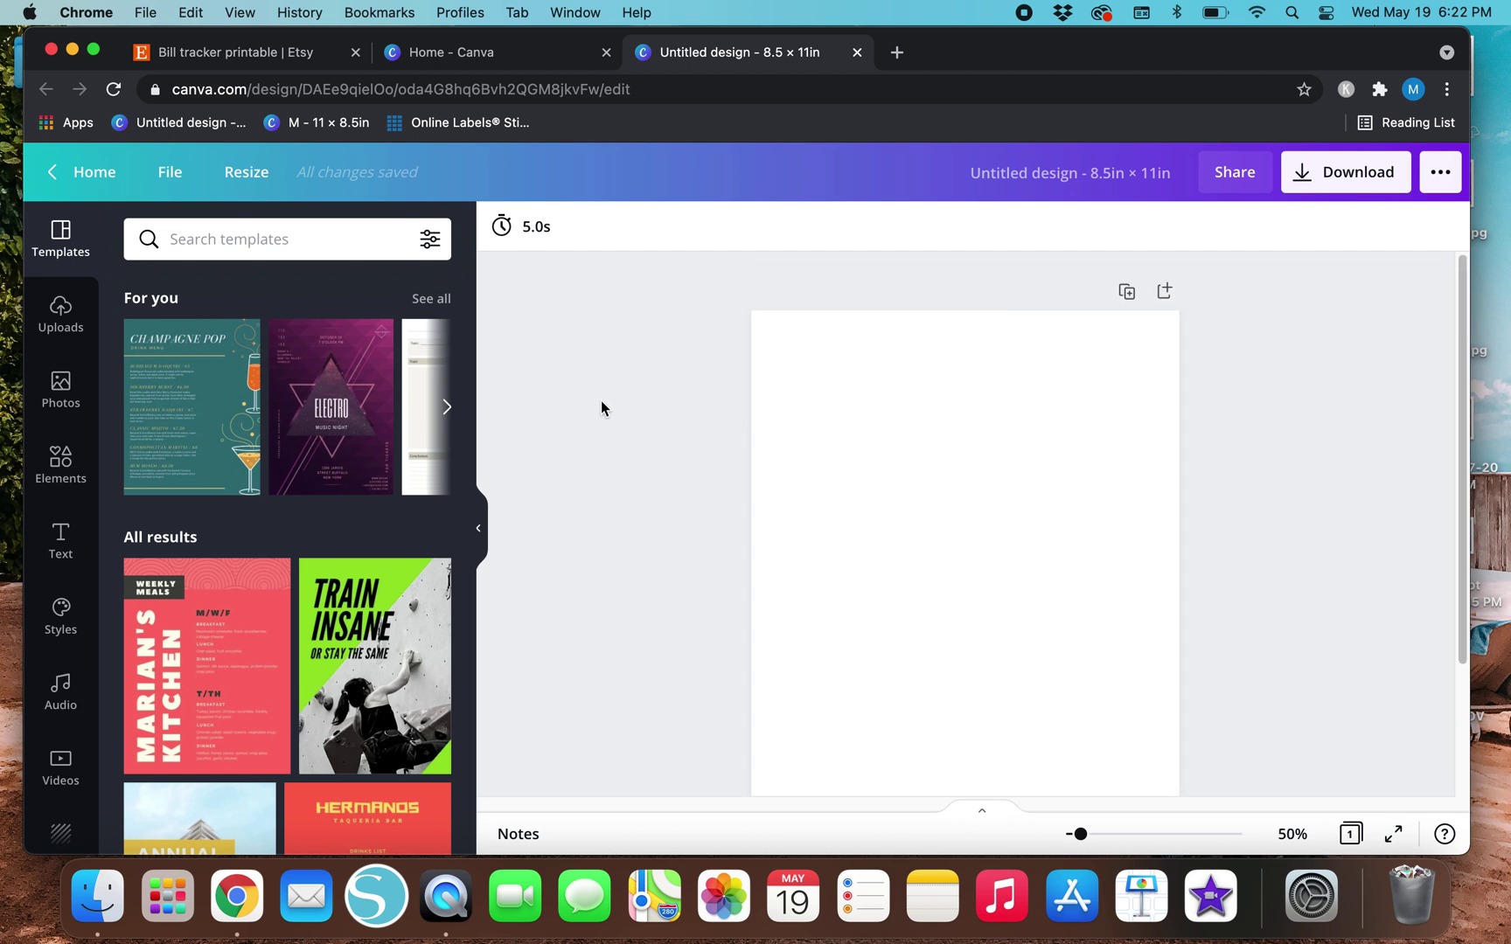
{"action": "left_click", "coordinate": [479, 529]}
{"action": "scroll", "coordinate": [456, 541], "scroll_direction": "down", "scroll_amount": 3}
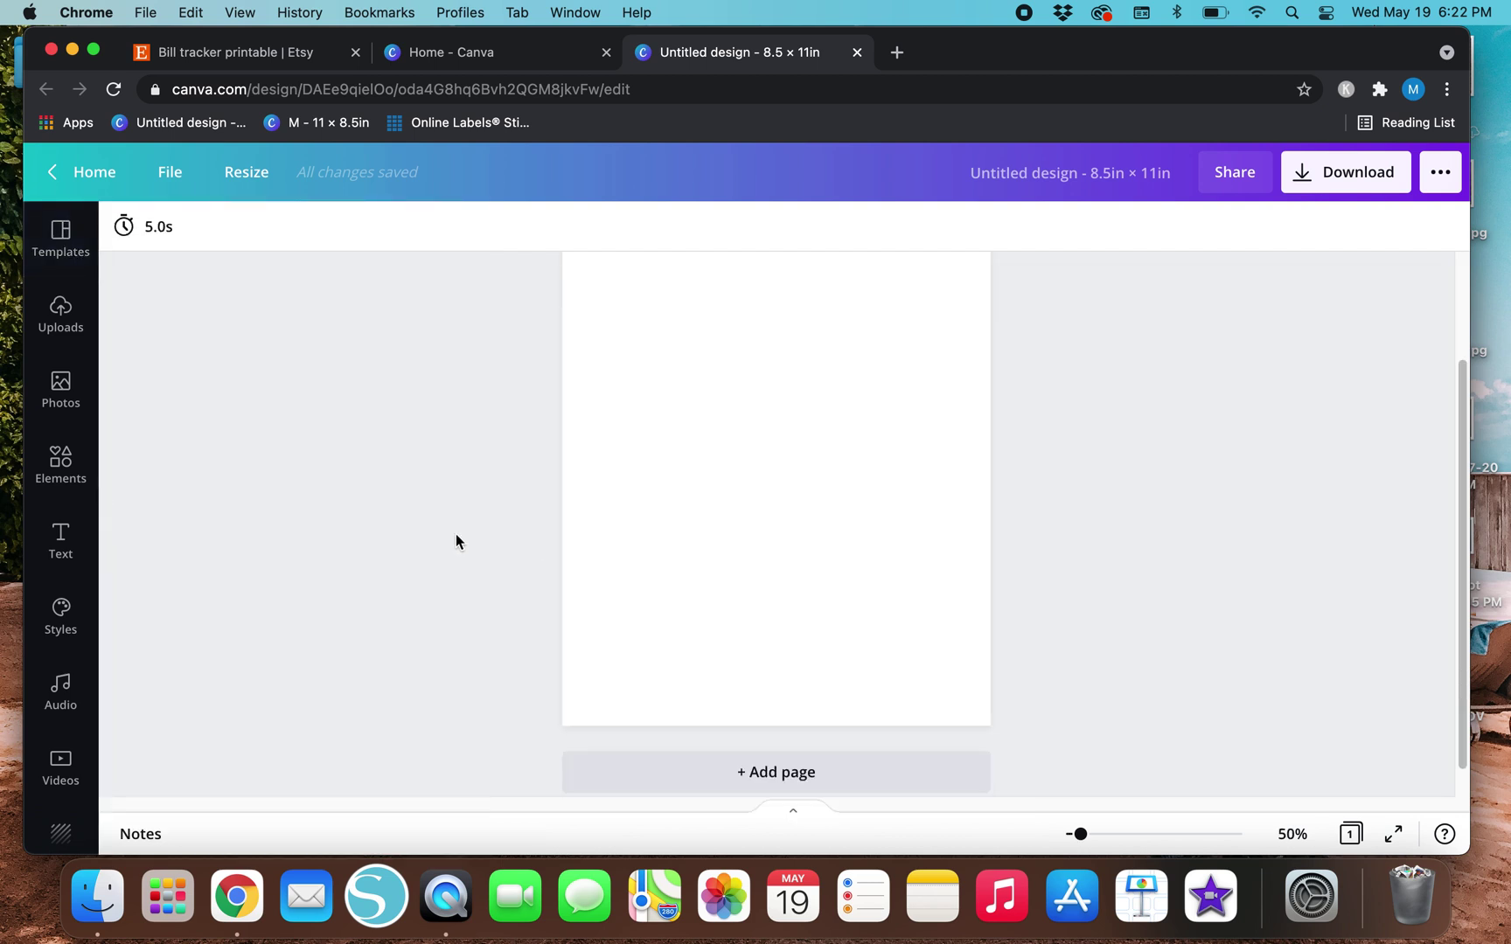
{"action": "scroll", "coordinate": [455, 543], "scroll_direction": "up", "scroll_amount": 2}
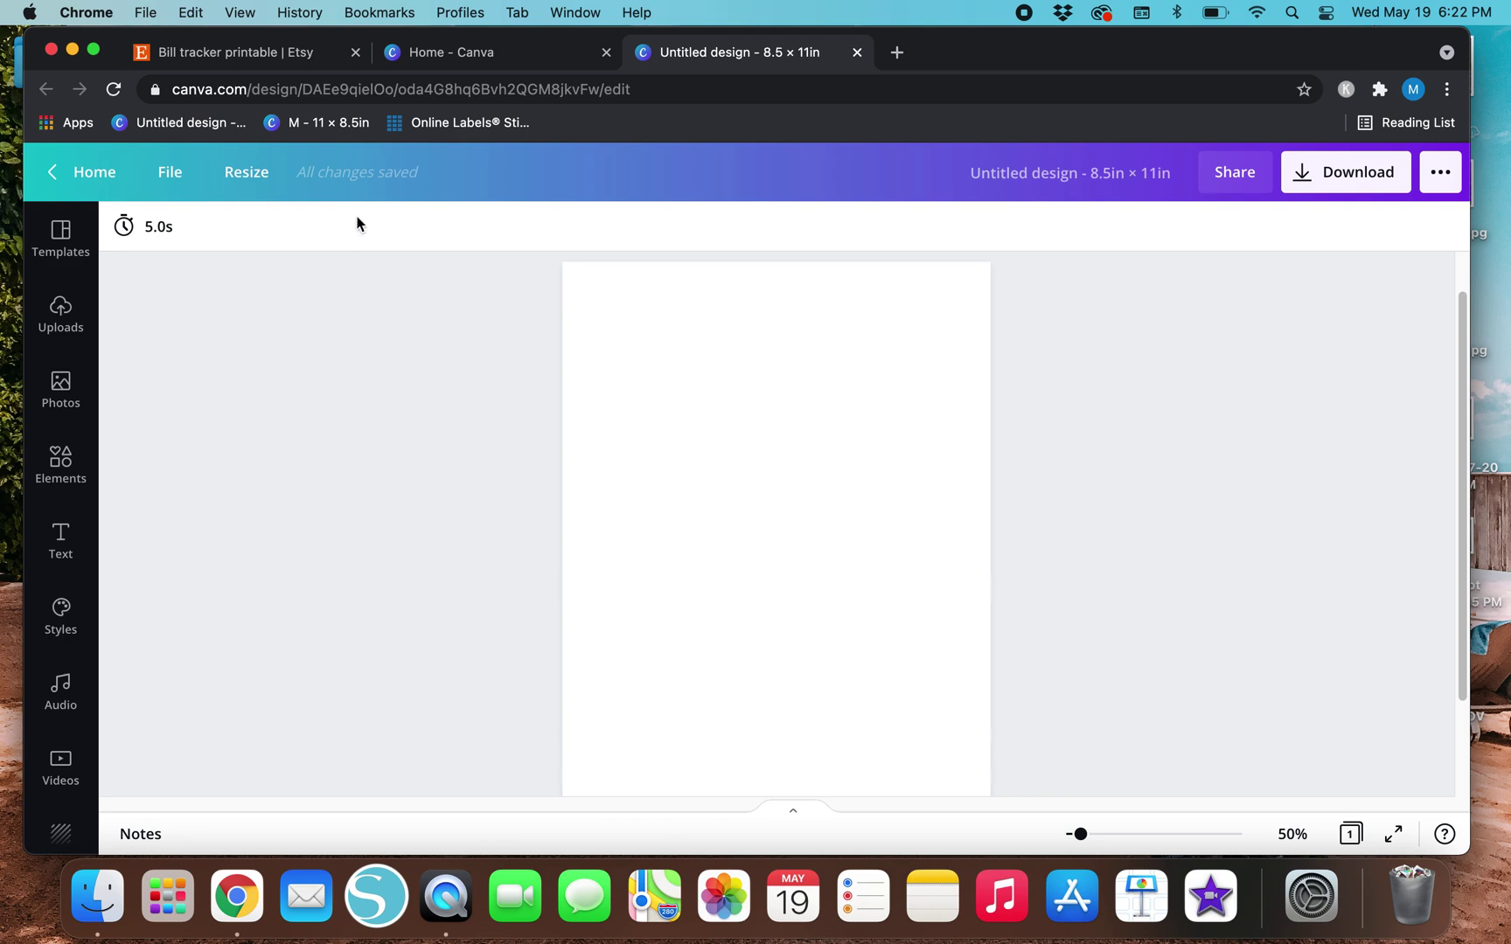
Switch back to the Etsy results and review the Printable Monthly Bill Tracker listing as a layout reference.
{"action": "left_click", "coordinate": [234, 55]}
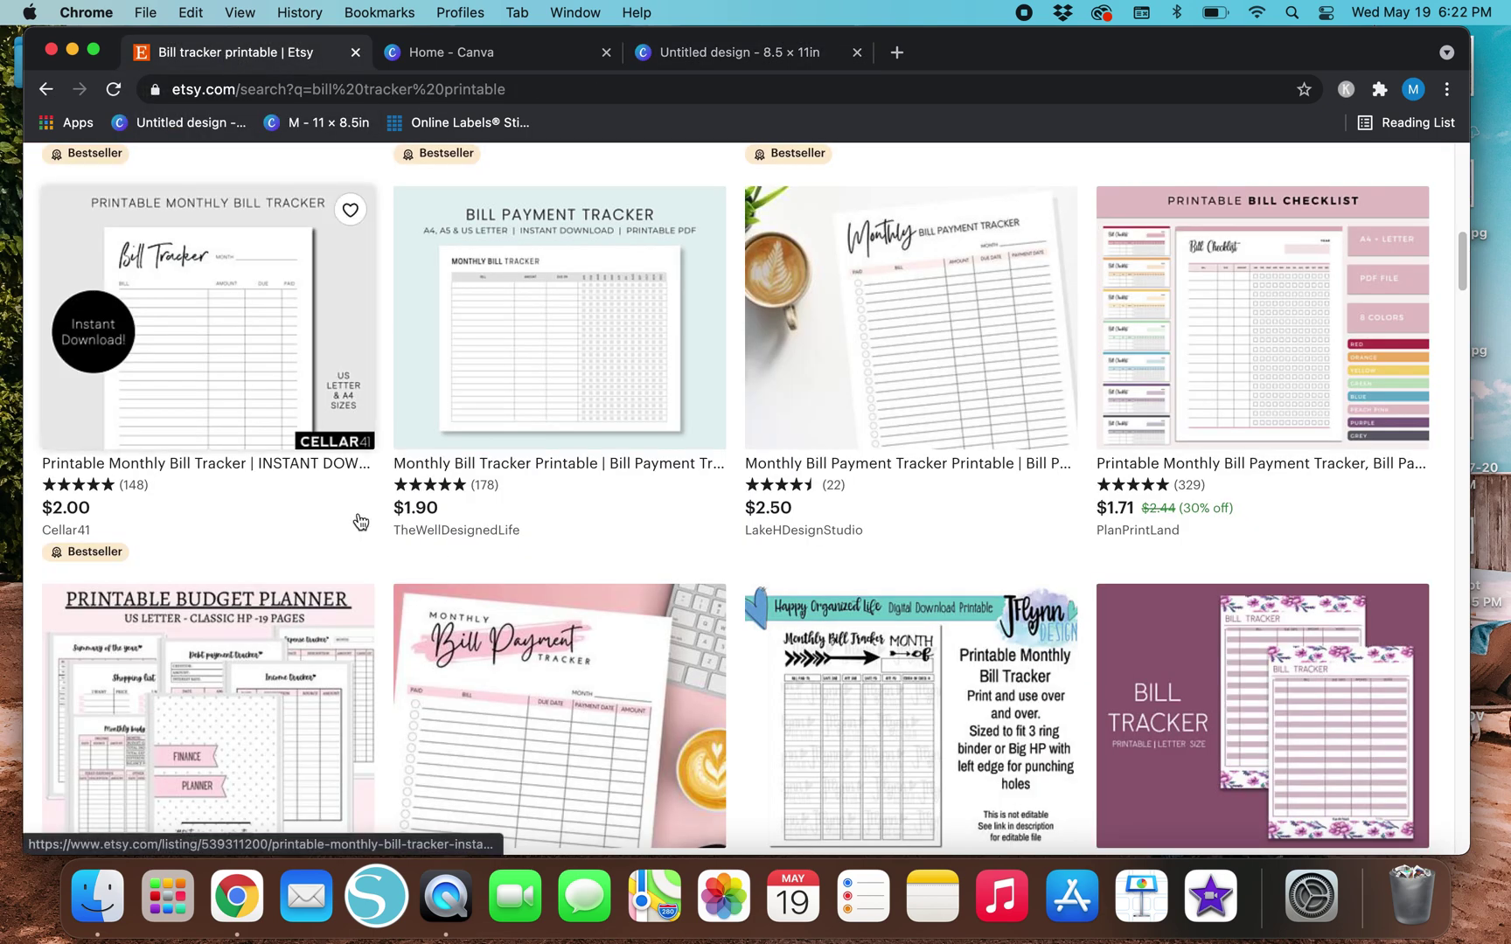
{"action": "scroll", "coordinate": [360, 525], "scroll_direction": "up", "scroll_amount": 1}
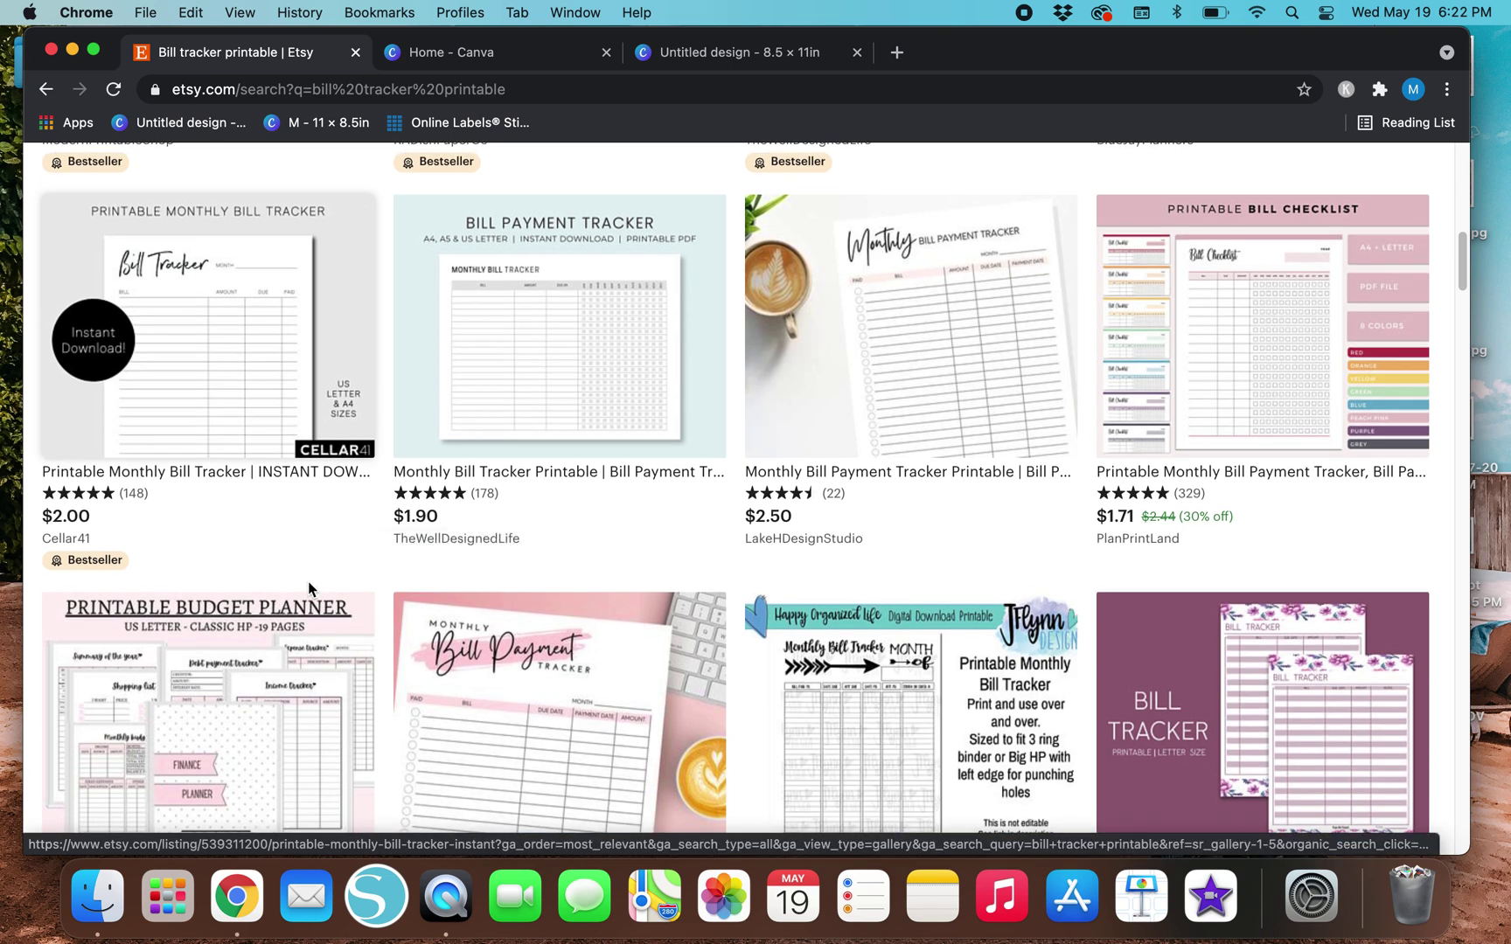
{"action": "scroll", "coordinate": [294, 568], "scroll_direction": "up", "scroll_amount": 1}
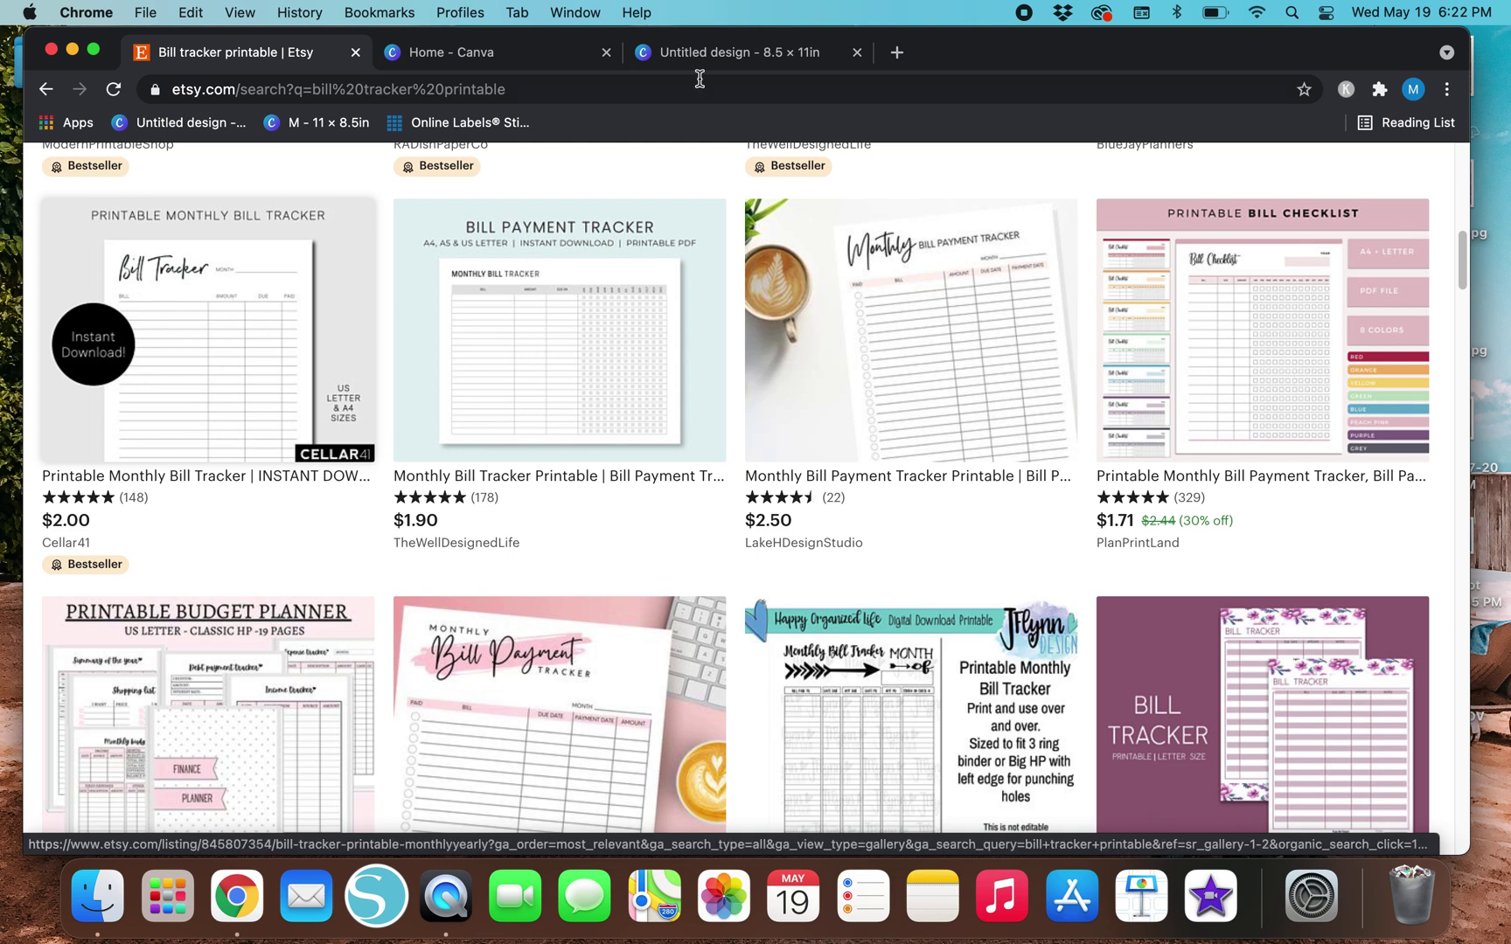
Return to the blank Canva design, search the elements for "line" and add the plain solid line to the page.
{"action": "left_click", "coordinate": [733, 56]}
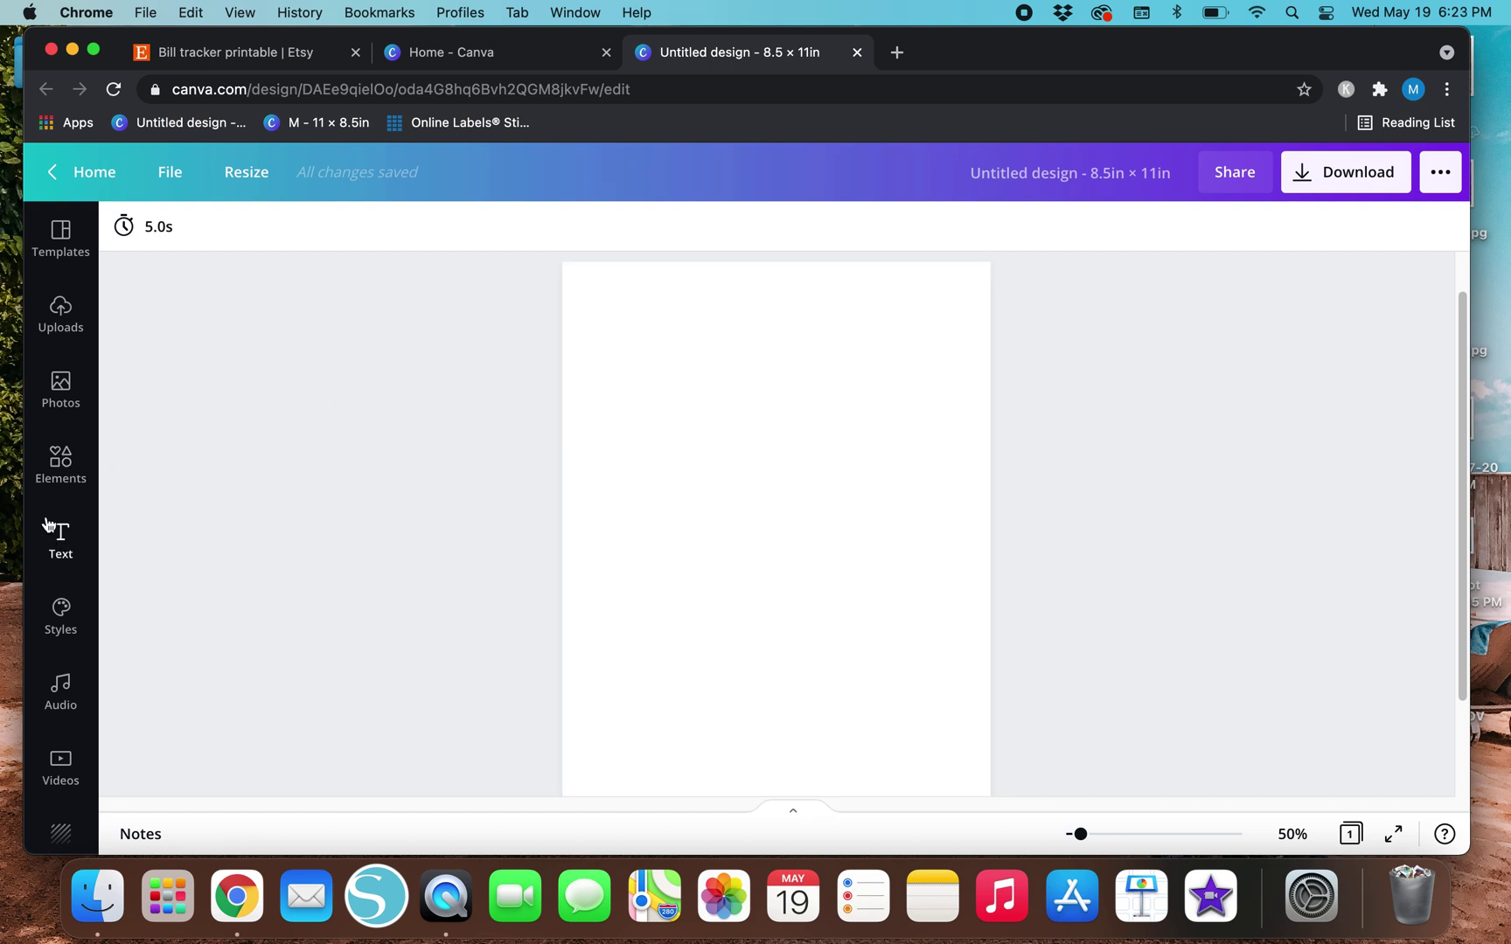
{"action": "left_click", "coordinate": [55, 472]}
{"action": "left_click", "coordinate": [276, 242]}
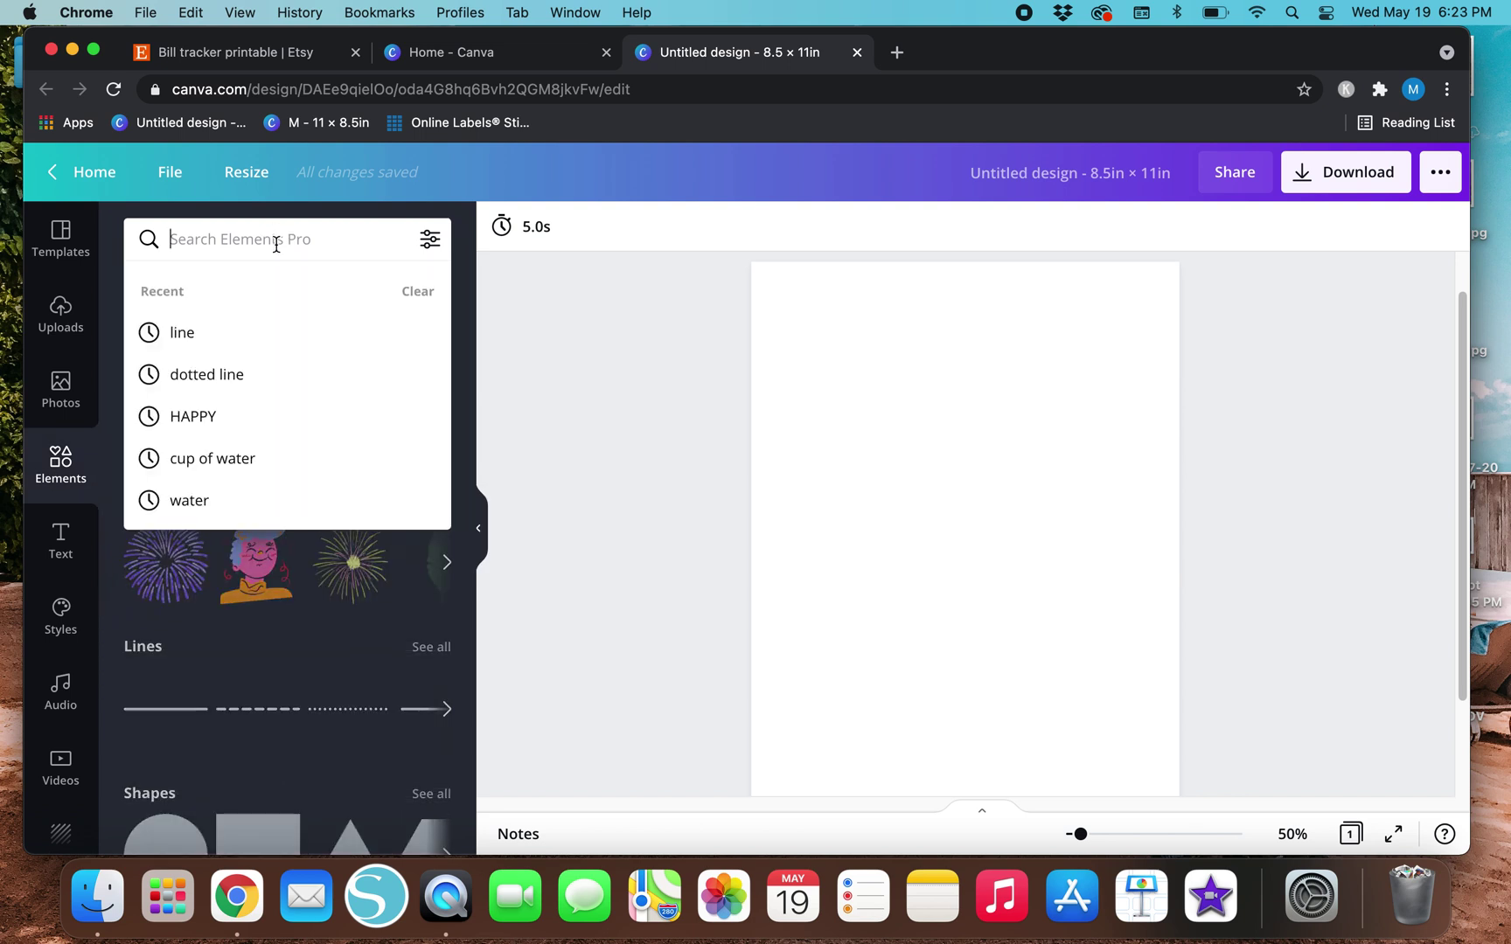
{"action": "type", "text": "line"}
{"action": "key", "text": "Return"}
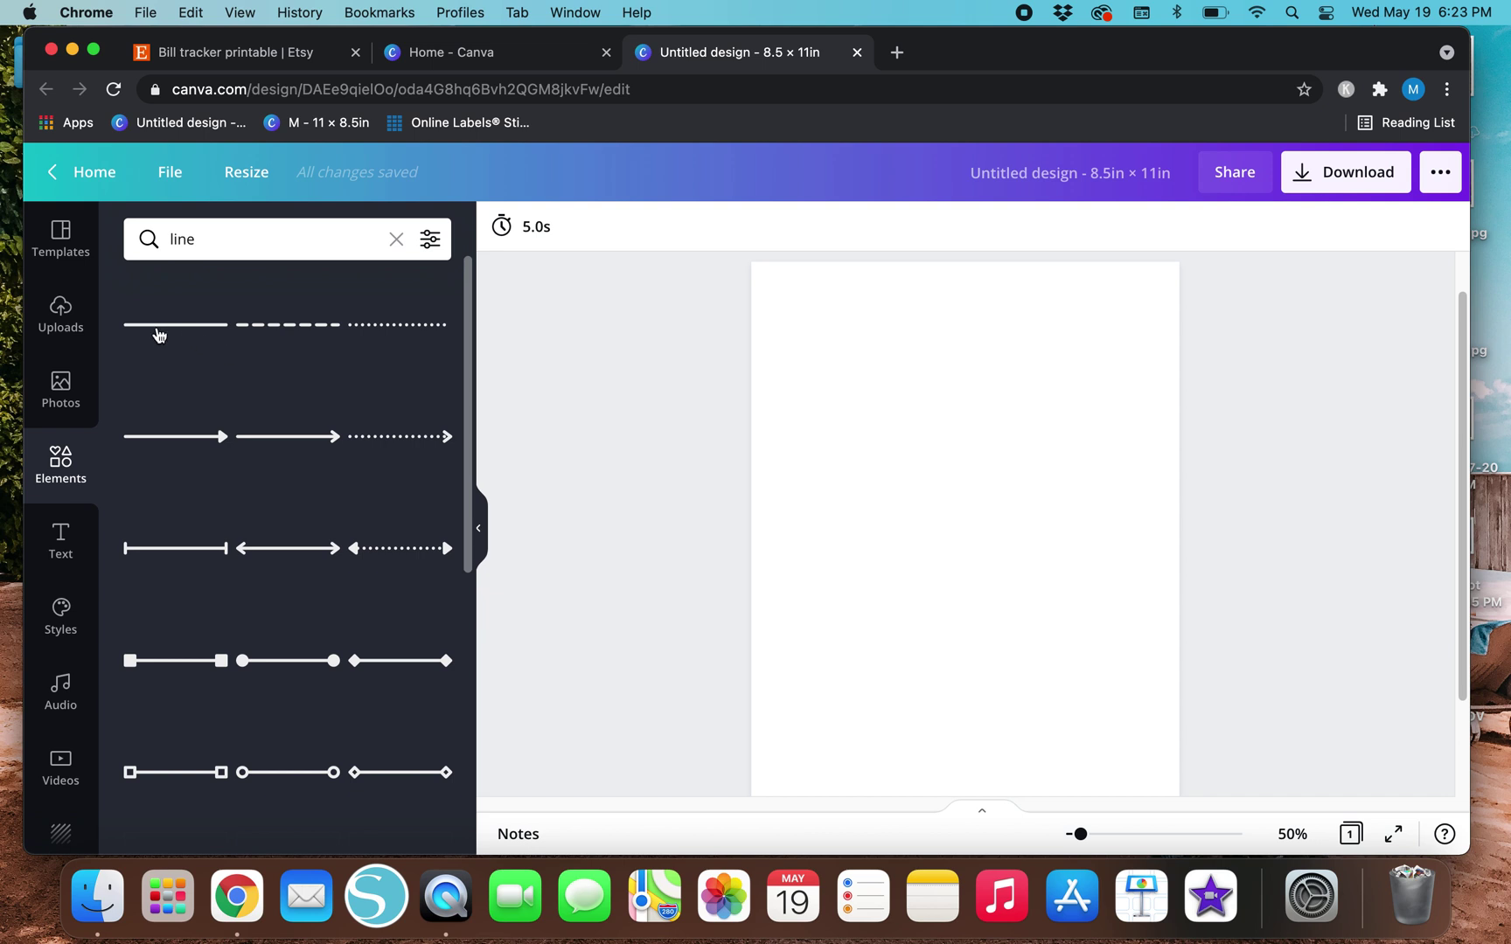
{"action": "left_click", "coordinate": [158, 331]}
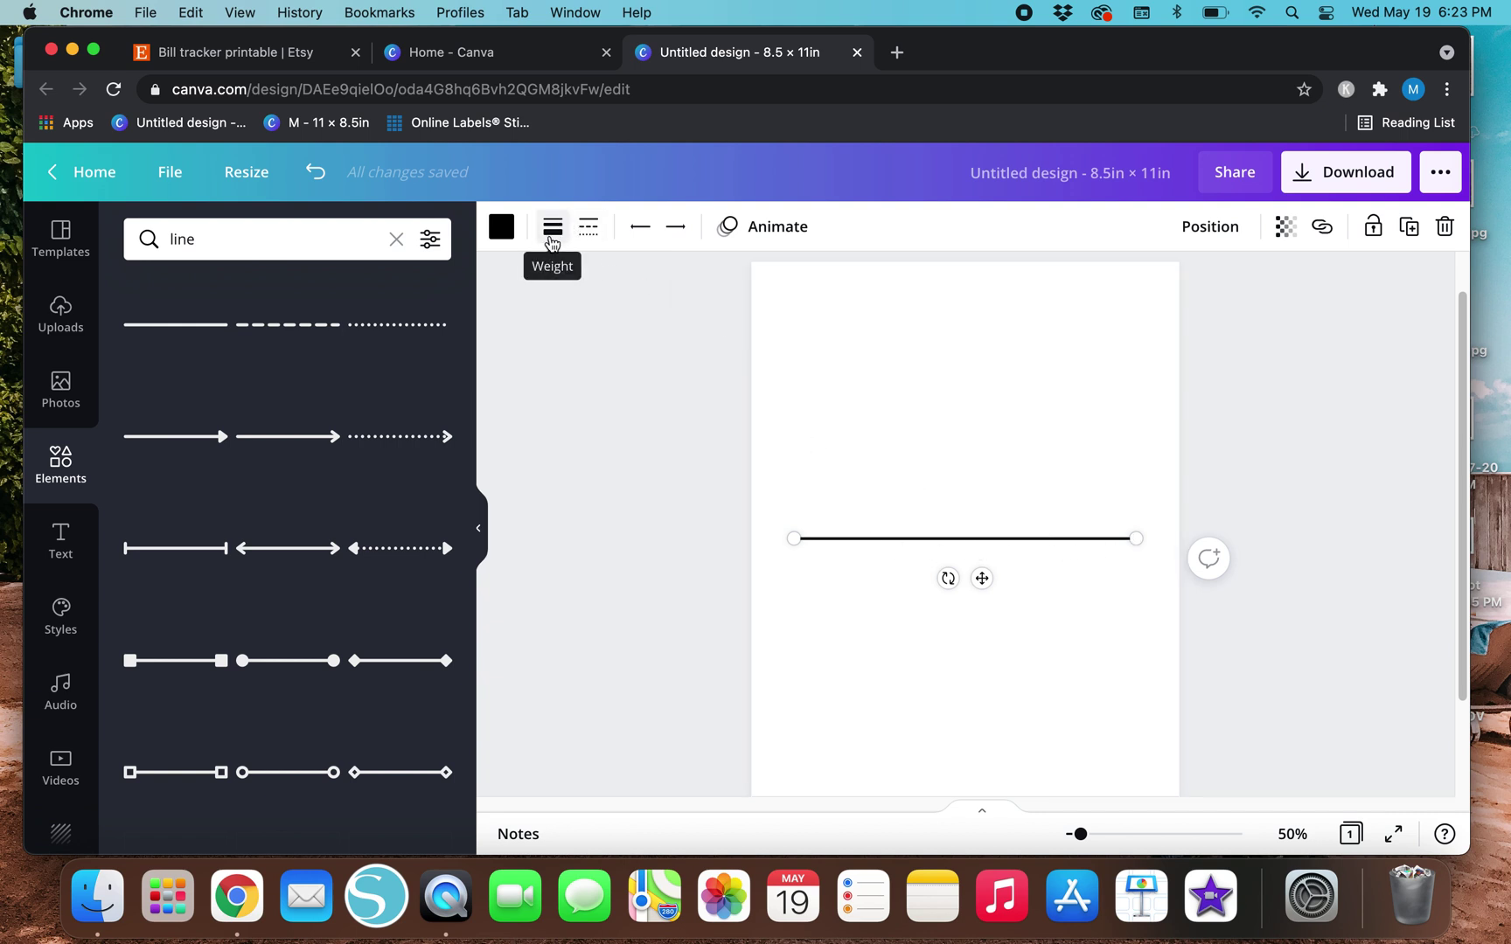
Reduce the horizontal line's weight to the thinnest setting.
{"action": "left_click", "coordinate": [551, 232]}
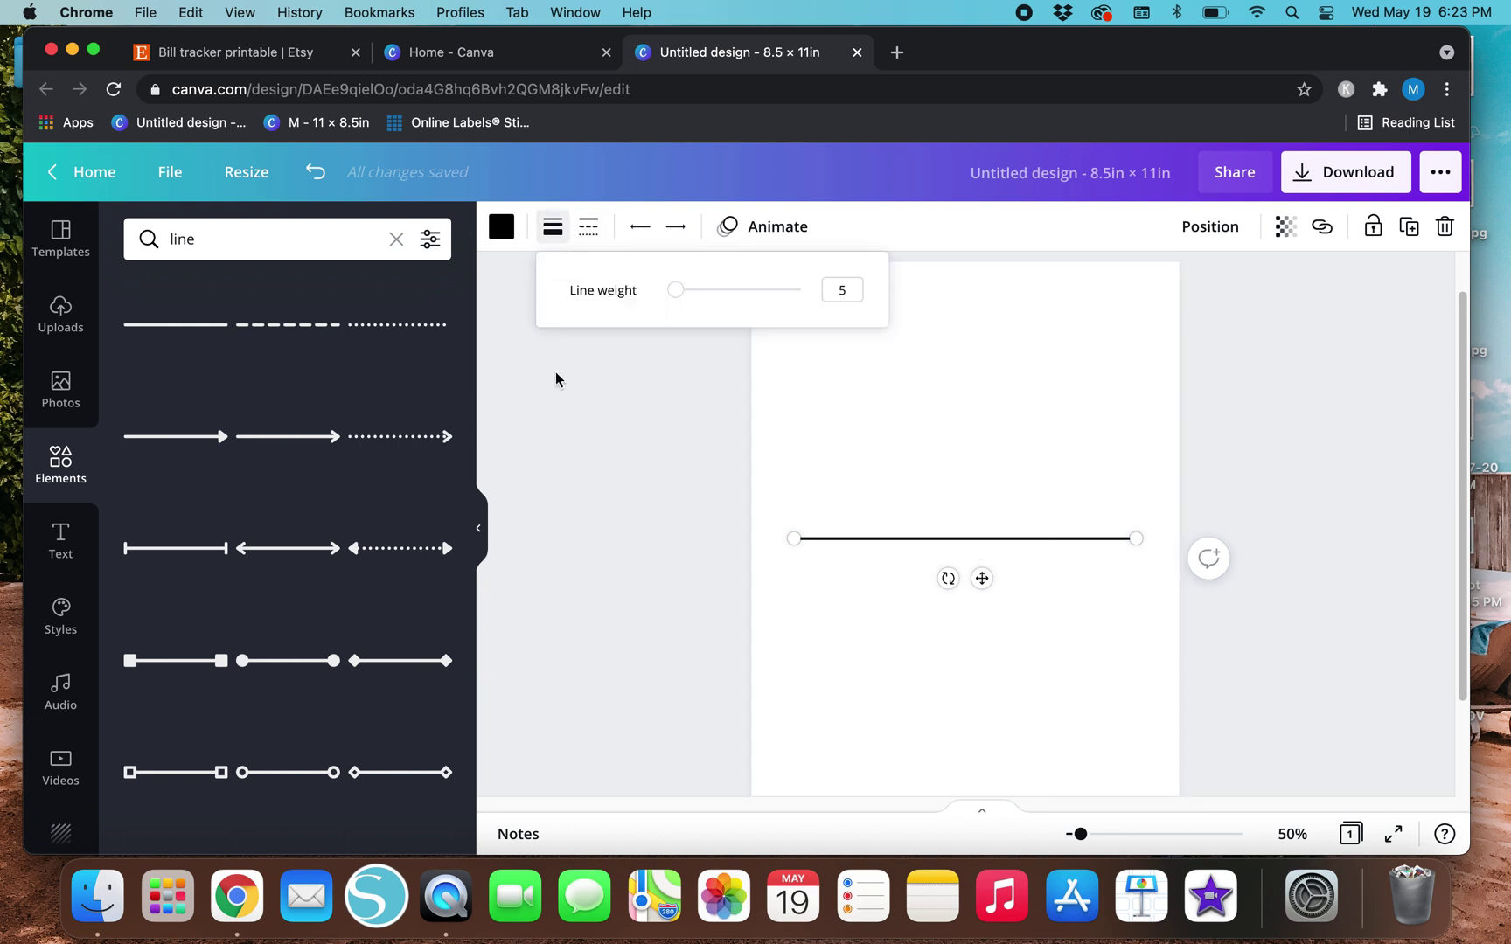
{"action": "left_click", "coordinate": [780, 549]}
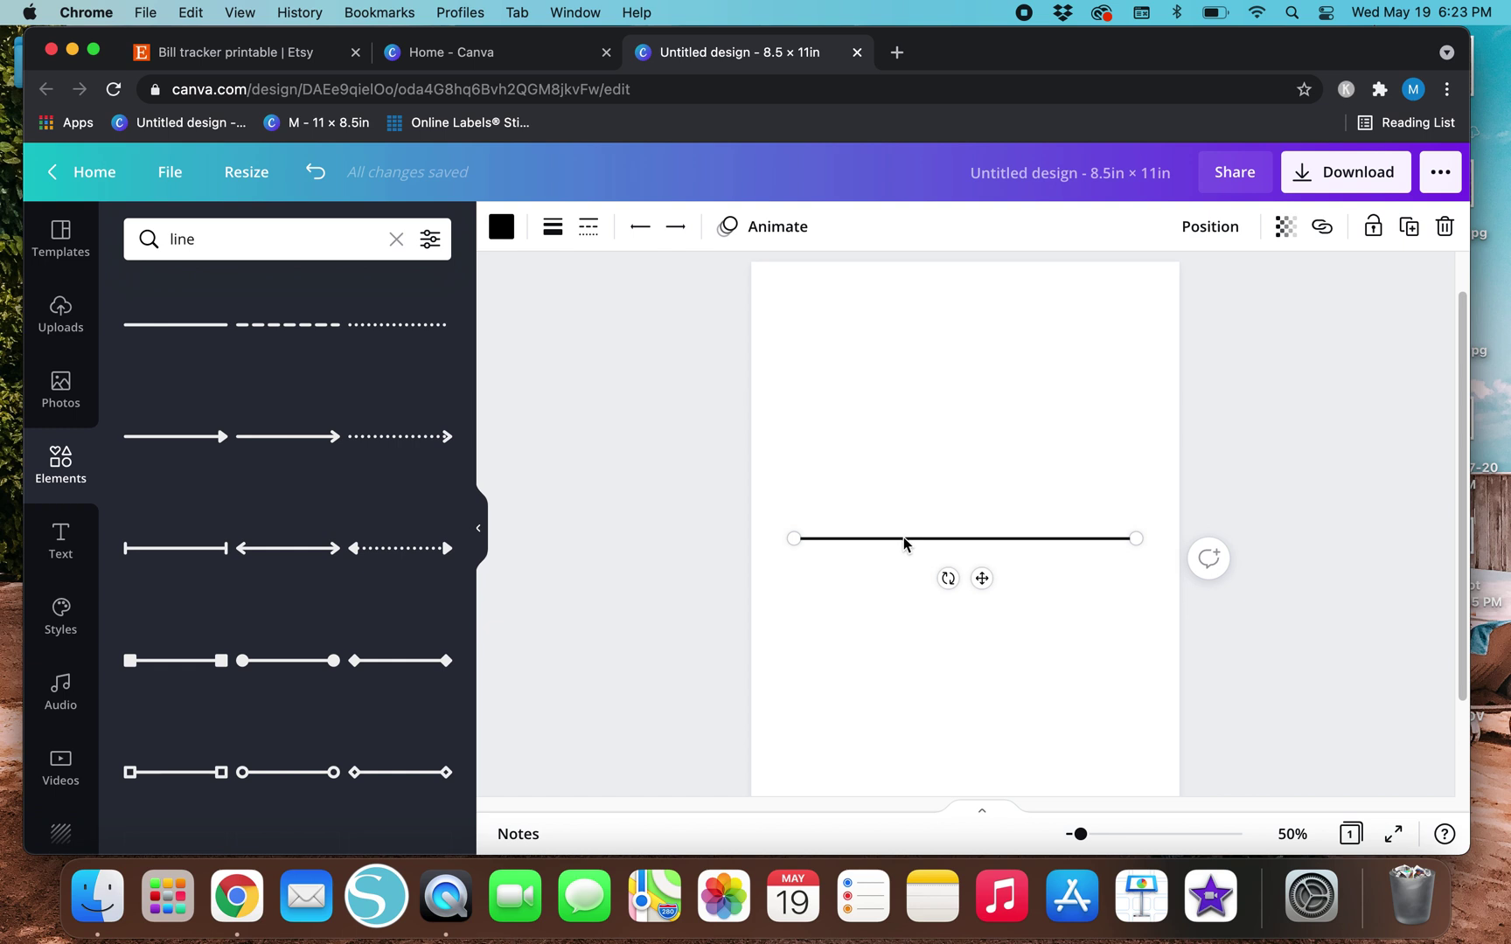
{"action": "left_click", "coordinate": [552, 229]}
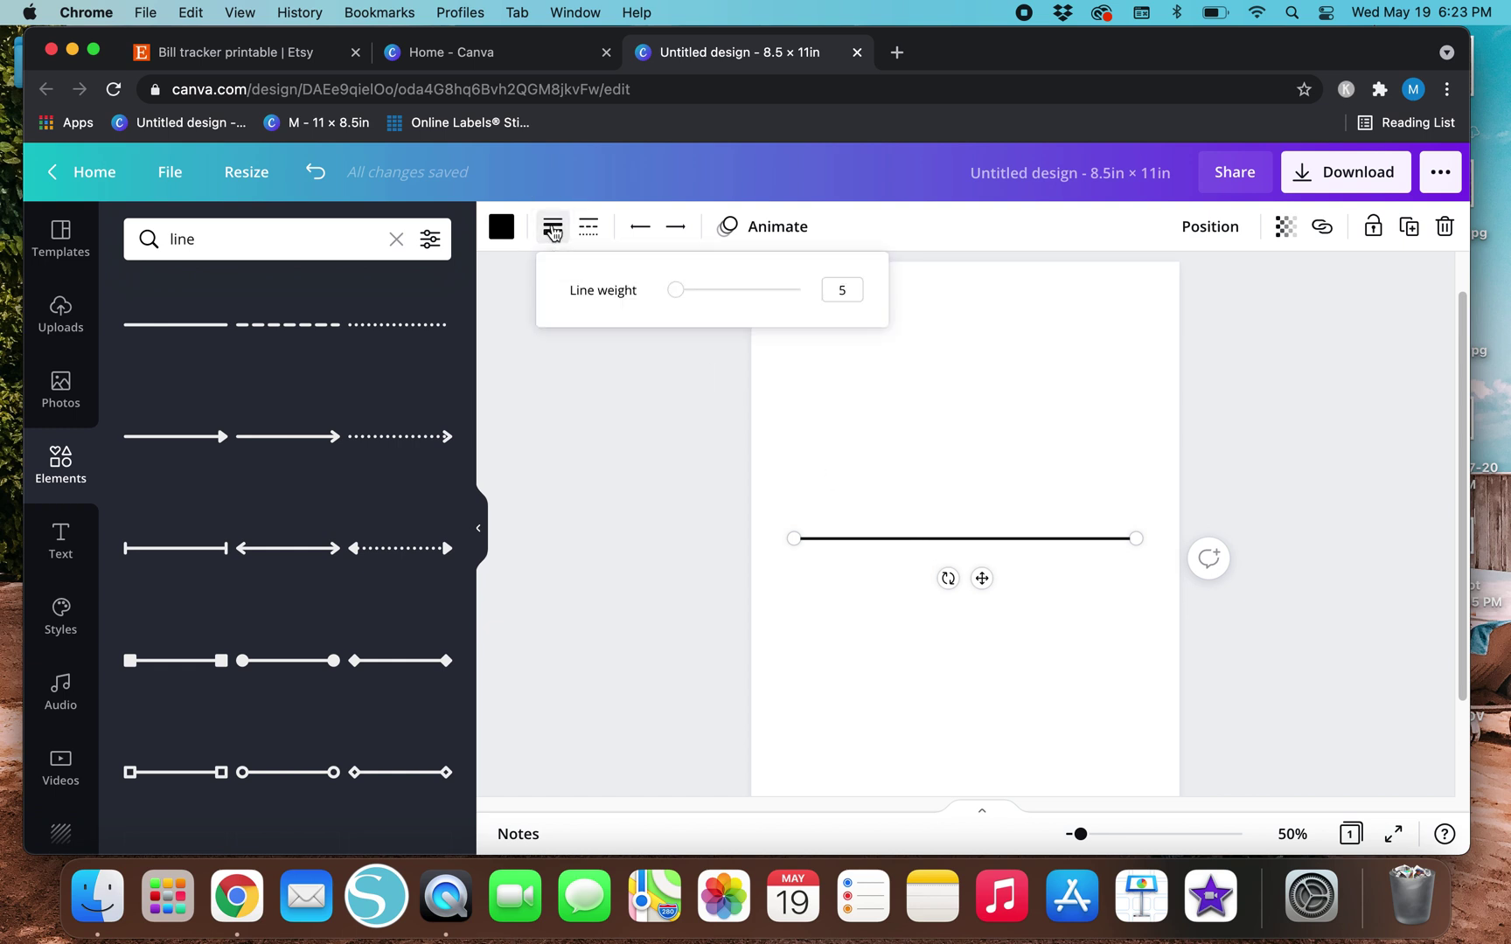
{"action": "left_click_drag", "start_coordinate": [675, 290], "coordinate": [455, 276]}
{"action": "left_click", "coordinate": [661, 627]}
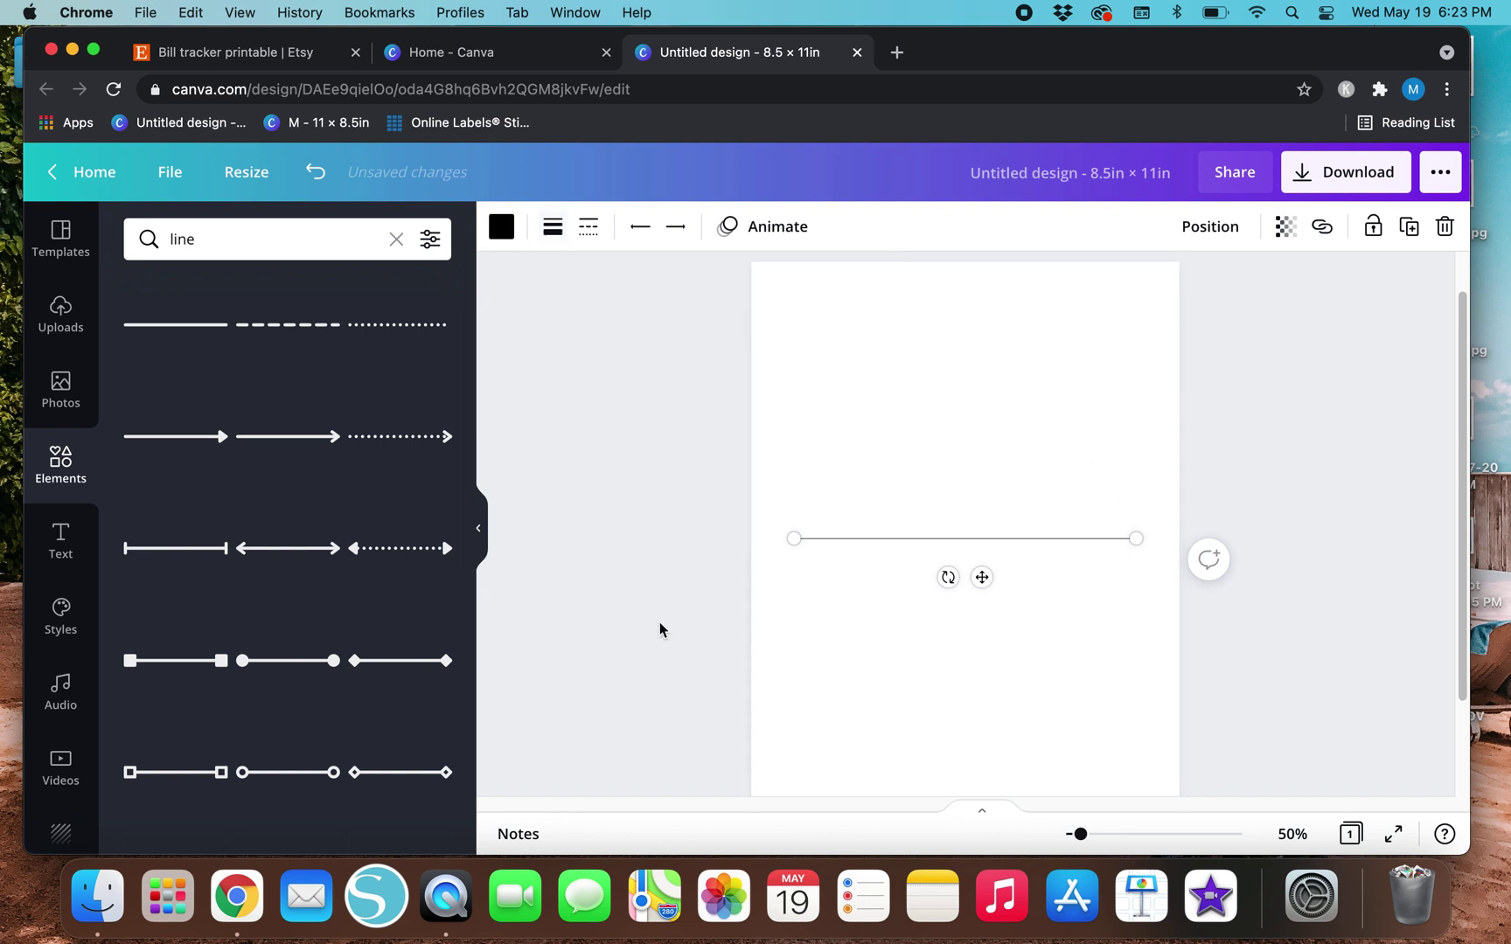
{"action": "left_click", "coordinate": [721, 695]}
Move the thin line up to the upper part of the page and place a duplicate a short gap below it.
{"action": "left_click_drag", "start_coordinate": [975, 555], "coordinate": [975, 399]}
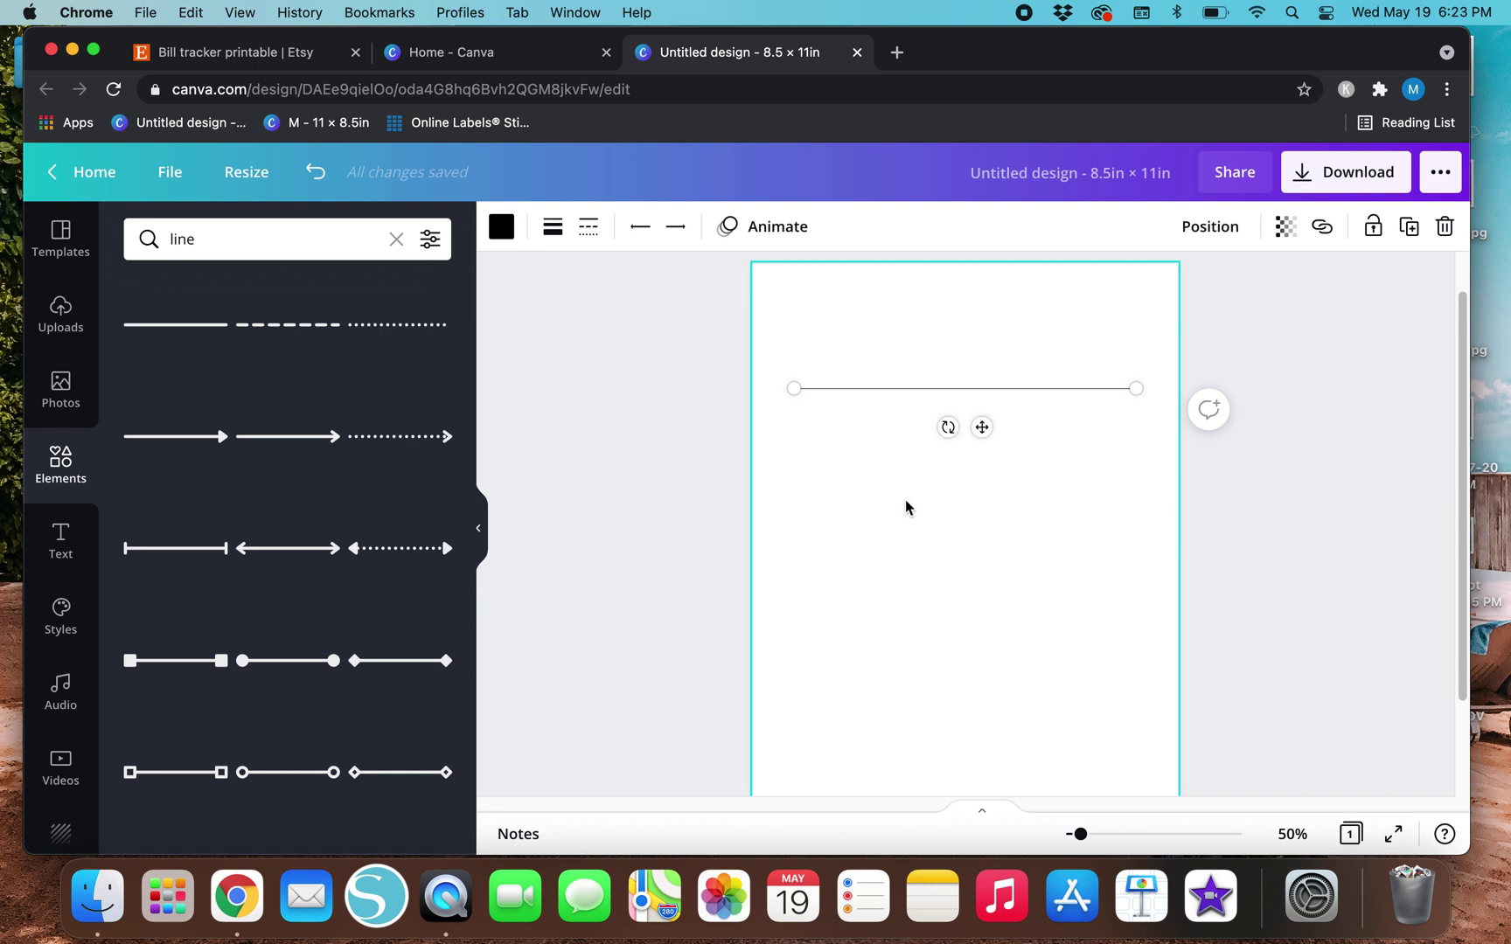
{"action": "key", "text": "super+d"}
{"action": "left_click_drag", "start_coordinate": [991, 437], "coordinate": [983, 446]}
Duplicate the pair of lines below itself and duplicate the resulting four lines once more, building a stack of eight rows.
{"action": "left_click_drag", "start_coordinate": [875, 511], "coordinate": [862, 357]}
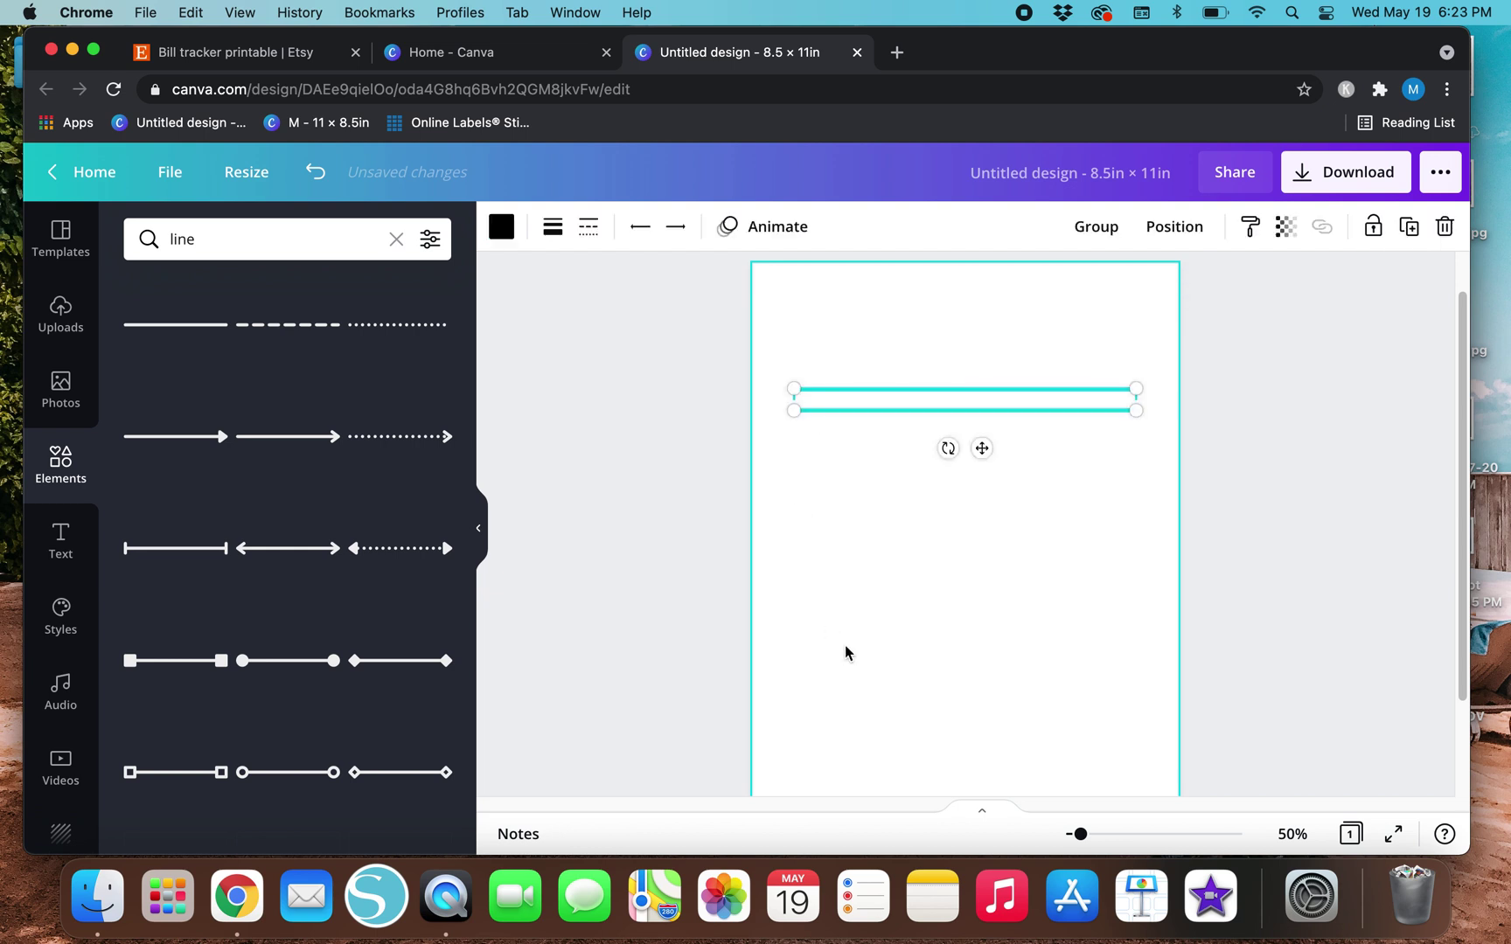
{"action": "key", "text": "super+d"}
{"action": "left_click_drag", "start_coordinate": [991, 462], "coordinate": [985, 489]}
{"action": "left_click", "coordinate": [902, 558]}
{"action": "left_click_drag", "start_coordinate": [904, 591], "coordinate": [880, 347]}
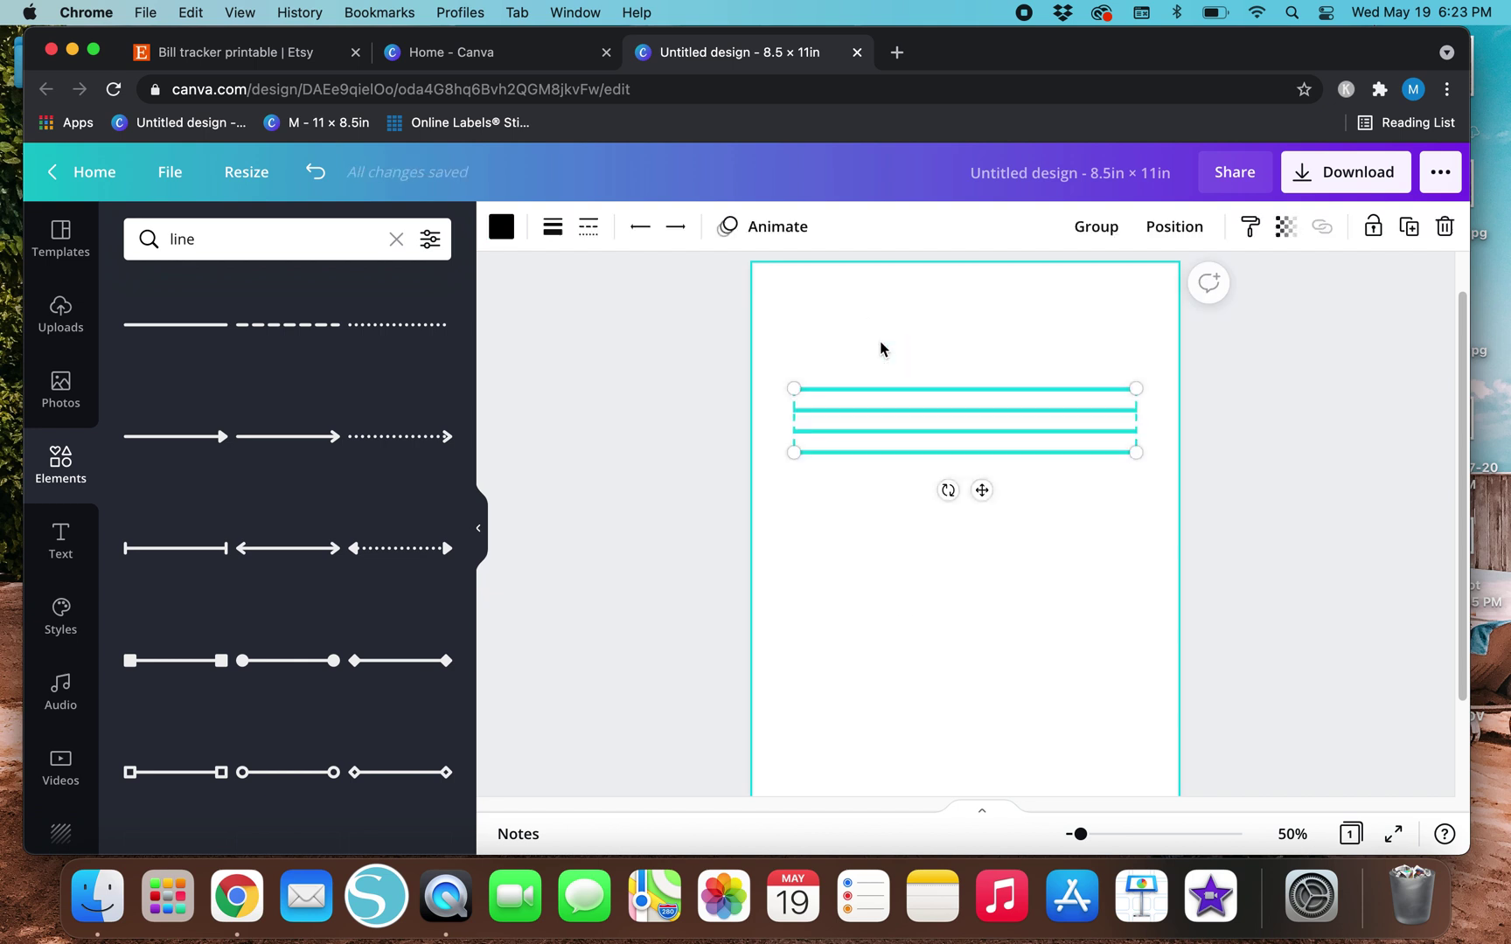
{"action": "key", "text": "super+d"}
{"action": "left_click_drag", "start_coordinate": [993, 500], "coordinate": [982, 577]}
Duplicate the eight-line block below itself and add three more lines beneath, filling the page with ruled lines down to its bottom margin.
{"action": "left_click_drag", "start_coordinate": [881, 601], "coordinate": [875, 341]}
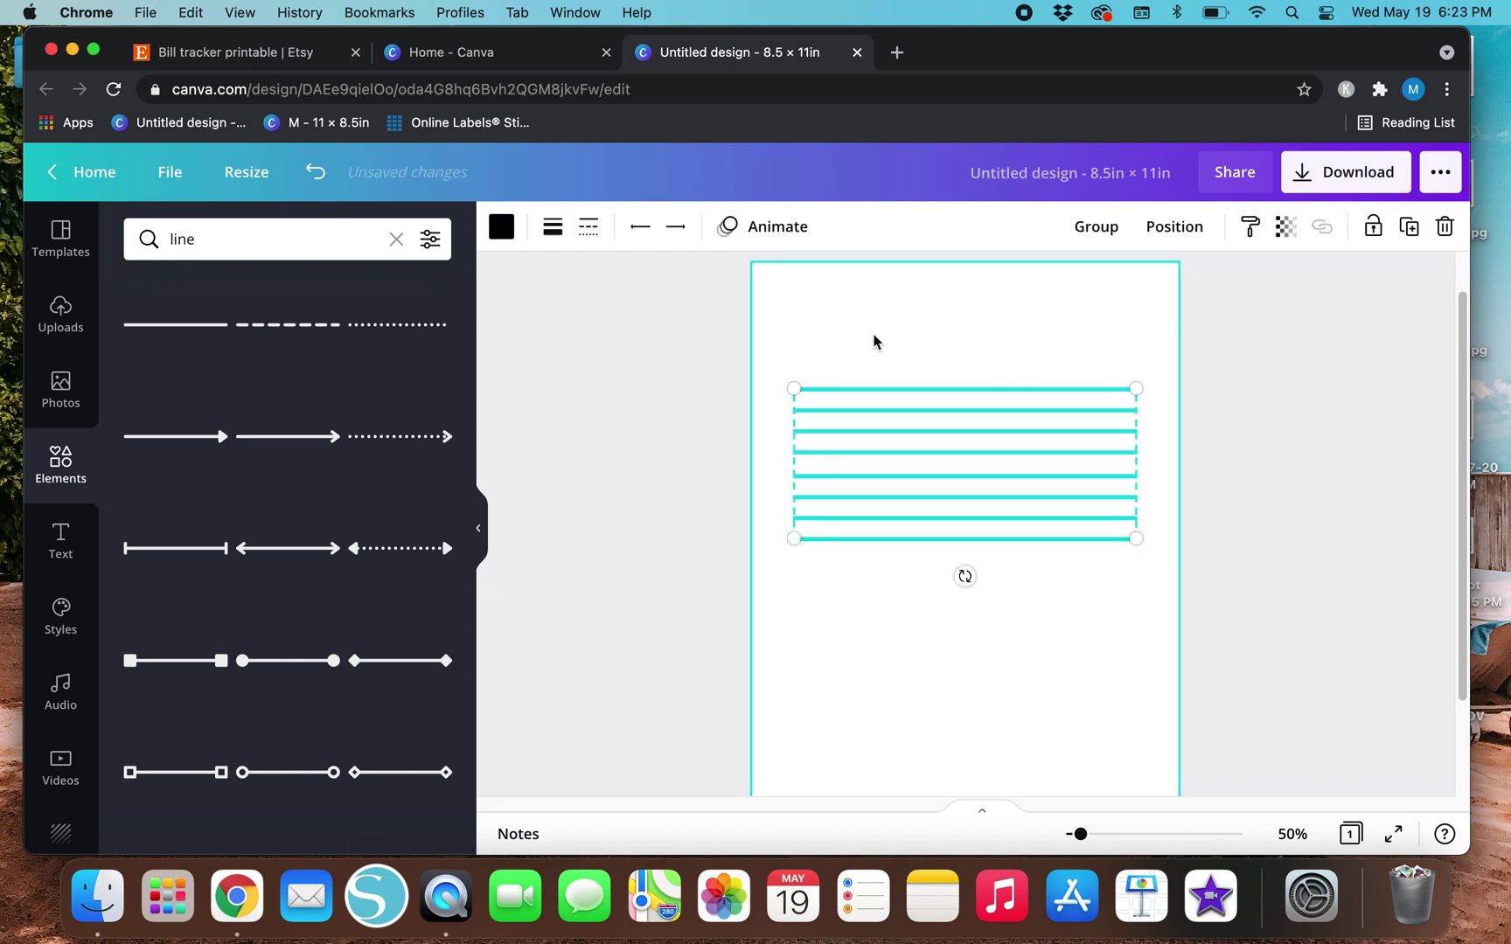
{"action": "left_click_drag", "start_coordinate": [926, 550], "coordinate": [931, 712]}
{"action": "scroll", "coordinate": [932, 712], "scroll_direction": "down", "scroll_amount": 3}
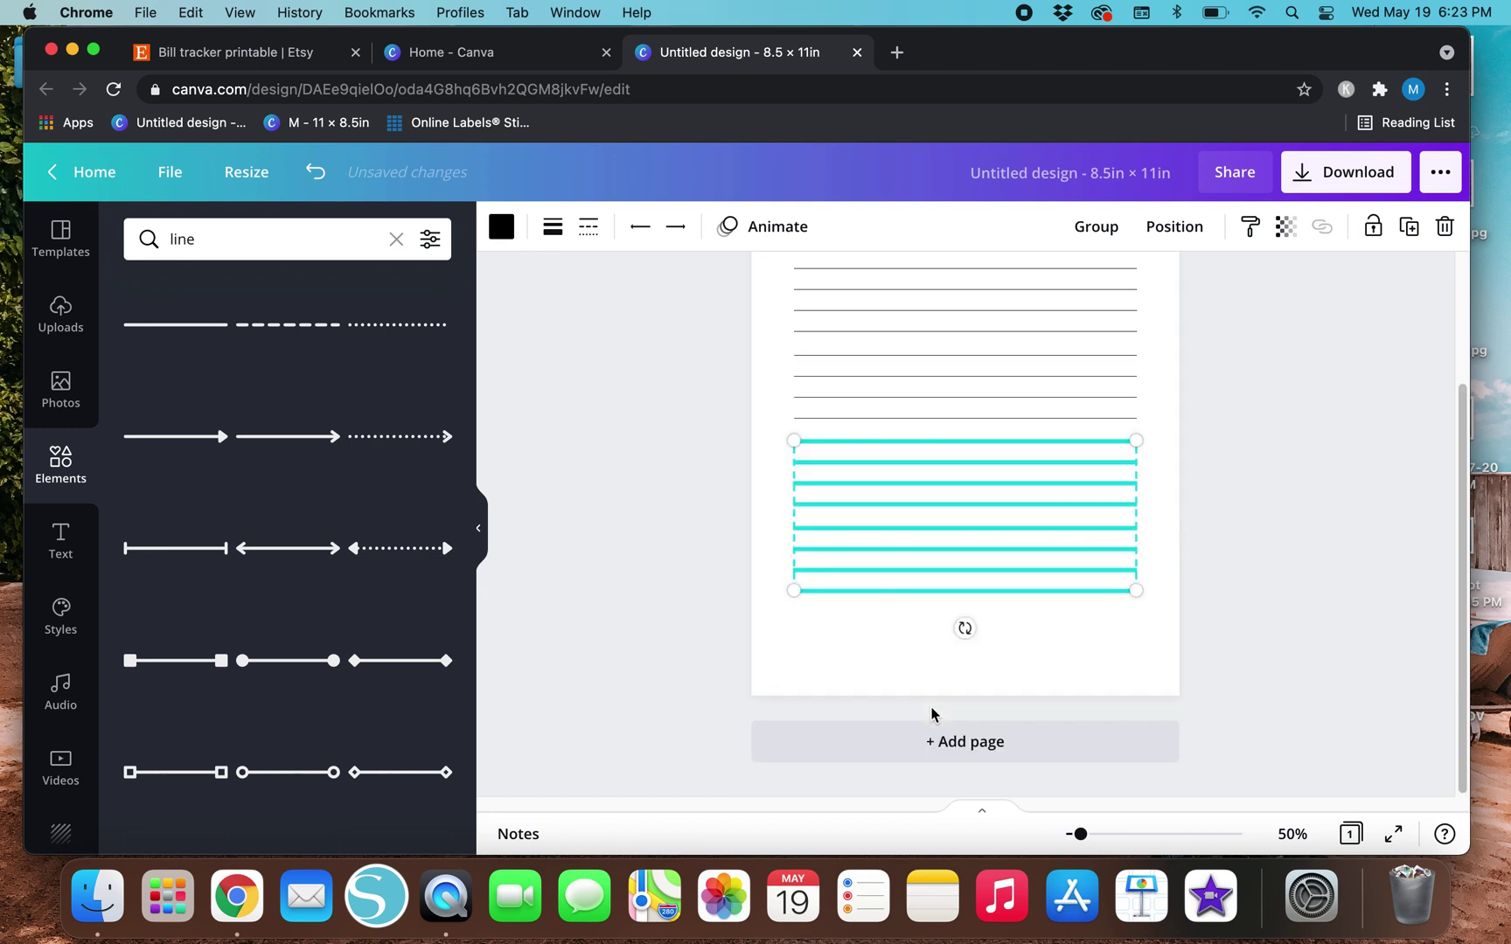
{"action": "scroll", "coordinate": [909, 691], "scroll_direction": "up", "scroll_amount": 1}
{"action": "left_click", "coordinate": [868, 636]}
{"action": "left_click_drag", "start_coordinate": [868, 635], "coordinate": [904, 667]}
{"action": "left_click", "coordinate": [767, 672]}
{"action": "scroll", "coordinate": [767, 673], "scroll_direction": "up", "scroll_amount": 3}
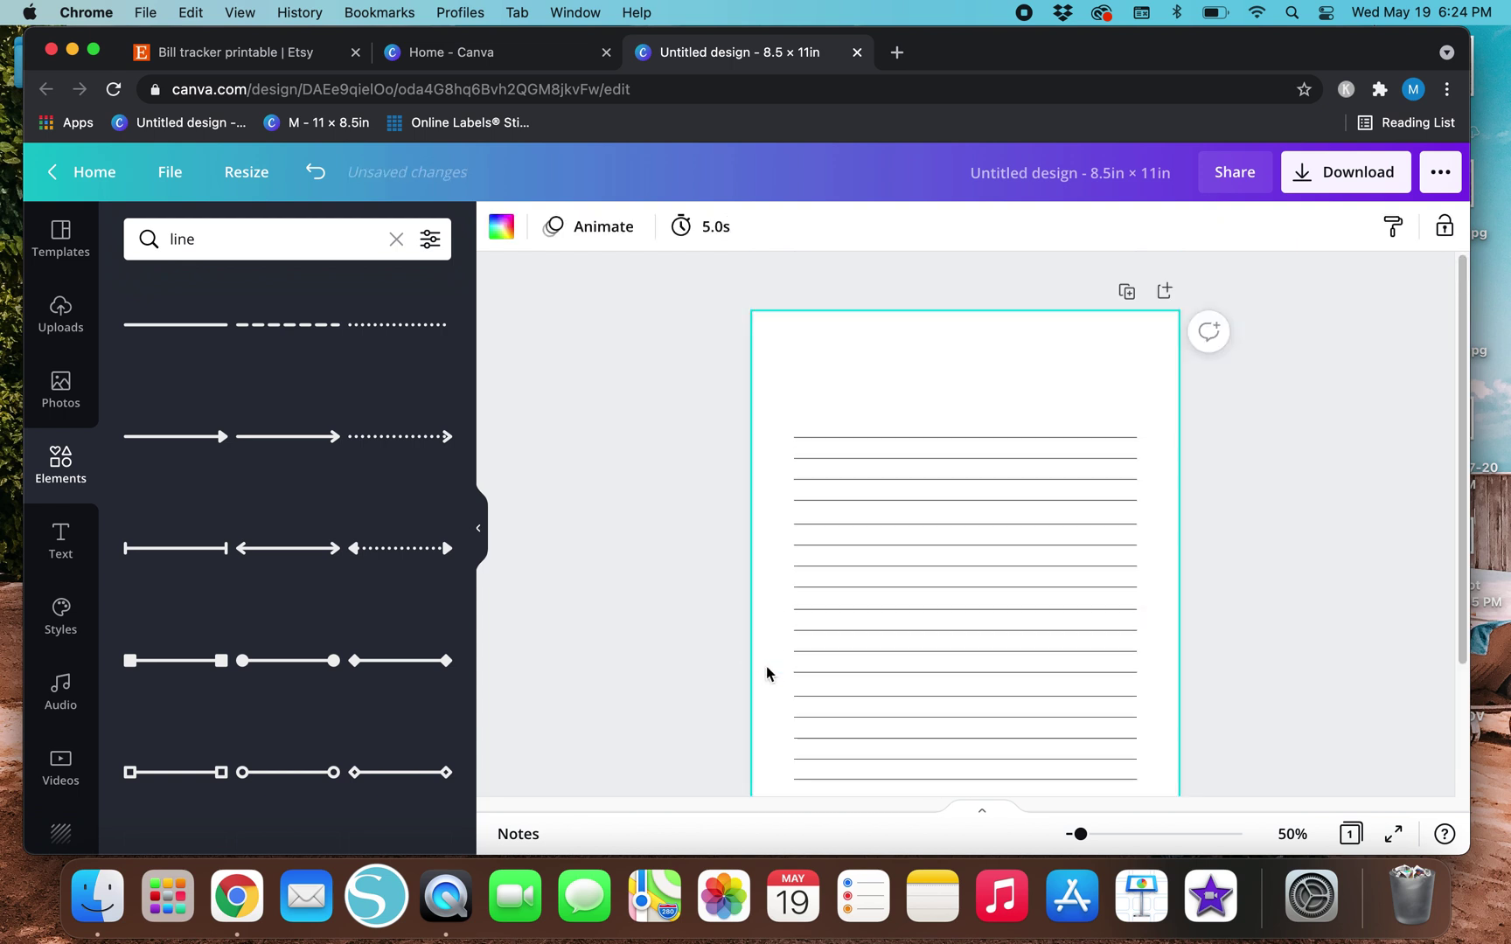
Select all the ruled lines on the page and even out their vertical spacing with Tidy up.
{"action": "scroll", "coordinate": [767, 673], "scroll_direction": "down", "scroll_amount": 3}
{"action": "scroll", "coordinate": [767, 672], "scroll_direction": "up", "scroll_amount": 1}
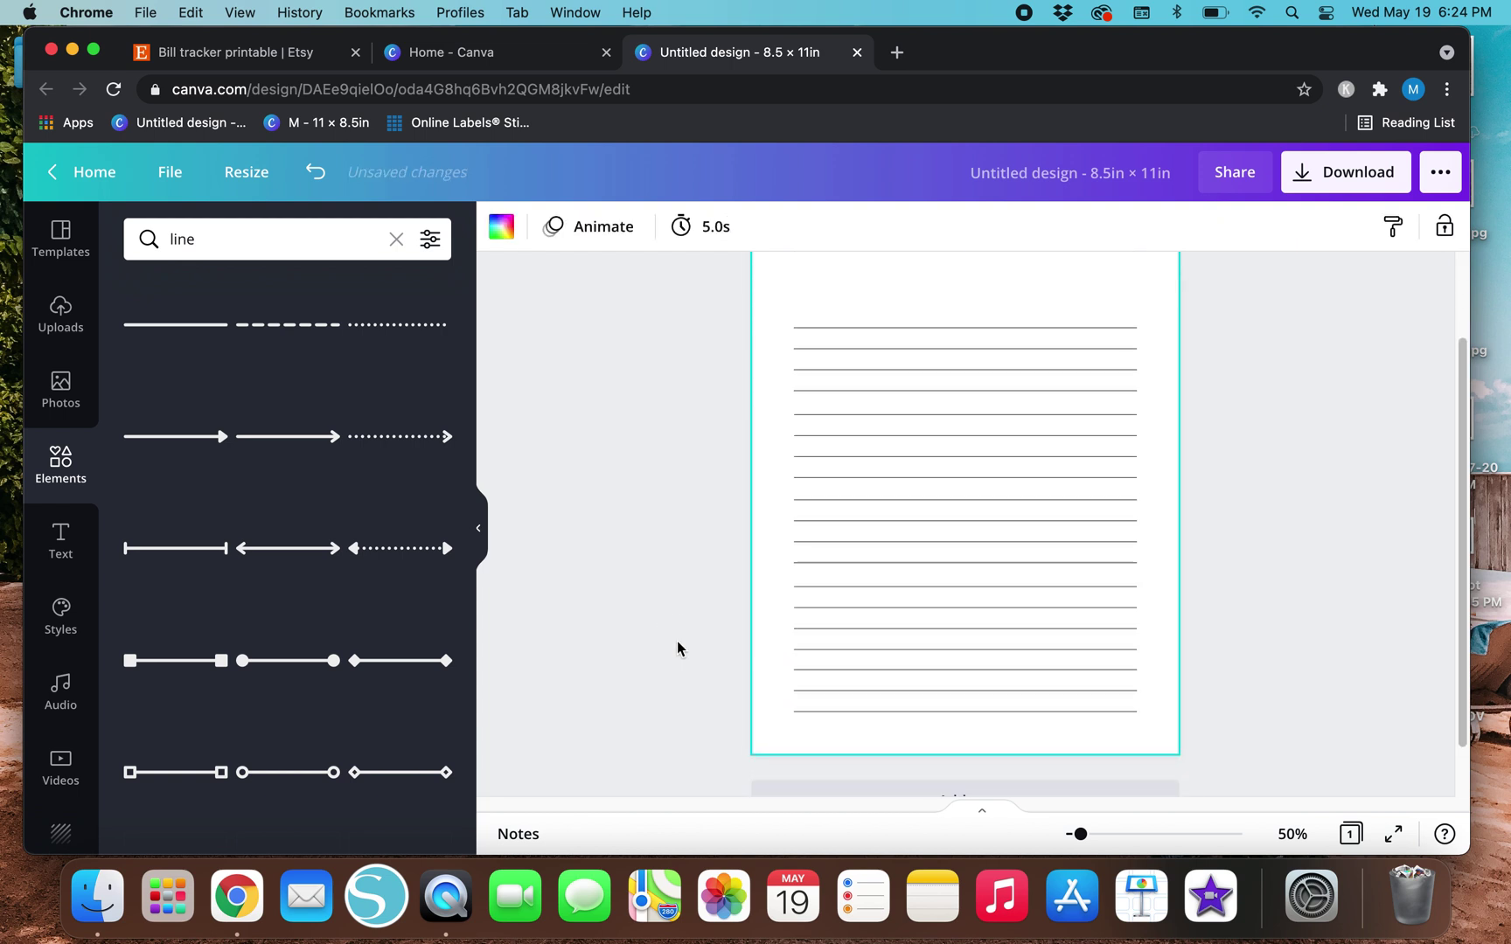
{"action": "scroll", "coordinate": [673, 643], "scroll_direction": "up", "scroll_amount": 2}
{"action": "left_click", "coordinate": [797, 366]}
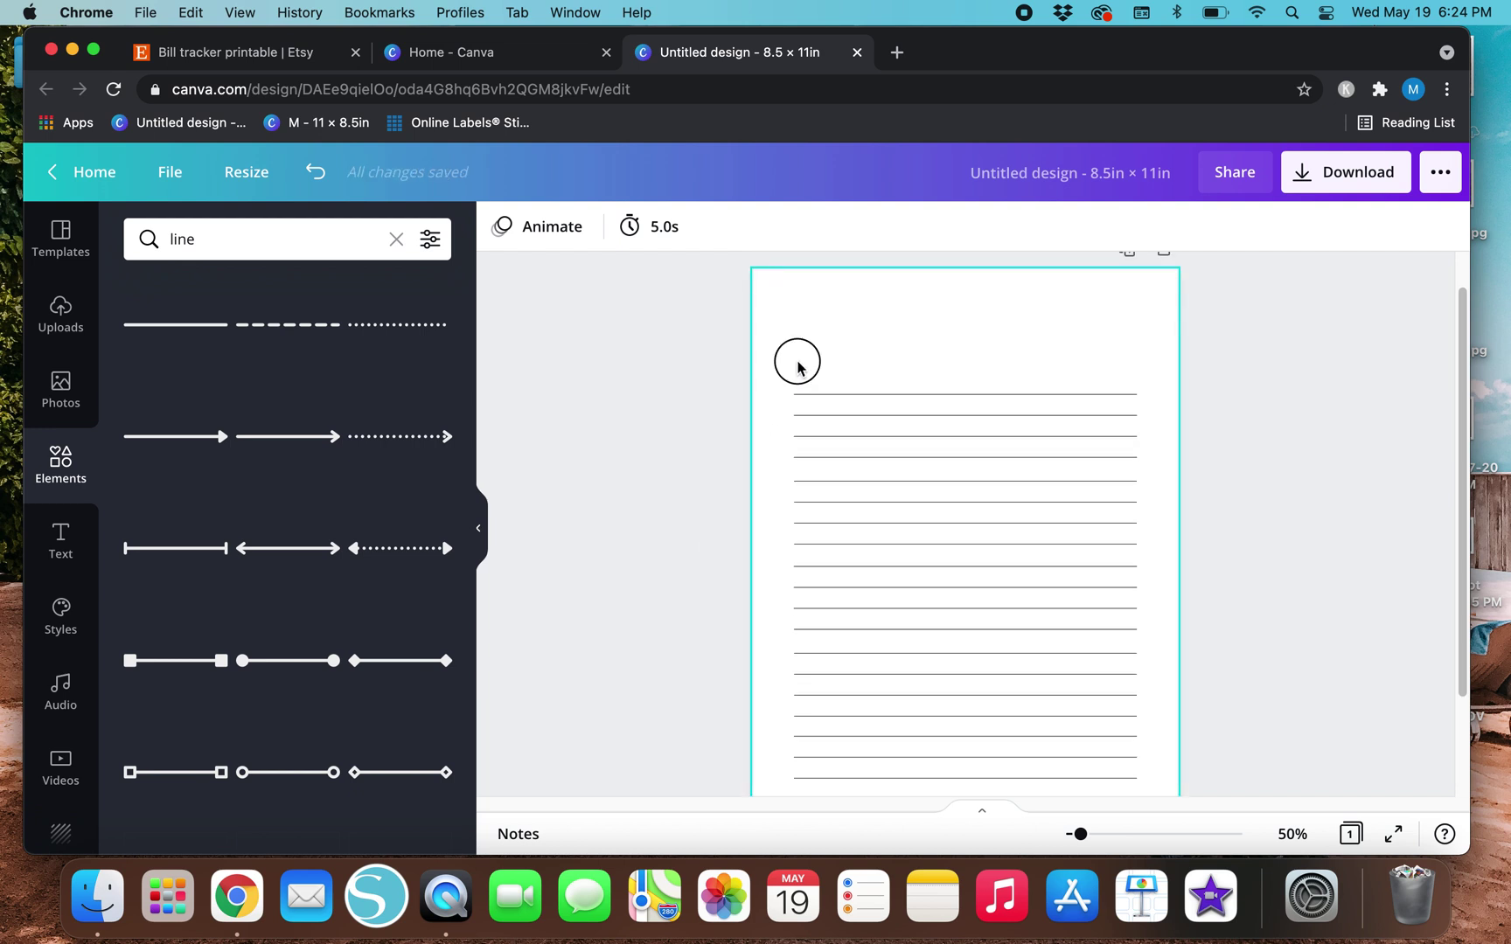
{"action": "scroll", "coordinate": [656, 437], "scroll_direction": "down", "scroll_amount": 2}
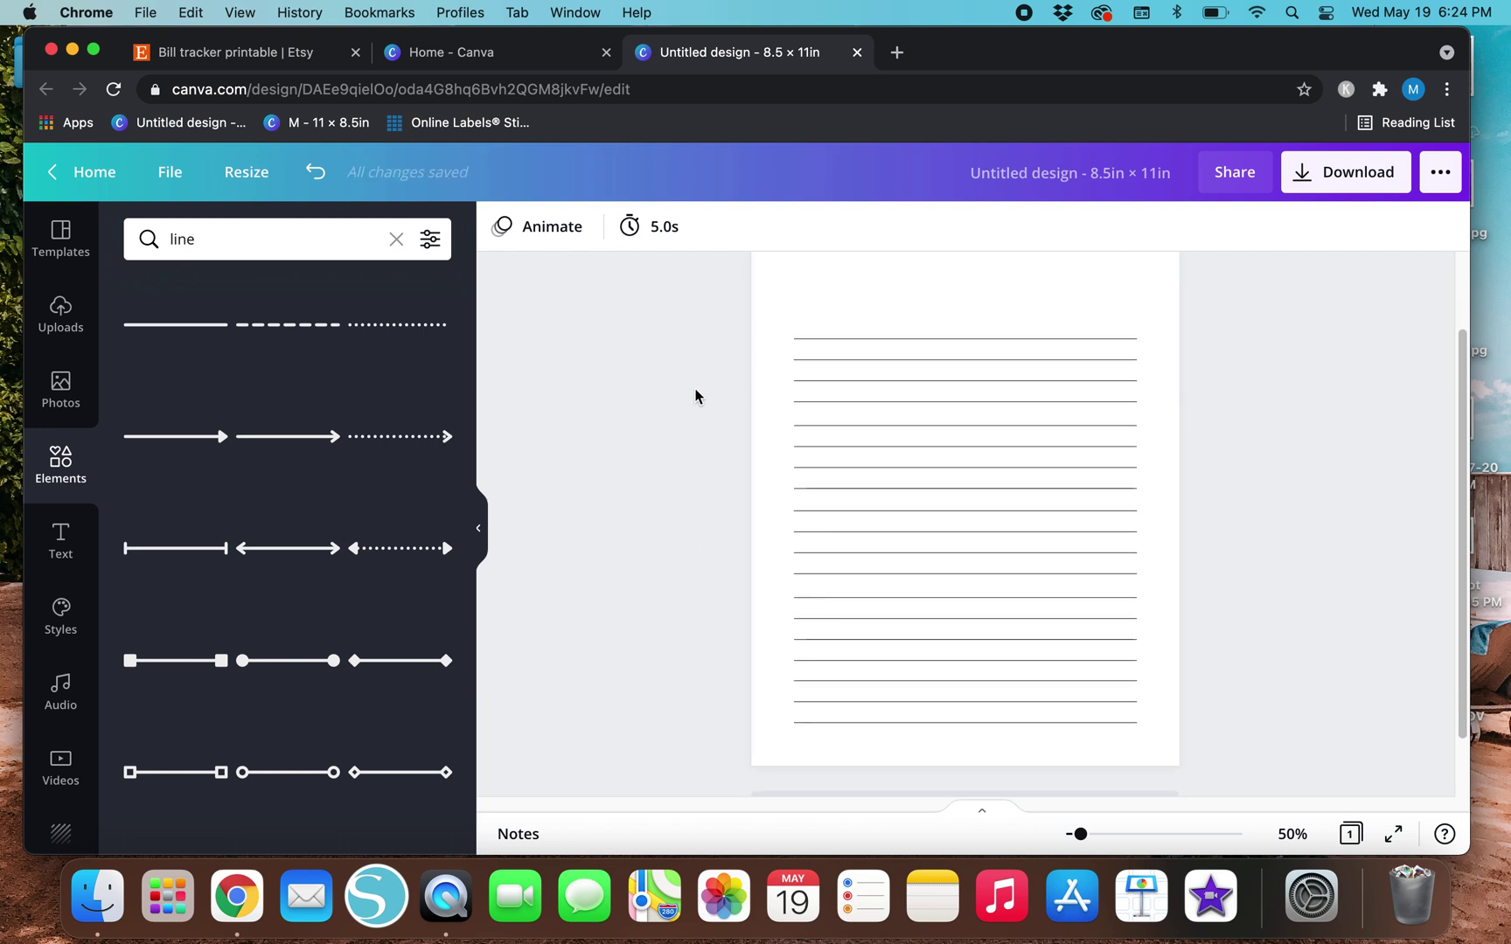
{"action": "left_click_drag", "start_coordinate": [789, 301], "coordinate": [912, 757]}
{"action": "left_click", "coordinate": [1182, 227]}
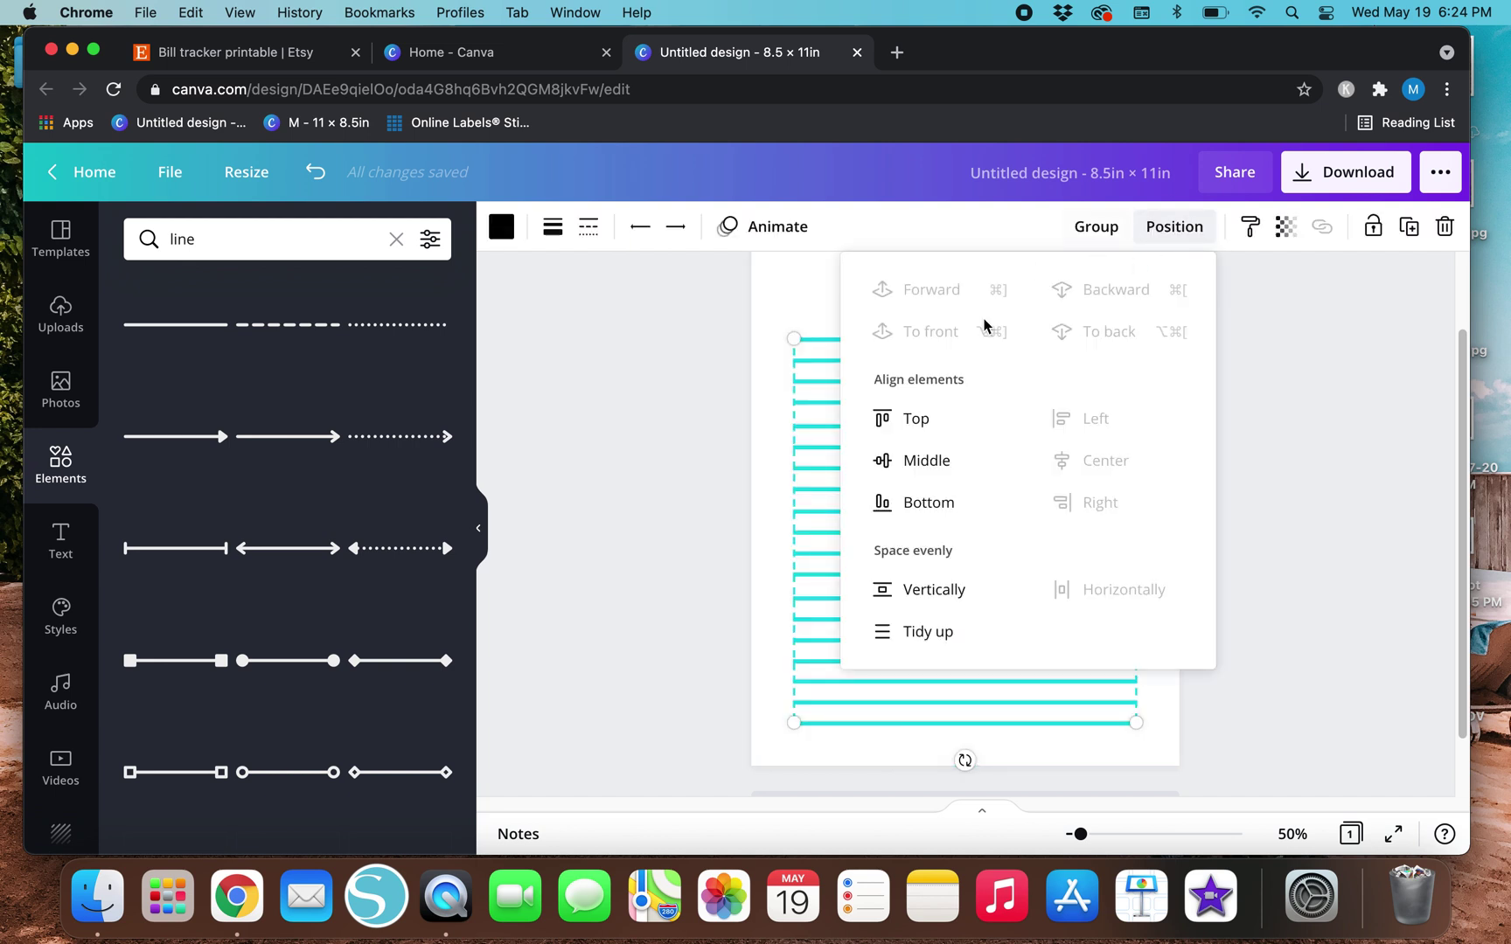
{"action": "left_click", "coordinate": [931, 641]}
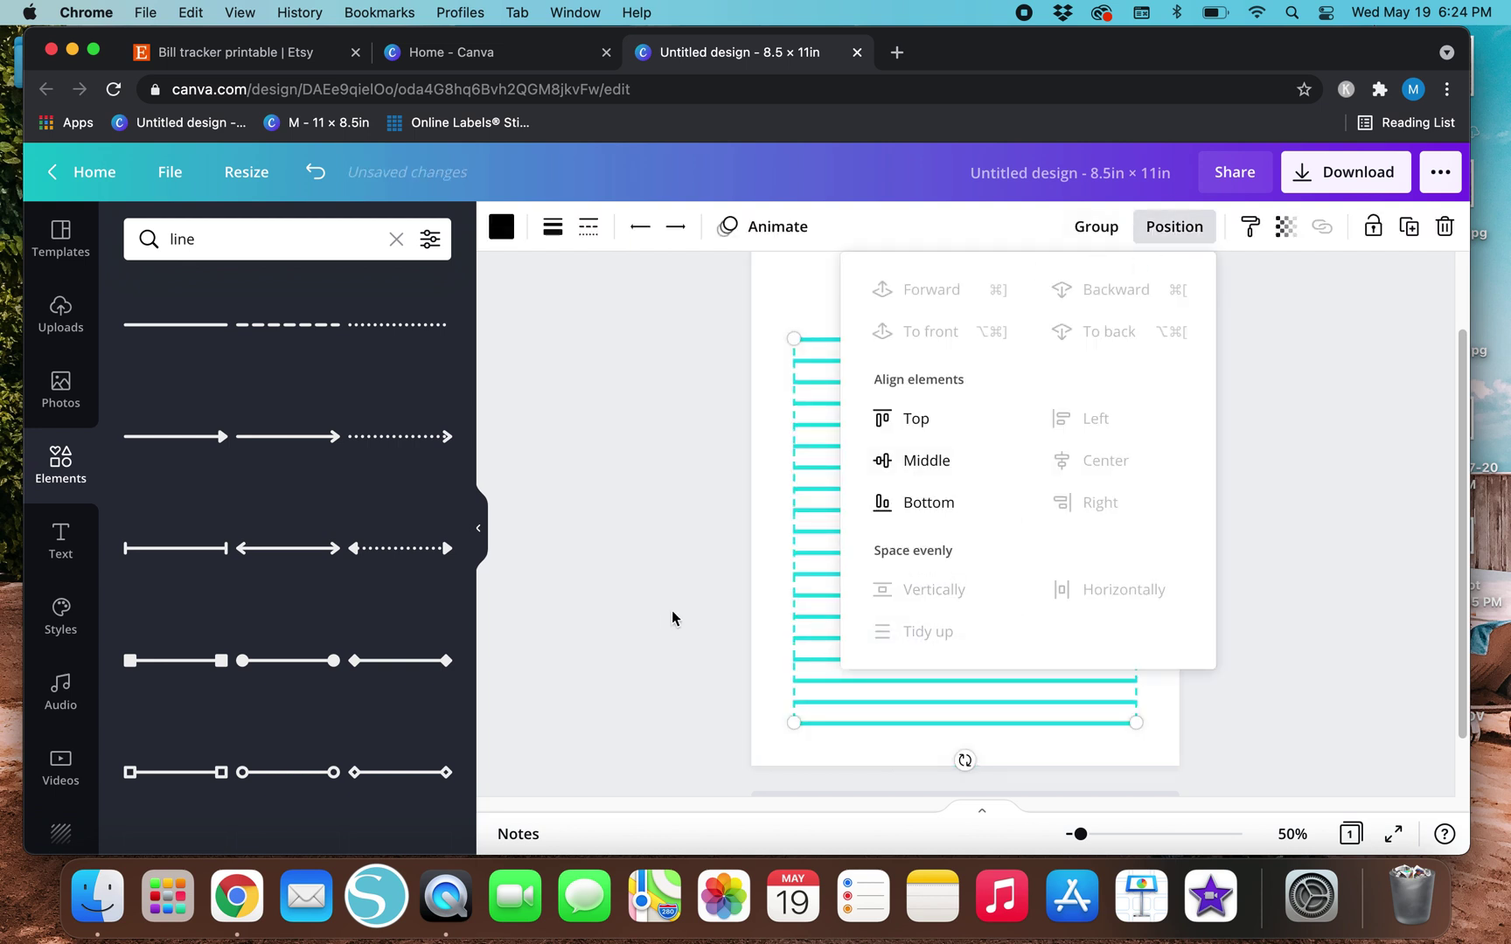
{"action": "key", "text": "Escape"}
{"action": "left_click", "coordinate": [698, 686]}
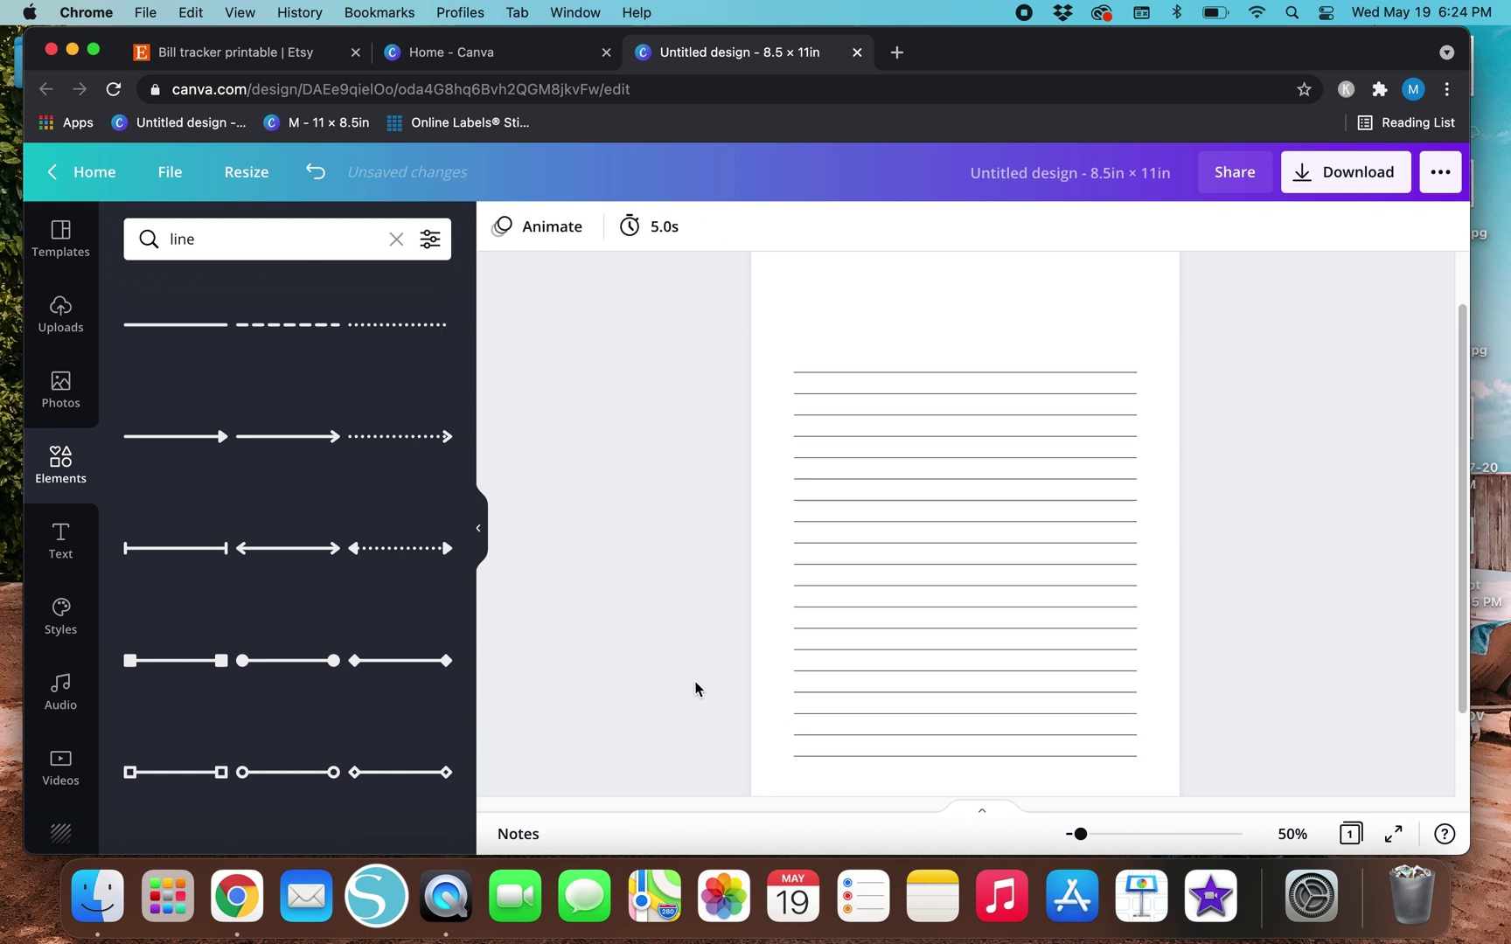
{"action": "scroll", "coordinate": [695, 689], "scroll_direction": "up", "scroll_amount": 2}
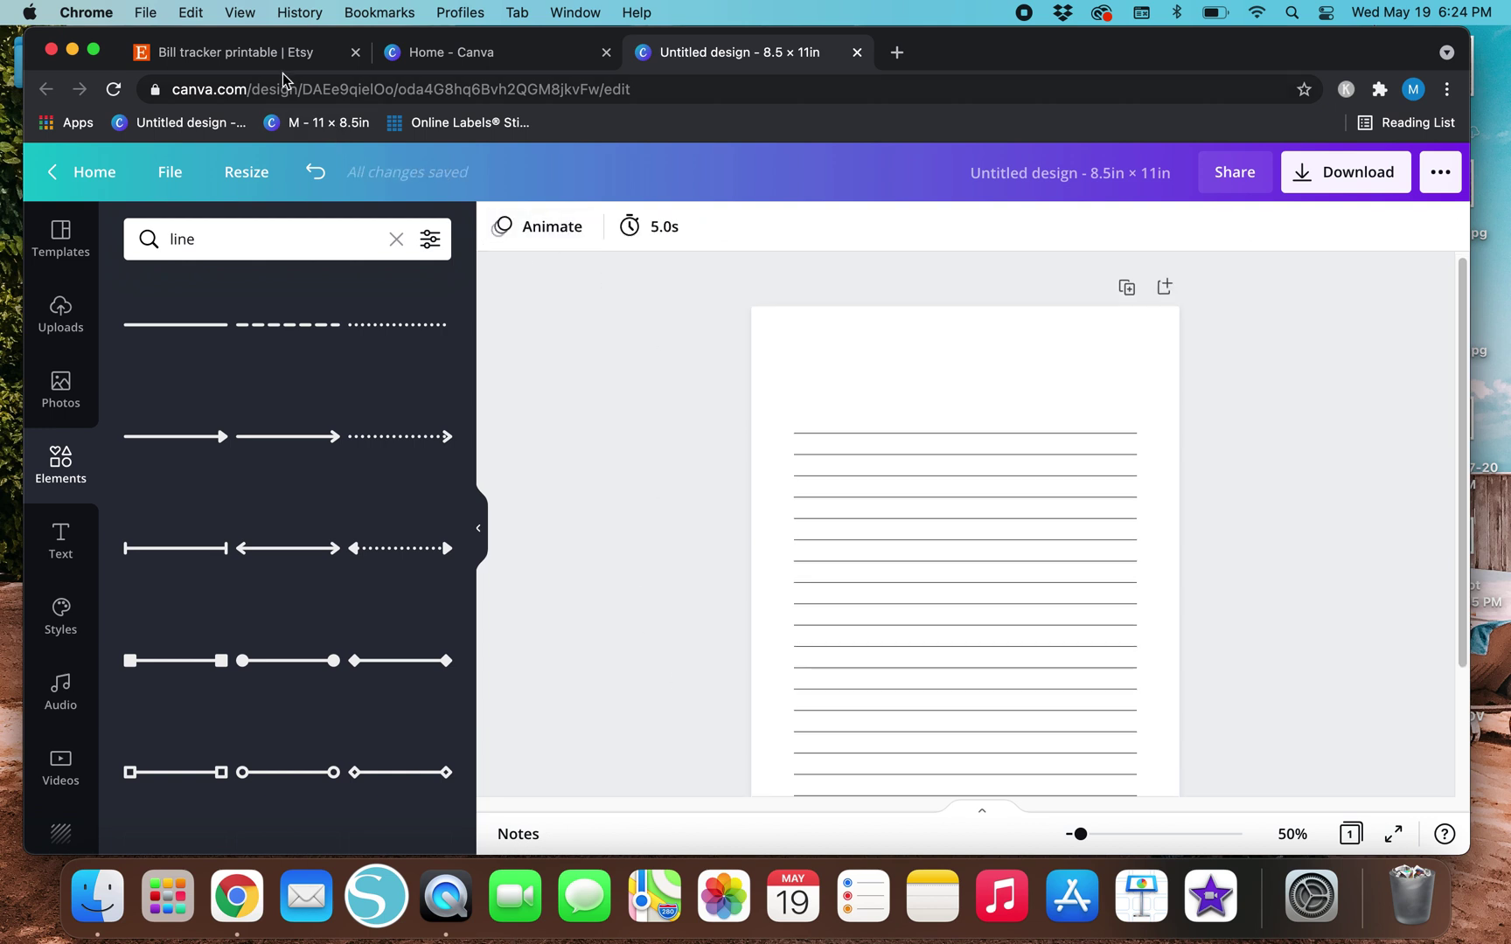
Switch to the Etsy results and examine the bill tracker listings for their titles, column headings and layouts.
{"action": "left_click", "coordinate": [265, 56]}
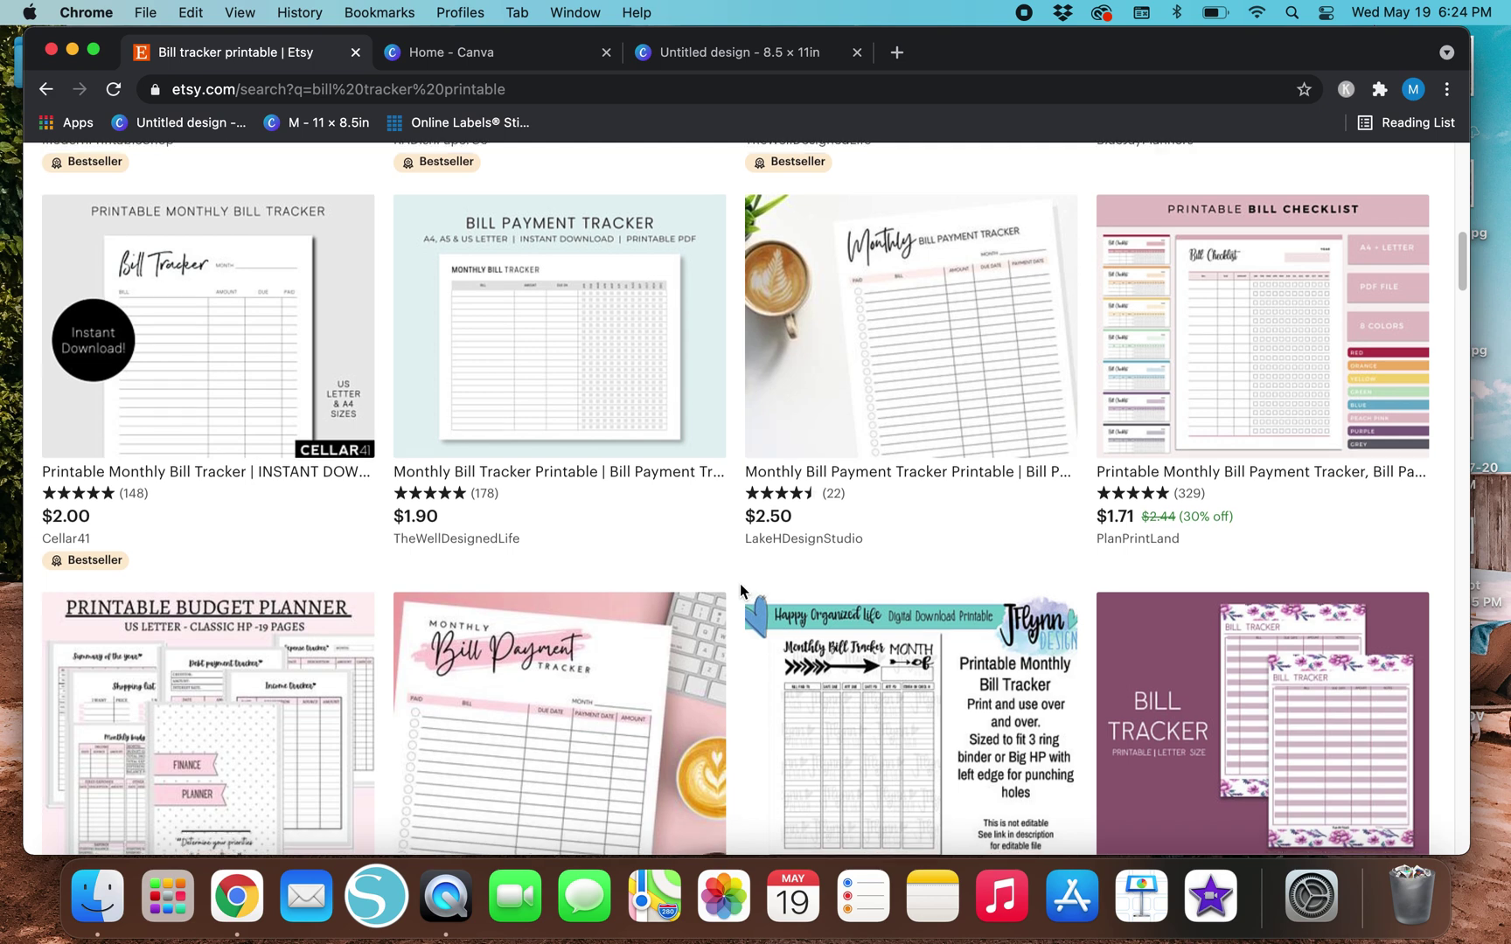
{"action": "scroll", "coordinate": [740, 586], "scroll_direction": "down", "scroll_amount": 2}
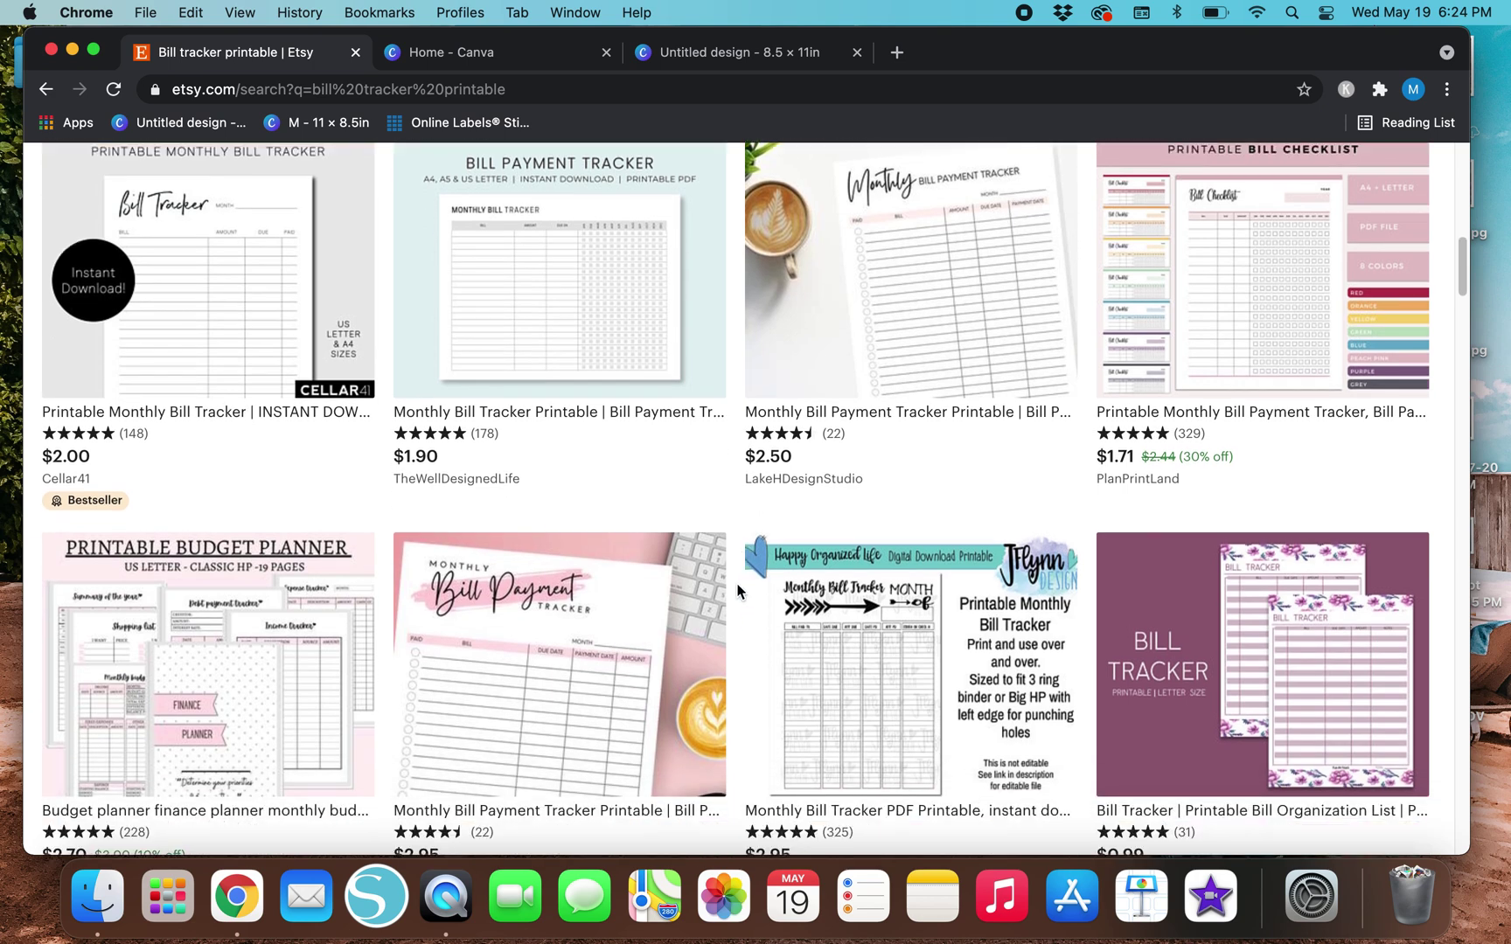
{"action": "scroll", "coordinate": [738, 591], "scroll_direction": "down", "scroll_amount": 6}
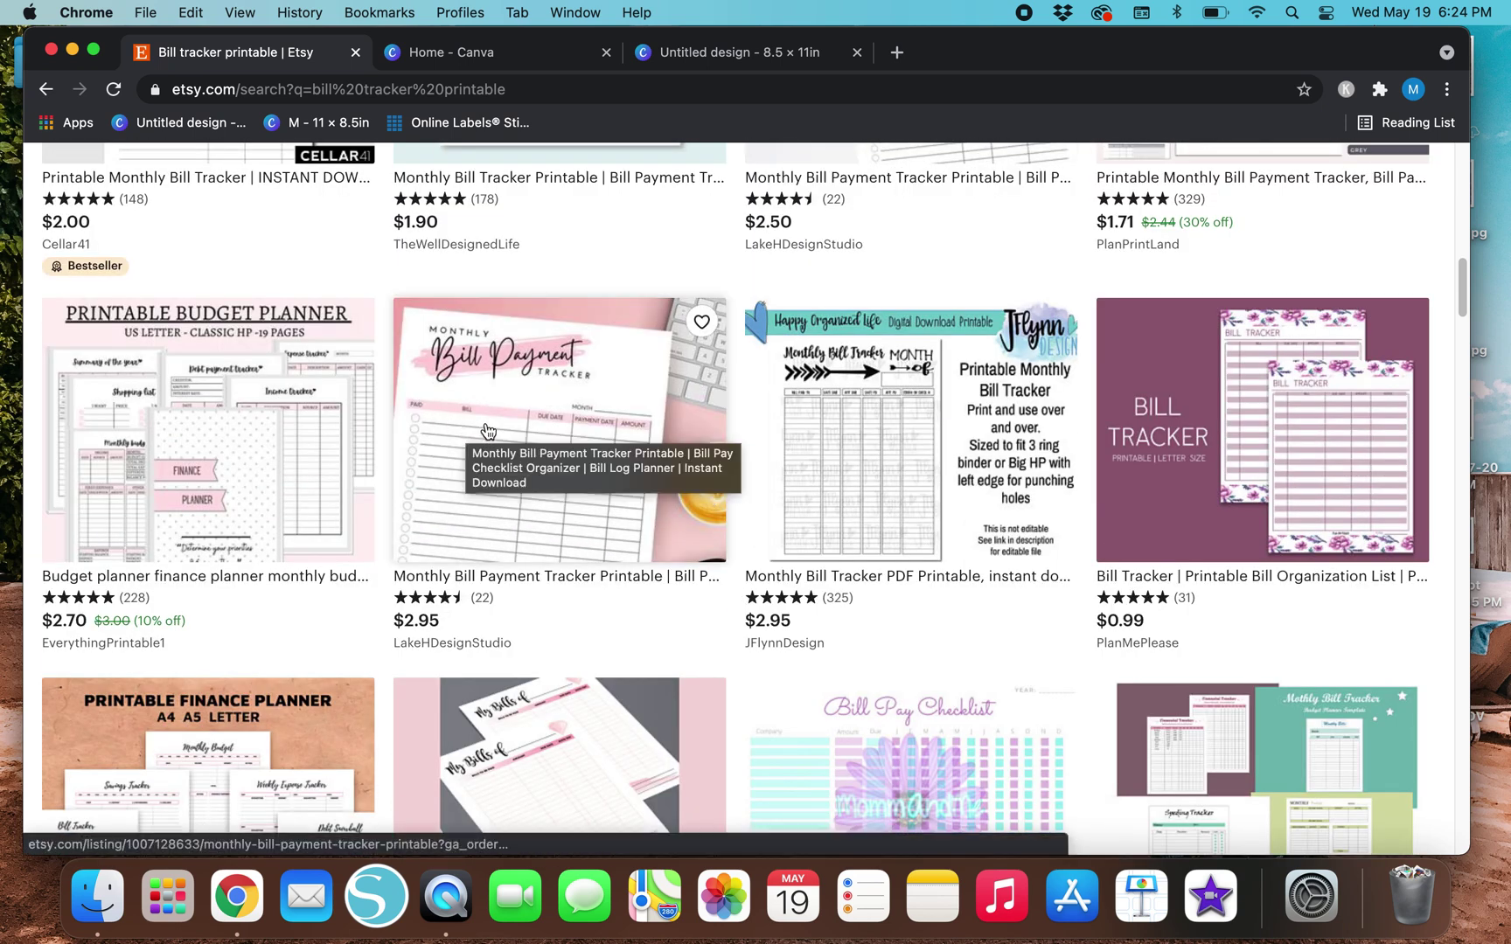
{"action": "scroll", "coordinate": [488, 430], "scroll_direction": "down", "scroll_amount": 1}
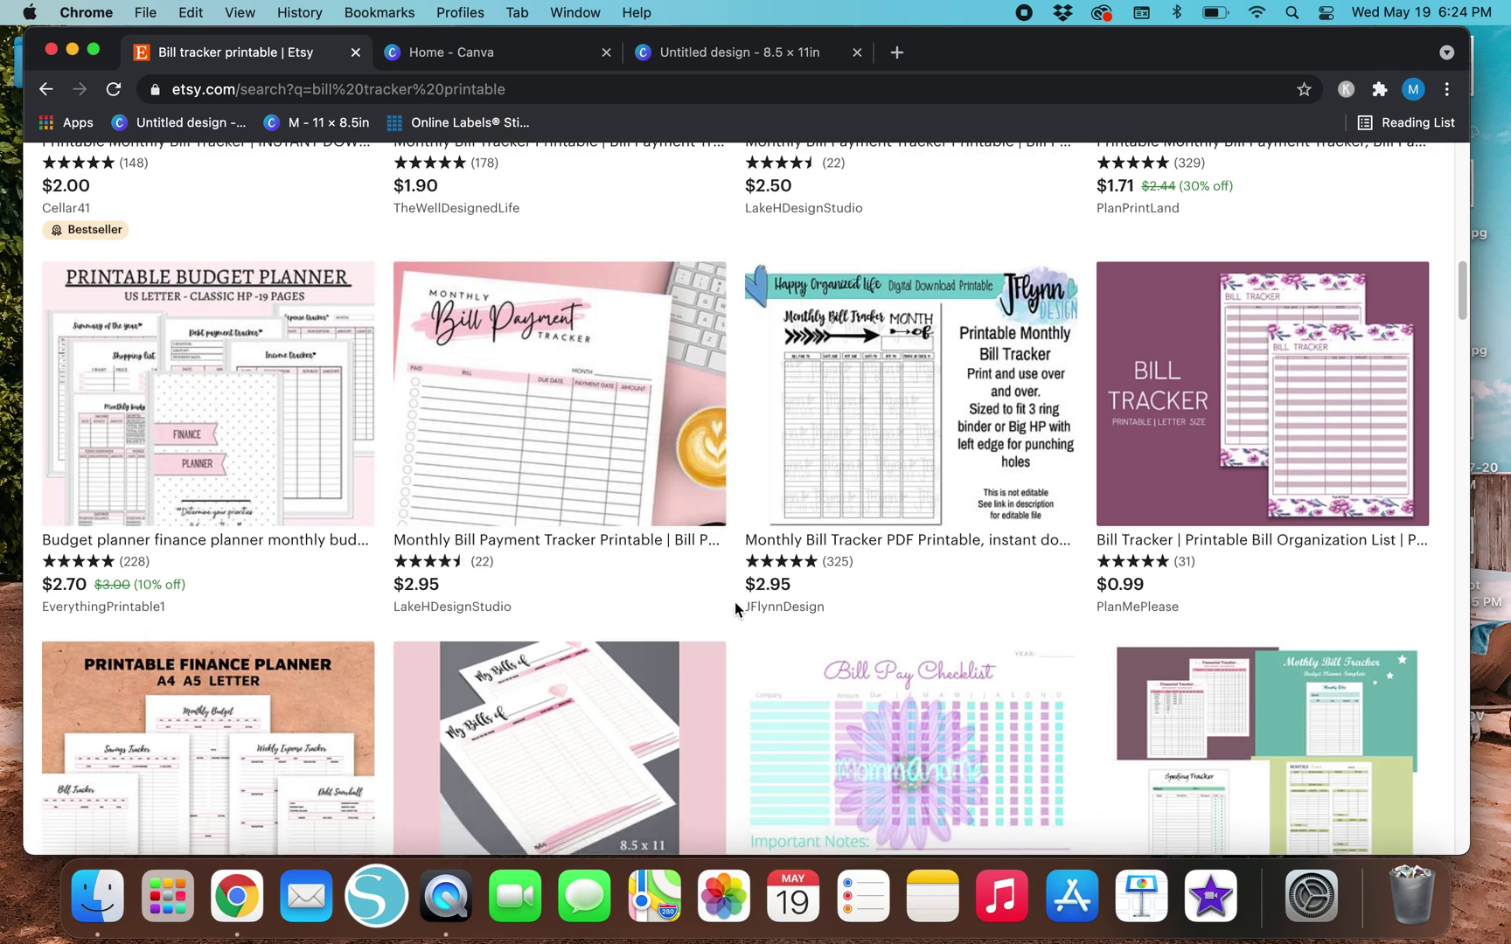
{"action": "scroll", "coordinate": [735, 609], "scroll_direction": "down", "scroll_amount": 6}
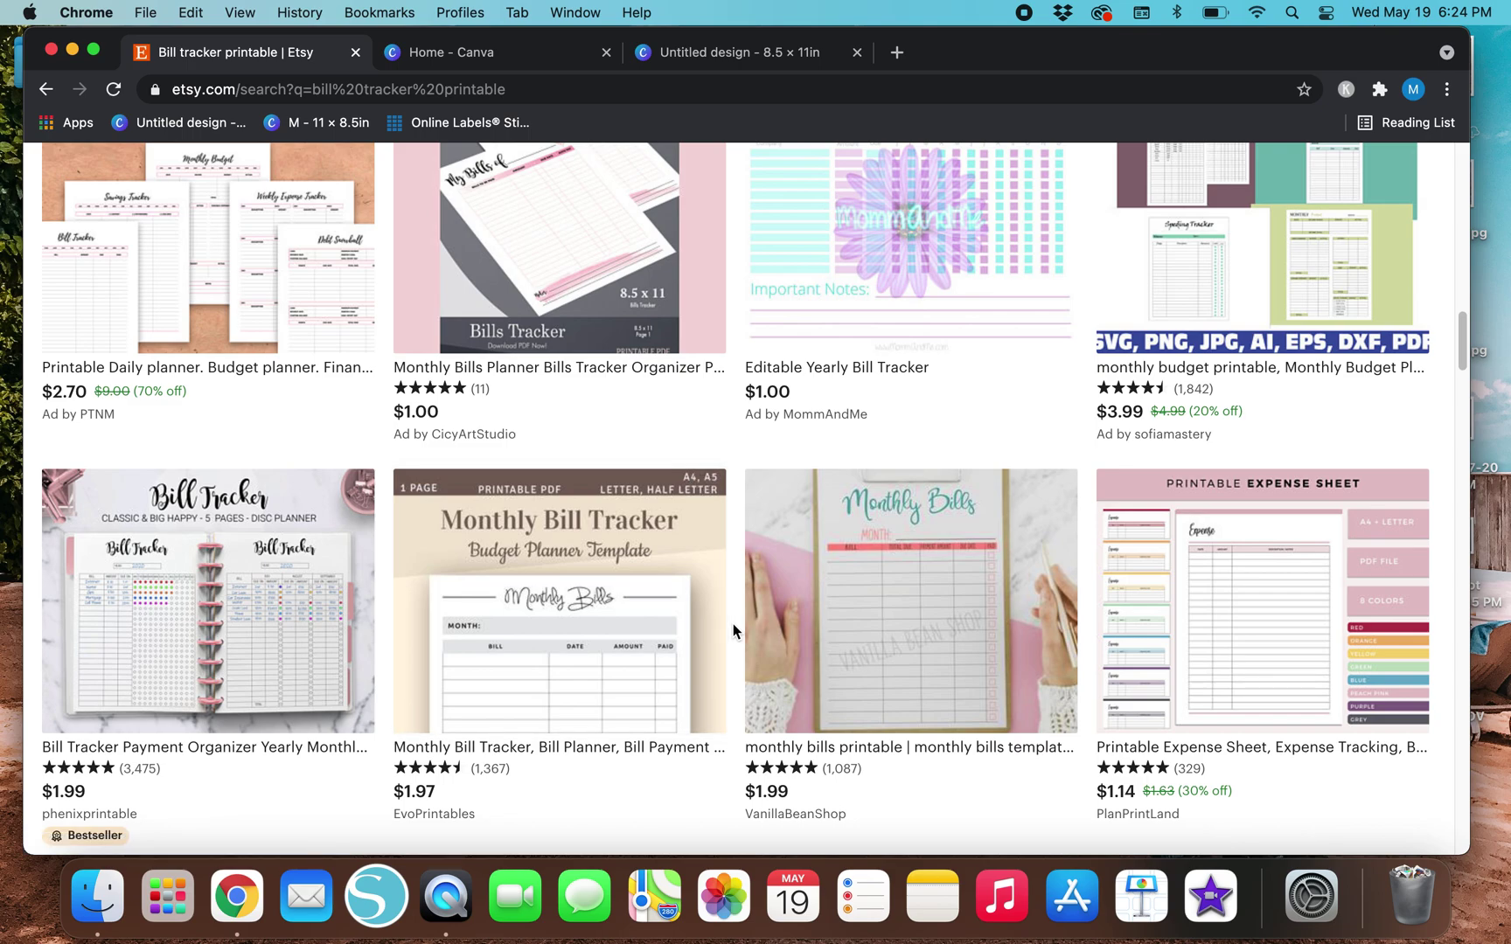
{"action": "scroll", "coordinate": [733, 624], "scroll_direction": "up", "scroll_amount": 10}
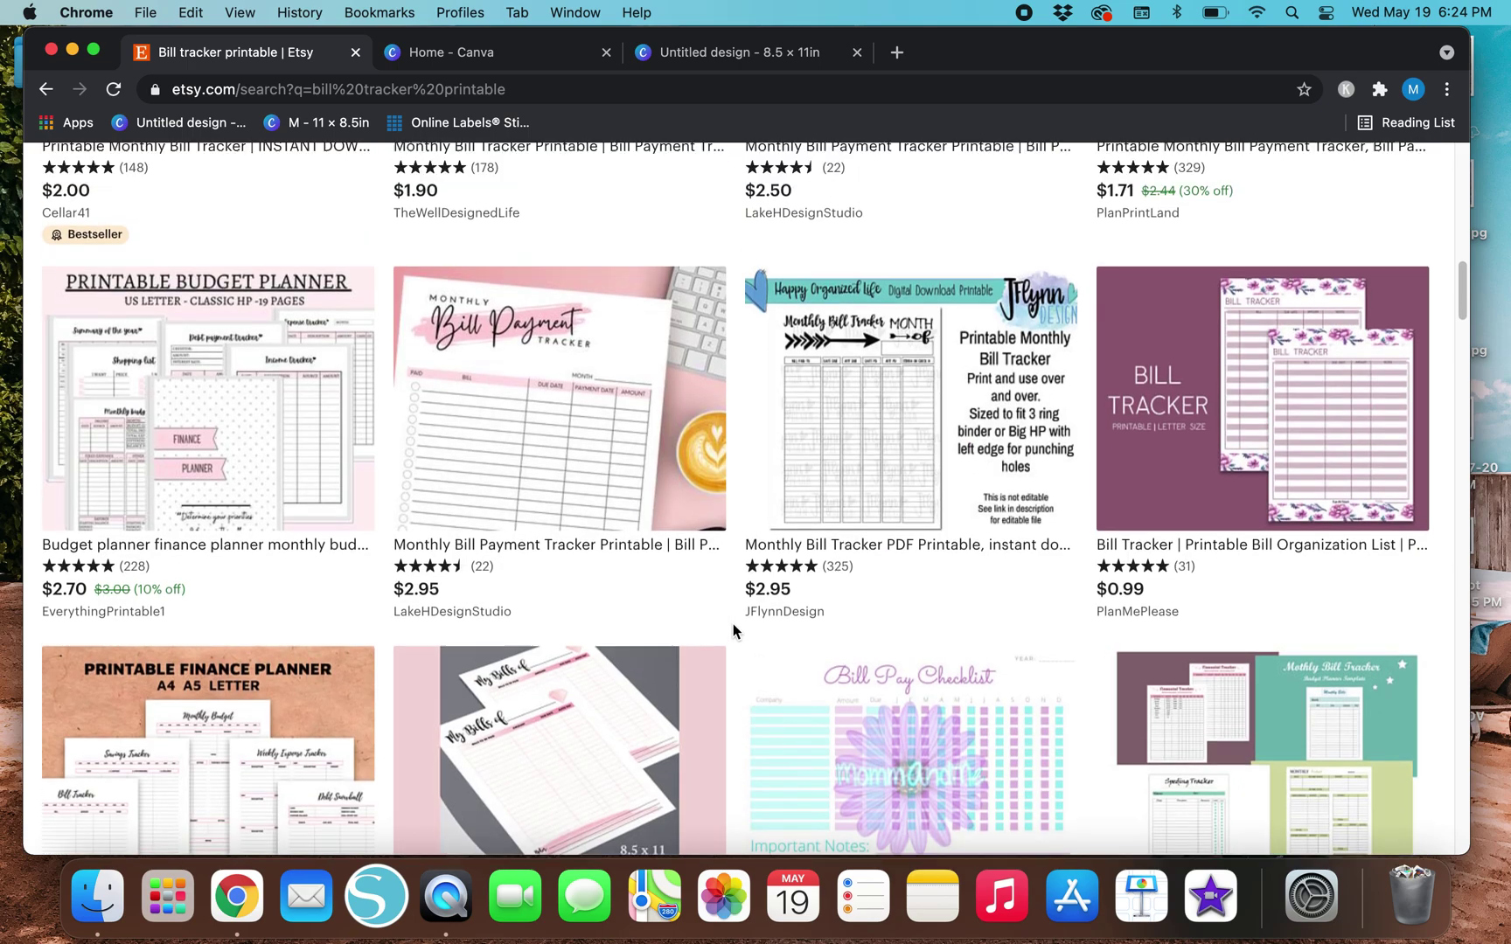
{"action": "scroll", "coordinate": [733, 629], "scroll_direction": "up", "scroll_amount": 10}
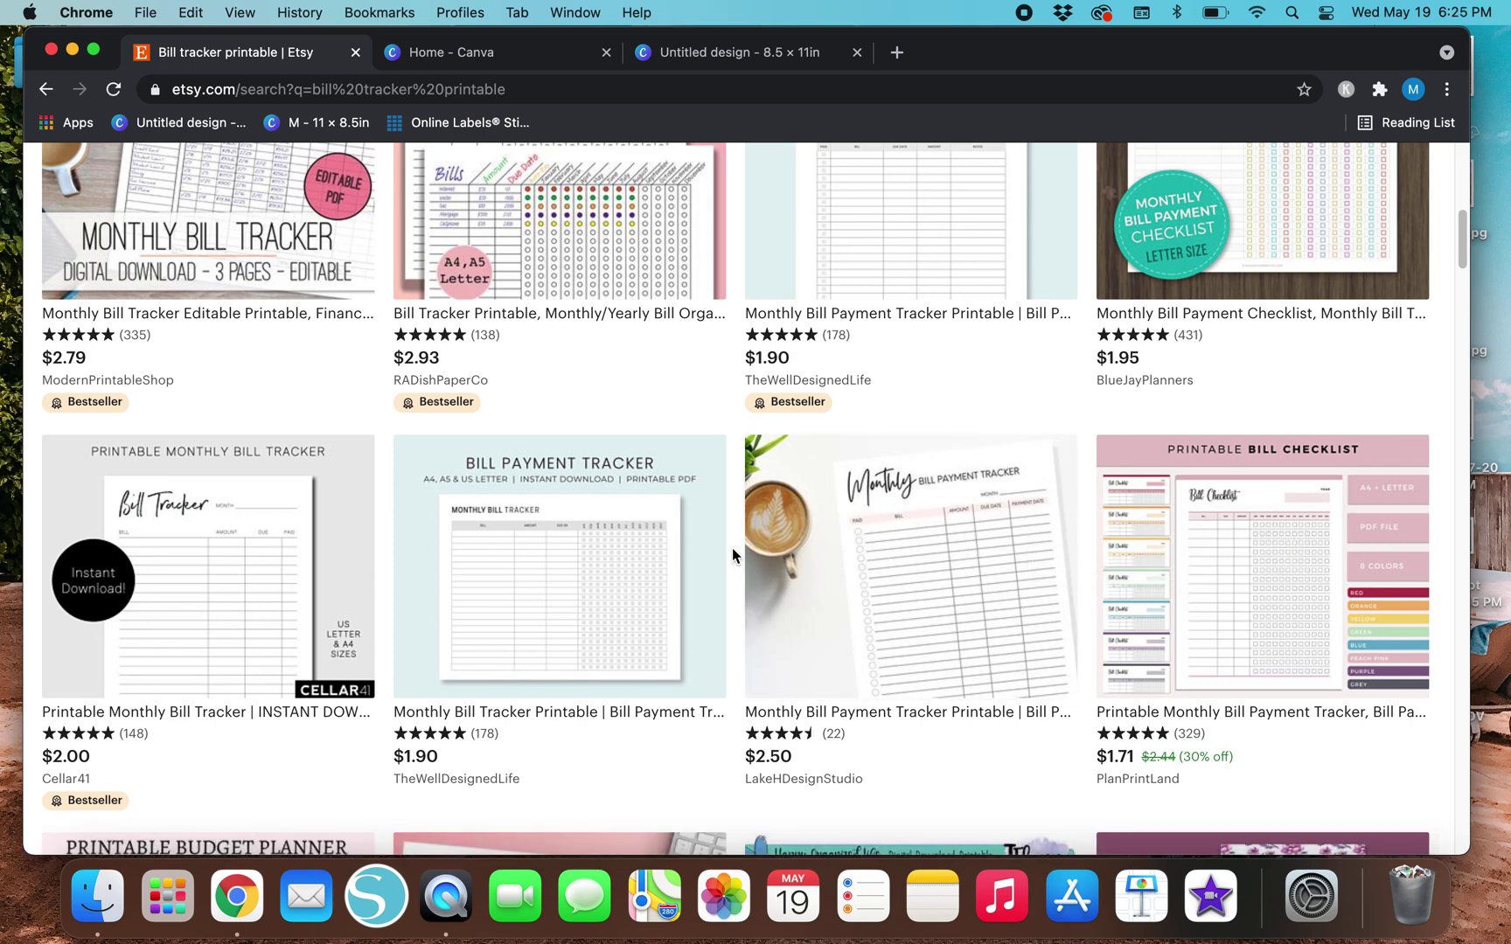
{"action": "scroll", "coordinate": [733, 552], "scroll_direction": "down", "scroll_amount": 1}
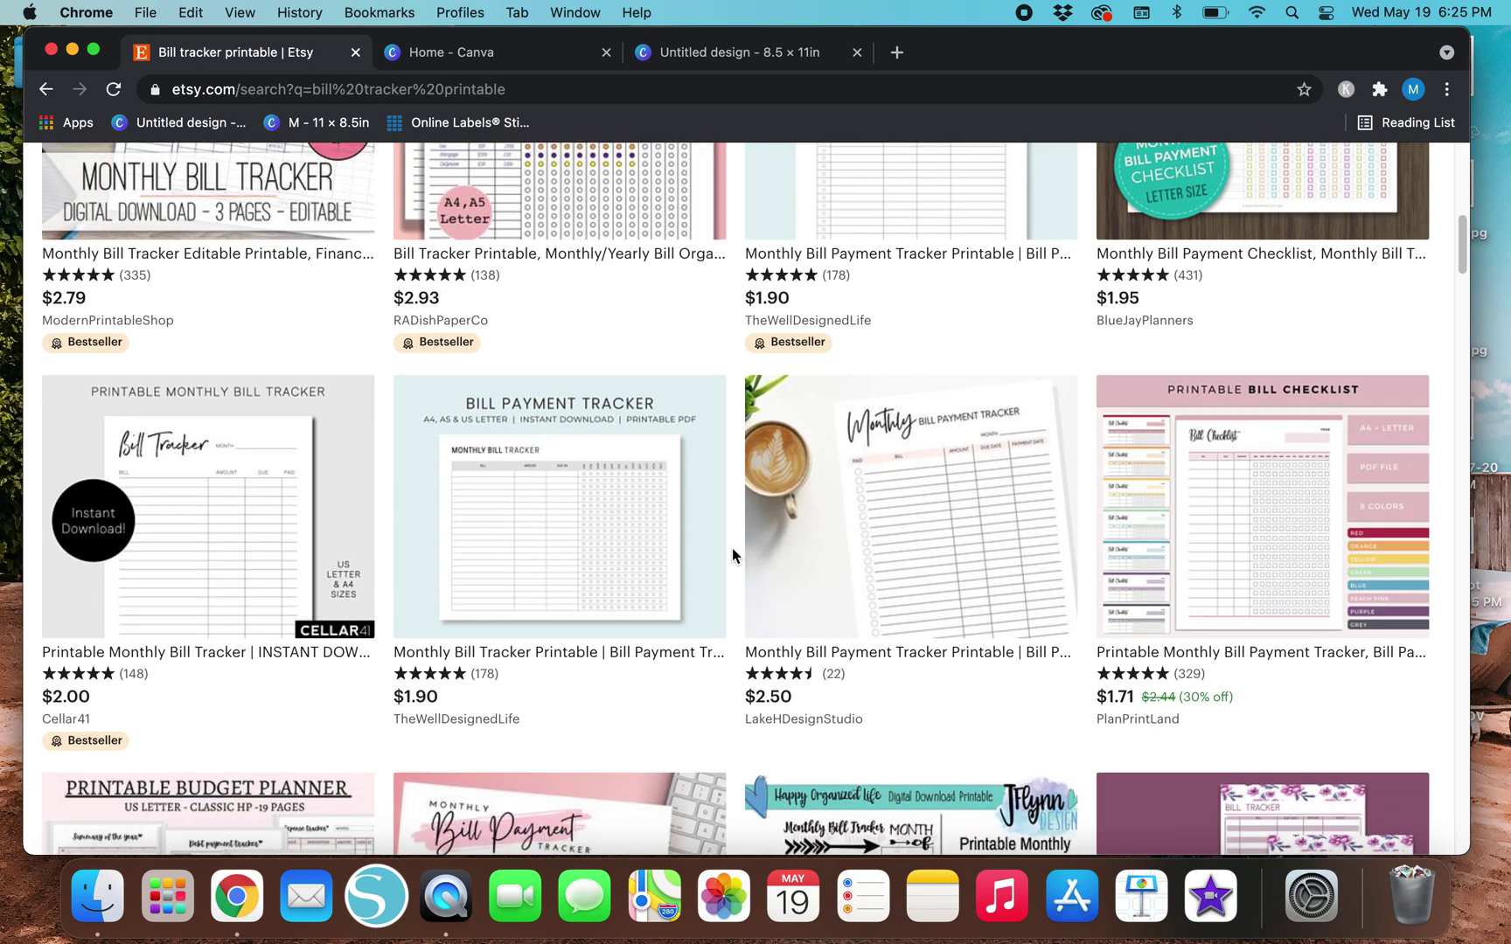
{"action": "scroll", "coordinate": [731, 548], "scroll_direction": "down", "scroll_amount": 10}
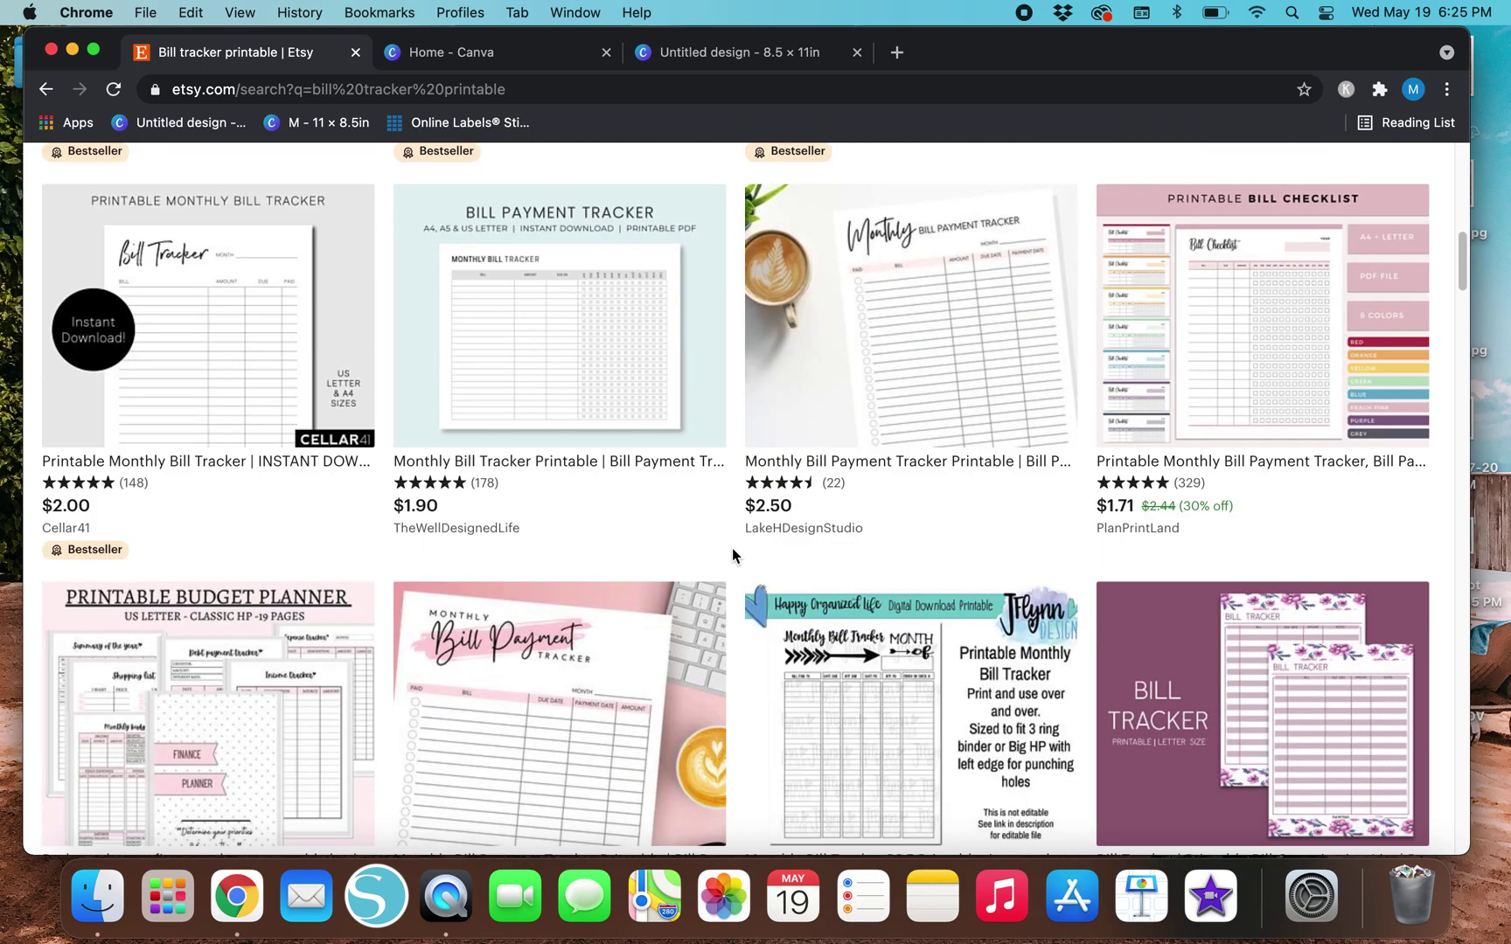
{"action": "scroll", "coordinate": [732, 547], "scroll_direction": "down", "scroll_amount": 5}
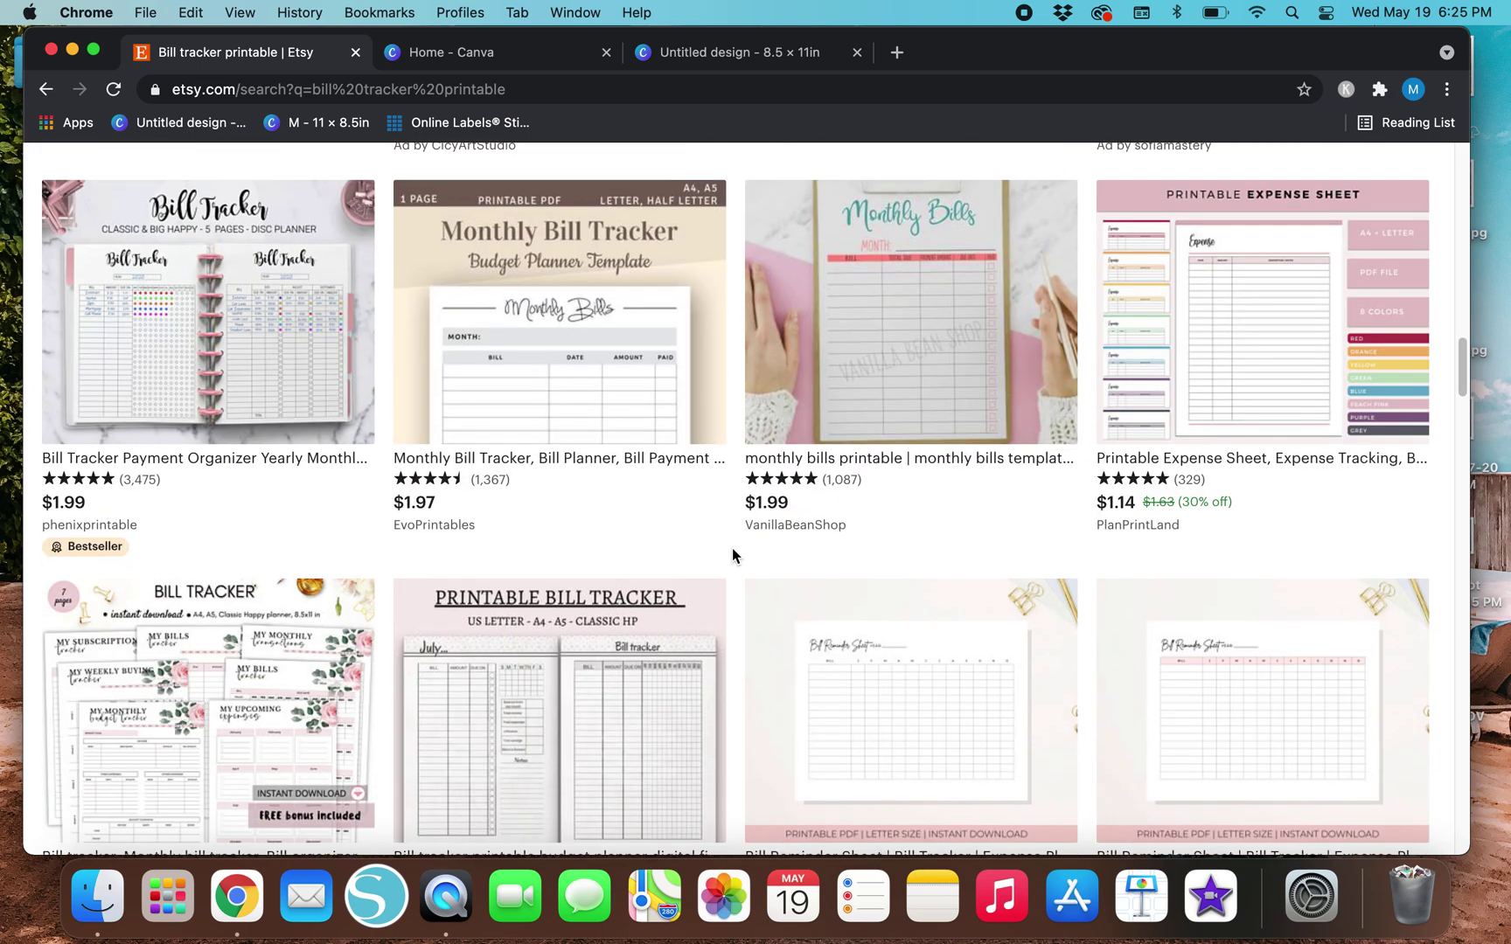
{"action": "scroll", "coordinate": [731, 548], "scroll_direction": "up", "scroll_amount": 5}
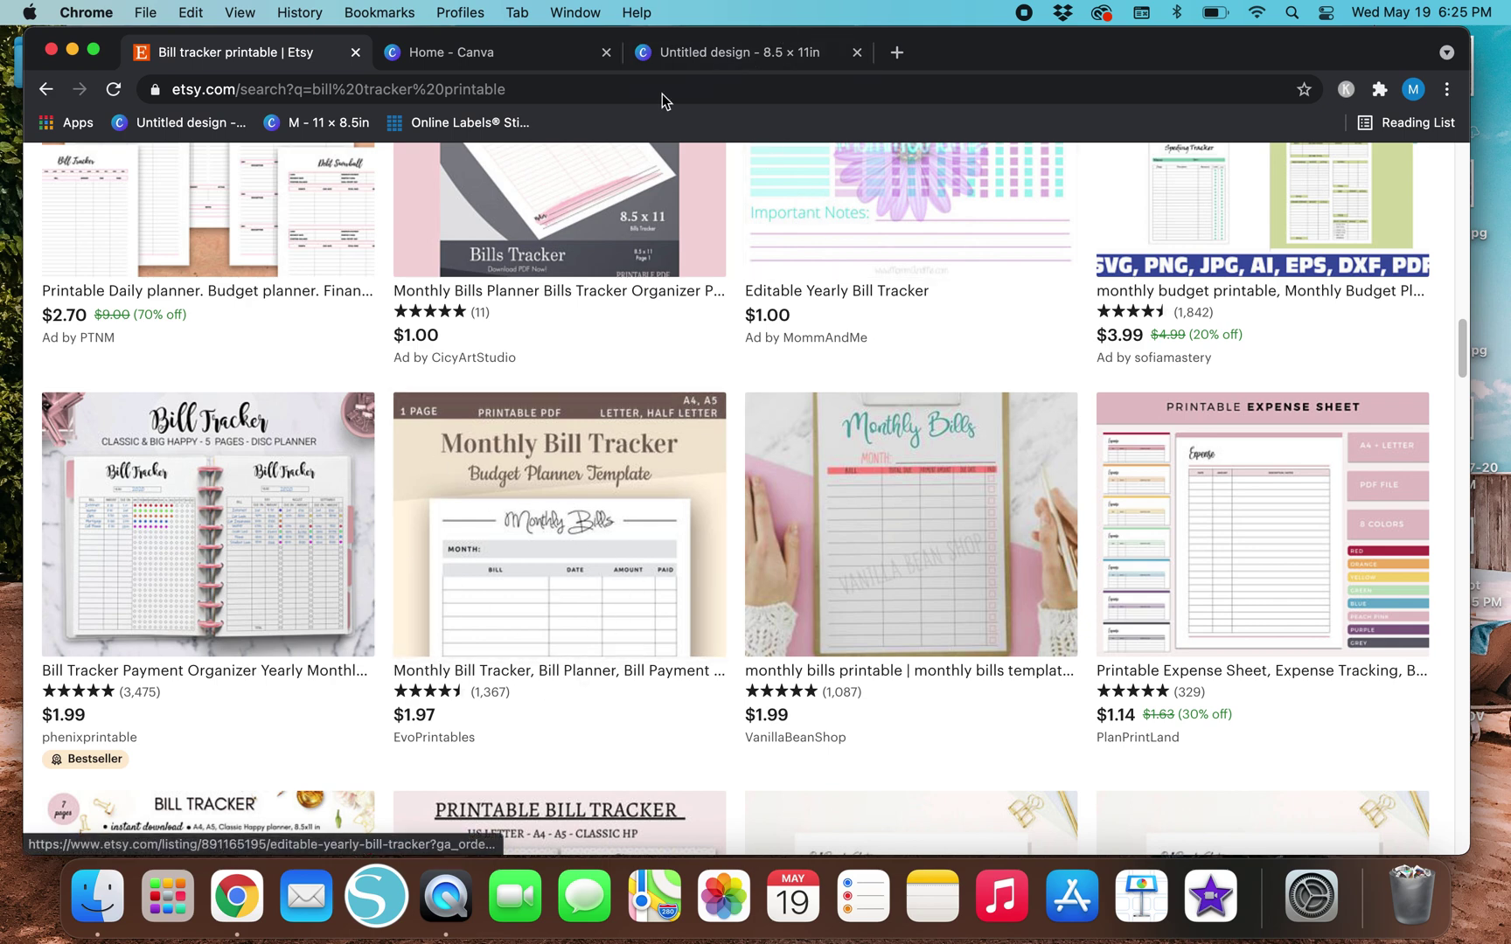
Return to the Canva design, add a heading text box and place it above the ruled lines, aligned with their left ends.
{"action": "left_click", "coordinate": [774, 55]}
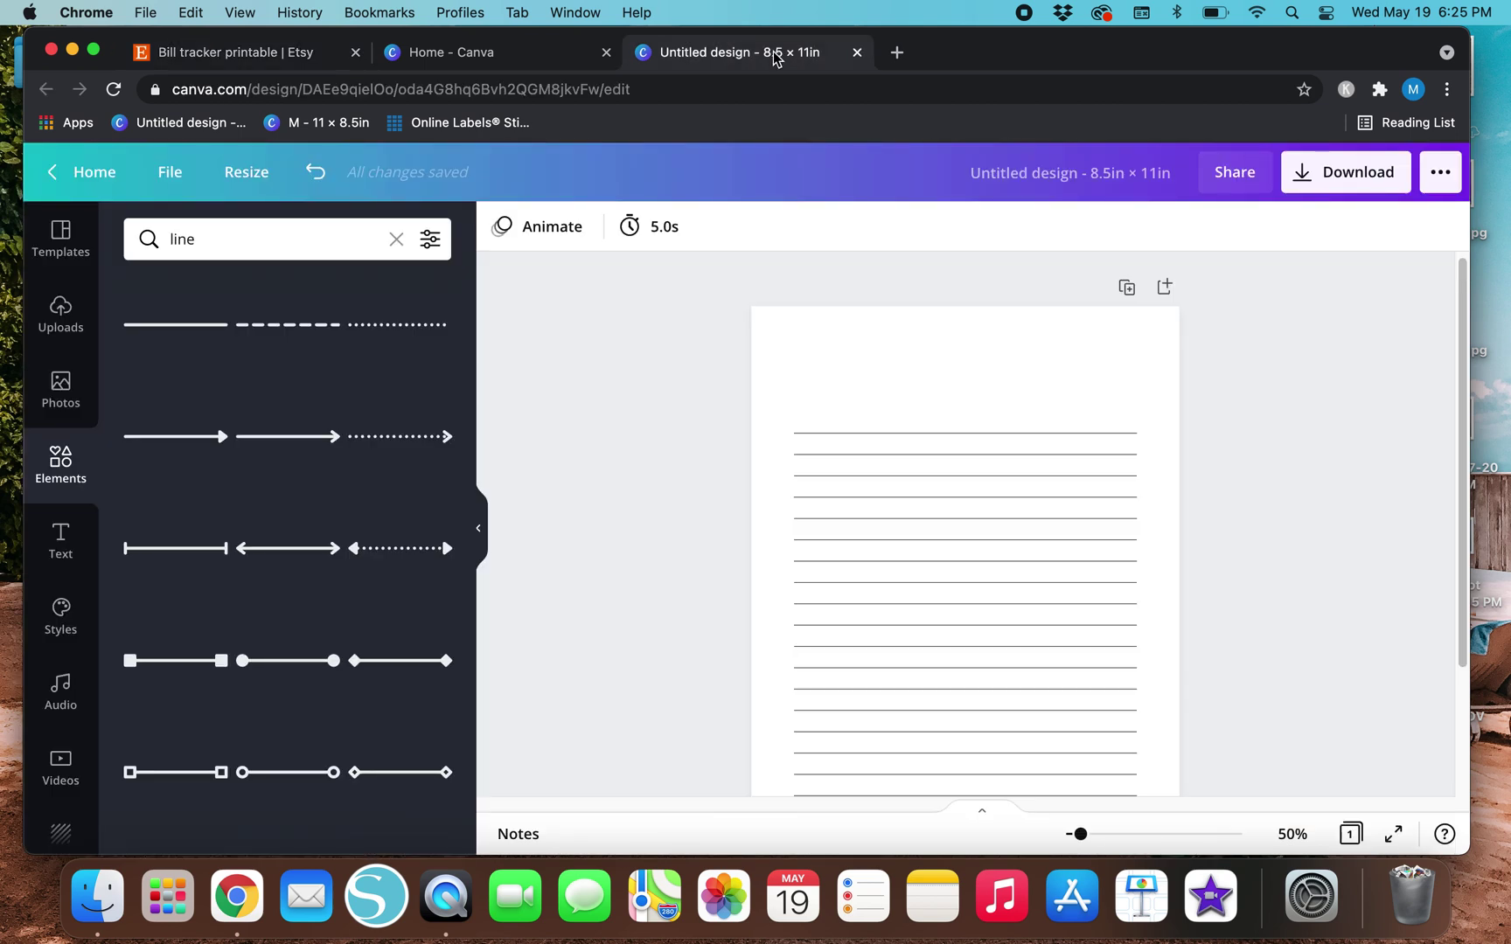
{"action": "scroll", "coordinate": [648, 506], "scroll_direction": "down", "scroll_amount": 3}
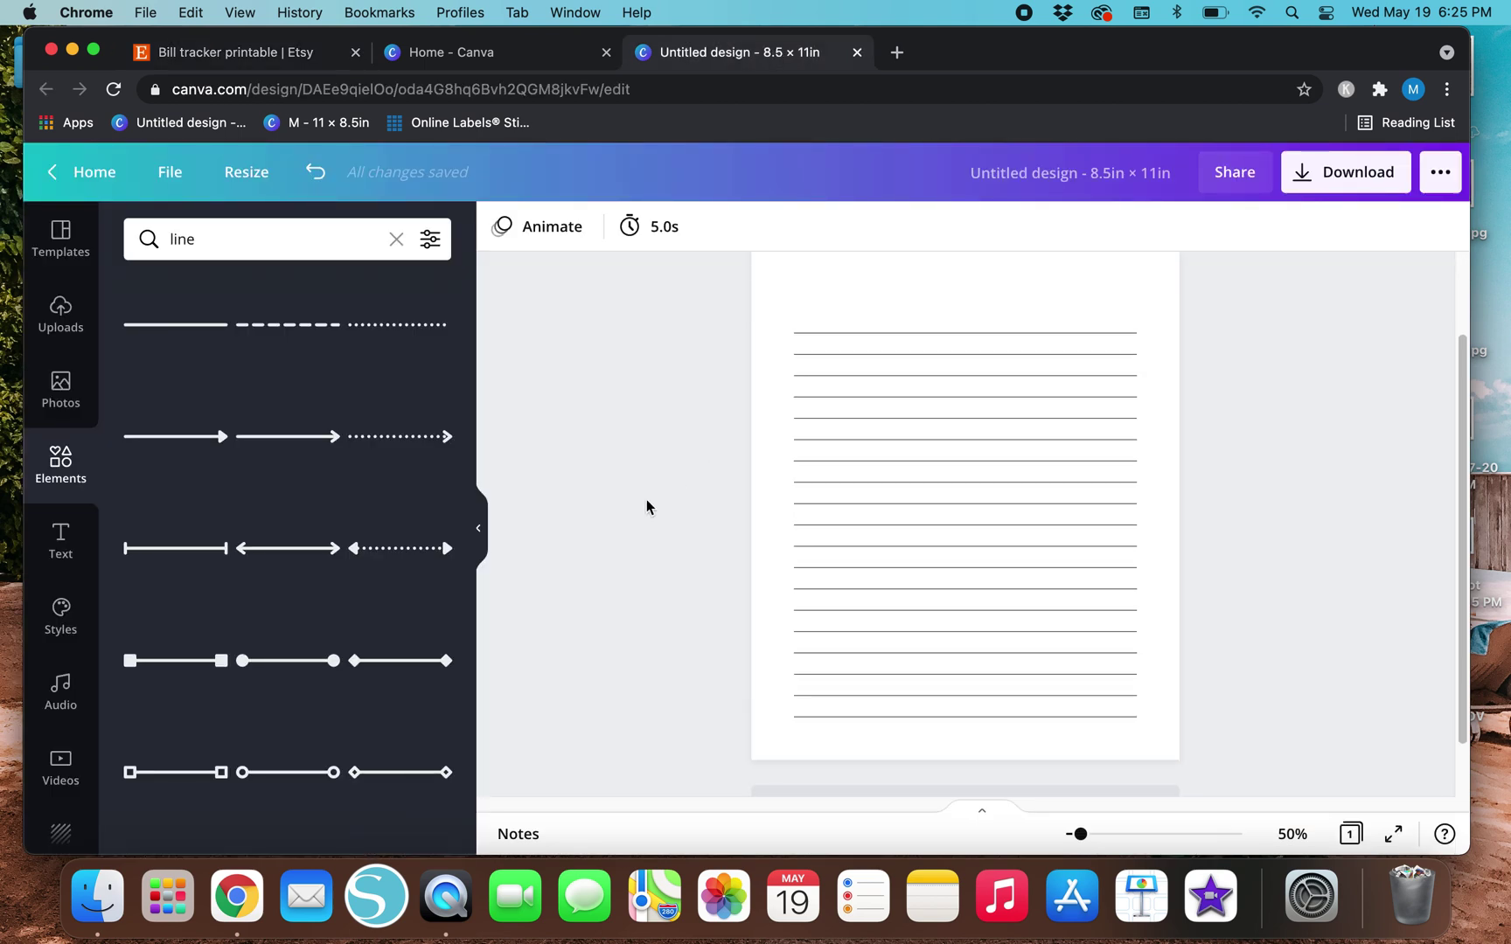
{"action": "scroll", "coordinate": [648, 507], "scroll_direction": "up", "scroll_amount": 2}
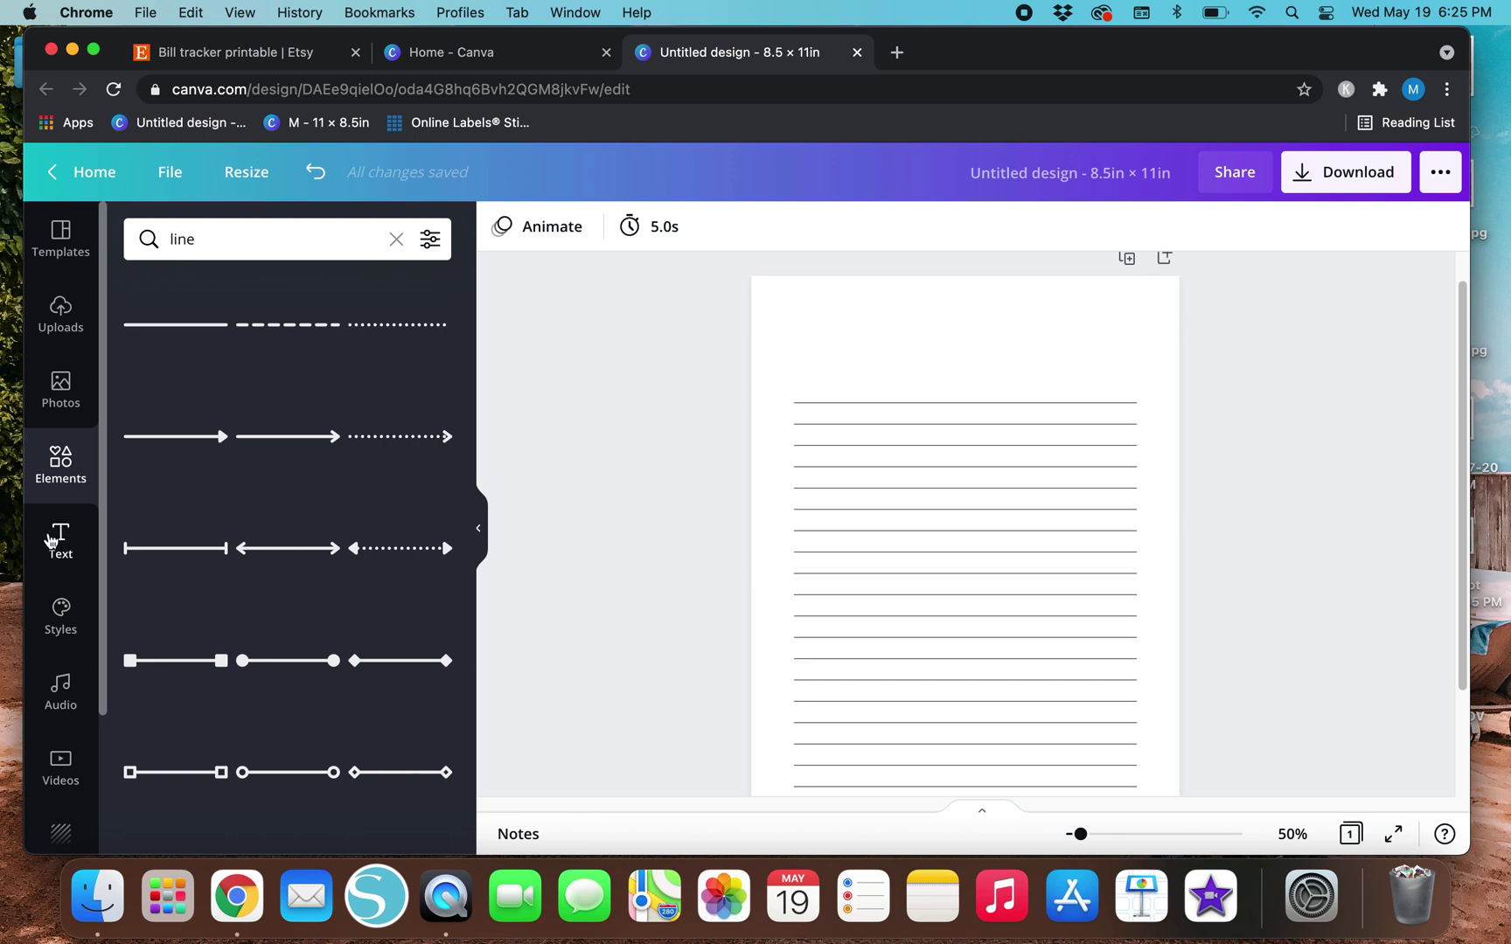
{"action": "left_click", "coordinate": [52, 539]}
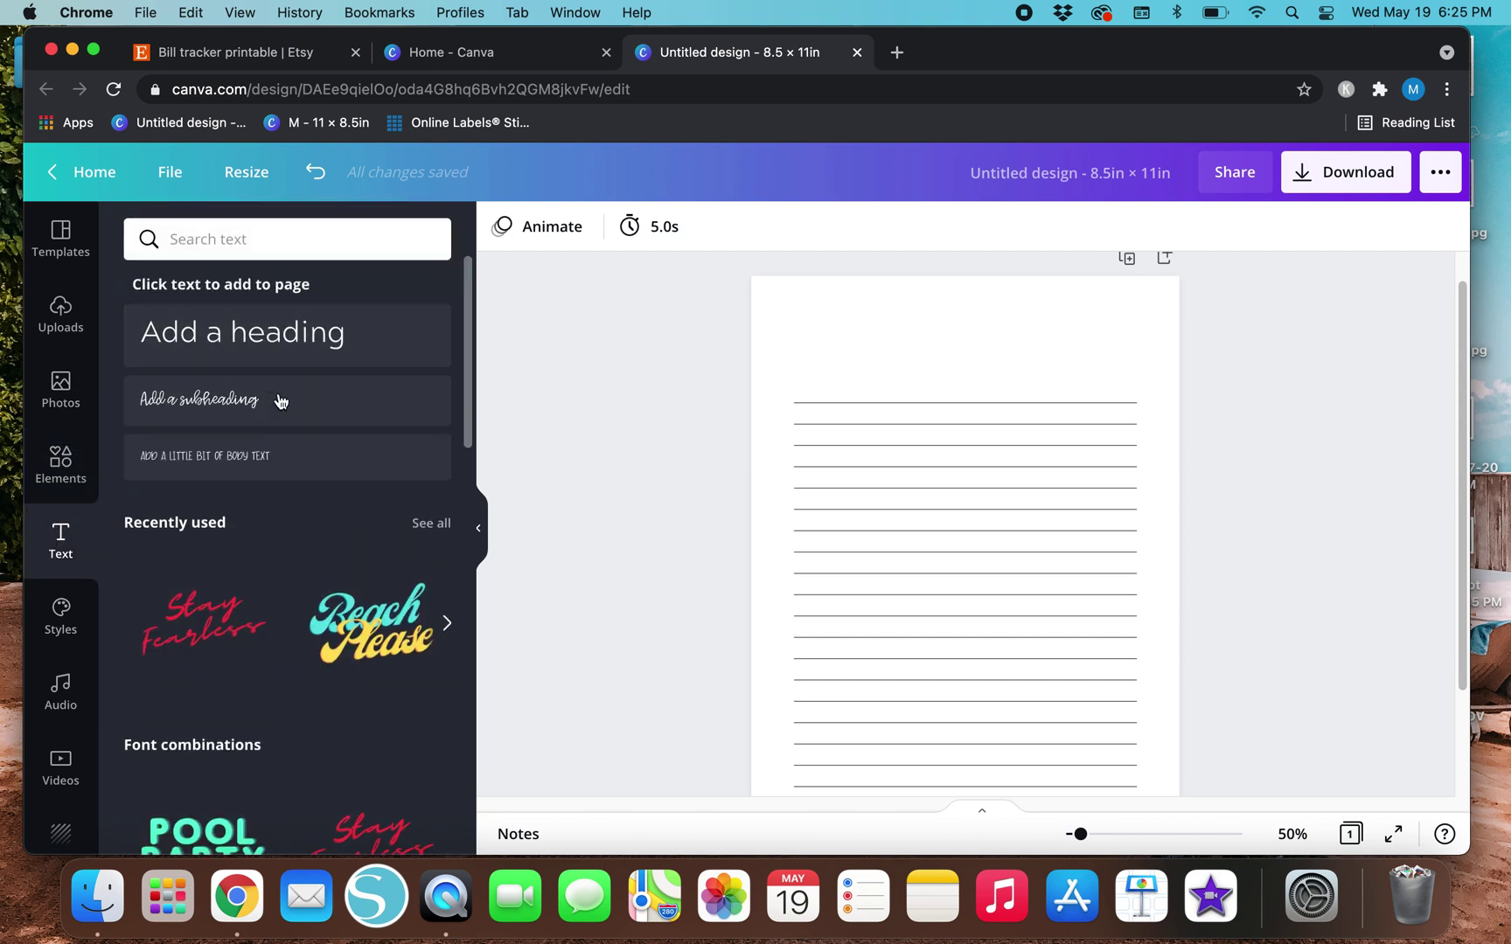
{"action": "left_click", "coordinate": [268, 363]}
{"action": "left_click_drag", "start_coordinate": [976, 584], "coordinate": [888, 404]}
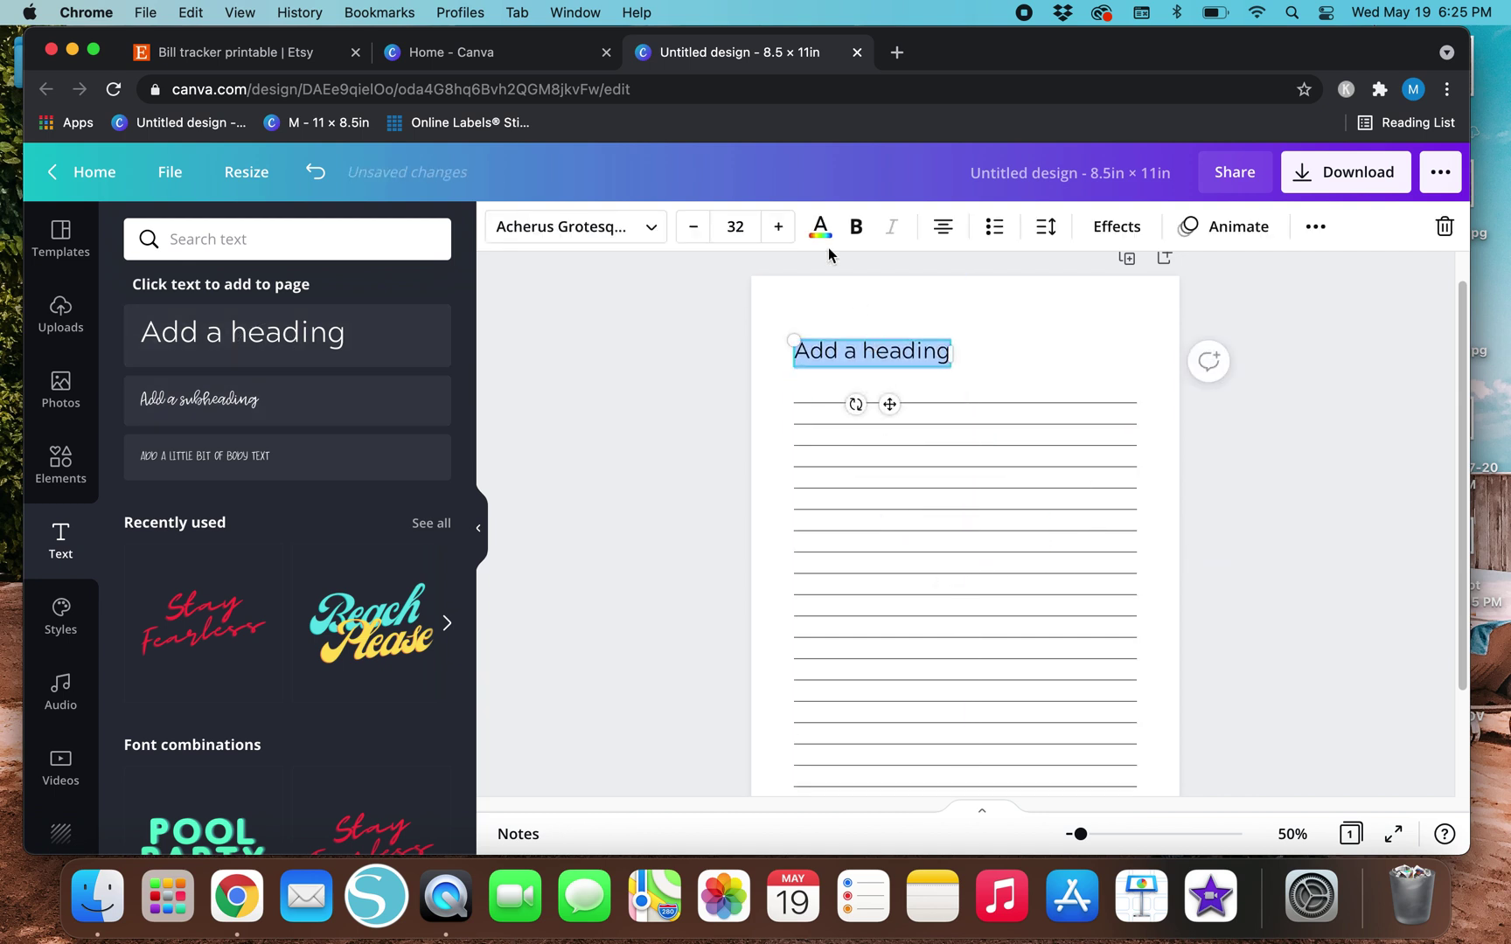
{"action": "left_click", "coordinate": [271, 60]}
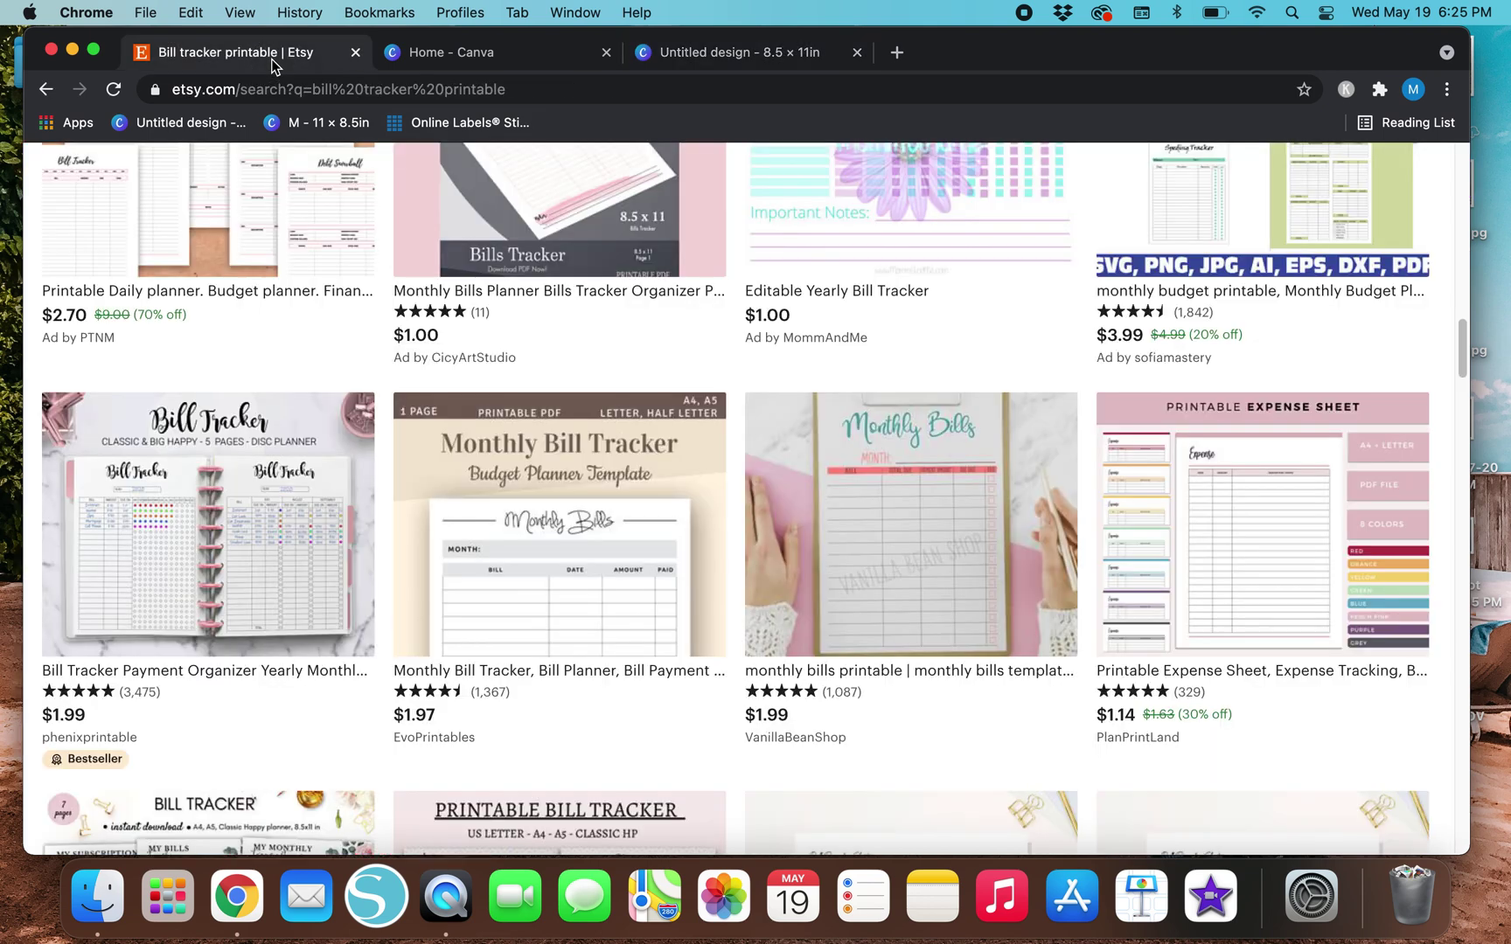
{"action": "left_click", "coordinate": [801, 59]}
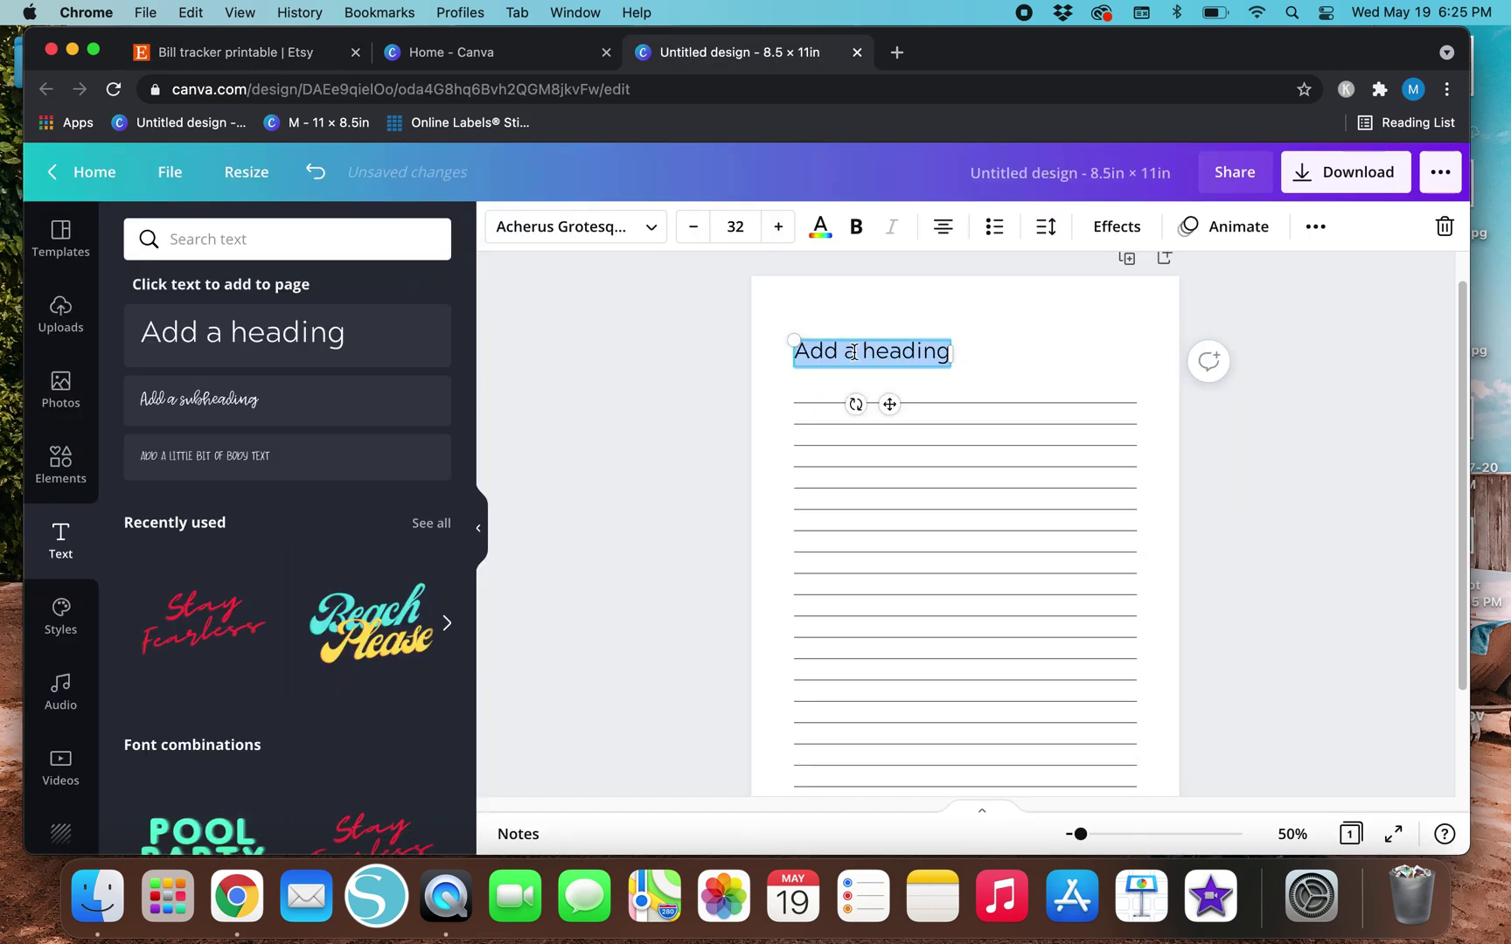
Change the heading text to "Bill" and set its font to Bebas Neue.
{"action": "type", "text": "Bill"}
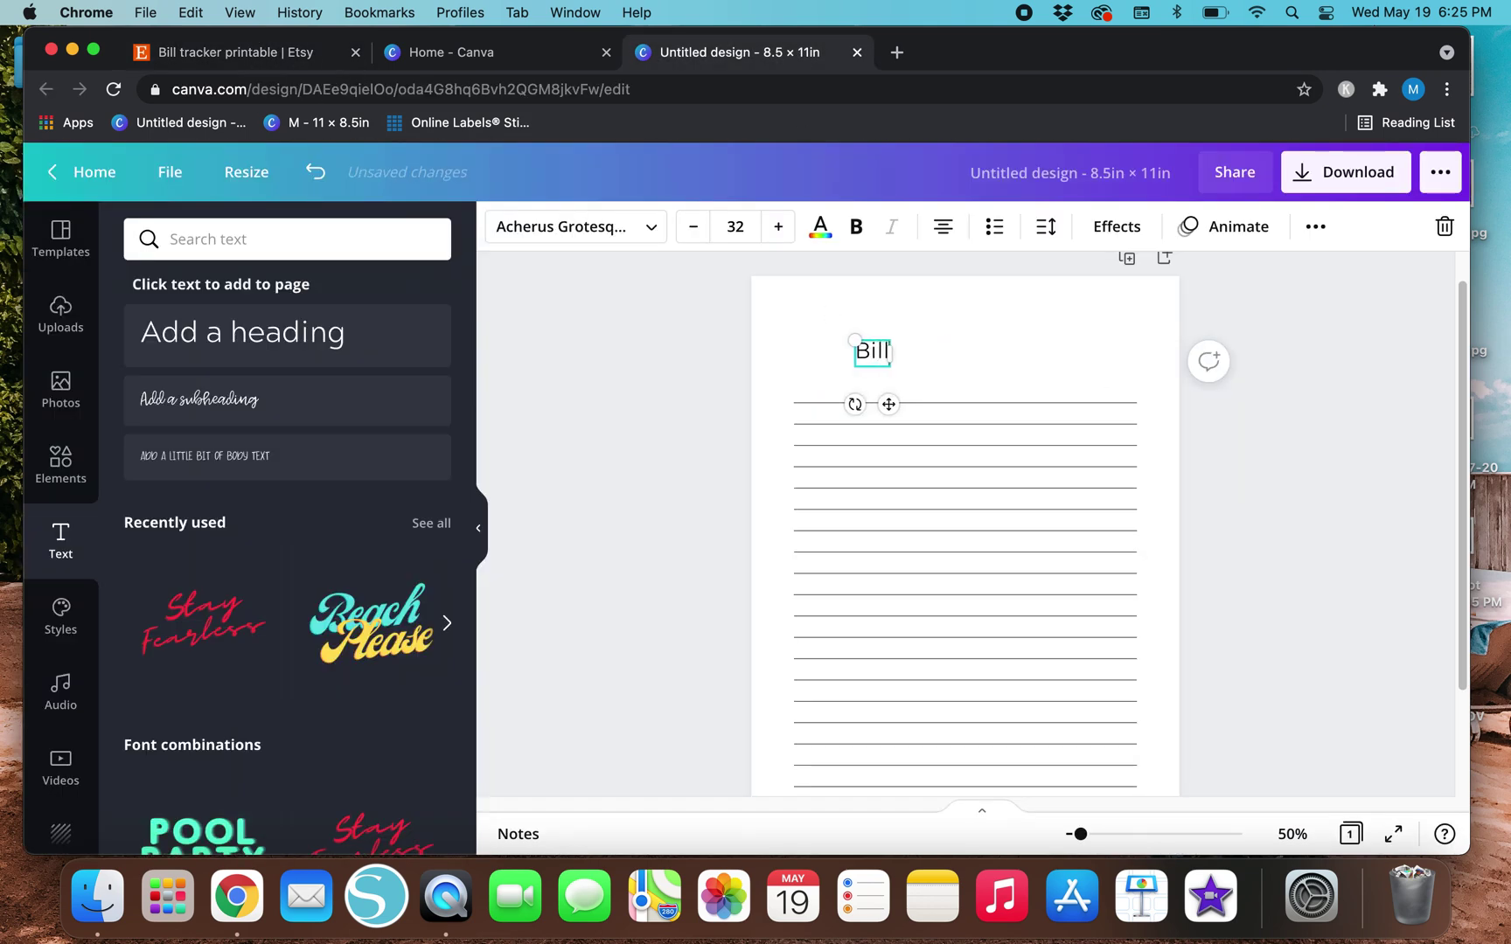
{"action": "key", "text": "super+a"}
{"action": "left_click", "coordinate": [647, 228]}
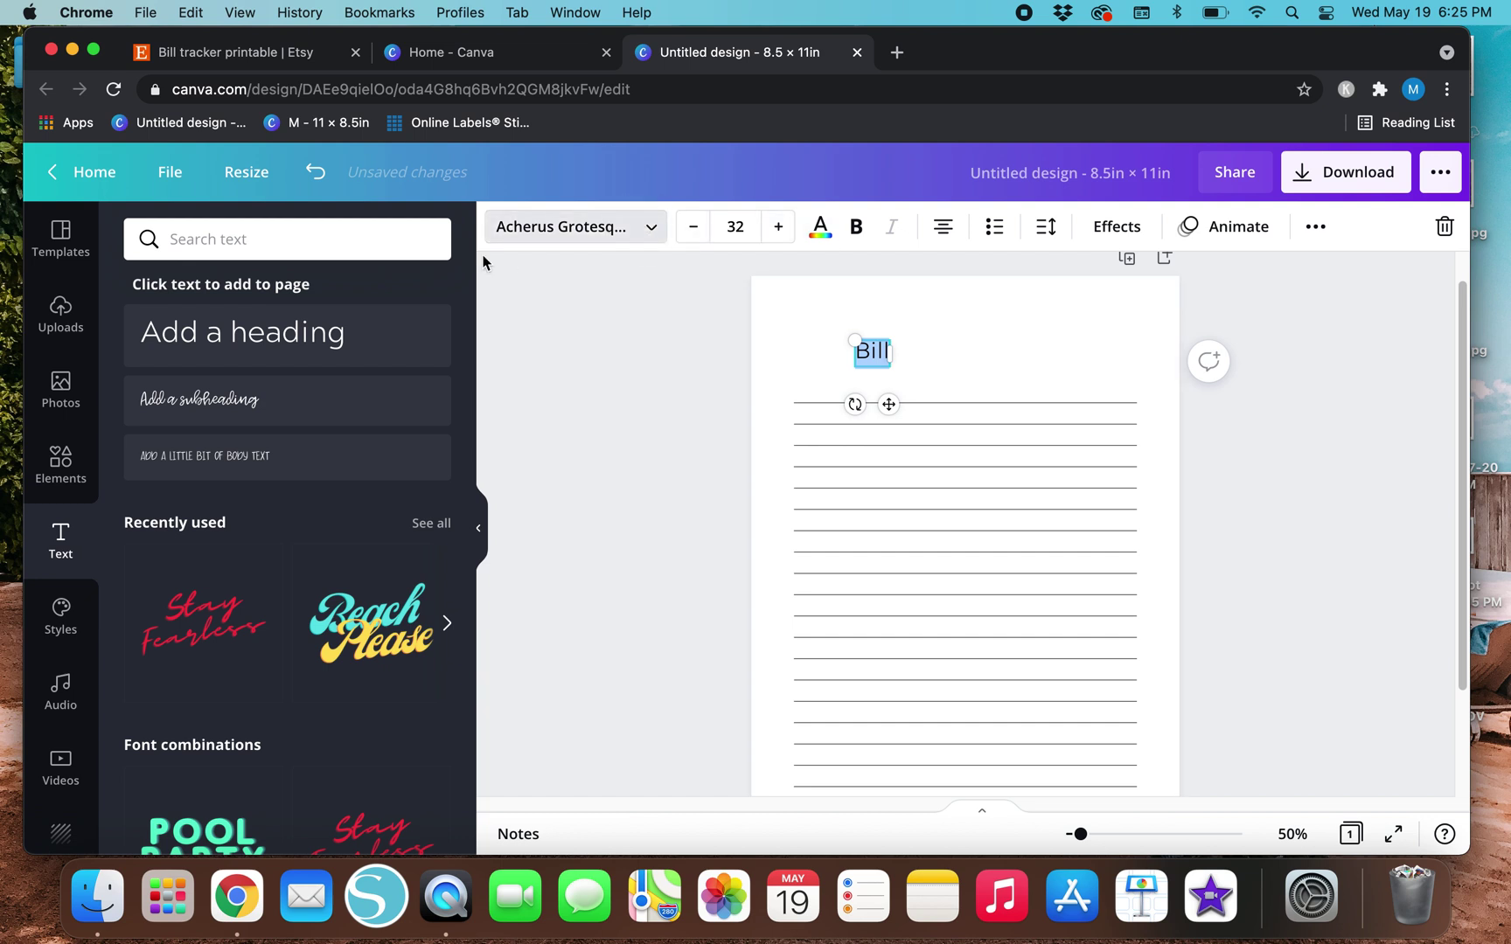
{"action": "left_click", "coordinate": [214, 235]}
{"action": "type", "text": "bebas"}
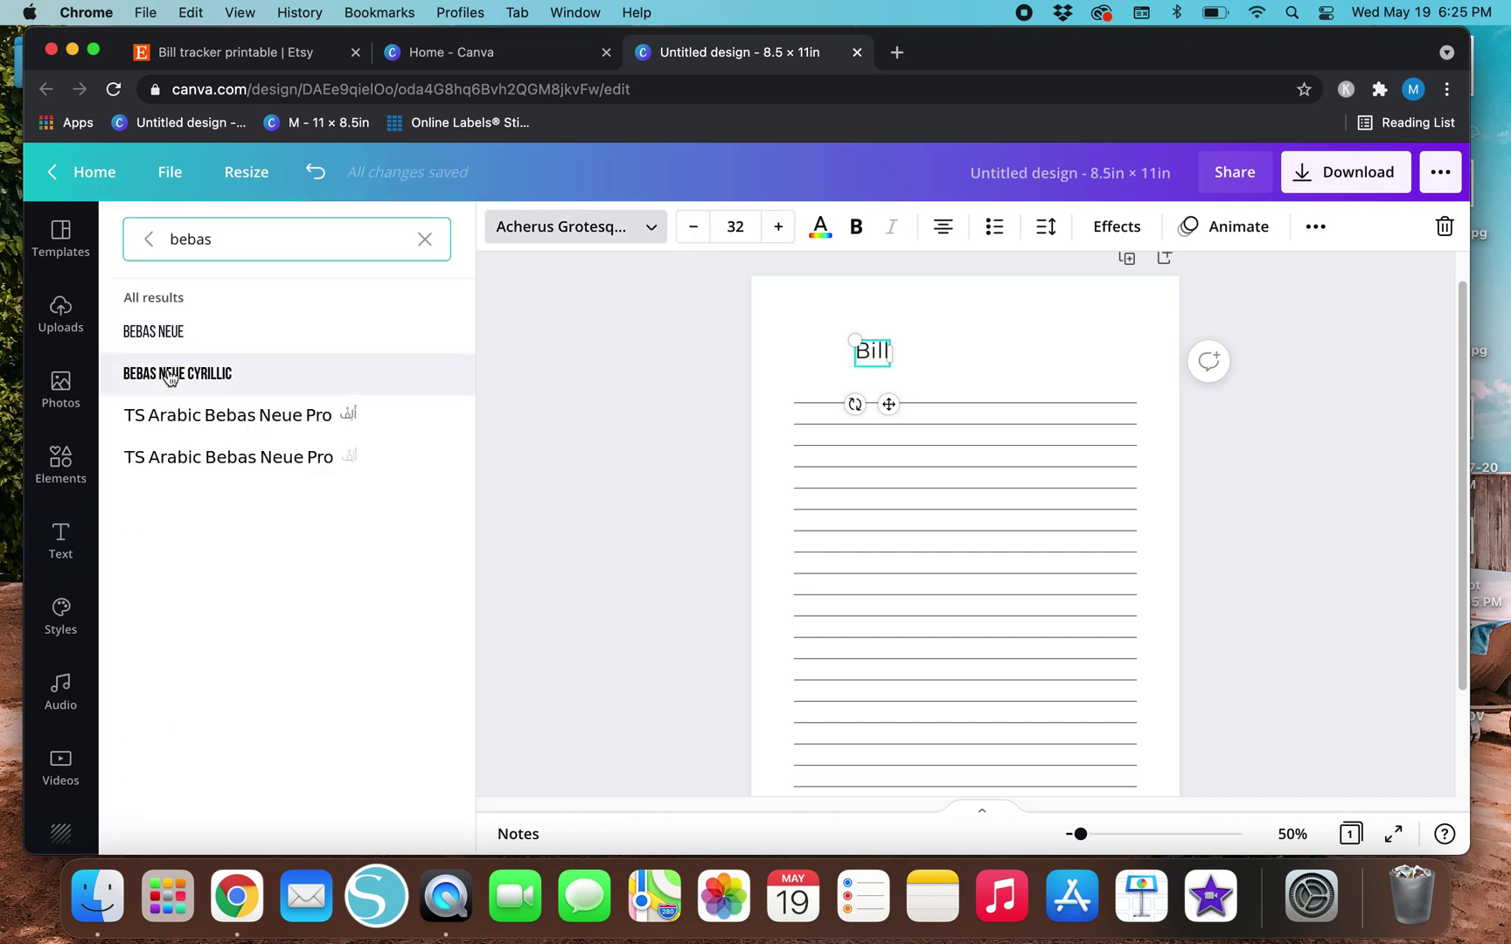
{"action": "left_click", "coordinate": [185, 332]}
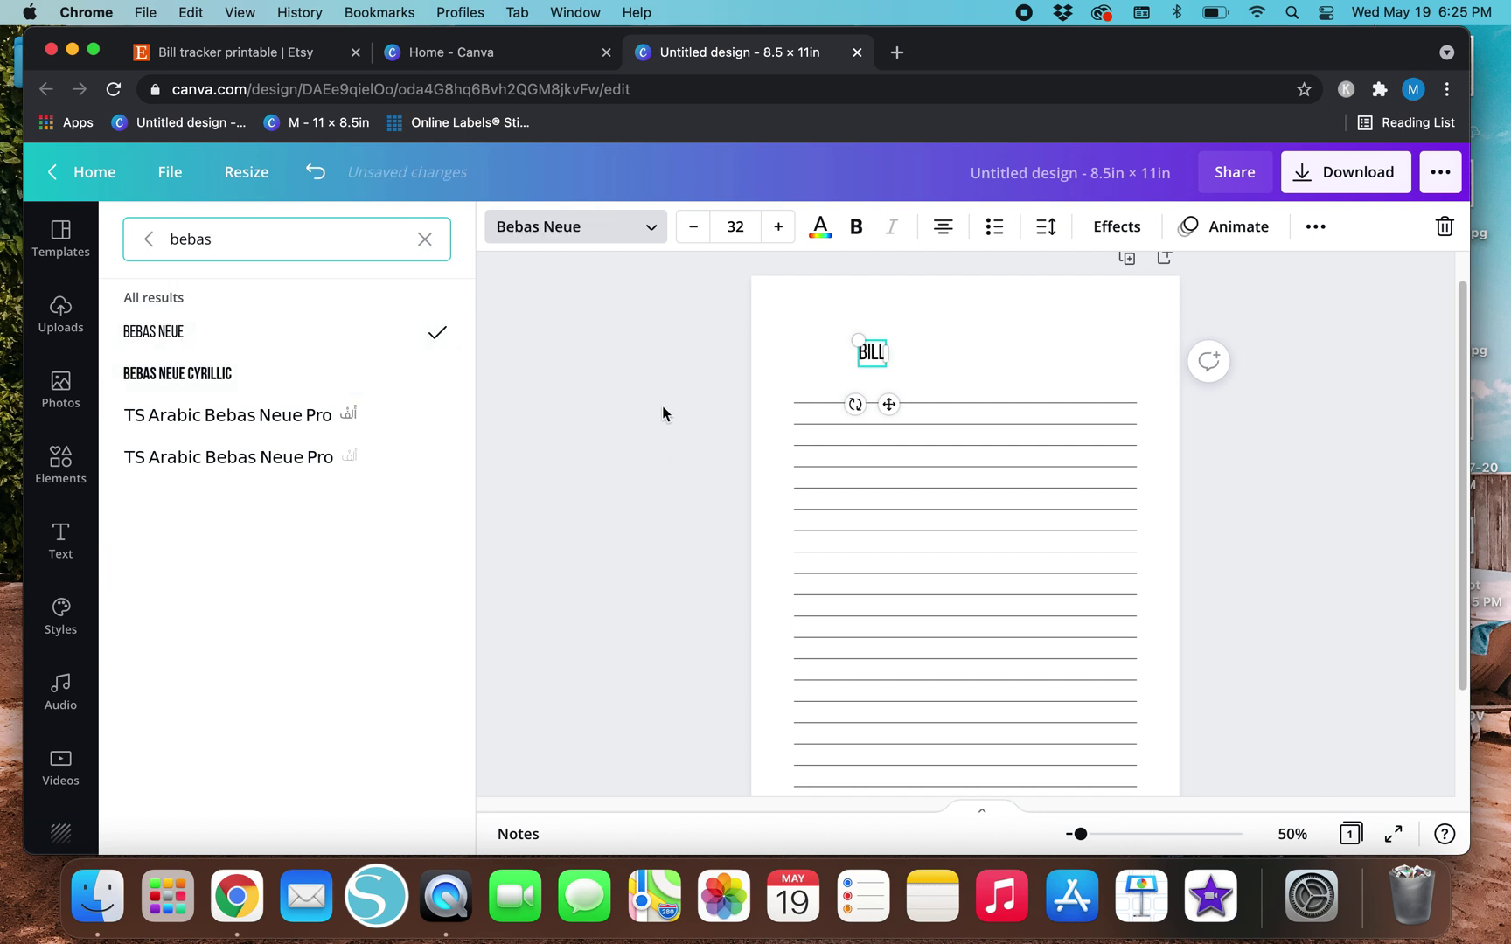
{"action": "left_click", "coordinate": [662, 406]}
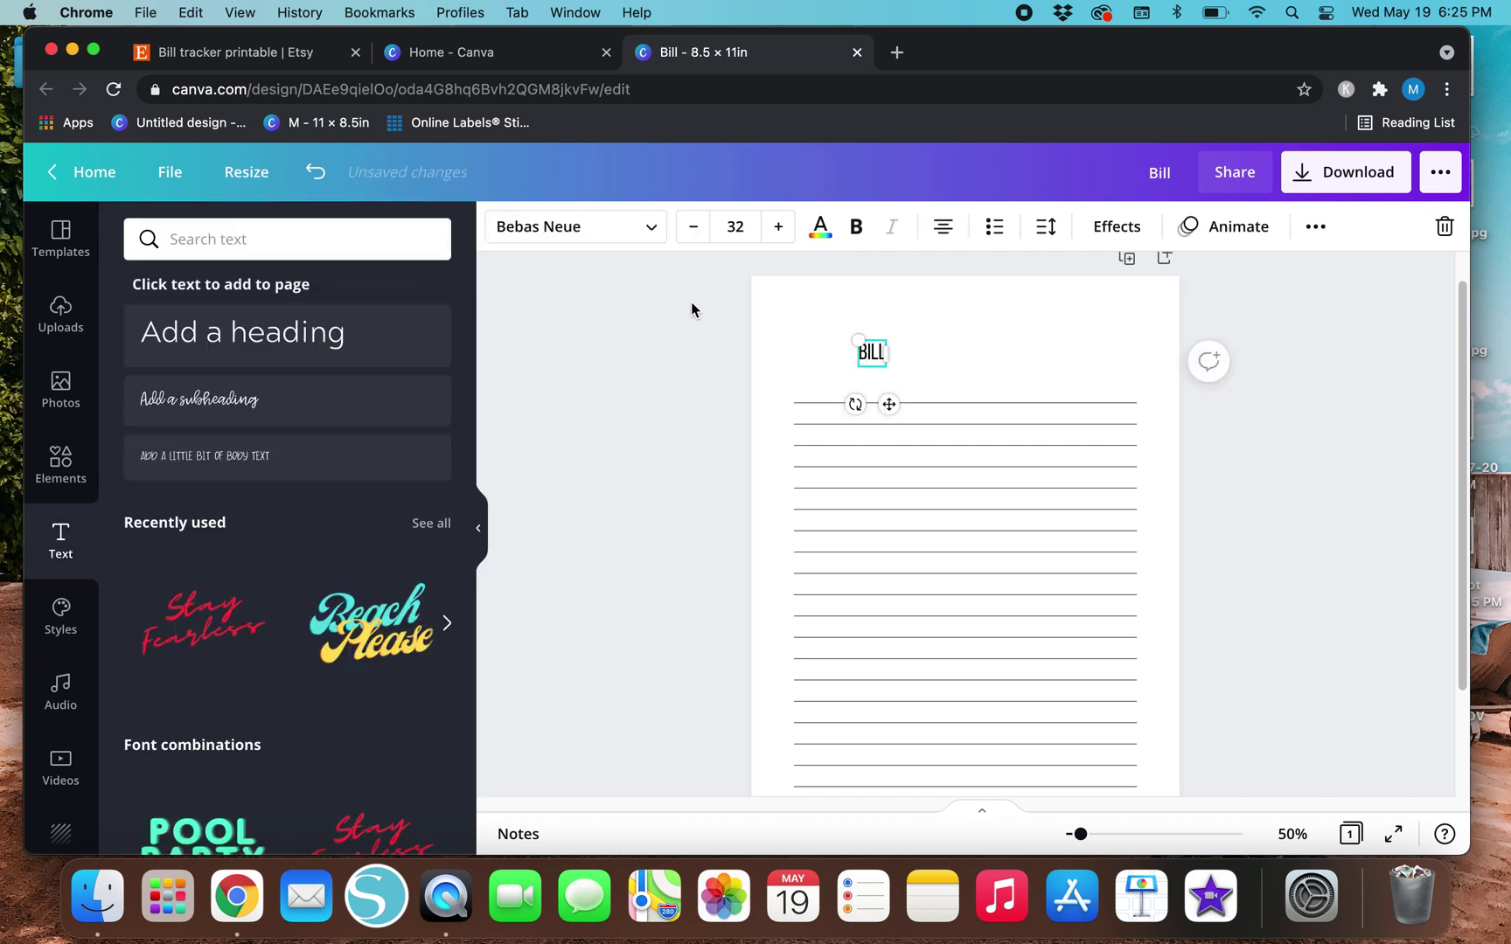
Place the BILL heading just above the first ruled line and add a copy beside it on the same row reading AMOUNT.
{"action": "left_click", "coordinate": [885, 404]}
{"action": "left_click_drag", "start_coordinate": [885, 404], "coordinate": [928, 433]}
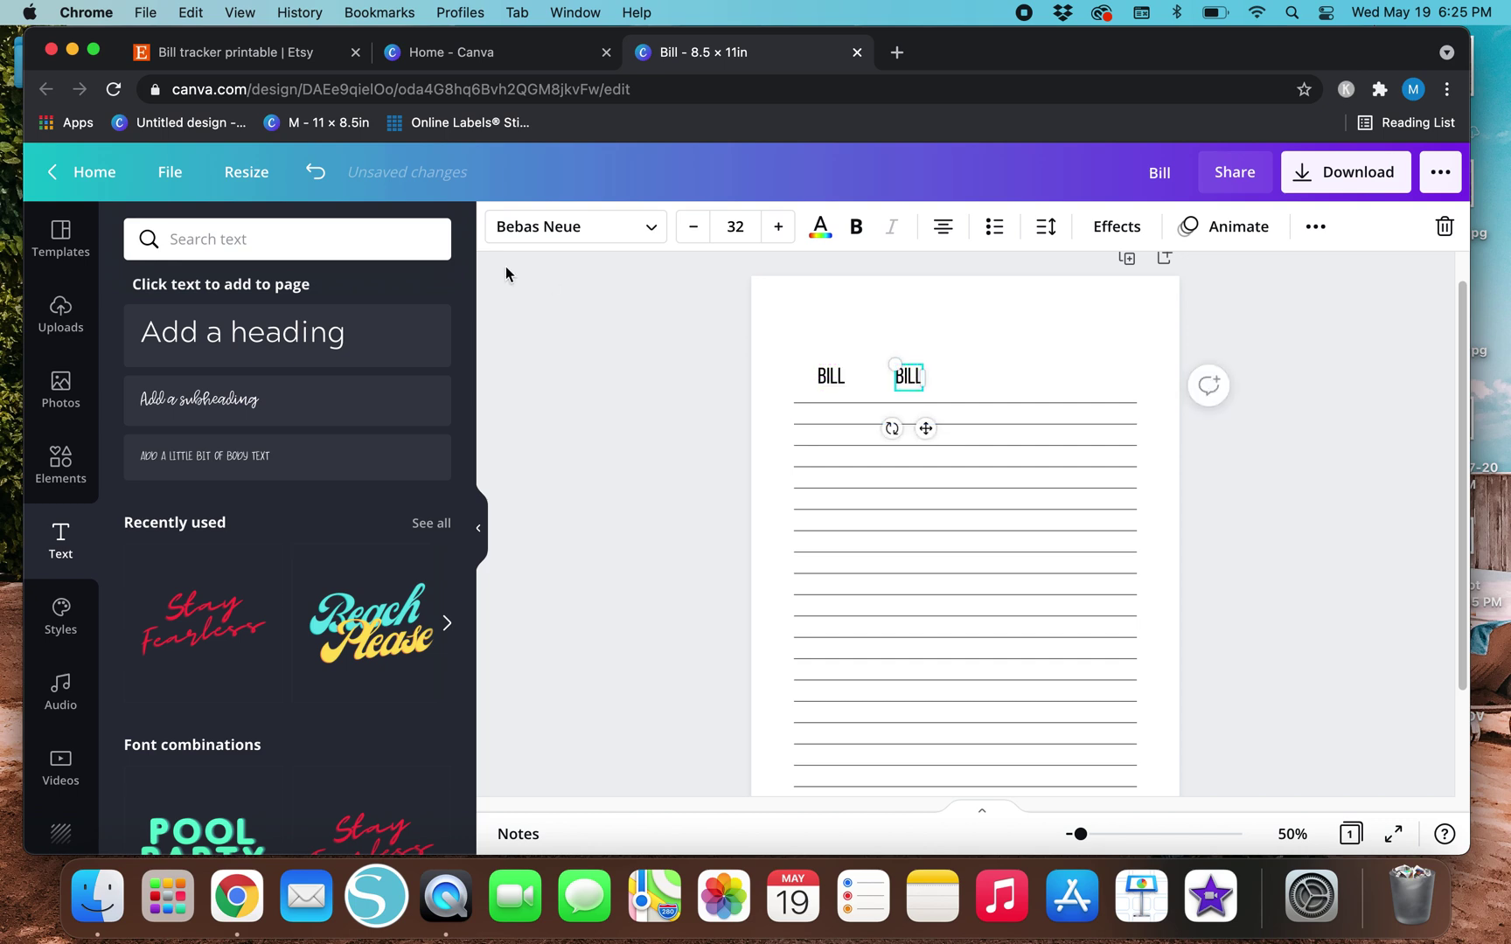
{"action": "left_click", "coordinate": [202, 55]}
{"action": "left_click", "coordinate": [763, 52]}
{"action": "left_click", "coordinate": [905, 376]}
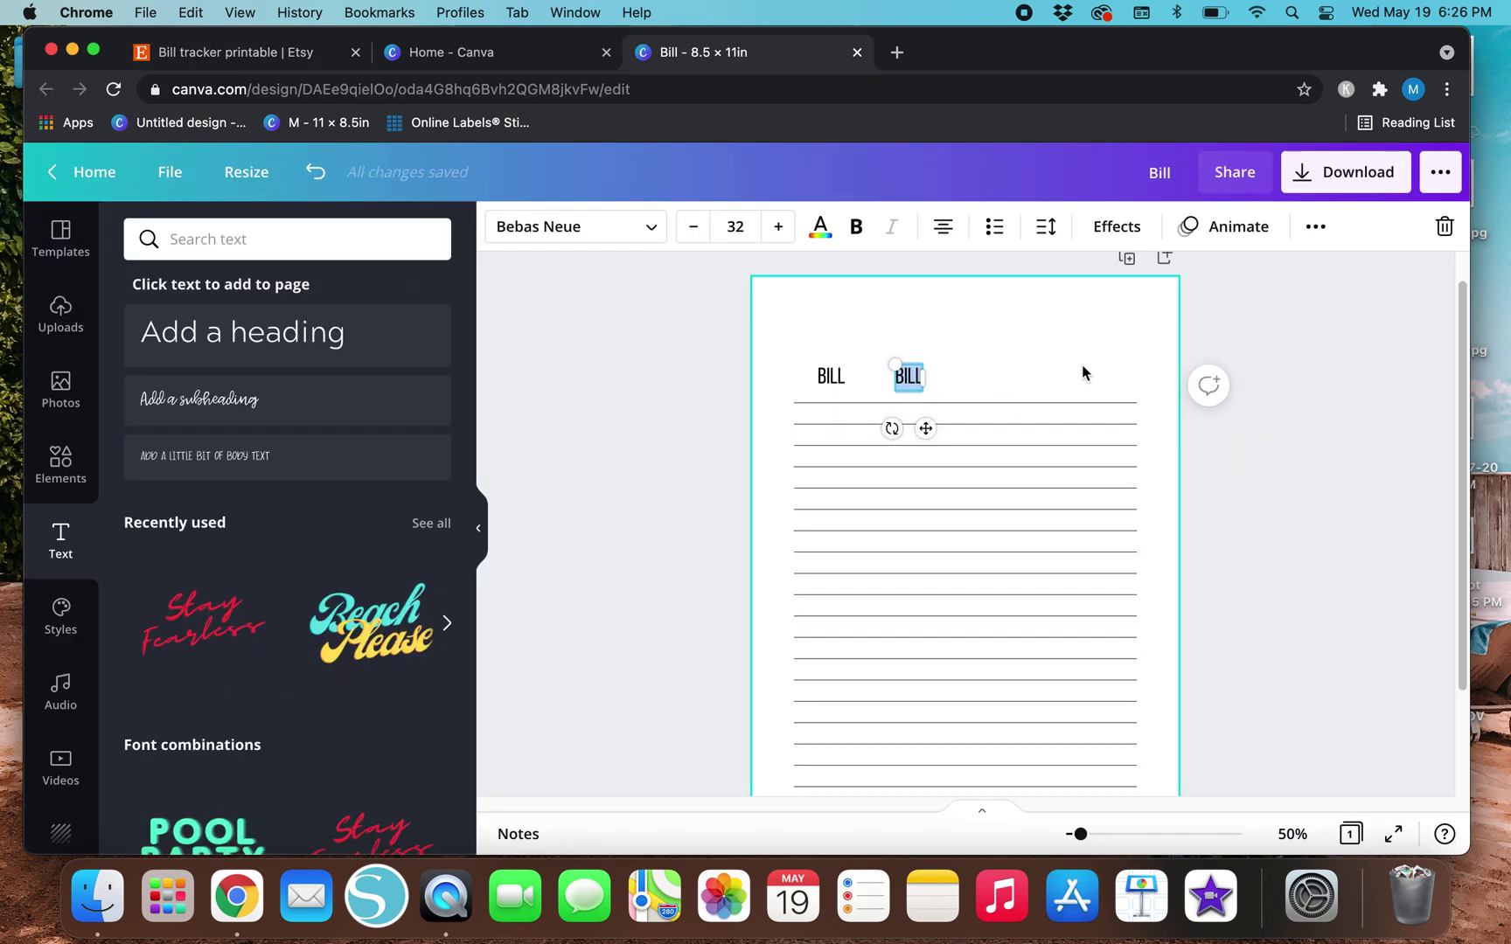
{"action": "type", "text": "AMOUNT"}
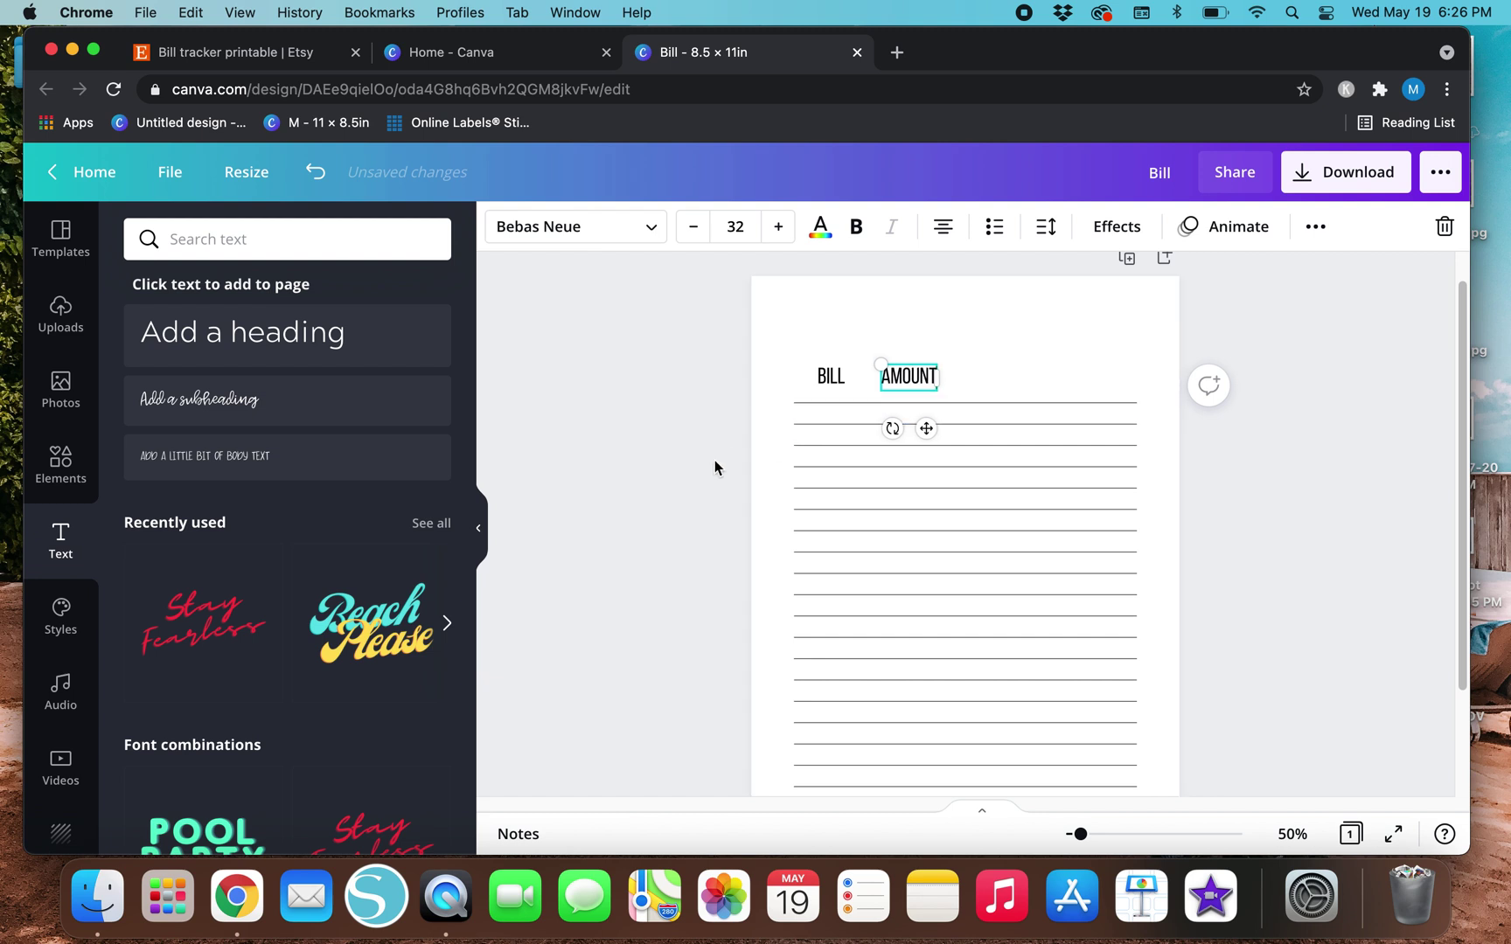
{"action": "key", "text": "super+d"}
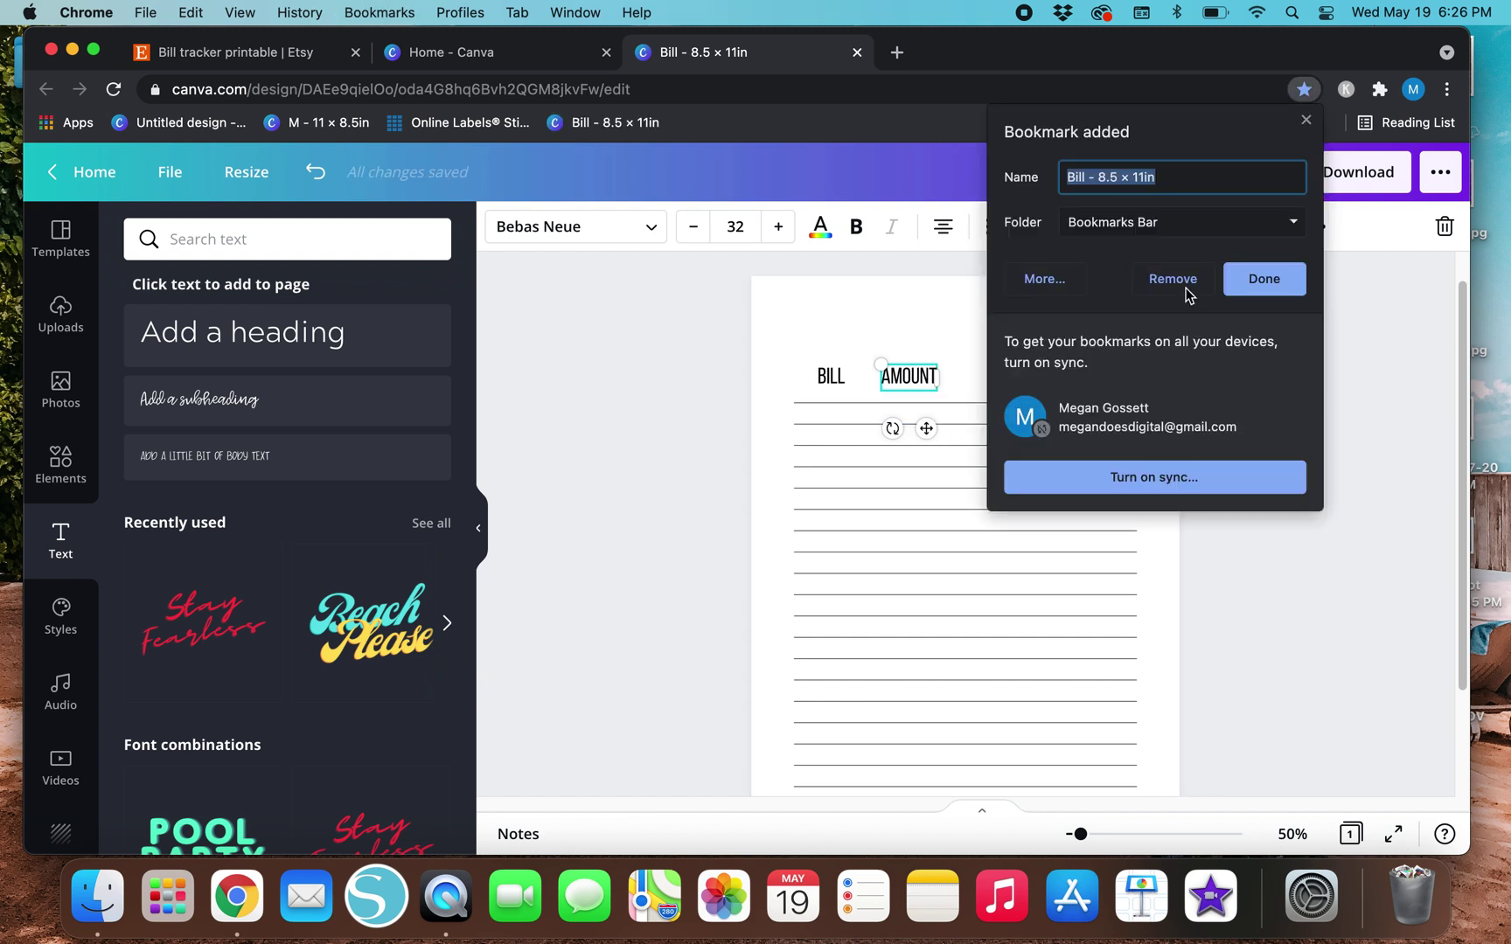
{"action": "left_click", "coordinate": [1184, 284]}
{"action": "left_click", "coordinate": [630, 404]}
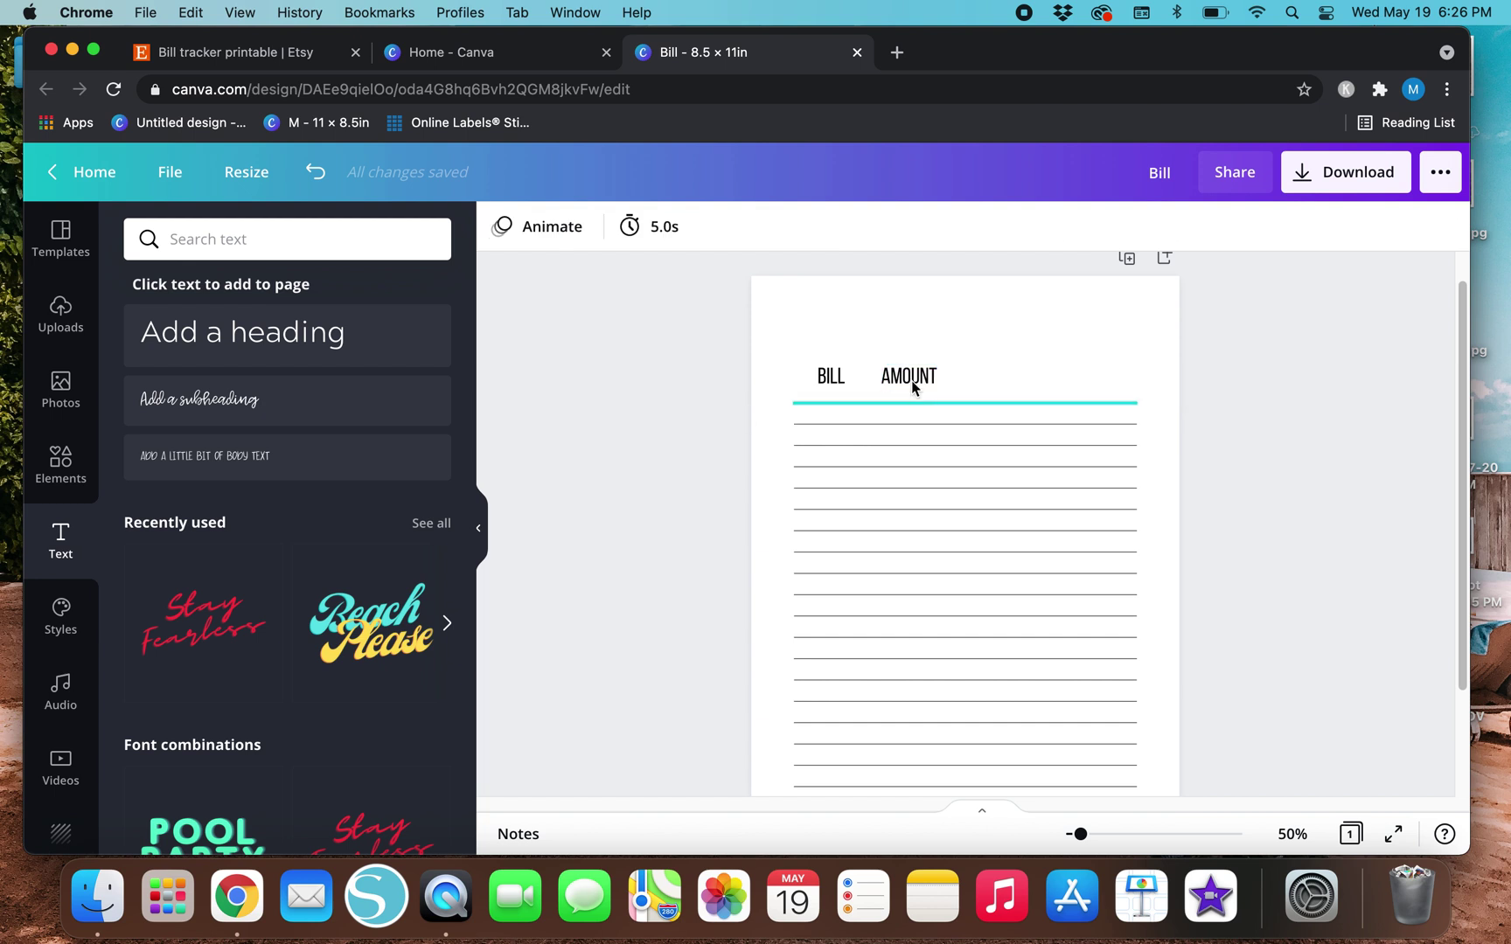
Duplicate the AMOUNT heading twice and place the copies in the same row, extending to the right end of the ruled lines.
{"action": "left_click", "coordinate": [912, 378]}
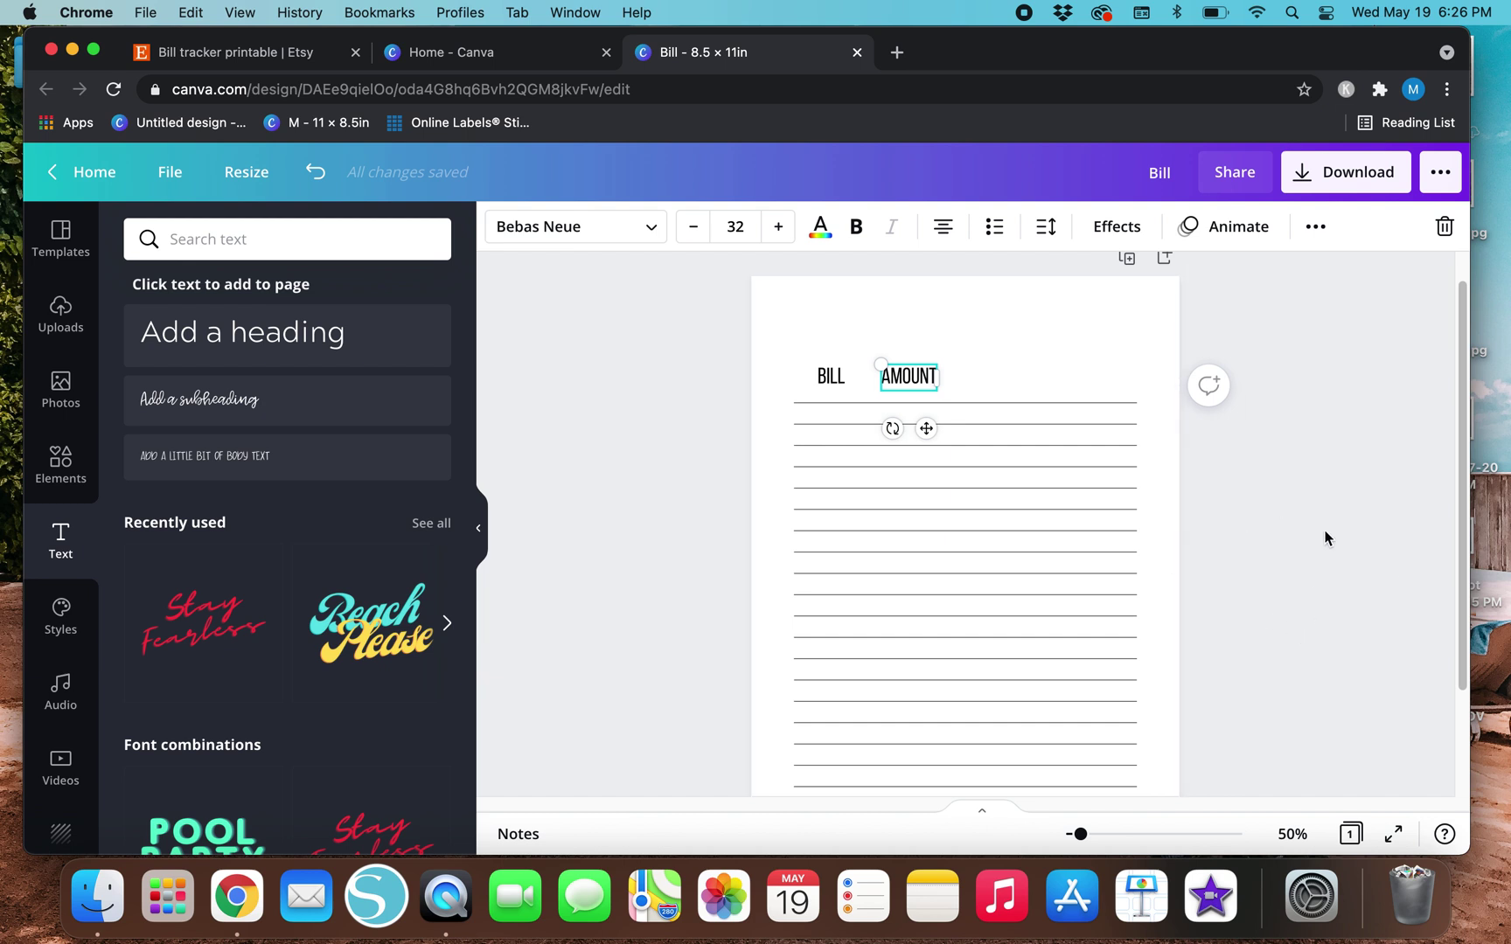
{"action": "key", "text": "super+d"}
{"action": "left_click_drag", "start_coordinate": [932, 440], "coordinate": [1127, 427]}
{"action": "key", "text": "super+d"}
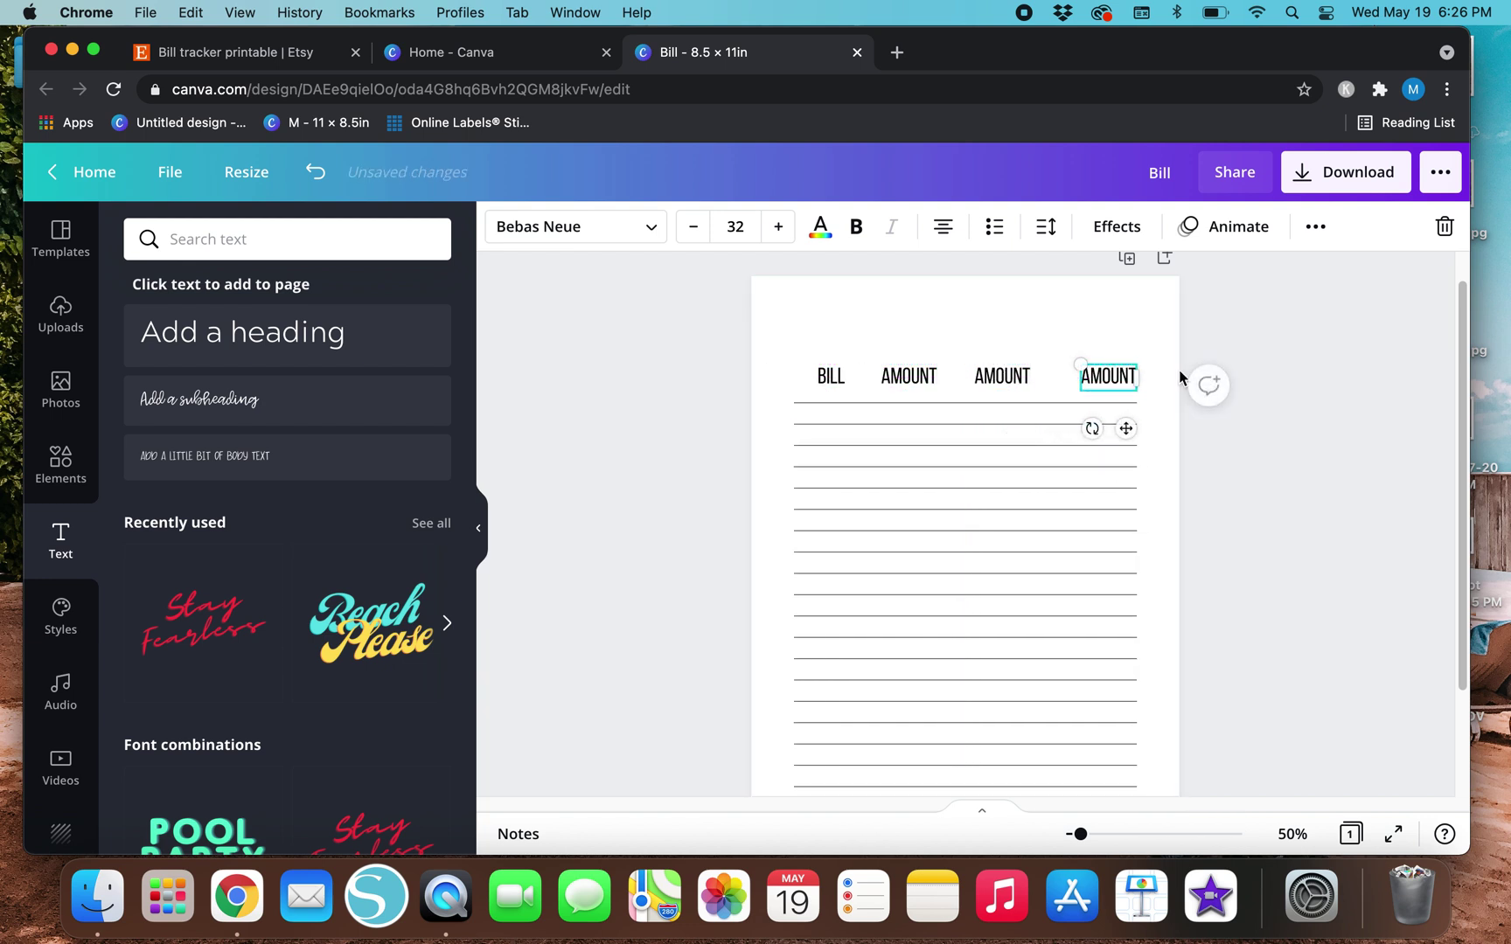
Retitle the two copied headings as DUE DATE and DATE PAID.
{"action": "left_click", "coordinate": [925, 380]}
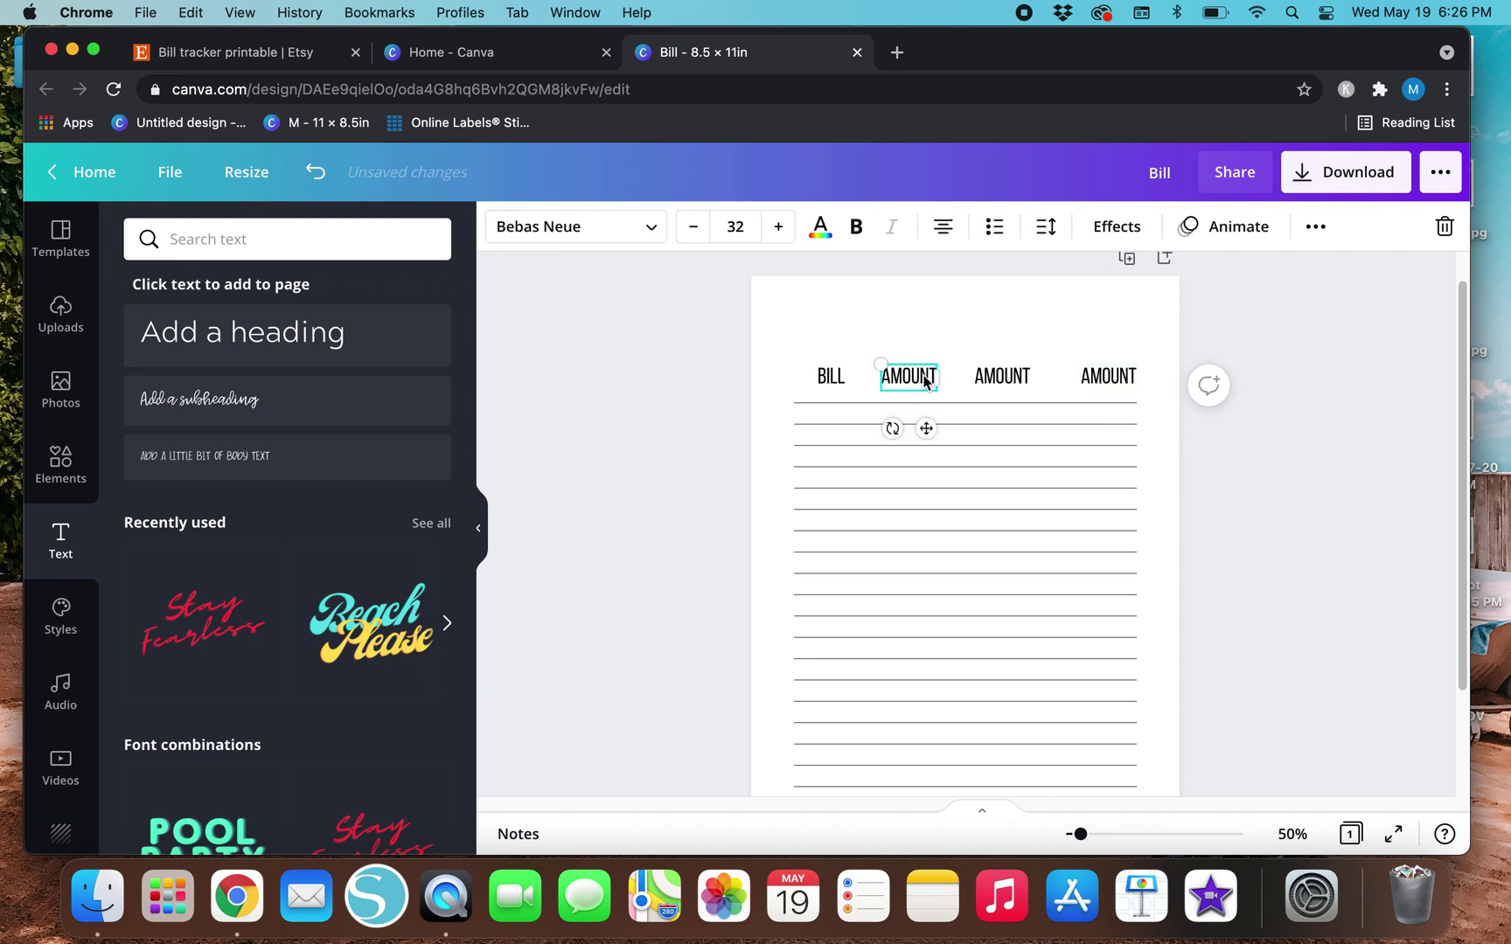
{"action": "double_click", "coordinate": [1000, 381]}
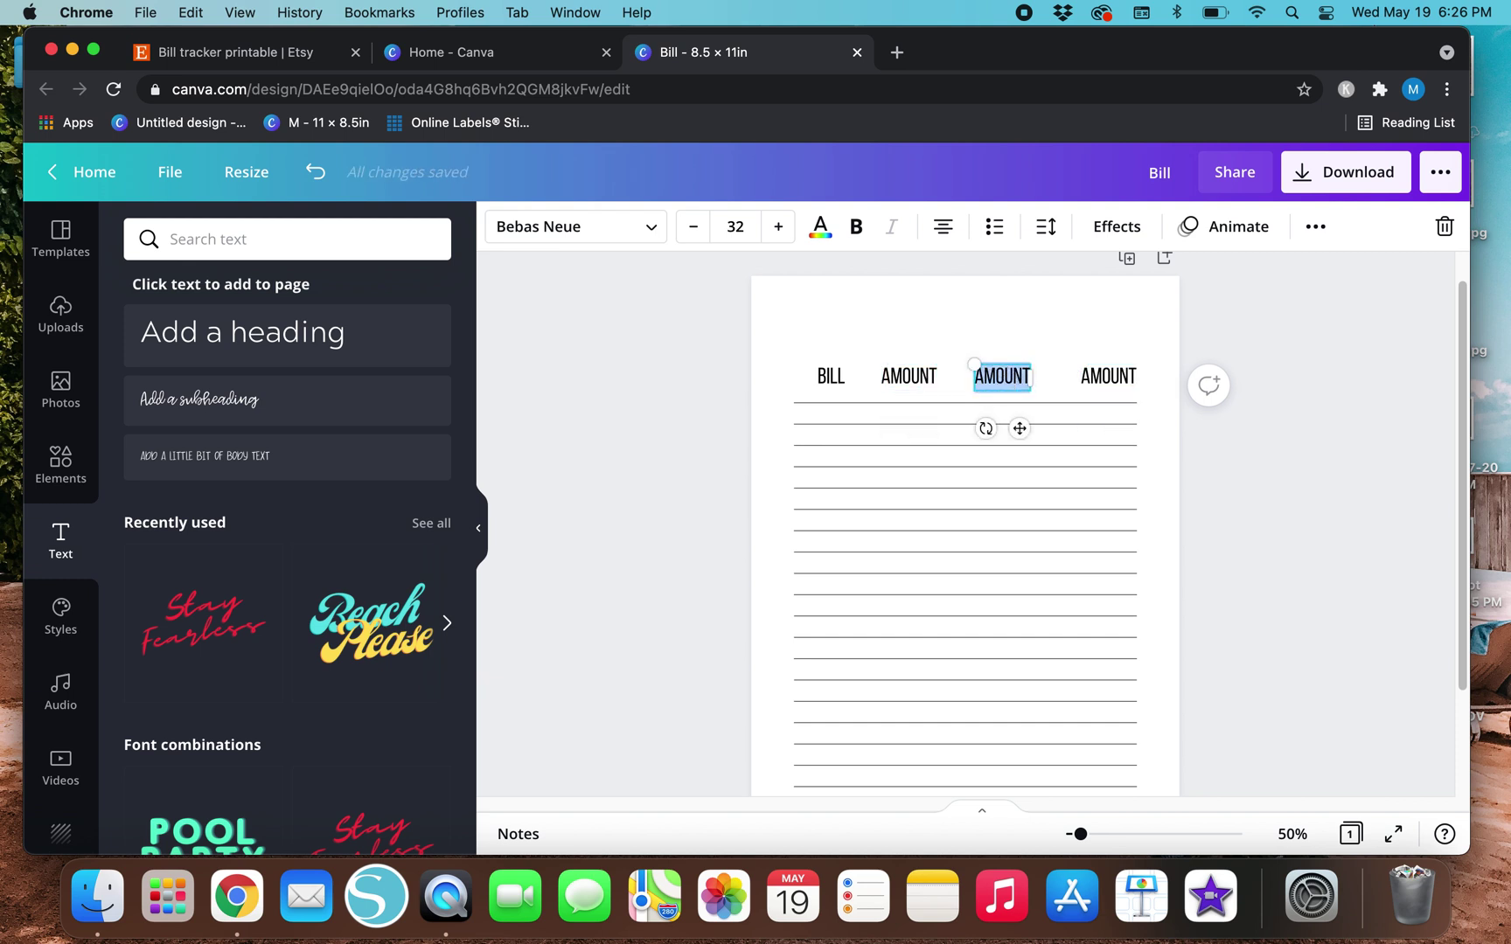
{"action": "type", "text": "DUE"}
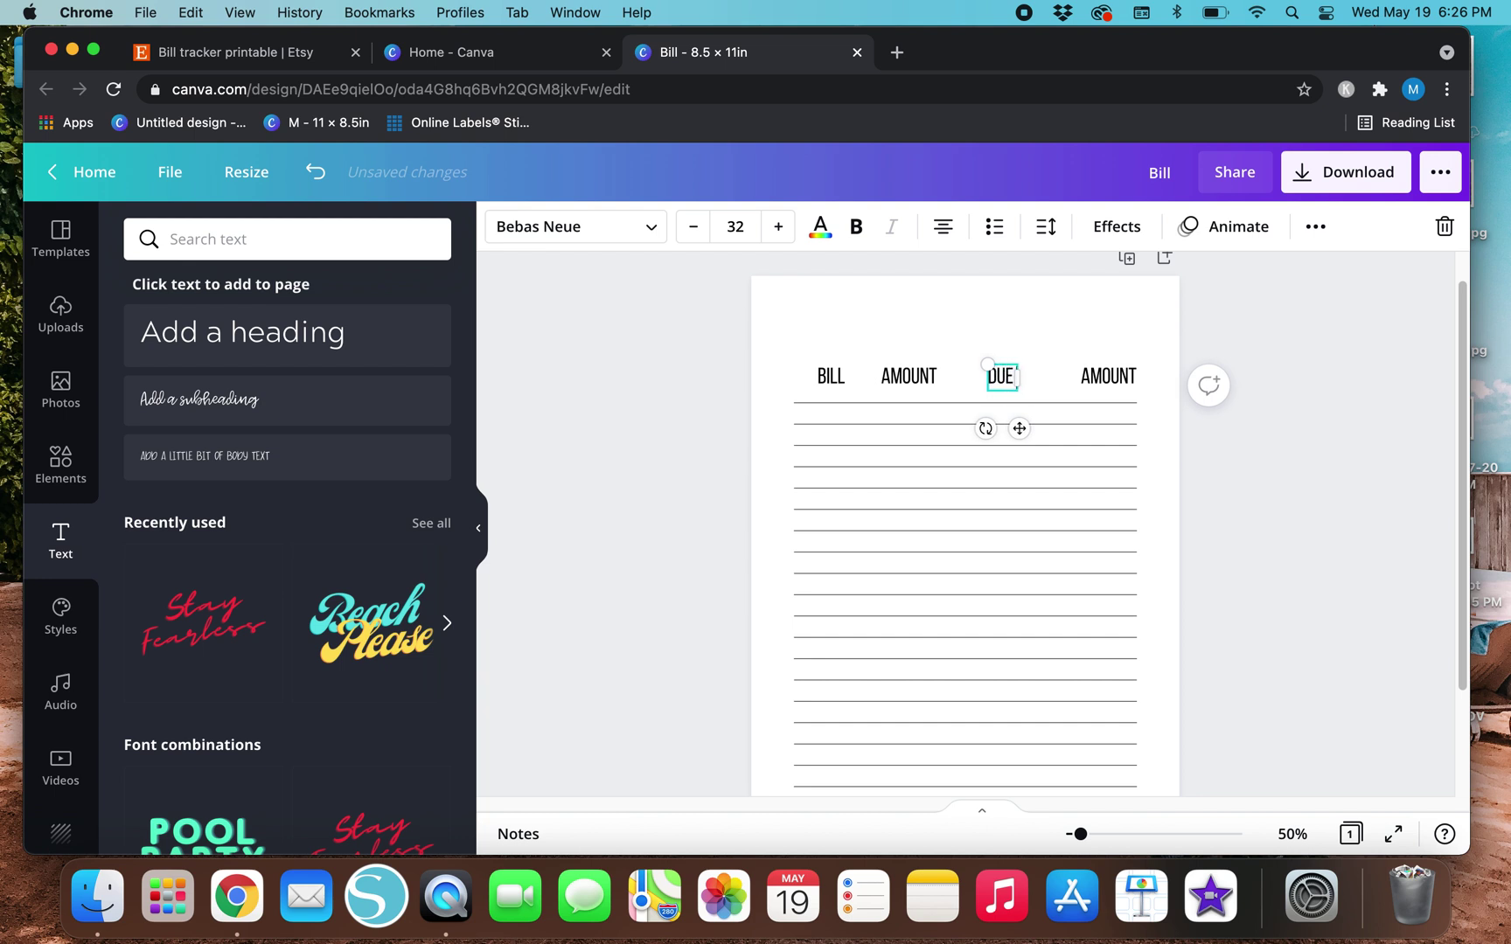
{"action": "type", "text": " DATE"}
{"action": "double_click", "coordinate": [1112, 374]}
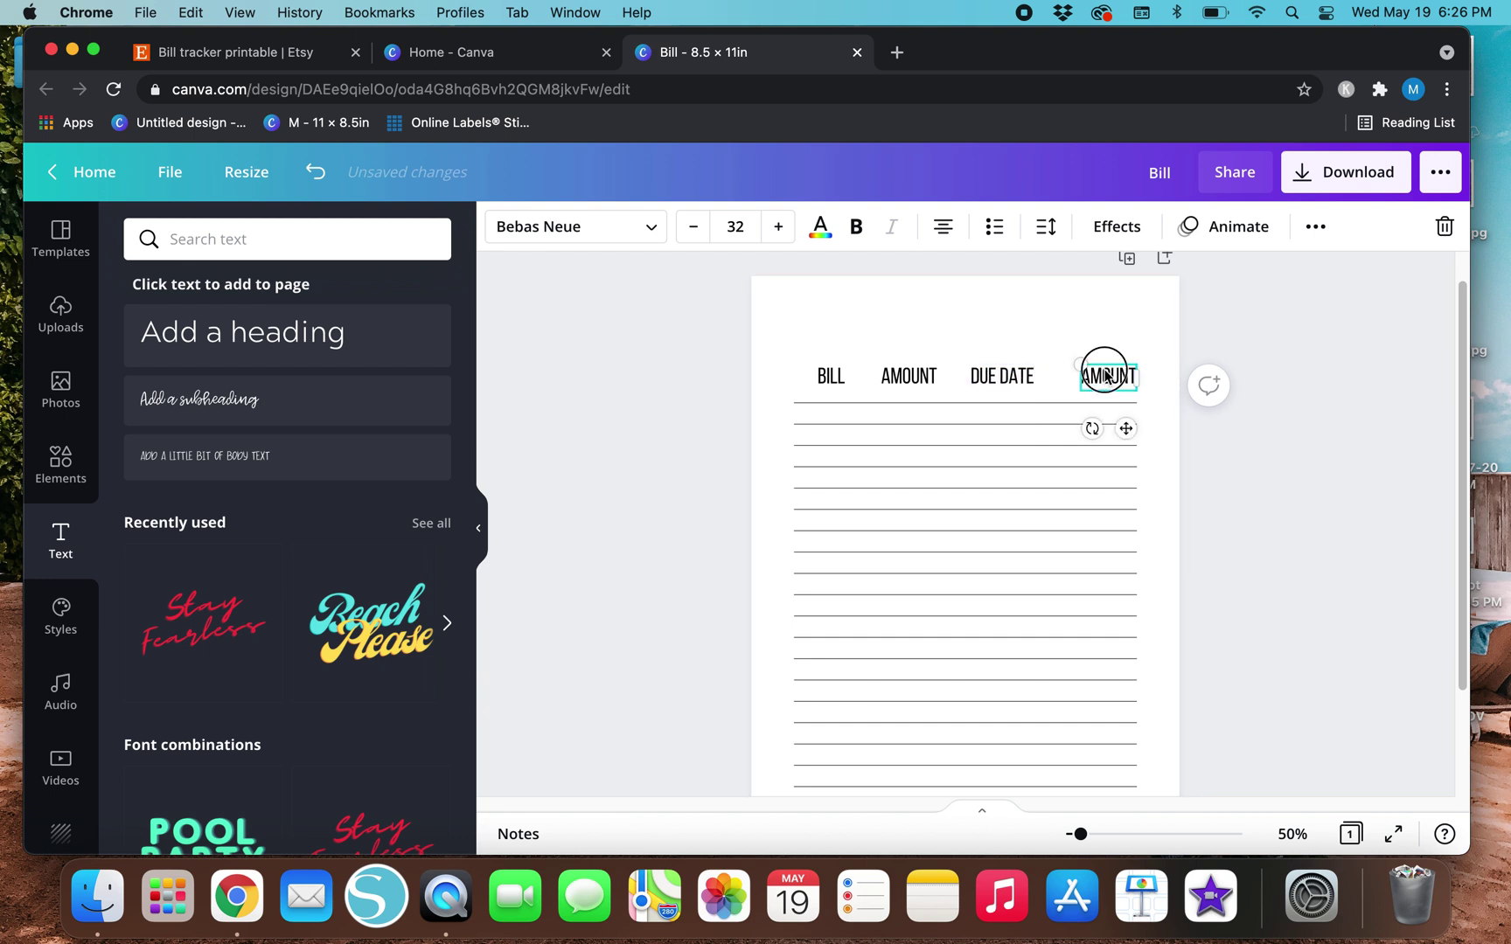
{"action": "type", "text": "DATE PAID"}
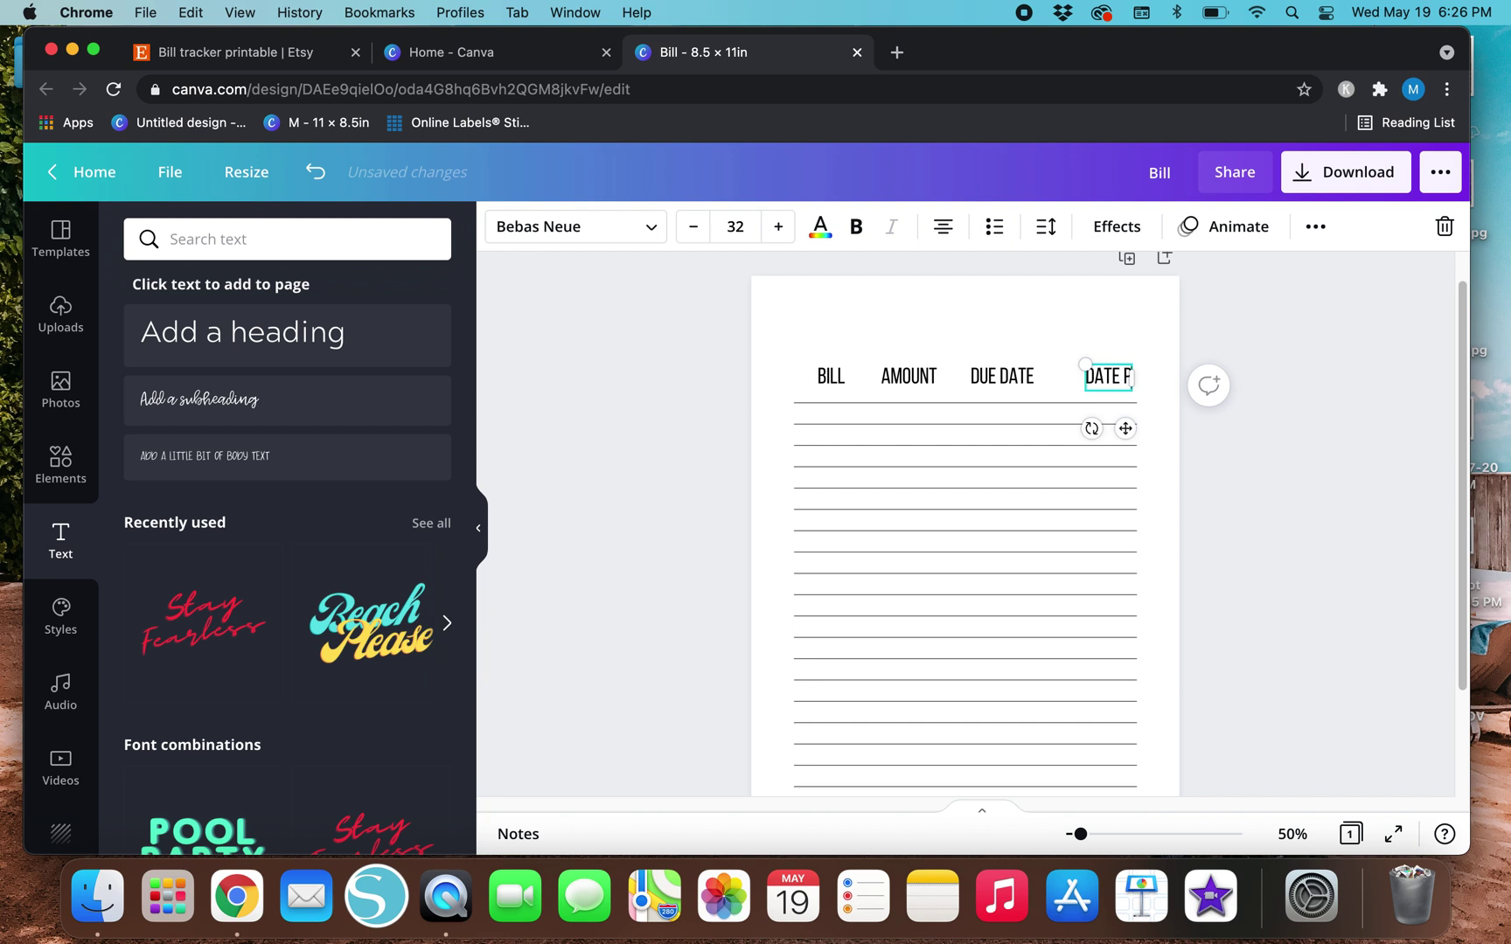
{"action": "left_click", "coordinate": [664, 468]}
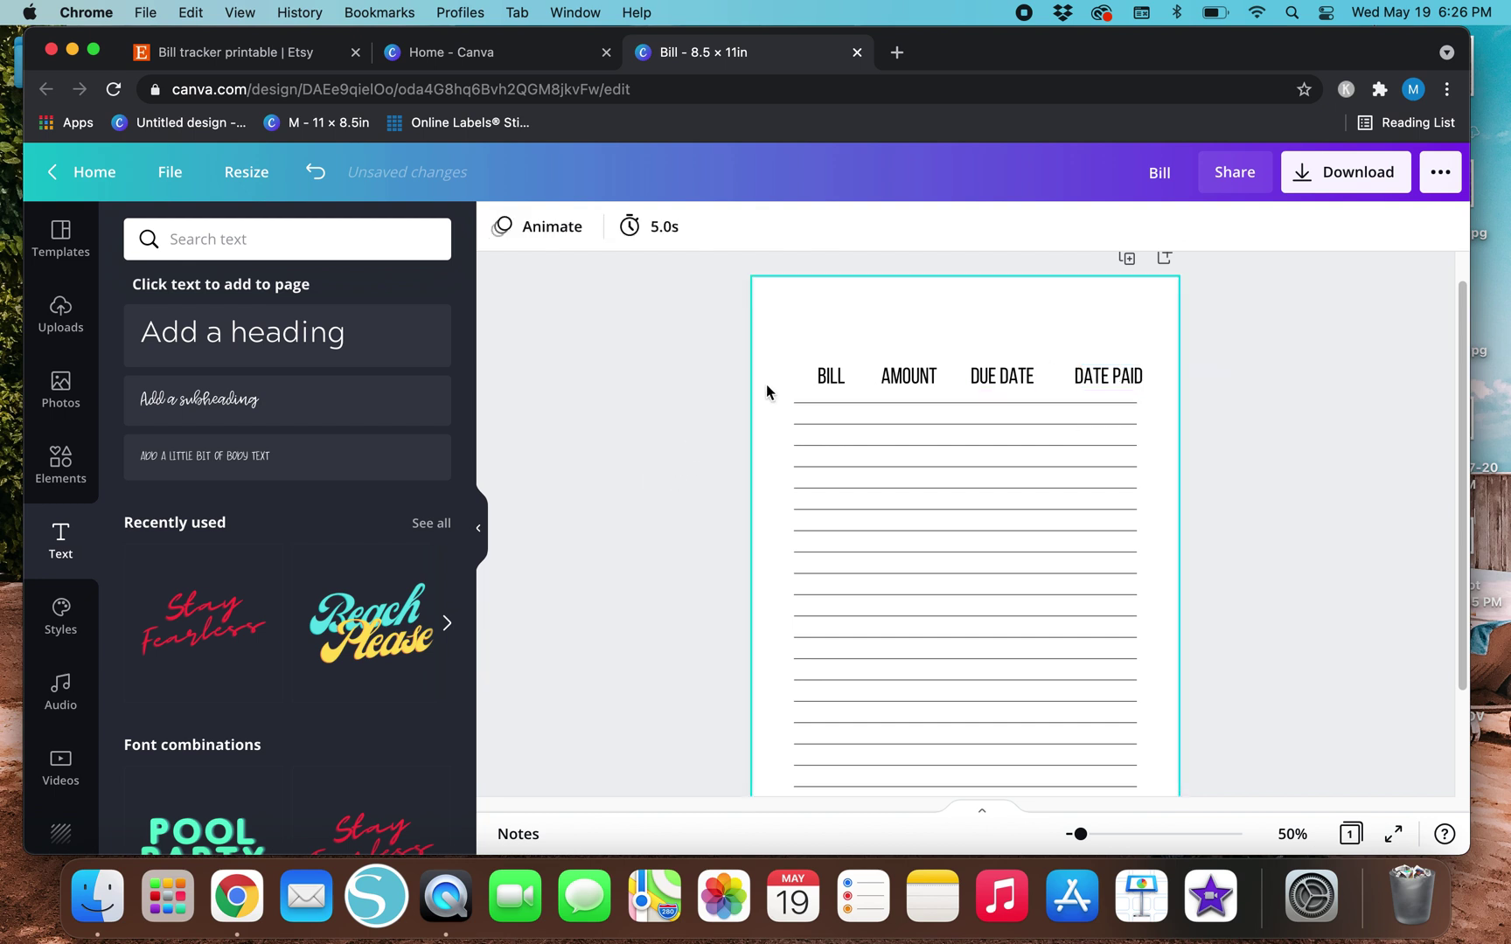
Select all four column headings and set their font size to 21.
{"action": "left_click_drag", "start_coordinate": [796, 361], "coordinate": [1162, 384]}
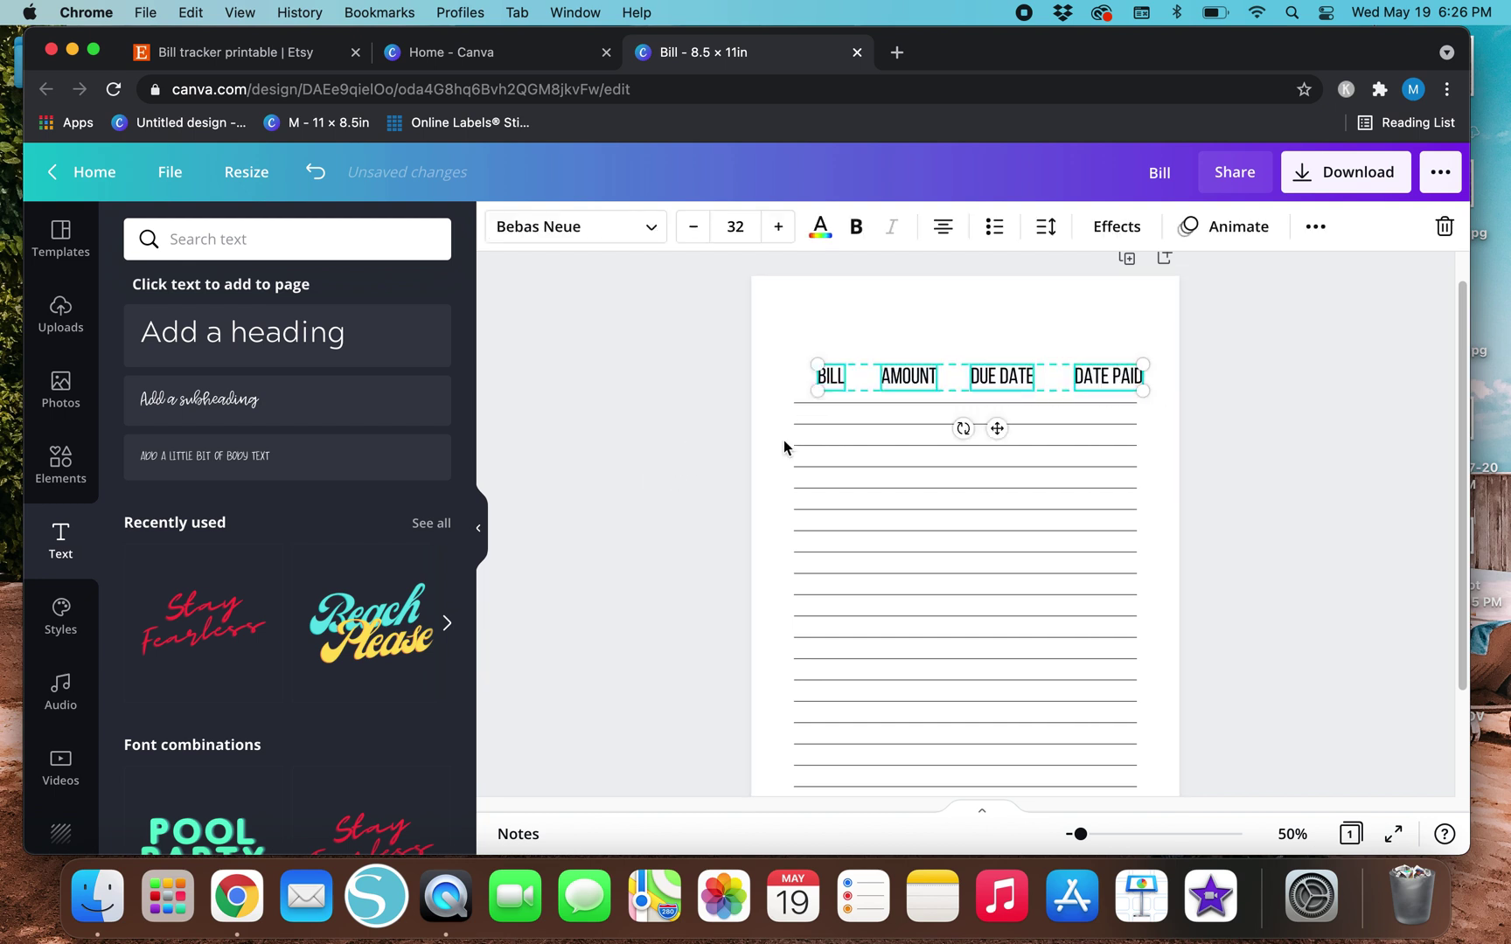
{"action": "scroll", "coordinate": [763, 582], "scroll_direction": "down", "scroll_amount": 1}
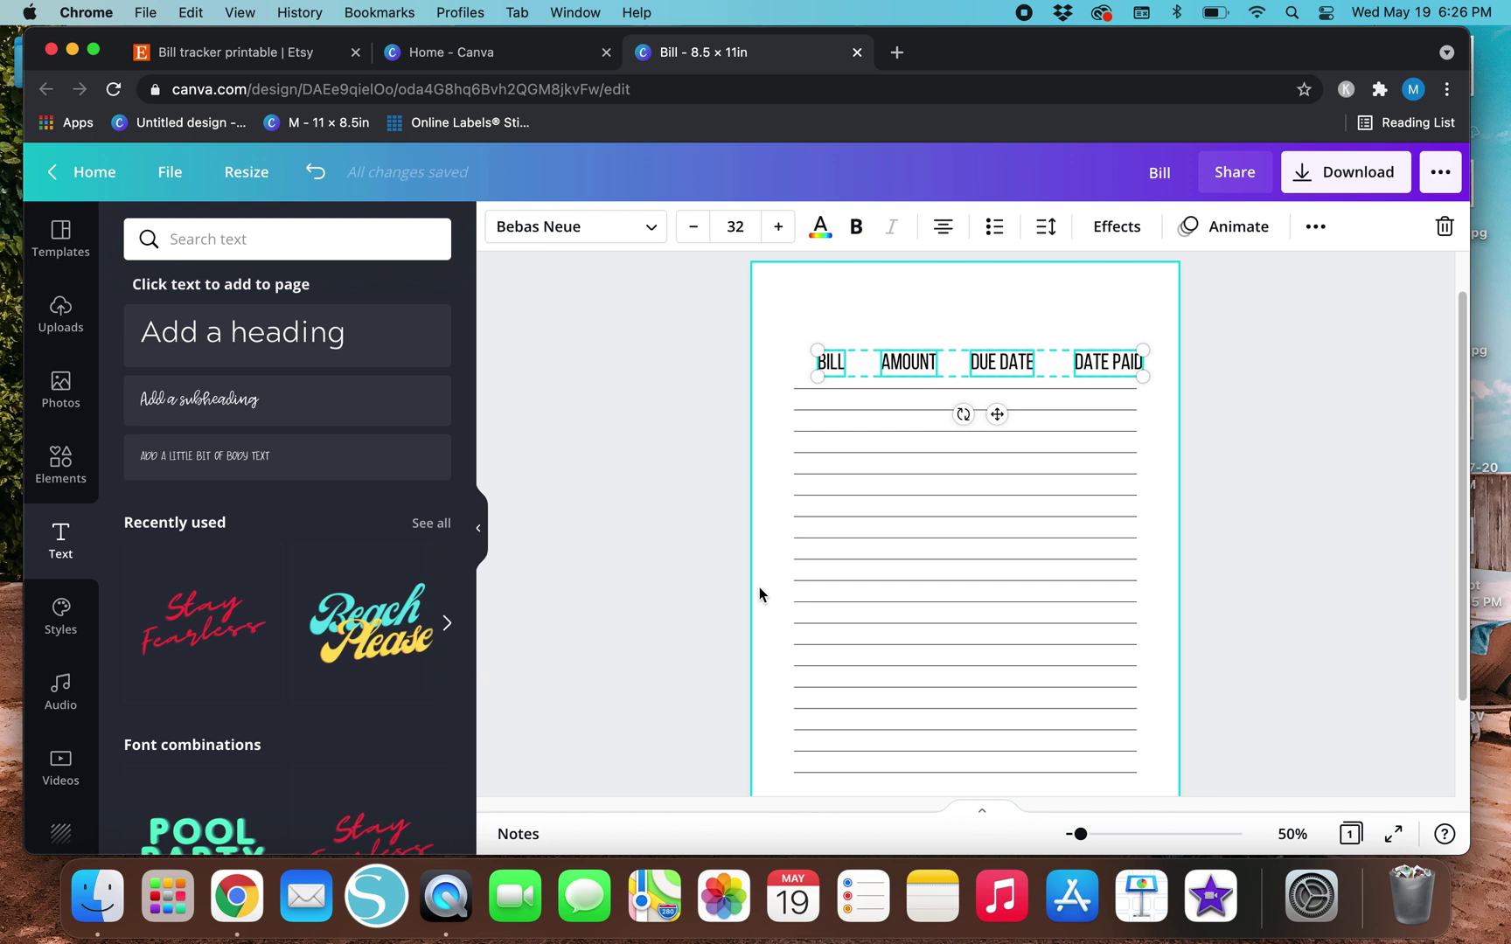
{"action": "left_click", "coordinate": [650, 411]}
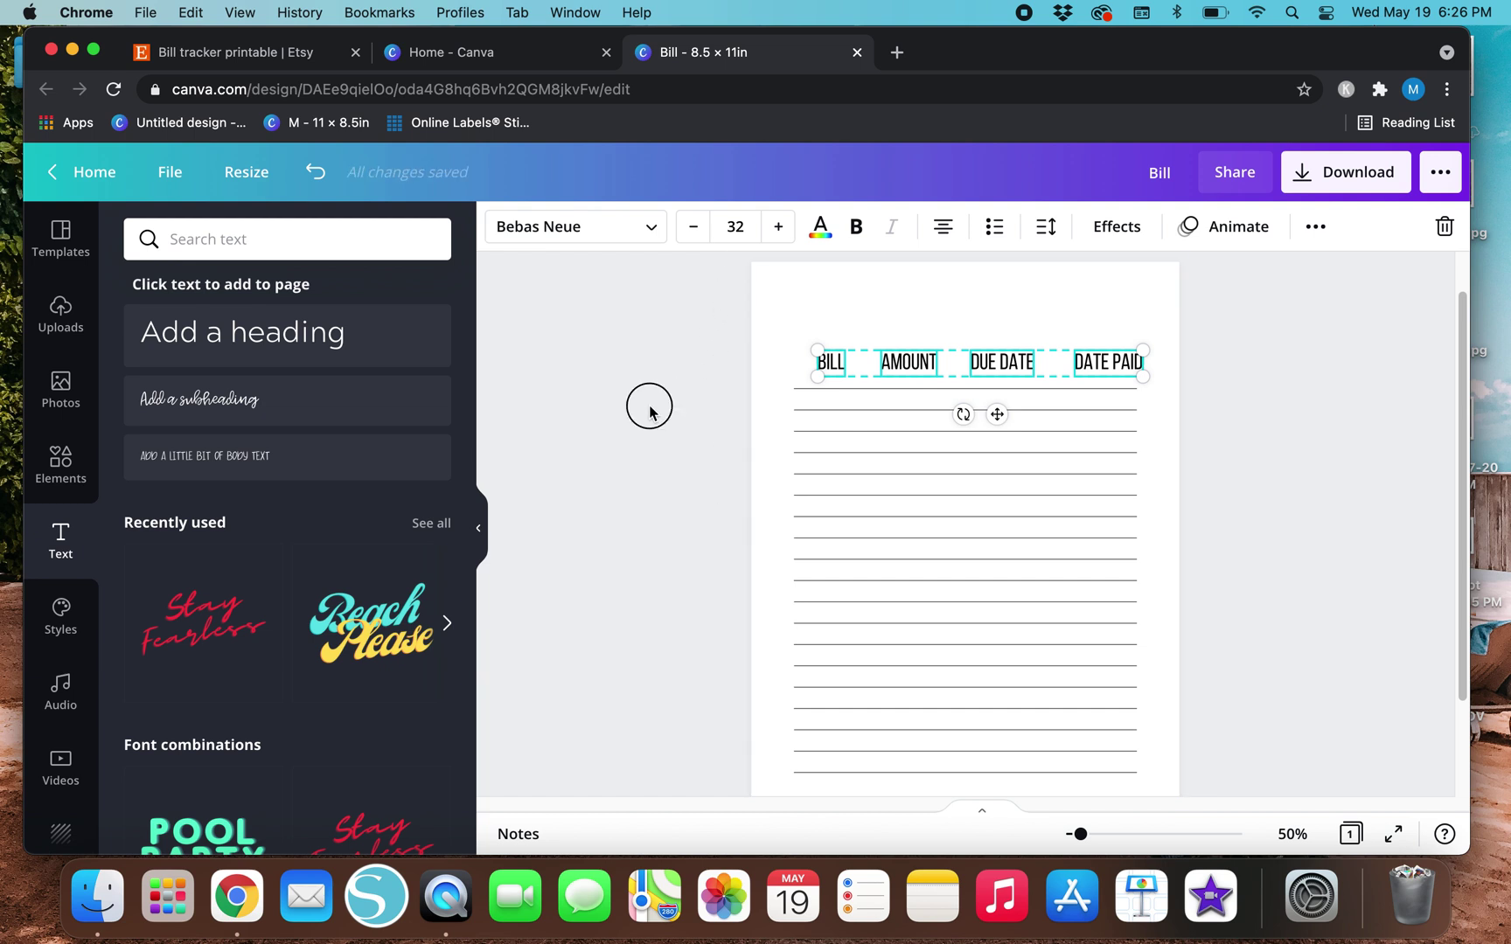
{"action": "left_click", "coordinate": [827, 363]}
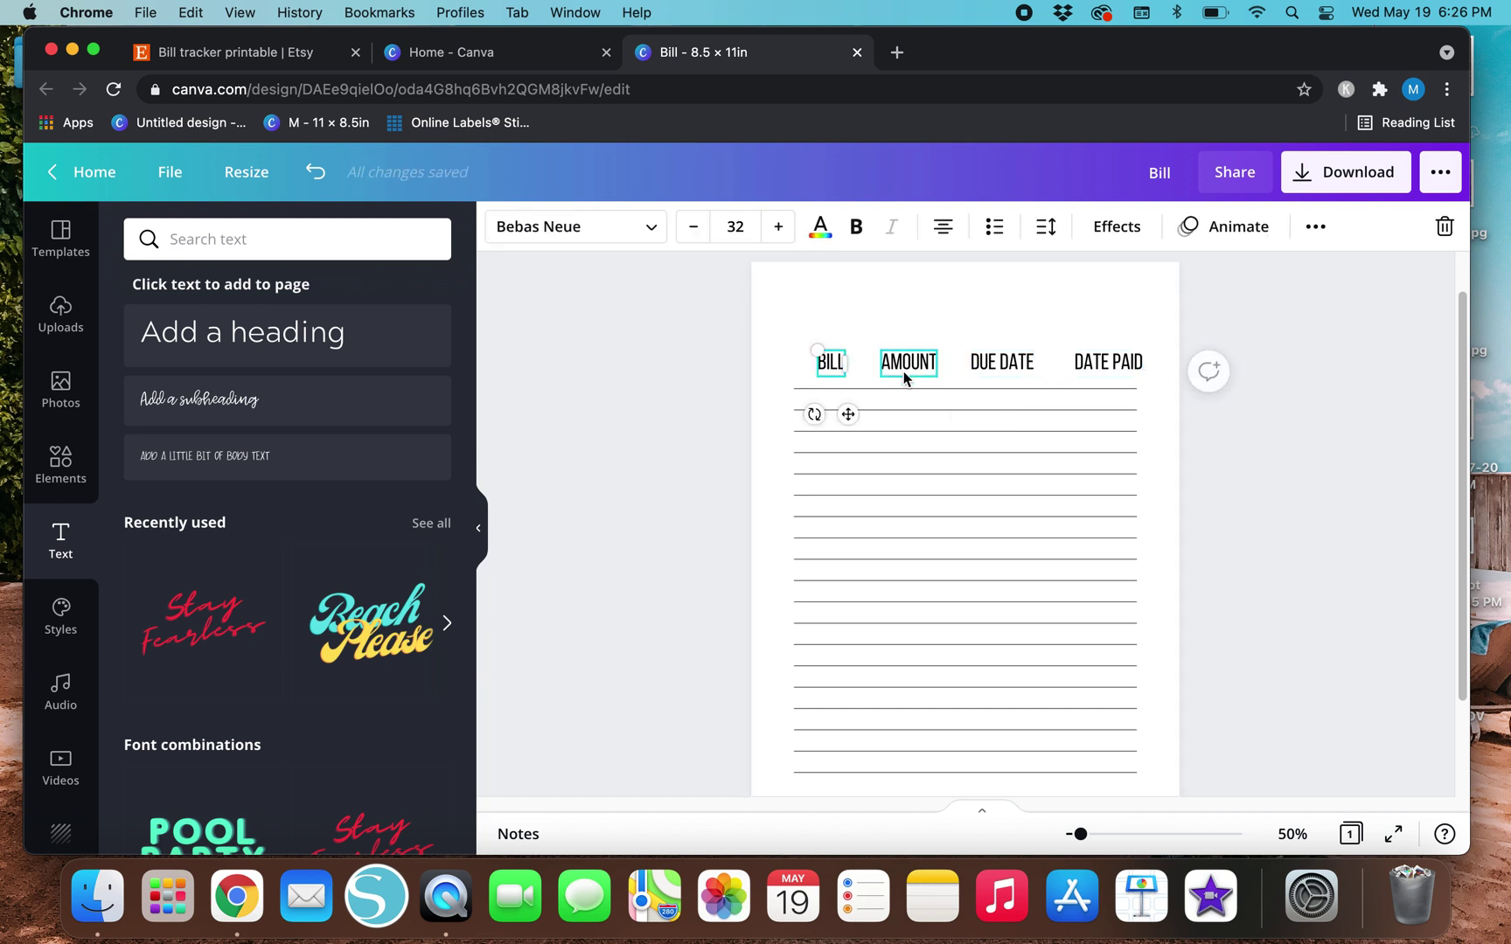
{"action": "left_click", "coordinate": [720, 348]}
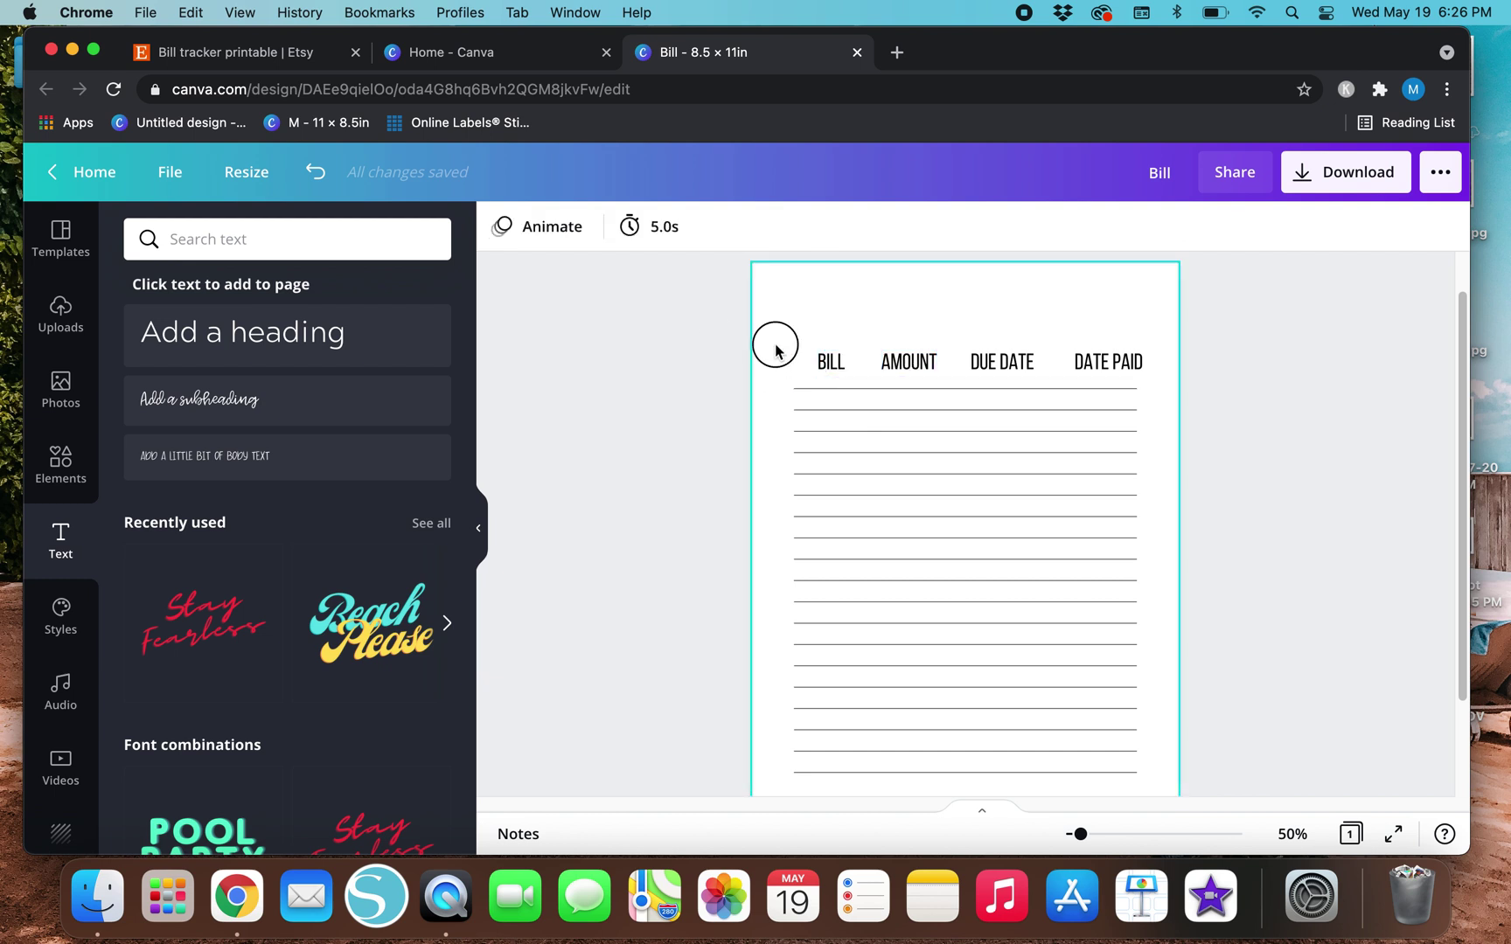
{"action": "left_click_drag", "start_coordinate": [803, 354], "coordinate": [1146, 374]}
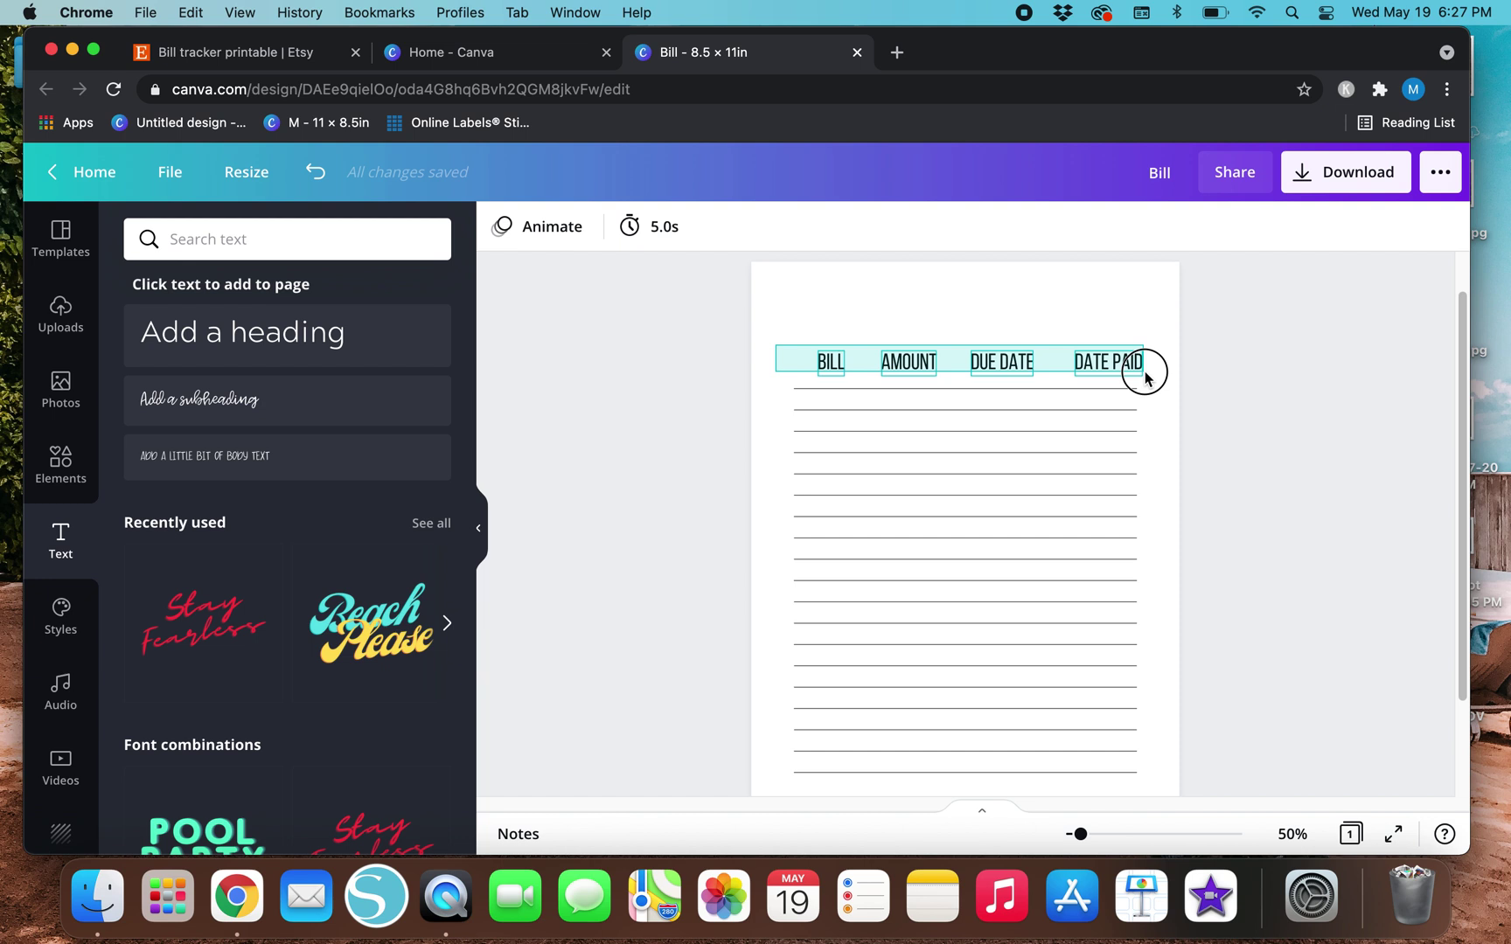
{"action": "left_click_drag", "start_coordinate": [1146, 370], "coordinate": [1146, 372]}
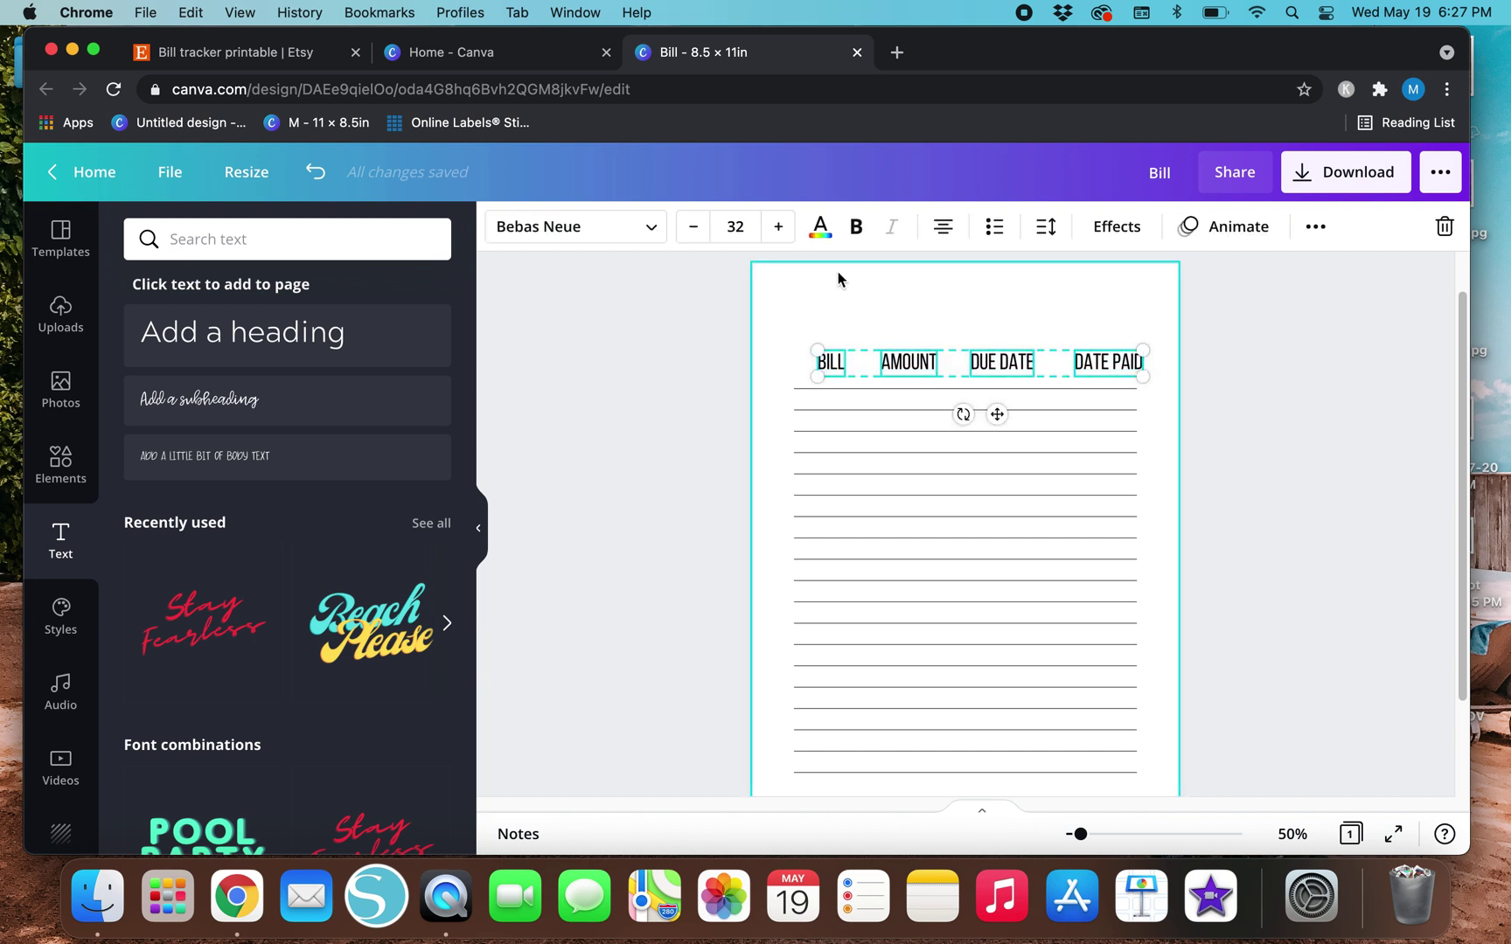
{"action": "left_click", "coordinate": [736, 229]}
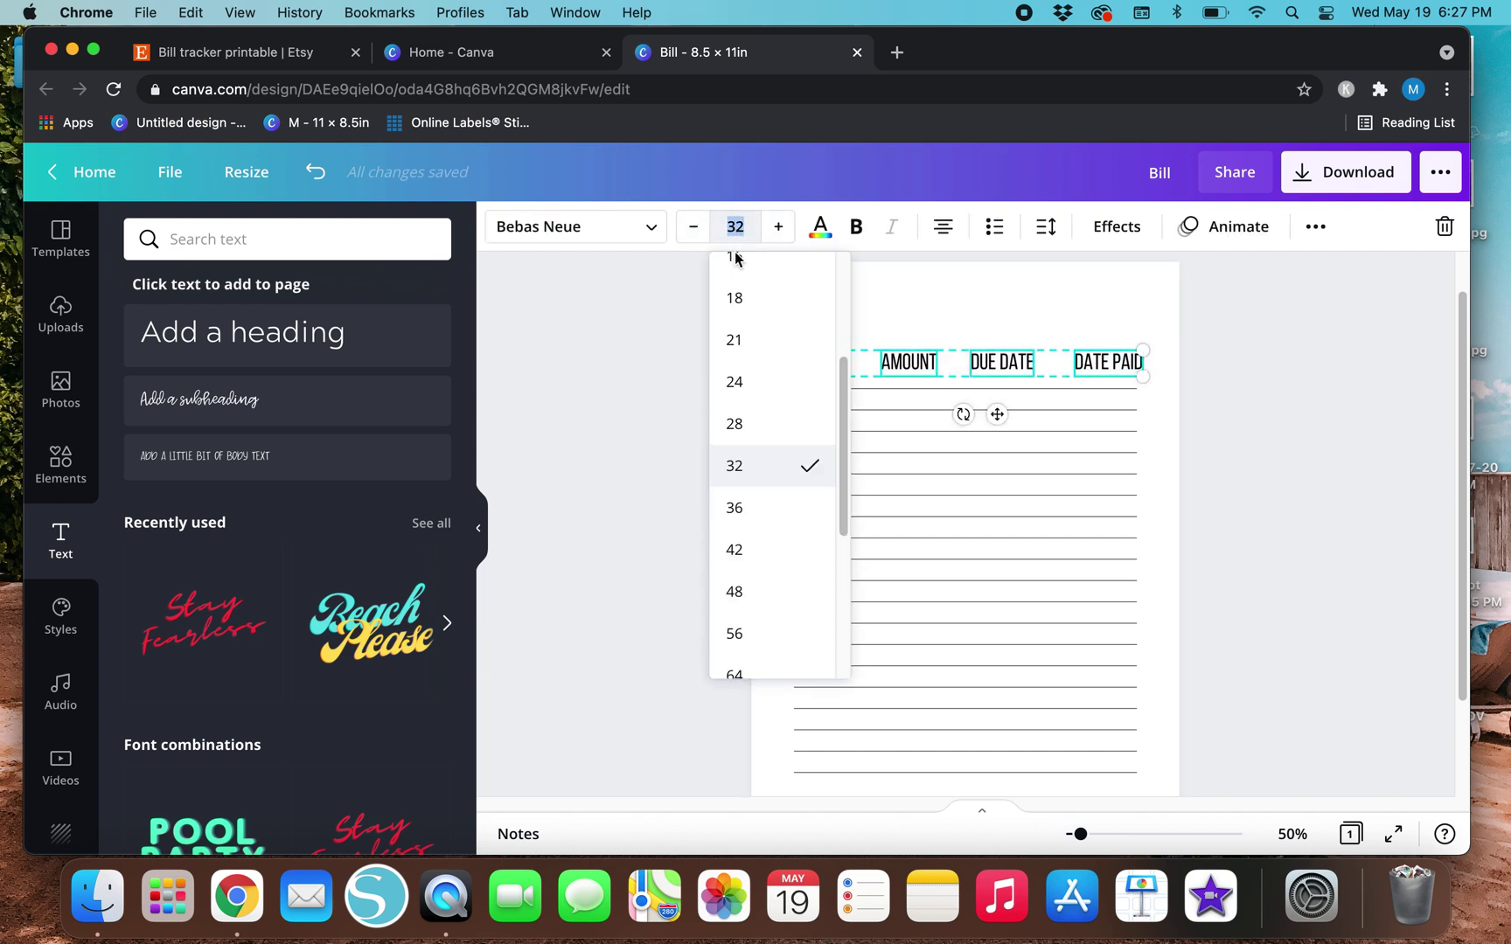
{"action": "left_click", "coordinate": [776, 351]}
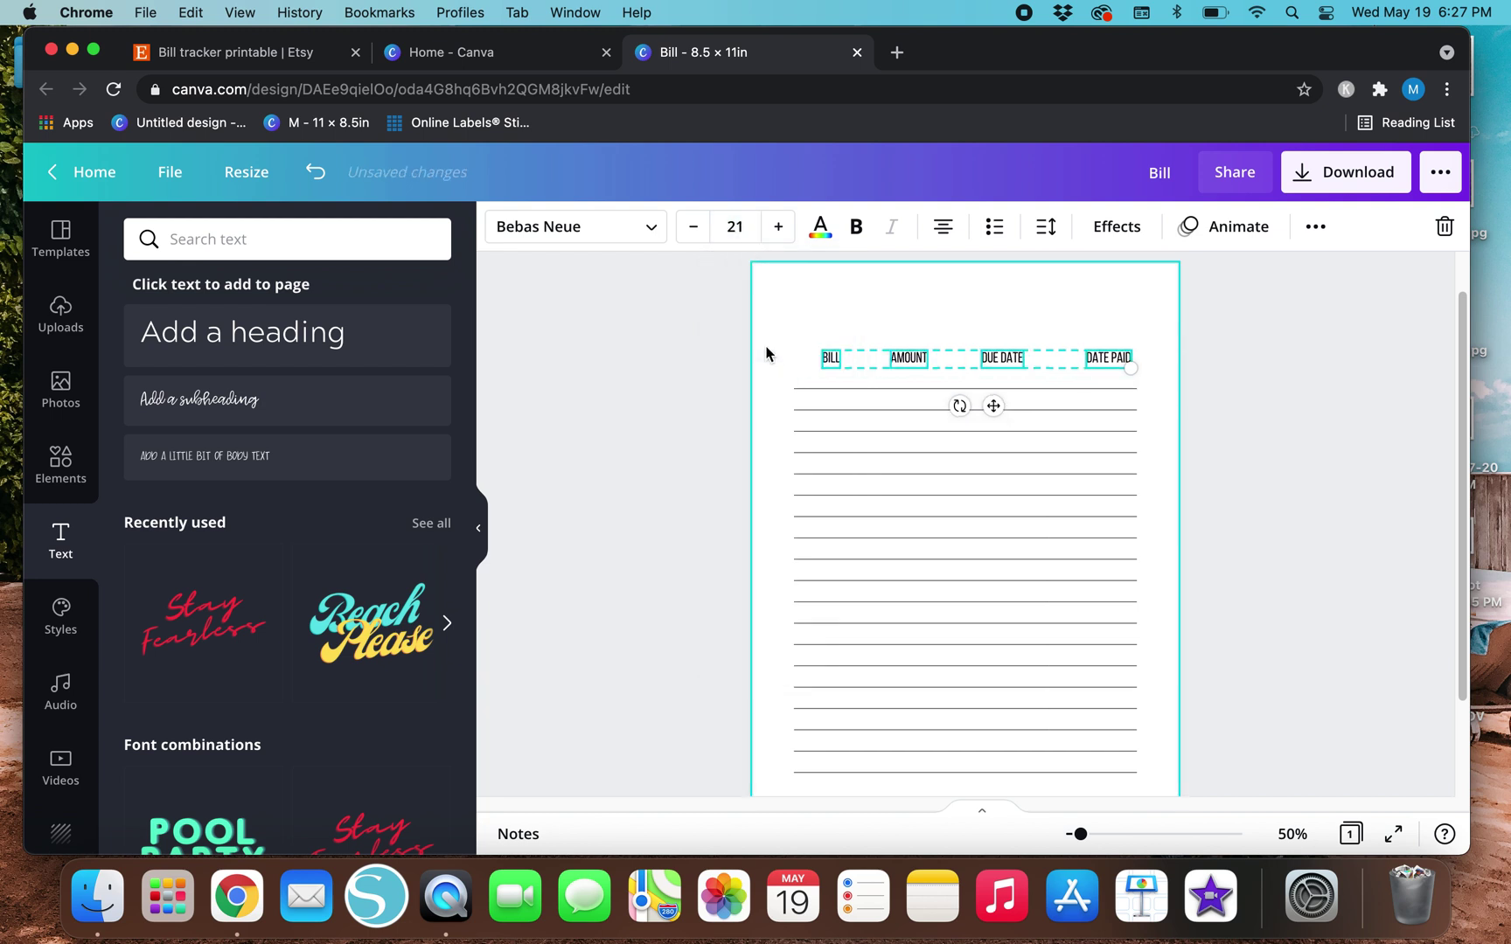
Align BILL with the left ends of the ruled lines and shift DUE DATE and AMOUNT right, leaving a wide bill column.
{"action": "left_click", "coordinate": [654, 433]}
{"action": "left_click_drag", "start_coordinate": [826, 357], "coordinate": [806, 360]}
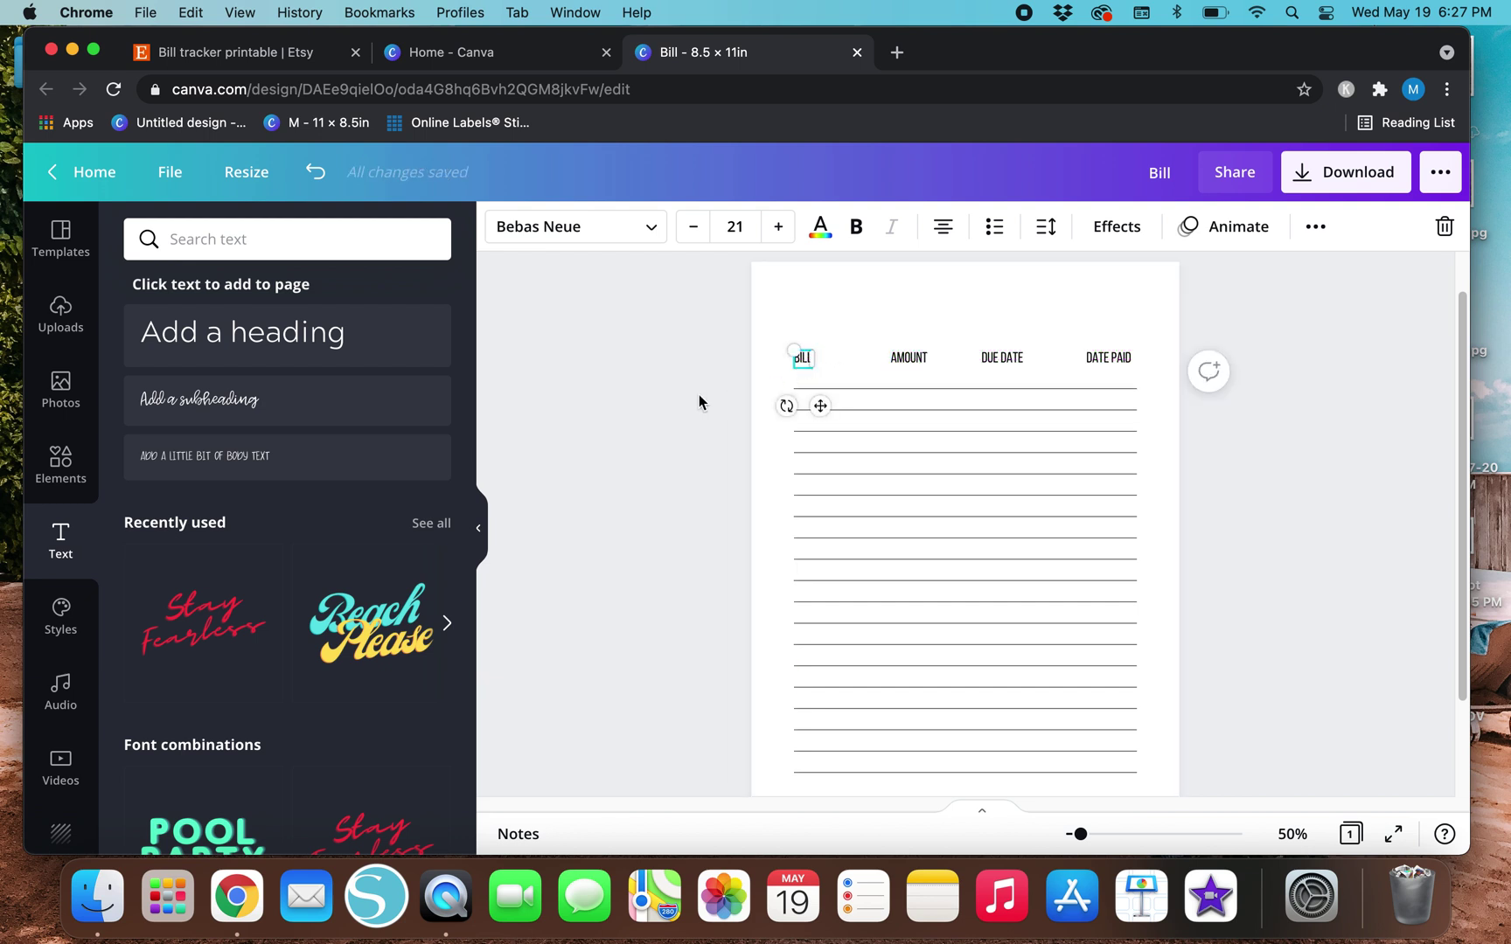
{"action": "left_click_drag", "start_coordinate": [1015, 357], "coordinate": [1045, 361]}
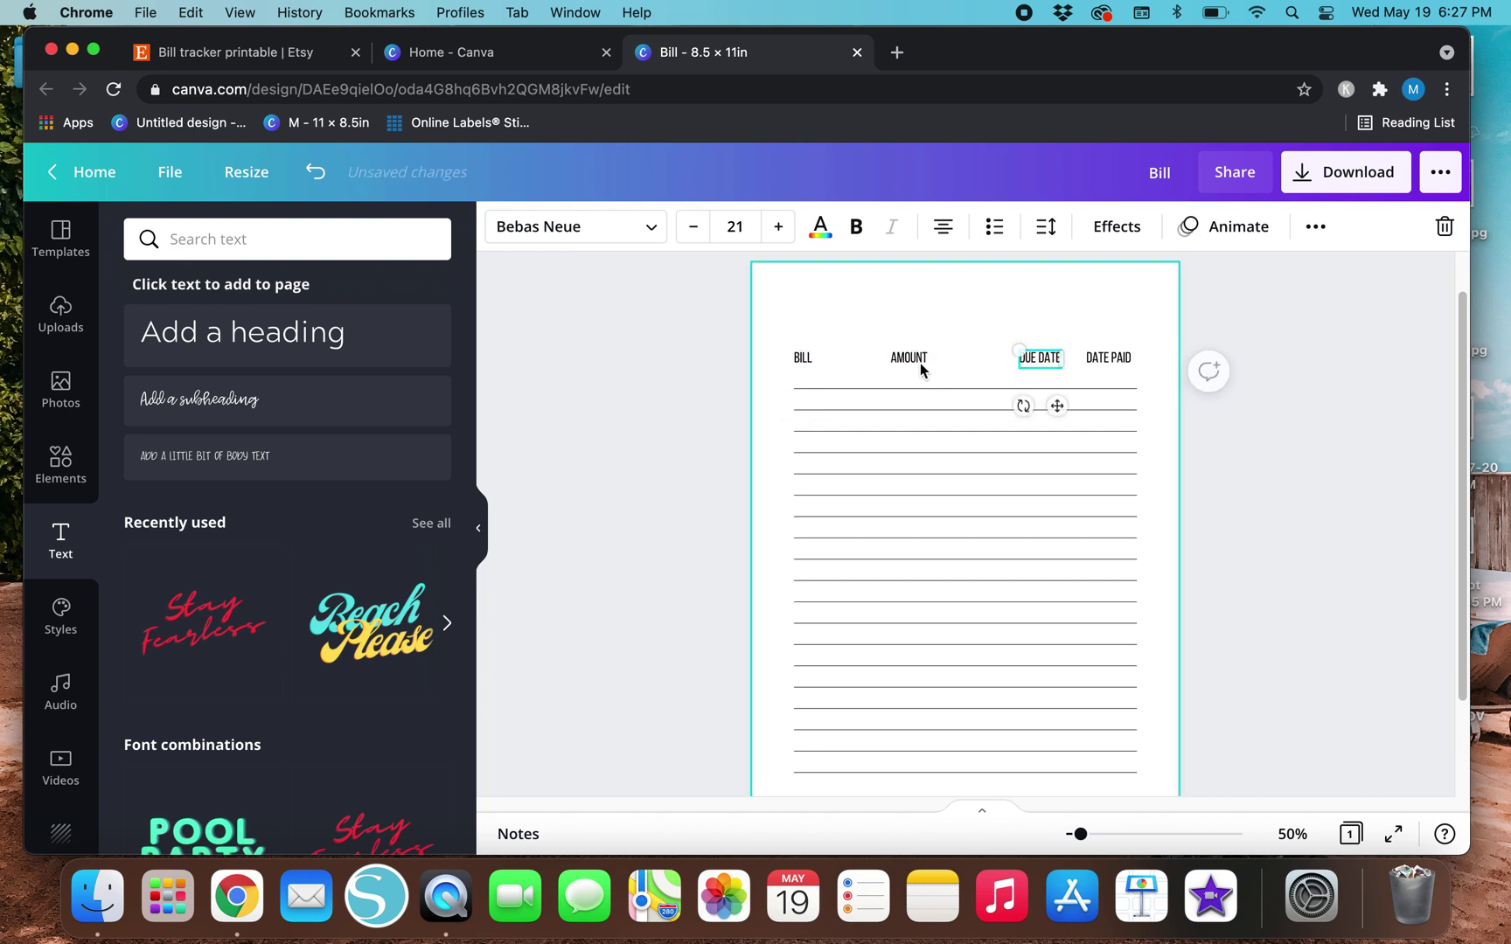
{"action": "left_click_drag", "start_coordinate": [913, 359], "coordinate": [950, 362]}
{"action": "left_click", "coordinate": [663, 435]}
{"action": "scroll", "coordinate": [780, 476], "scroll_direction": "down", "scroll_amount": 3}
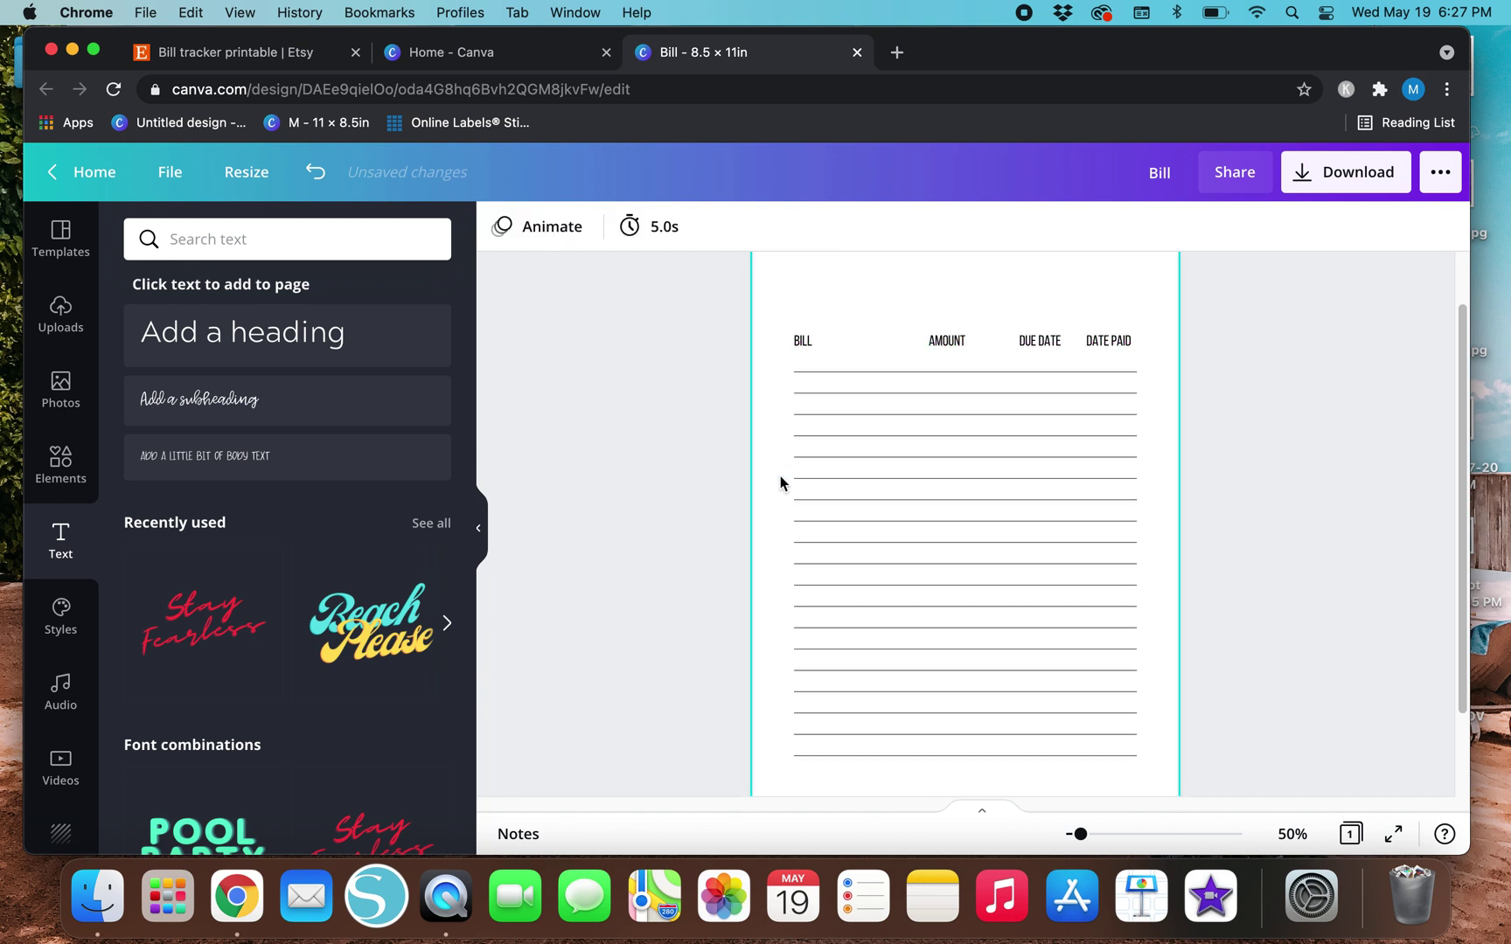
{"action": "scroll", "coordinate": [780, 475], "scroll_direction": "up", "scroll_amount": 3}
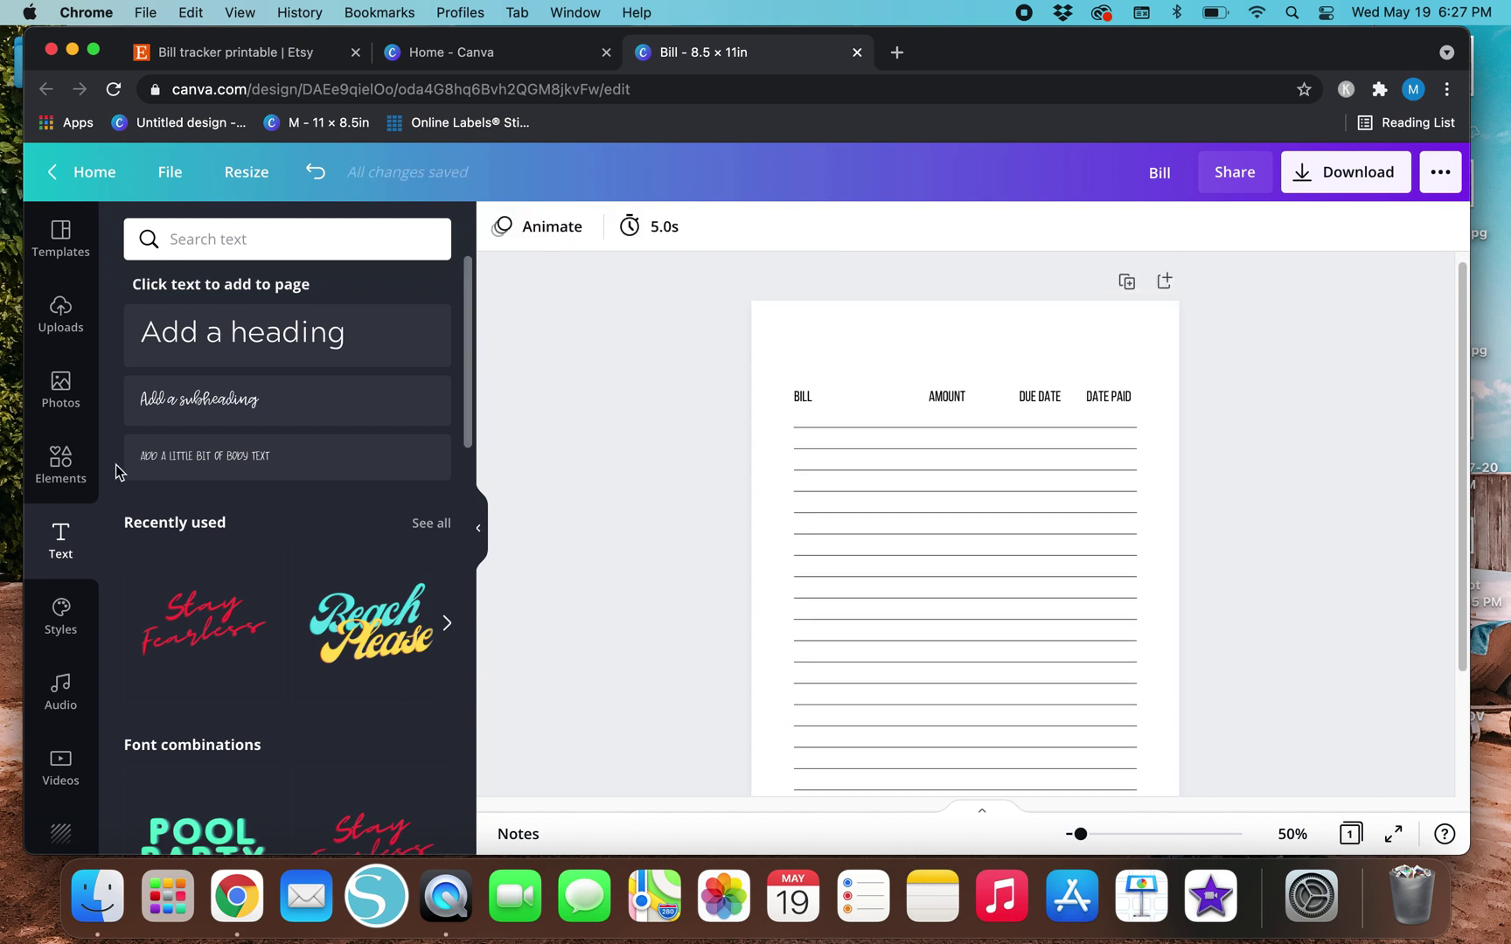
{"action": "left_click", "coordinate": [48, 464]}
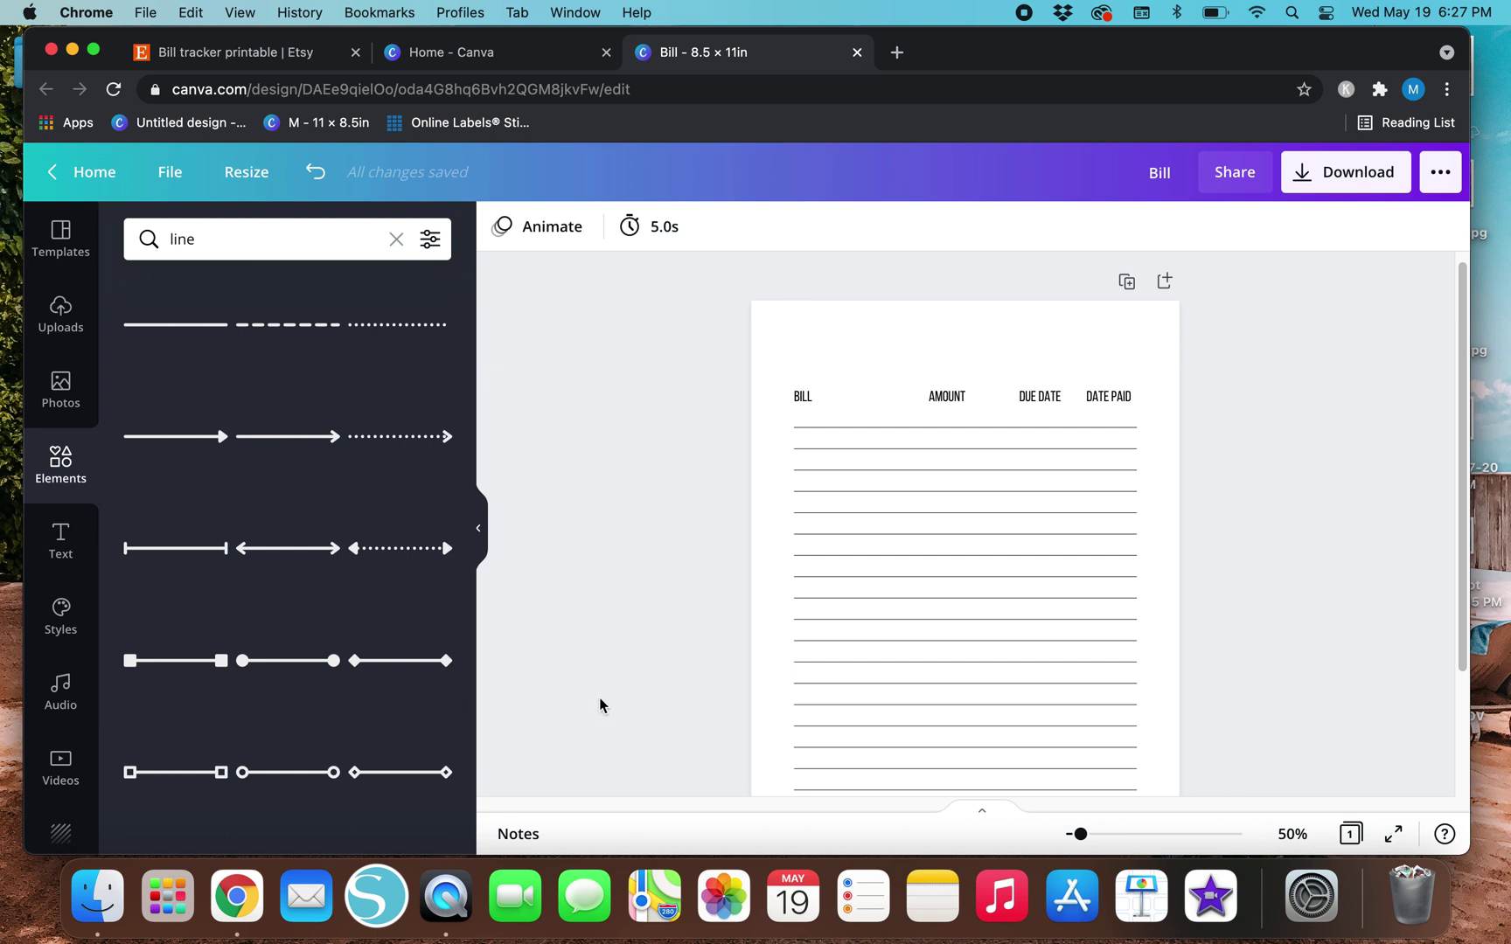
{"action": "scroll", "coordinate": [712, 594], "scroll_direction": "down", "scroll_amount": 2}
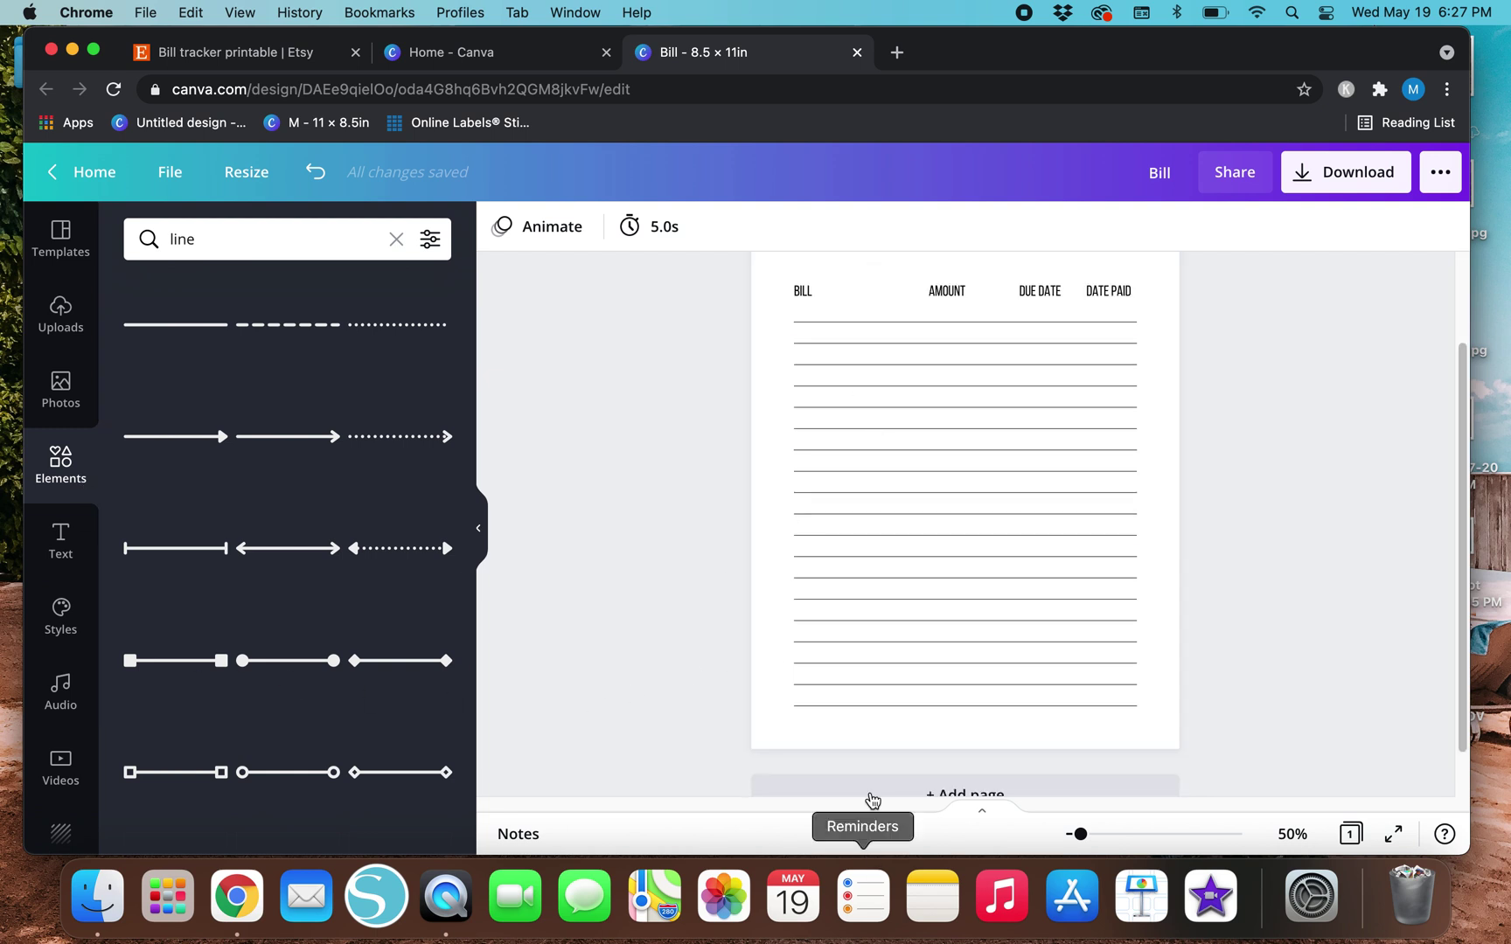
{"action": "scroll", "coordinate": [563, 519], "scroll_direction": "up", "scroll_amount": 1}
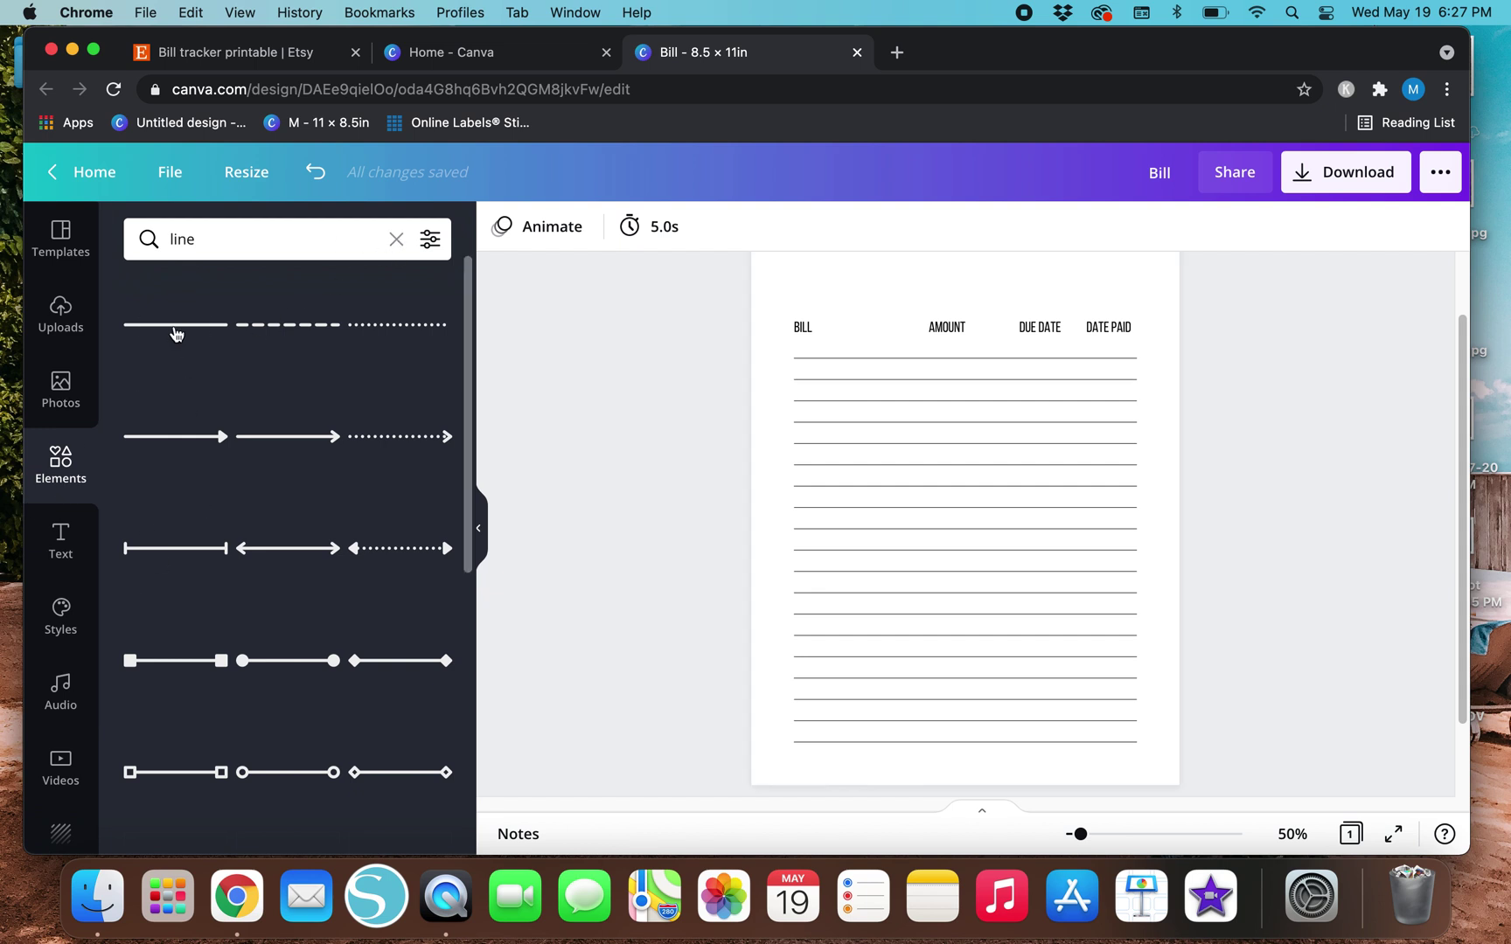
{"action": "left_click", "coordinate": [175, 333]}
{"action": "left_click", "coordinate": [706, 589]}
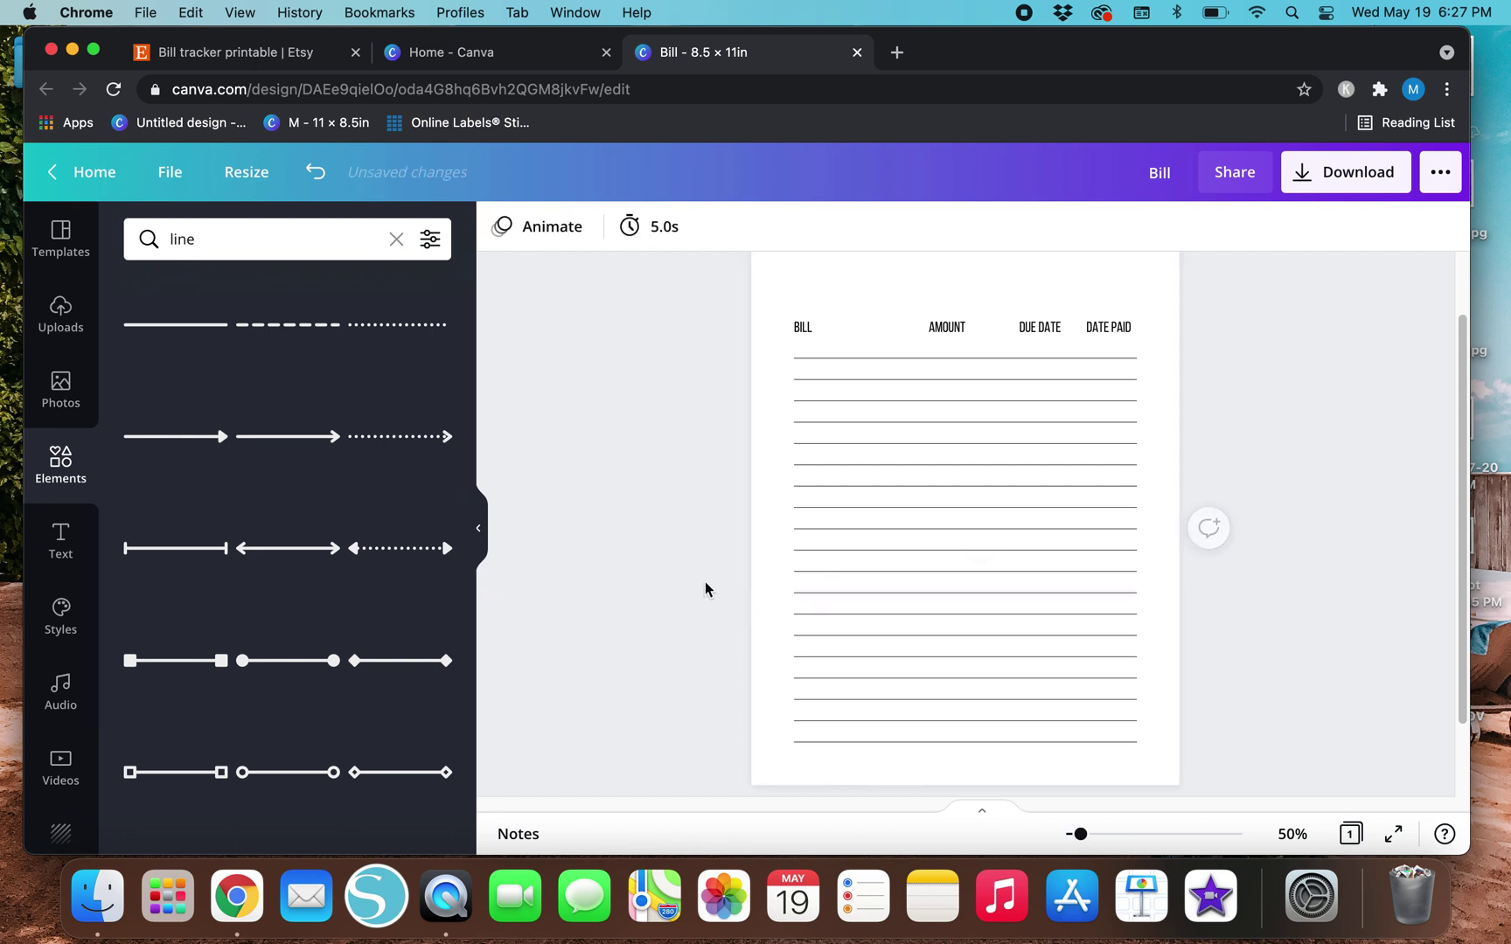
Duplicate the first ruled line and rotate it into a vertical divider between BILL and AMOUNT, running from the headings to the last ruled line.
{"action": "left_click", "coordinate": [919, 358]}
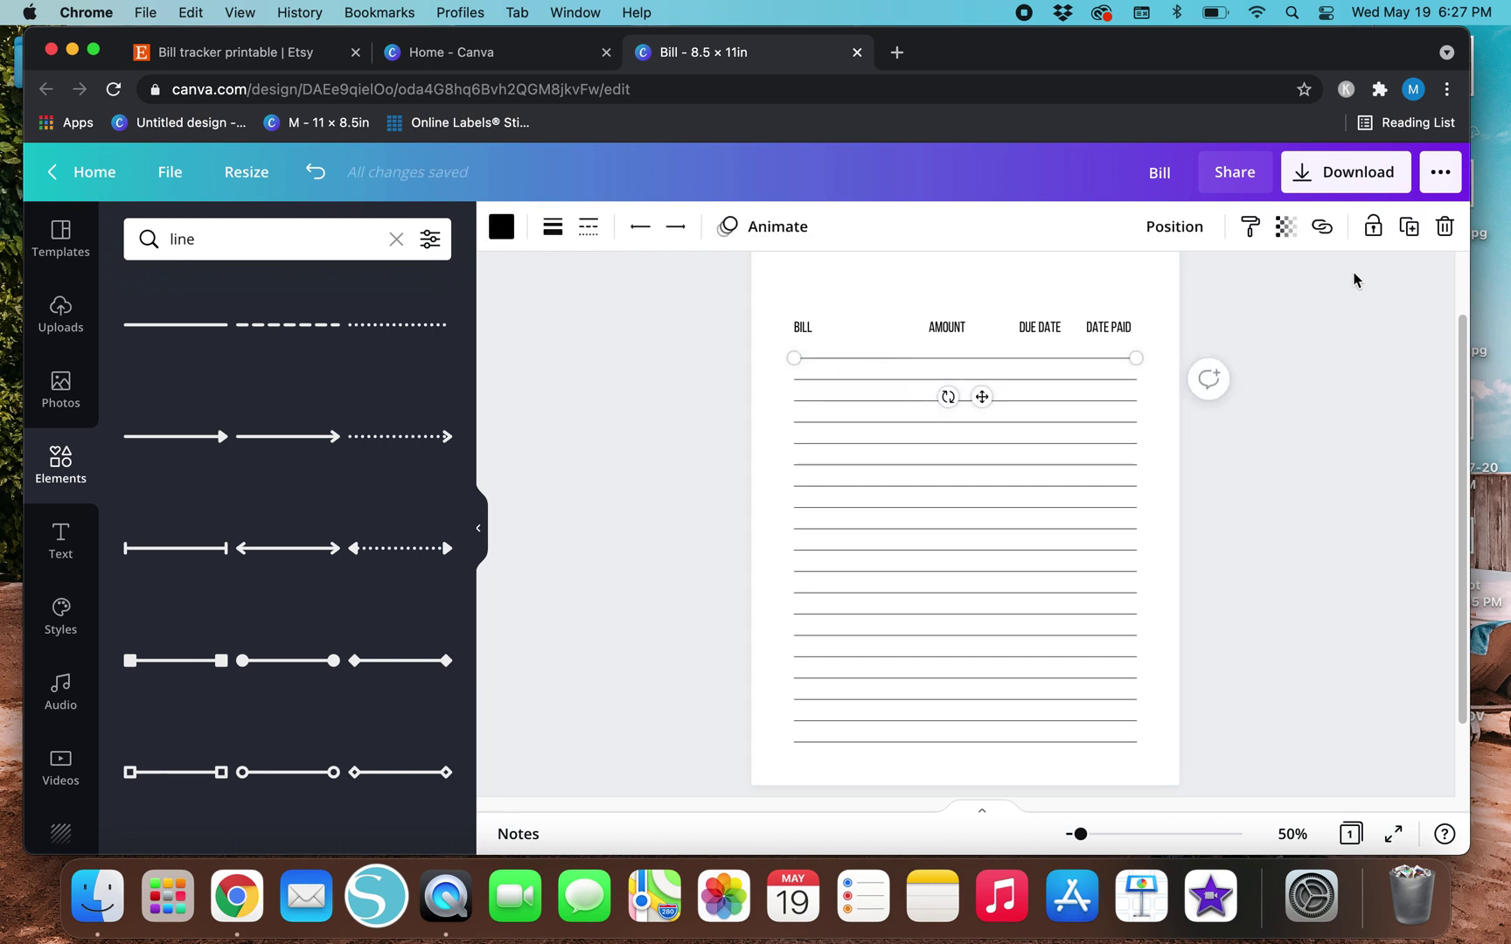
{"action": "left_click", "coordinate": [1418, 232]}
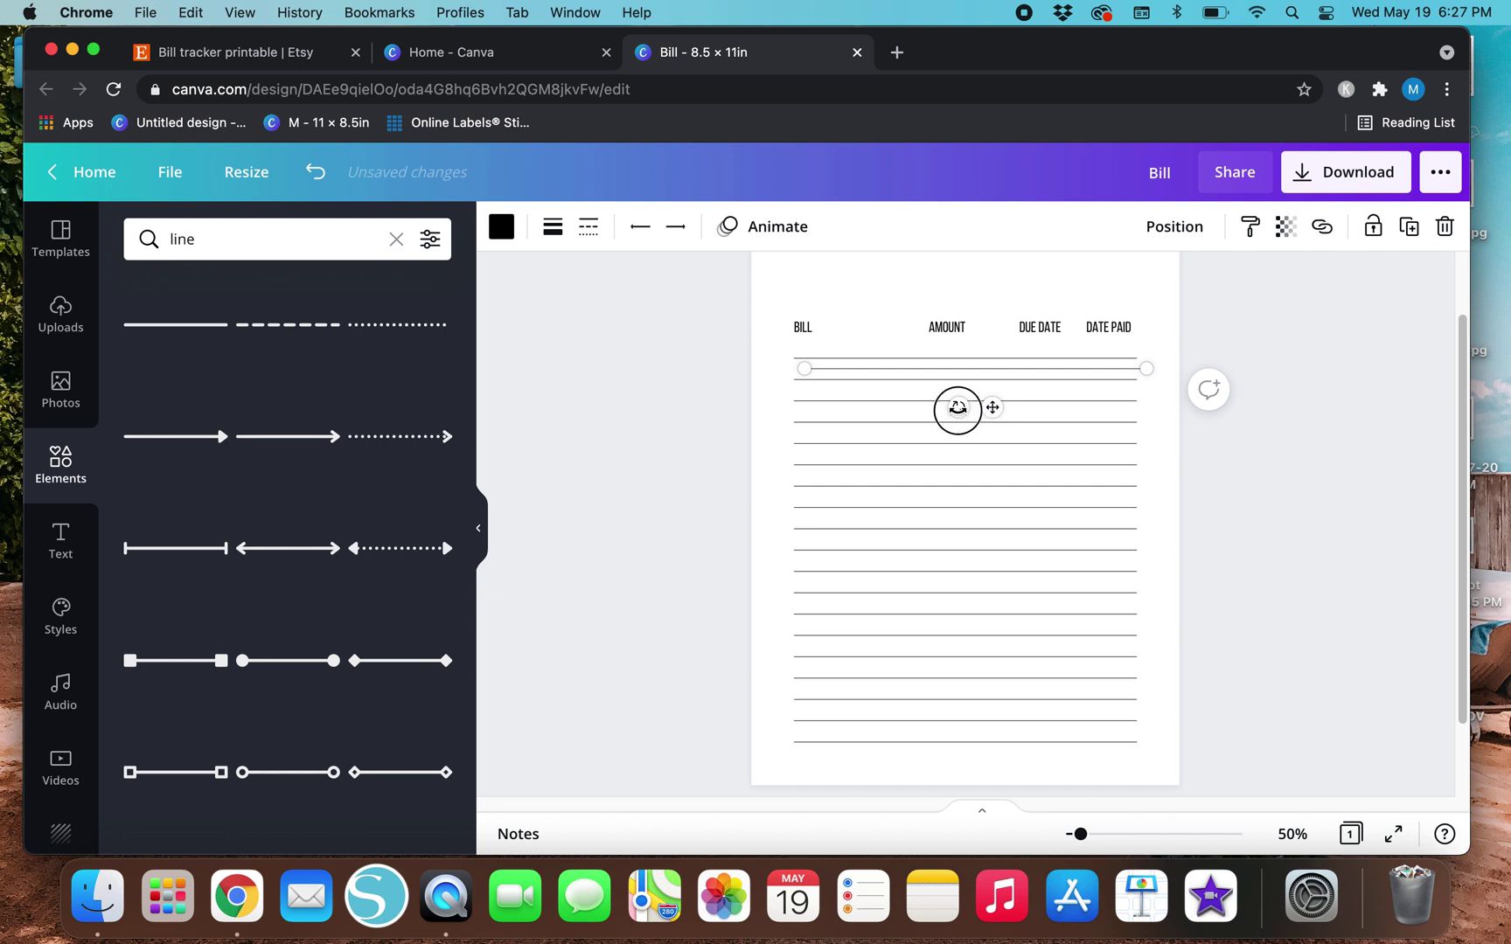
{"action": "left_click_drag", "start_coordinate": [957, 407], "coordinate": [945, 370]}
{"action": "left_click_drag", "start_coordinate": [978, 314], "coordinate": [870, 426]}
{"action": "left_click_drag", "start_coordinate": [868, 666], "coordinate": [865, 742]}
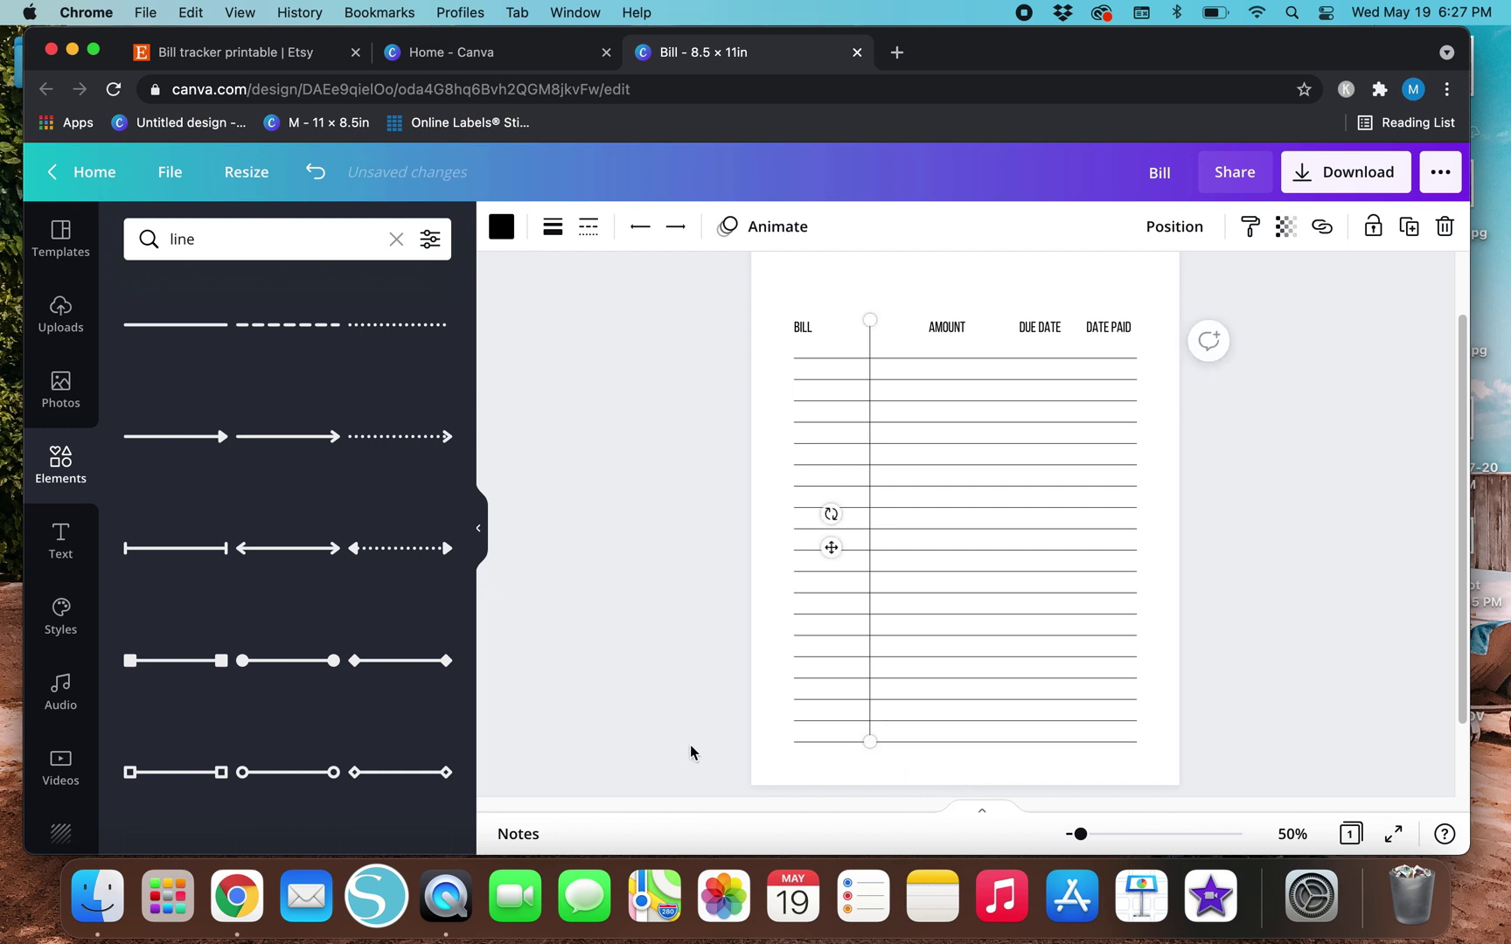
{"action": "left_click", "coordinate": [690, 750]}
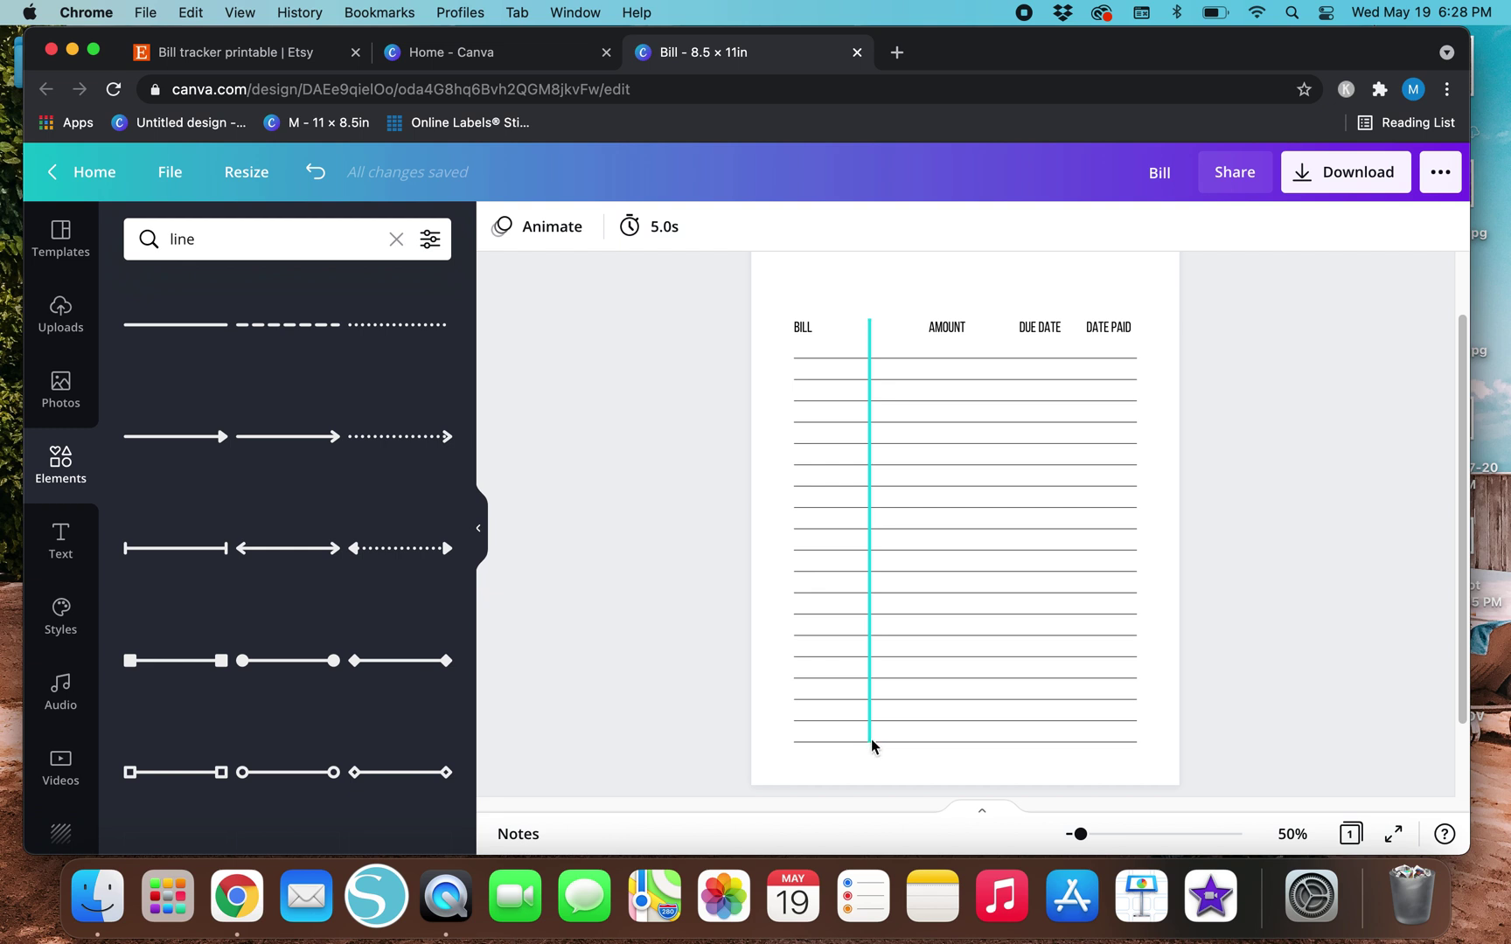
Duplicate the vertical divider twice, placing one copy between AMOUNT and DUE DATE and the other between DUE DATE and DATE PAID.
{"action": "left_click", "coordinate": [871, 346]}
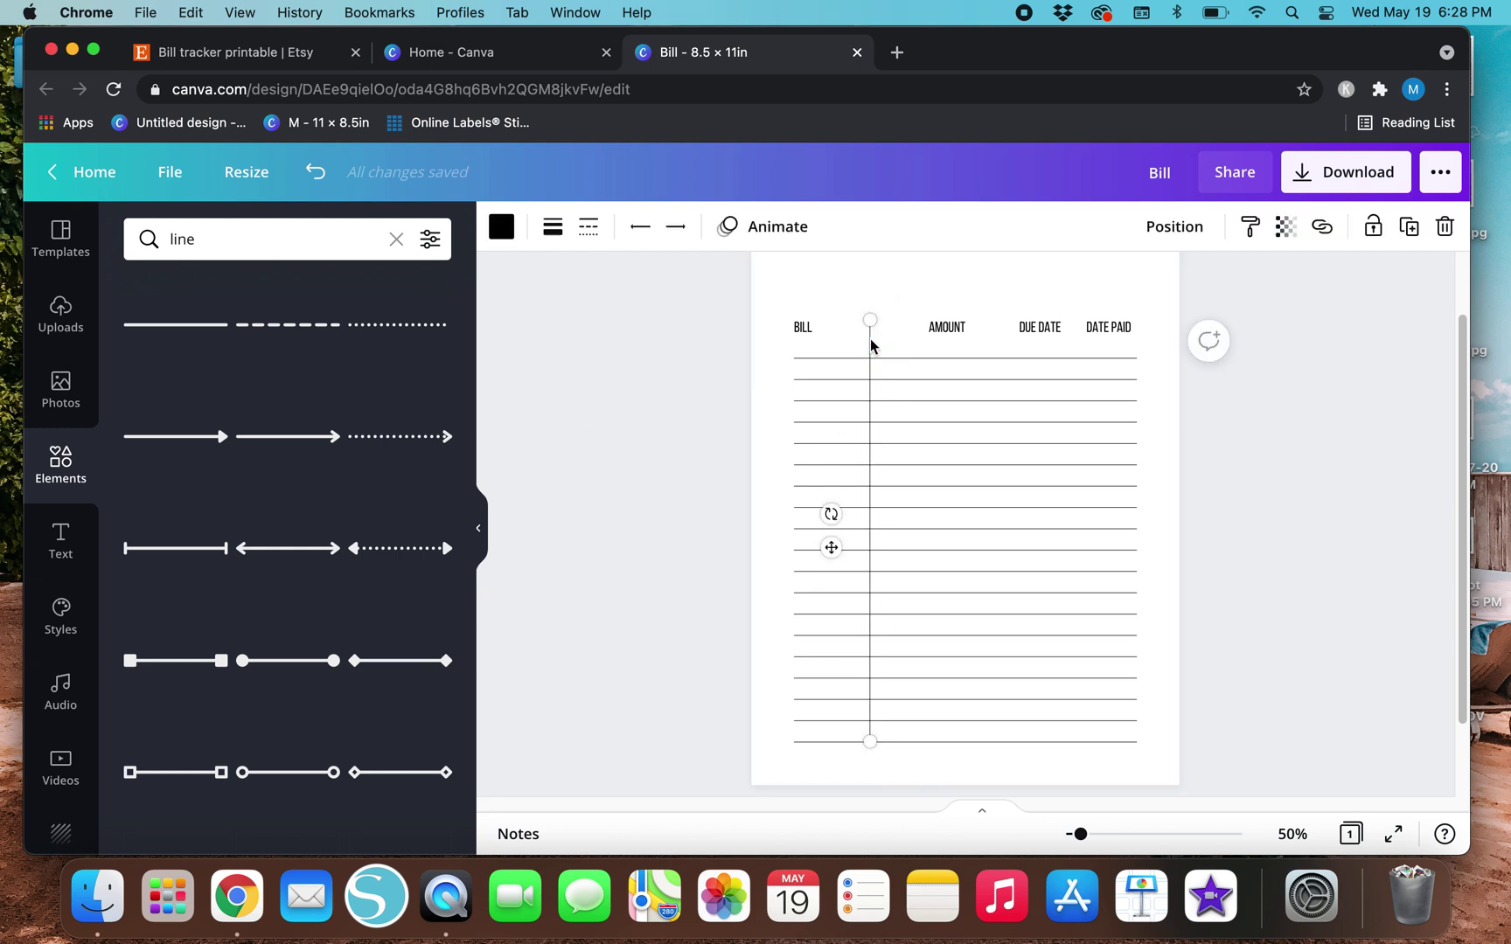
{"action": "key", "text": "super+d"}
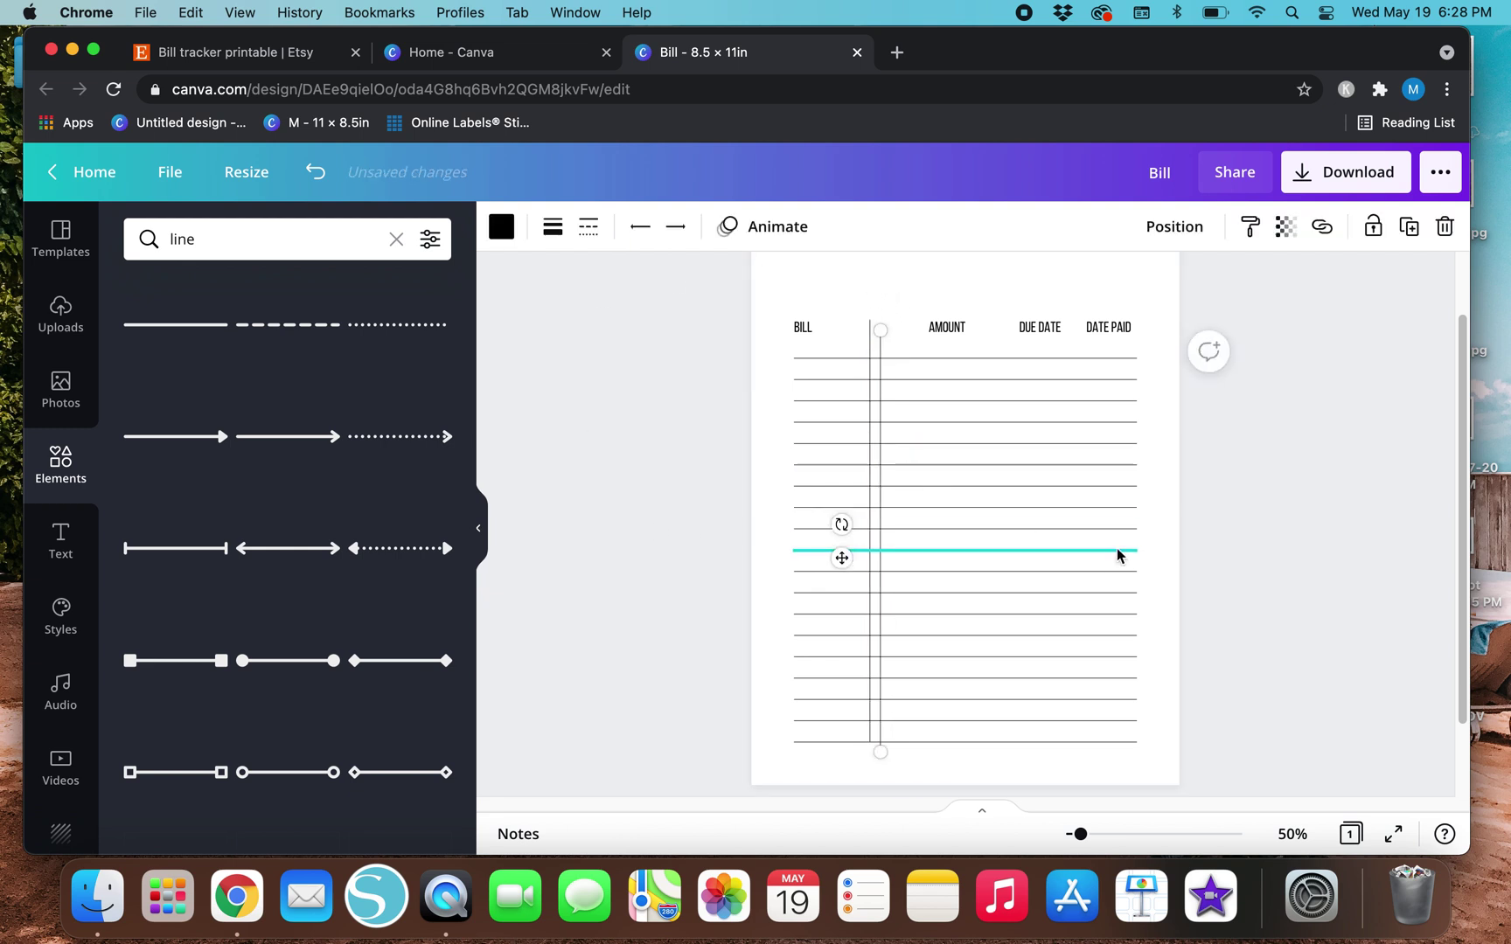
{"action": "left_click_drag", "start_coordinate": [875, 560], "coordinate": [1039, 548]}
{"action": "key", "text": "super+d"}
{"action": "left_click", "coordinate": [1352, 560]}
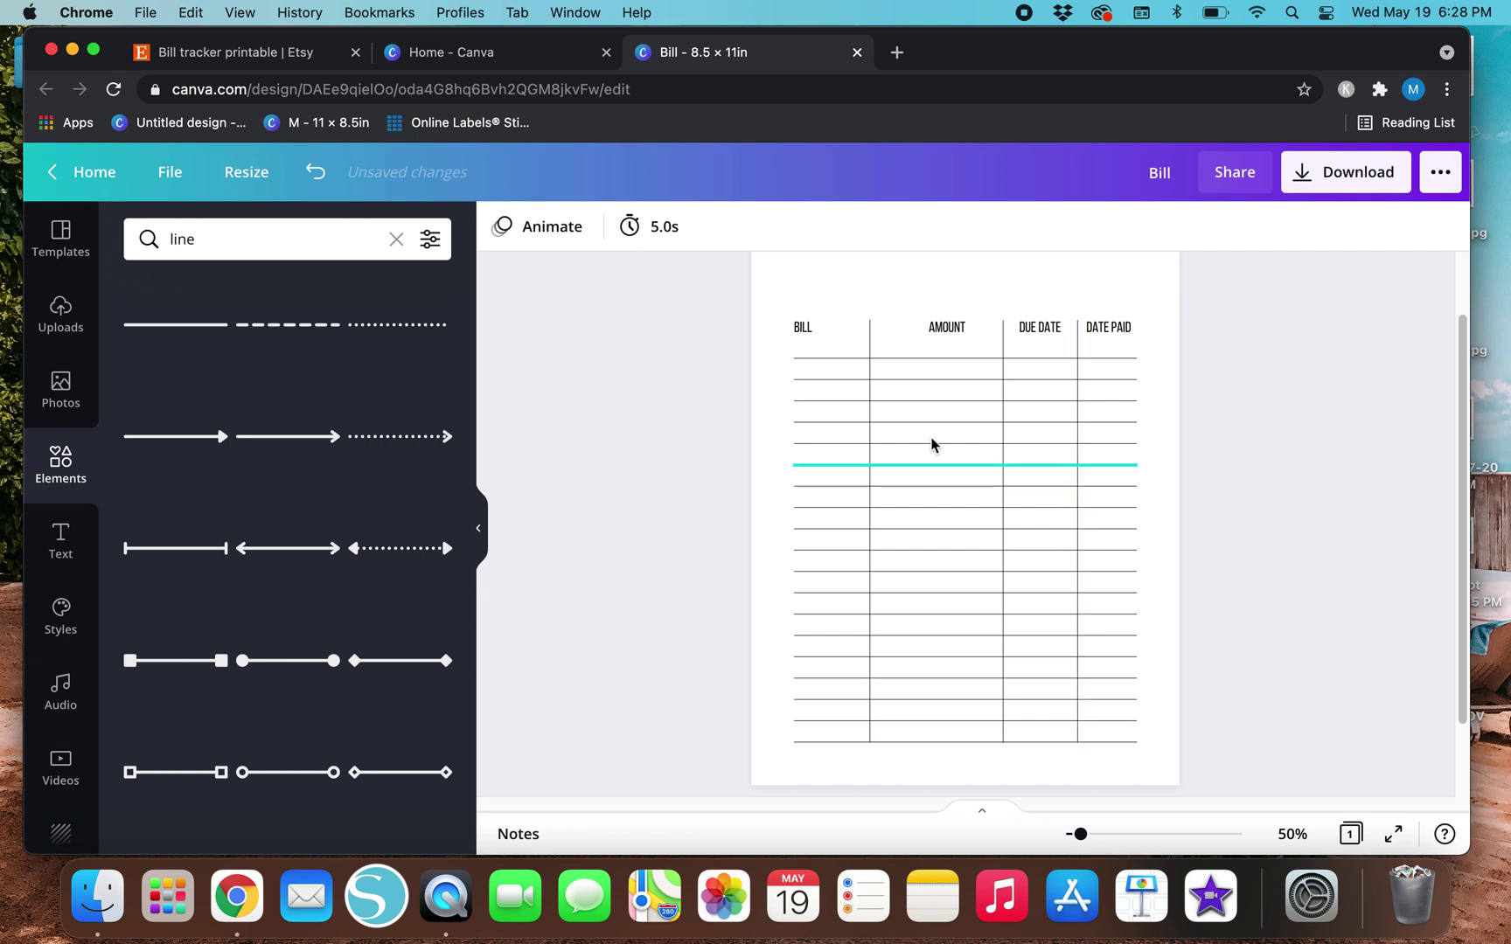
Make two copies of the first ruled line, placing one just below the column headings and one just above them.
{"action": "left_click", "coordinate": [842, 367]}
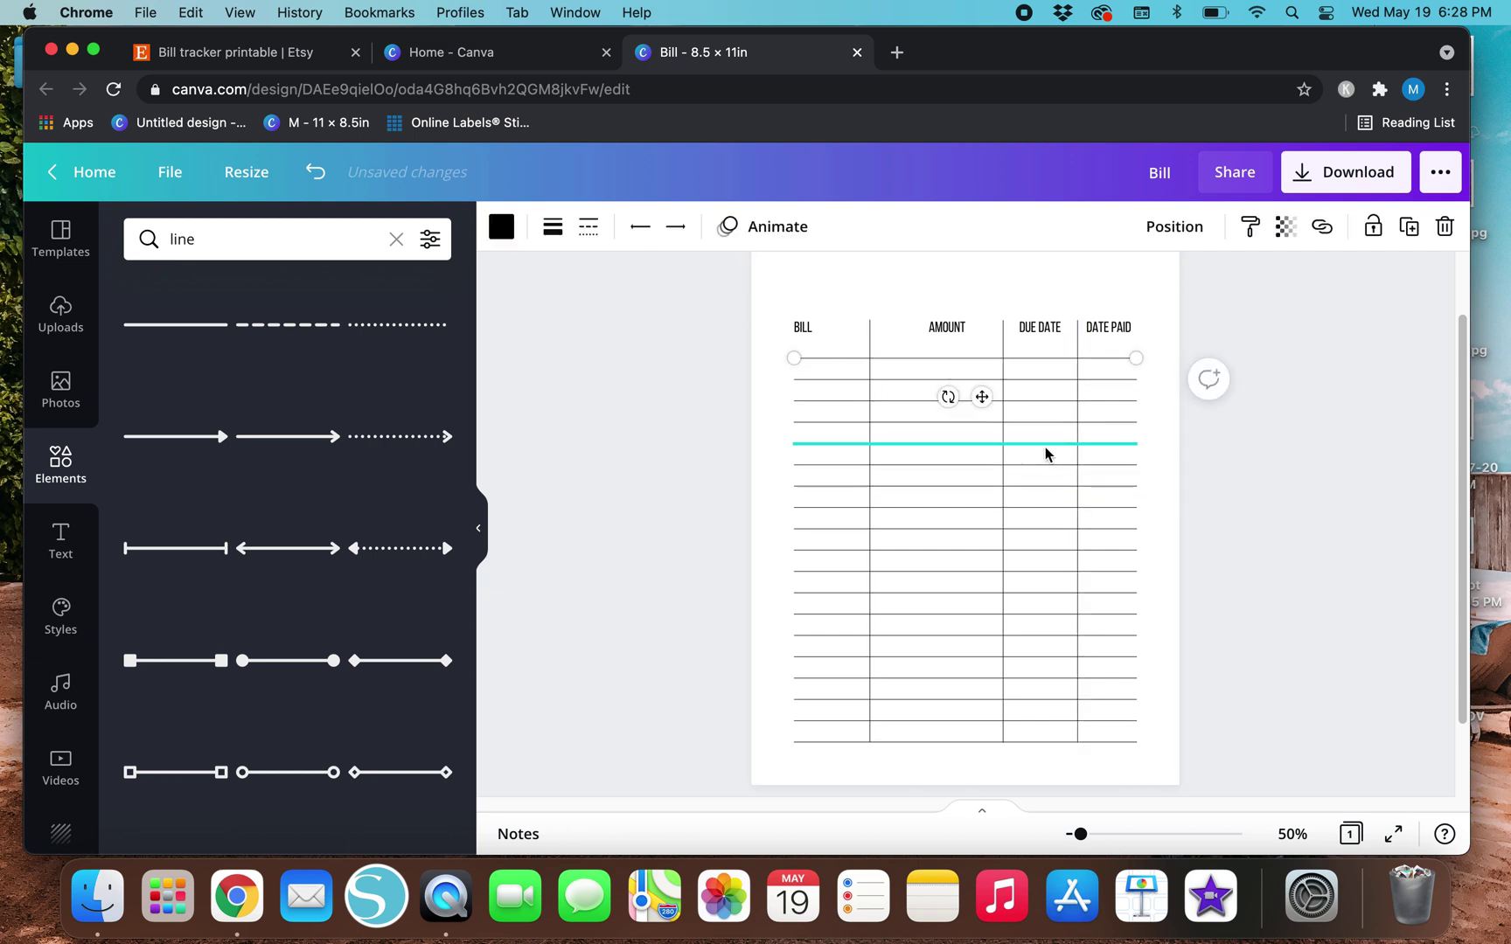
{"action": "key", "text": "shift+Down"}
{"action": "key", "text": "shift+Down"}
{"action": "left_click_drag", "start_coordinate": [989, 408], "coordinate": [981, 385]}
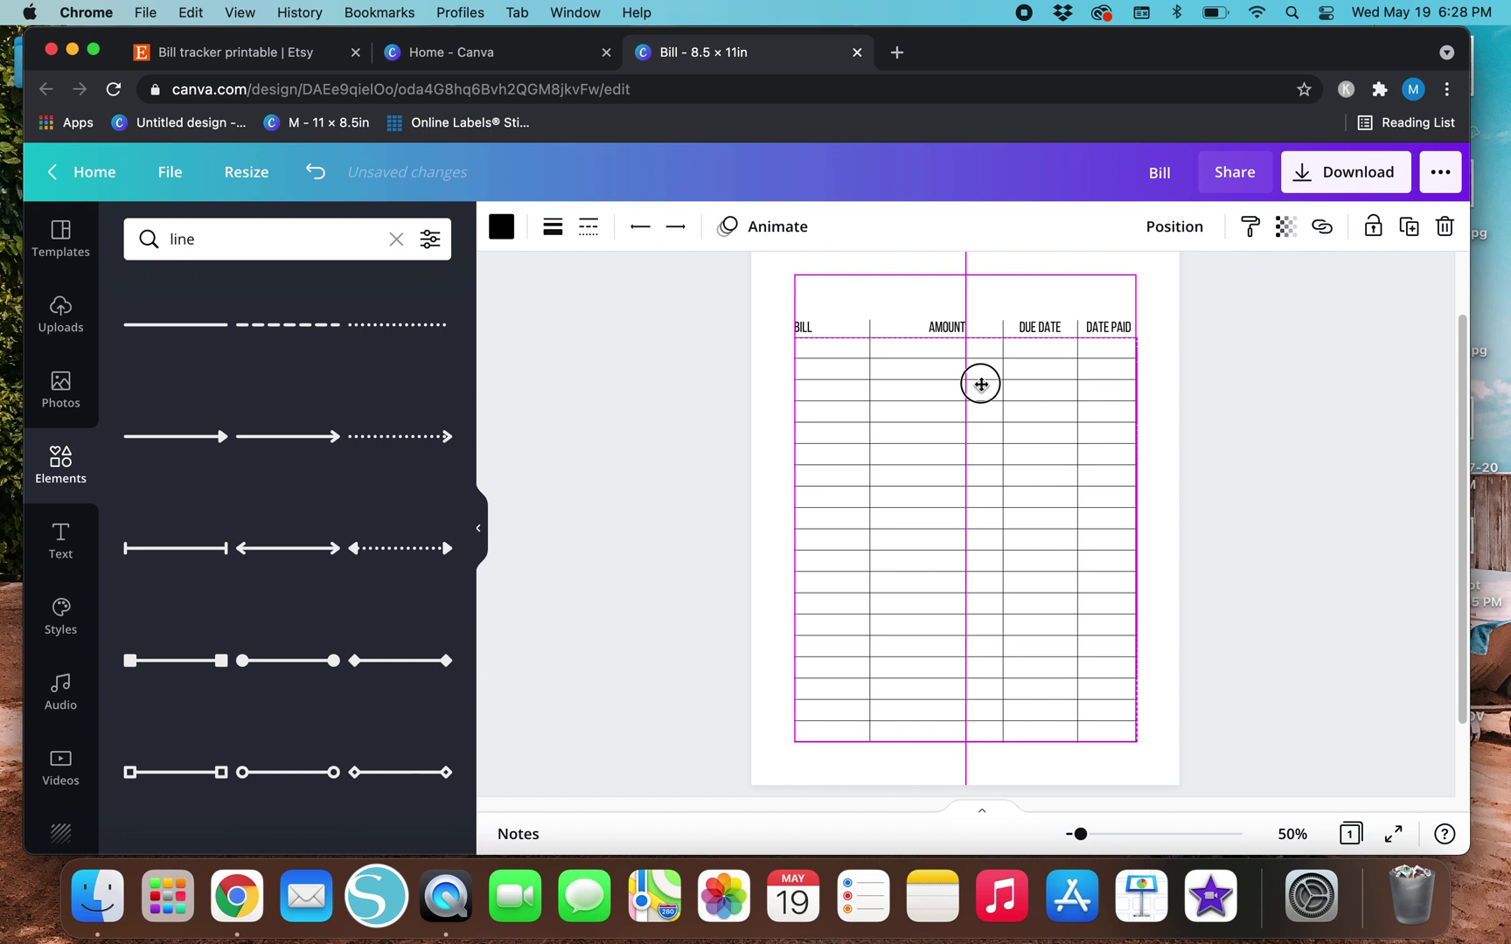
{"action": "left_click_drag", "start_coordinate": [981, 385], "coordinate": [990, 355]}
Select all the horizontal lines and space them evenly vertically.
{"action": "left_click_drag", "start_coordinate": [837, 282], "coordinate": [839, 755]}
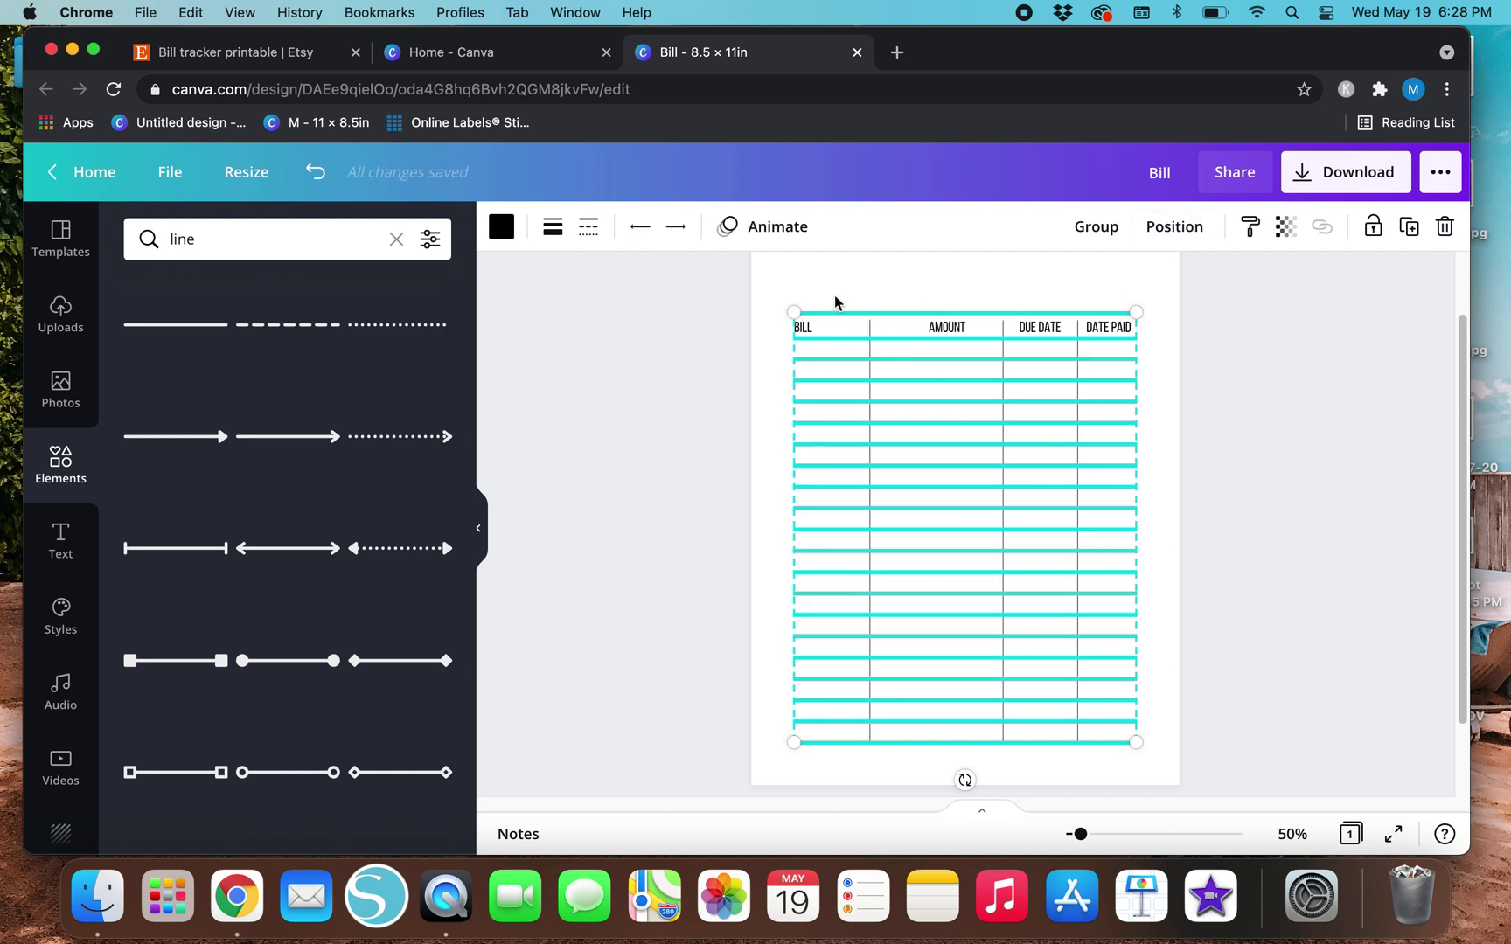
{"action": "left_click", "coordinate": [1175, 226]}
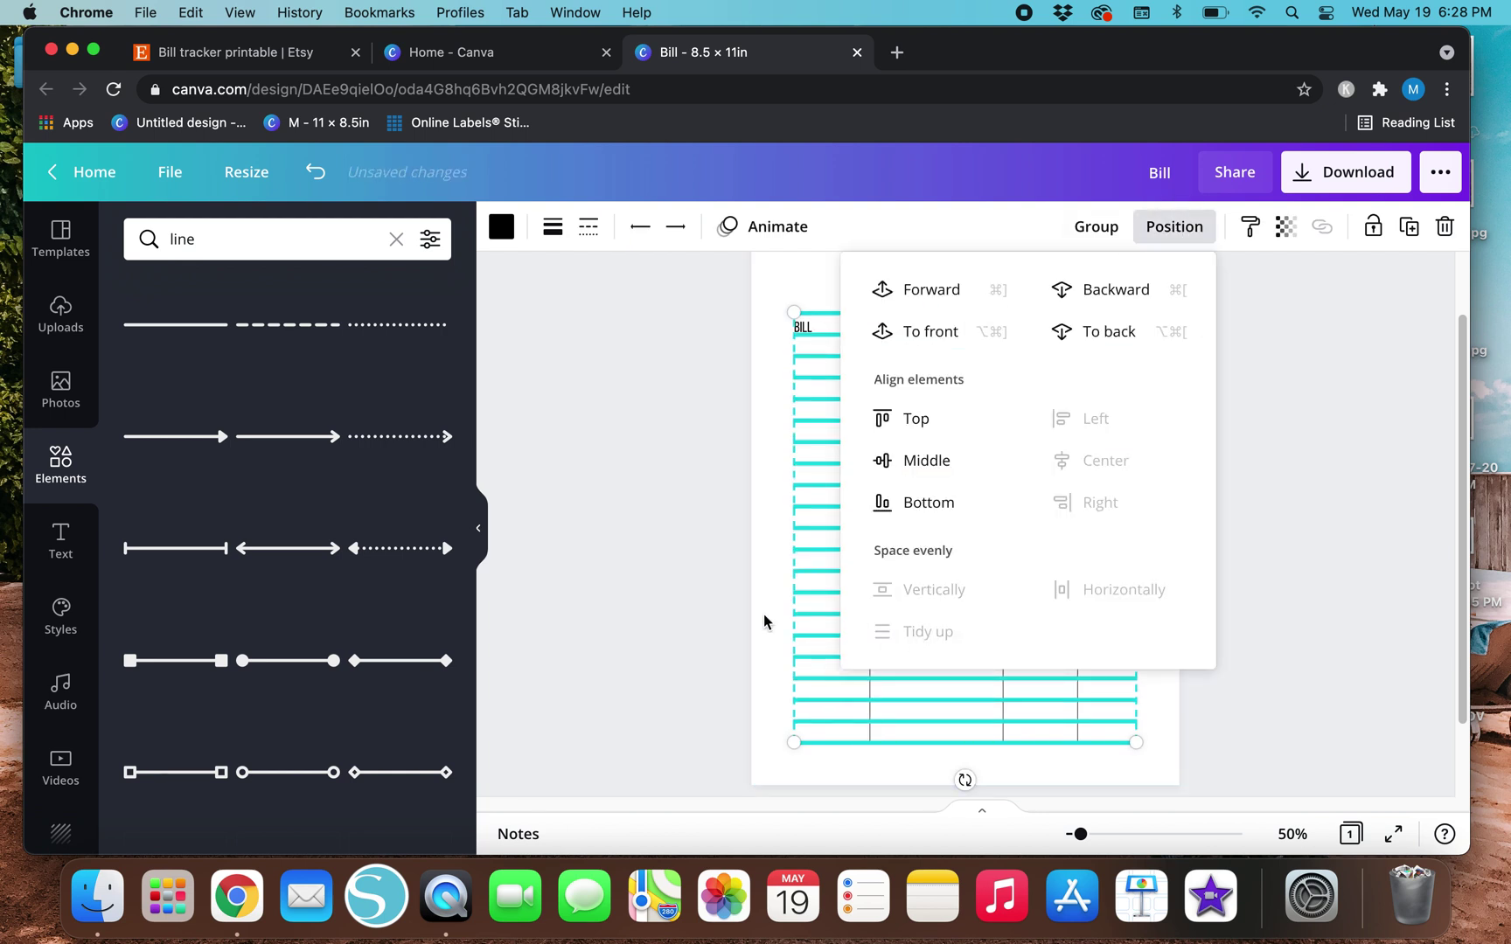
{"action": "left_click", "coordinate": [664, 588]}
{"action": "left_click", "coordinate": [664, 588]}
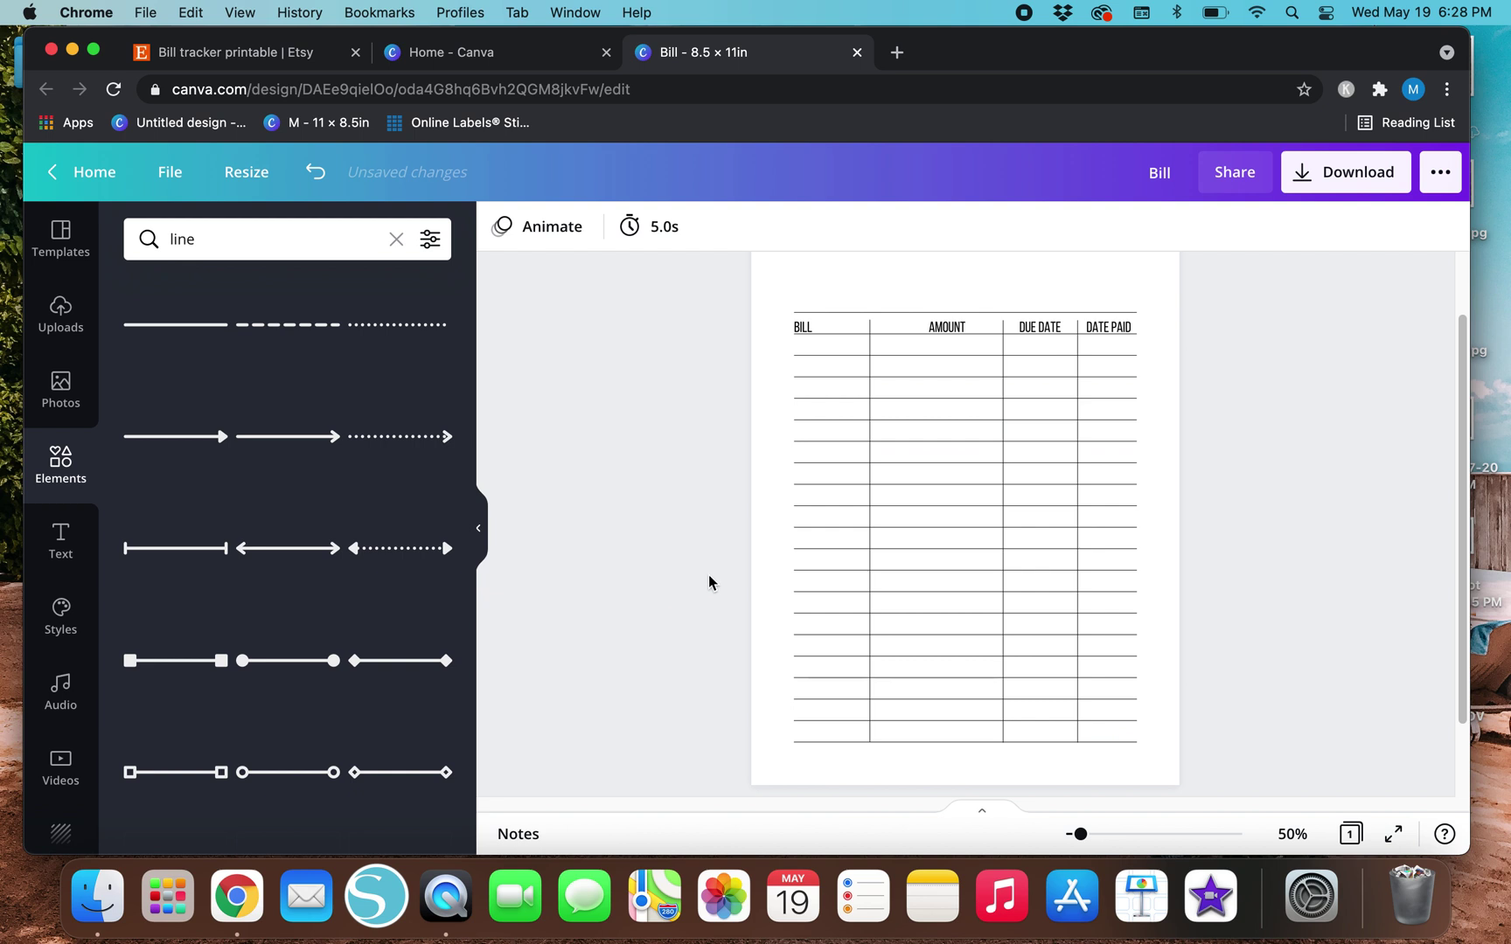
Extend the three vertical dividers upward to meet the line above the headings.
{"action": "left_click", "coordinate": [868, 398]}
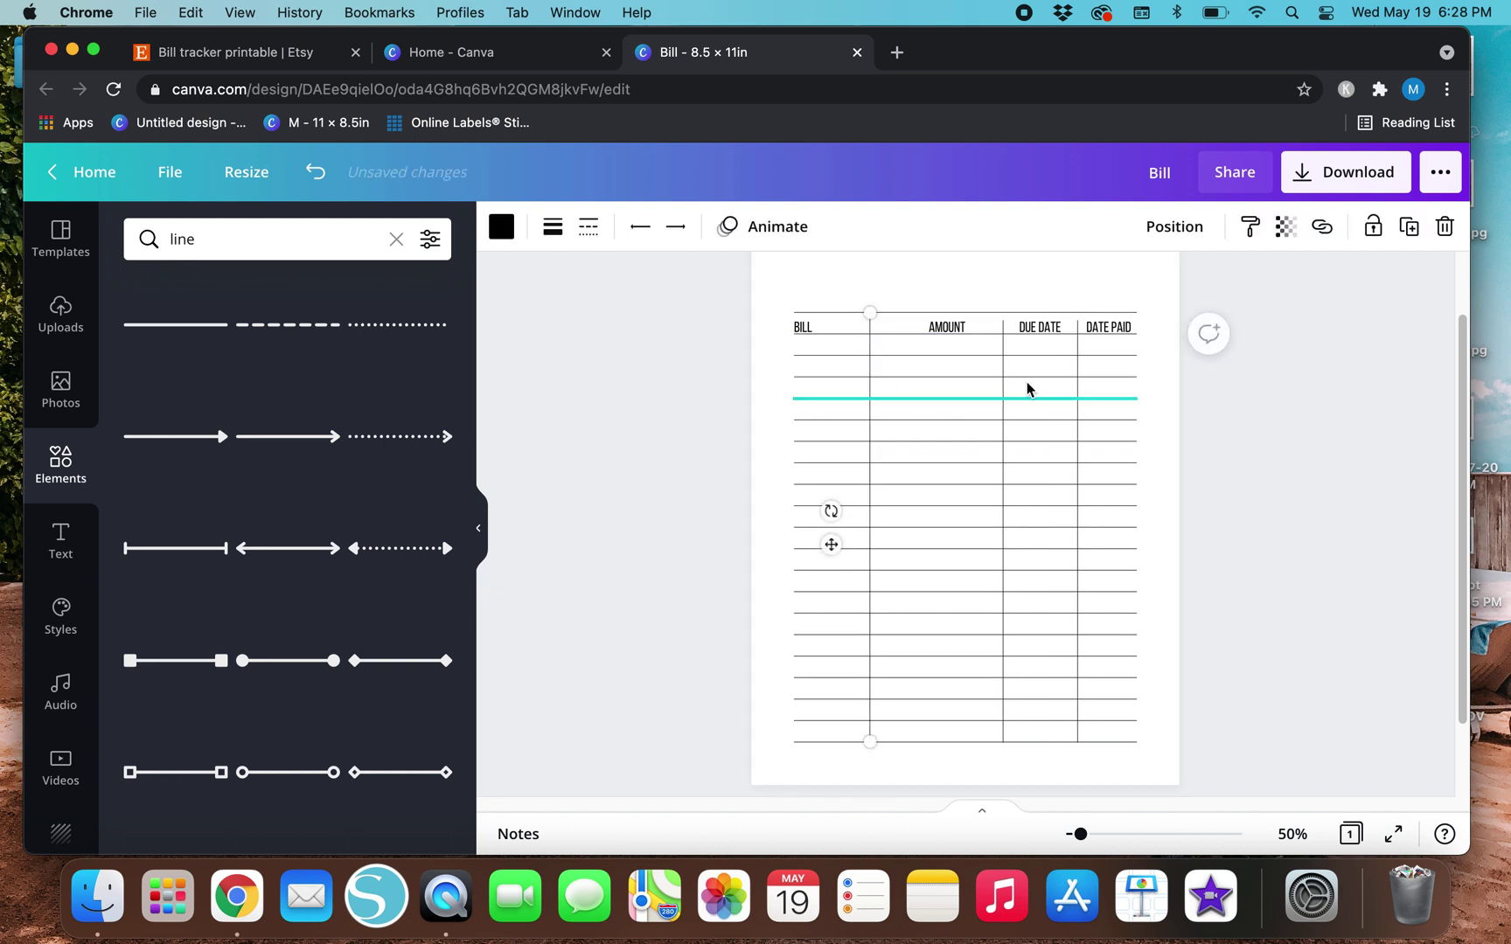
{"action": "left_click", "coordinate": [1003, 389]}
{"action": "left_click_drag", "start_coordinate": [1003, 322], "coordinate": [1077, 313]}
{"action": "left_click", "coordinate": [1078, 372]}
{"action": "left_click", "coordinate": [1207, 336]}
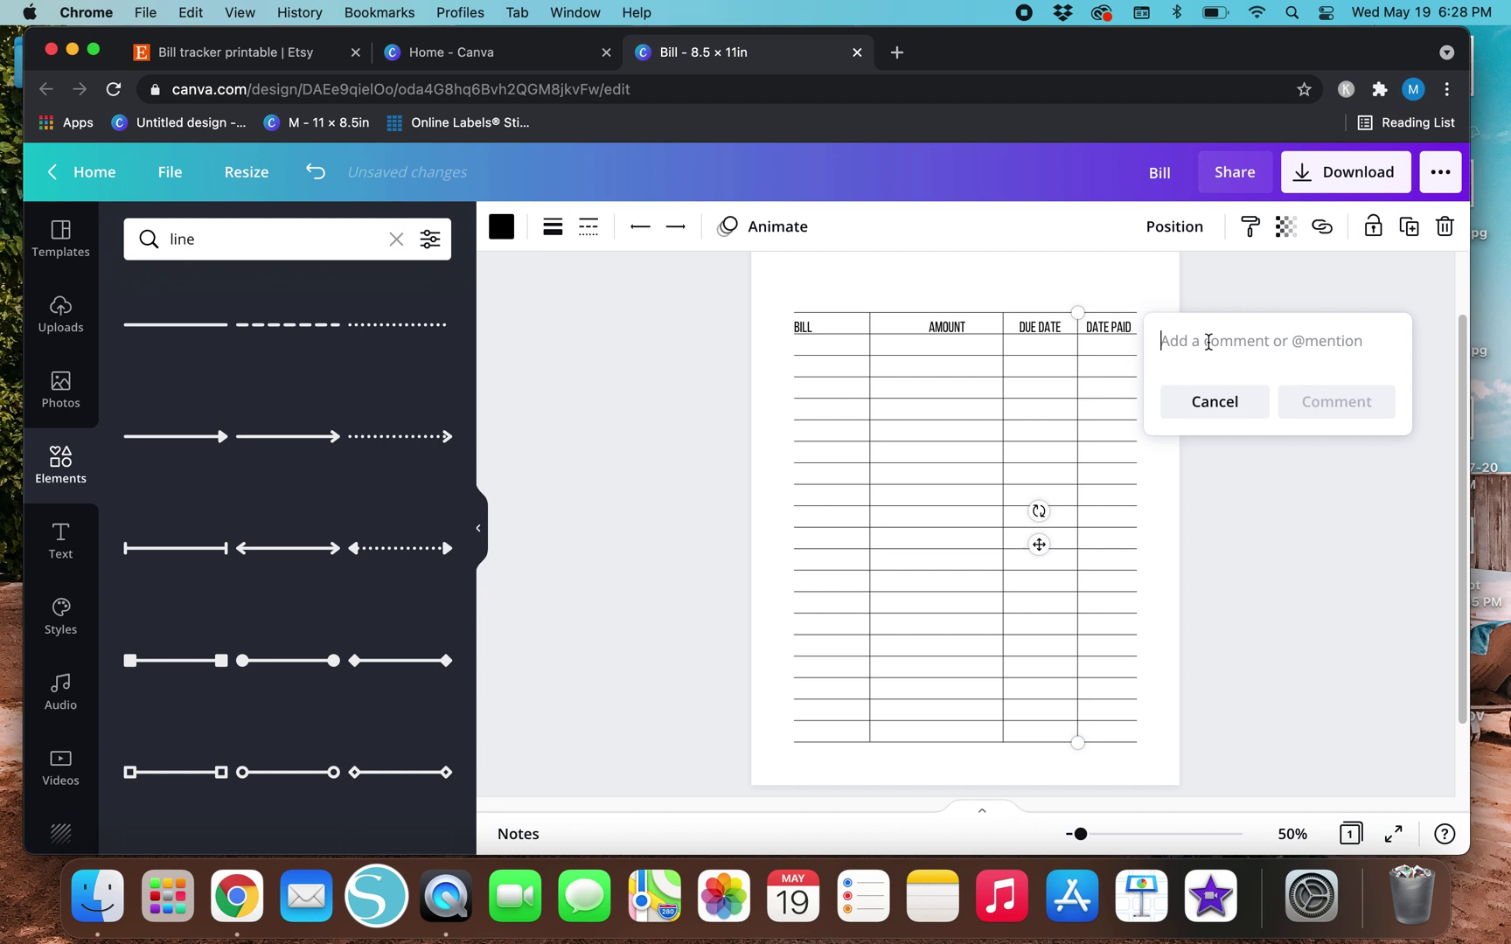
{"action": "left_click", "coordinate": [1227, 441]}
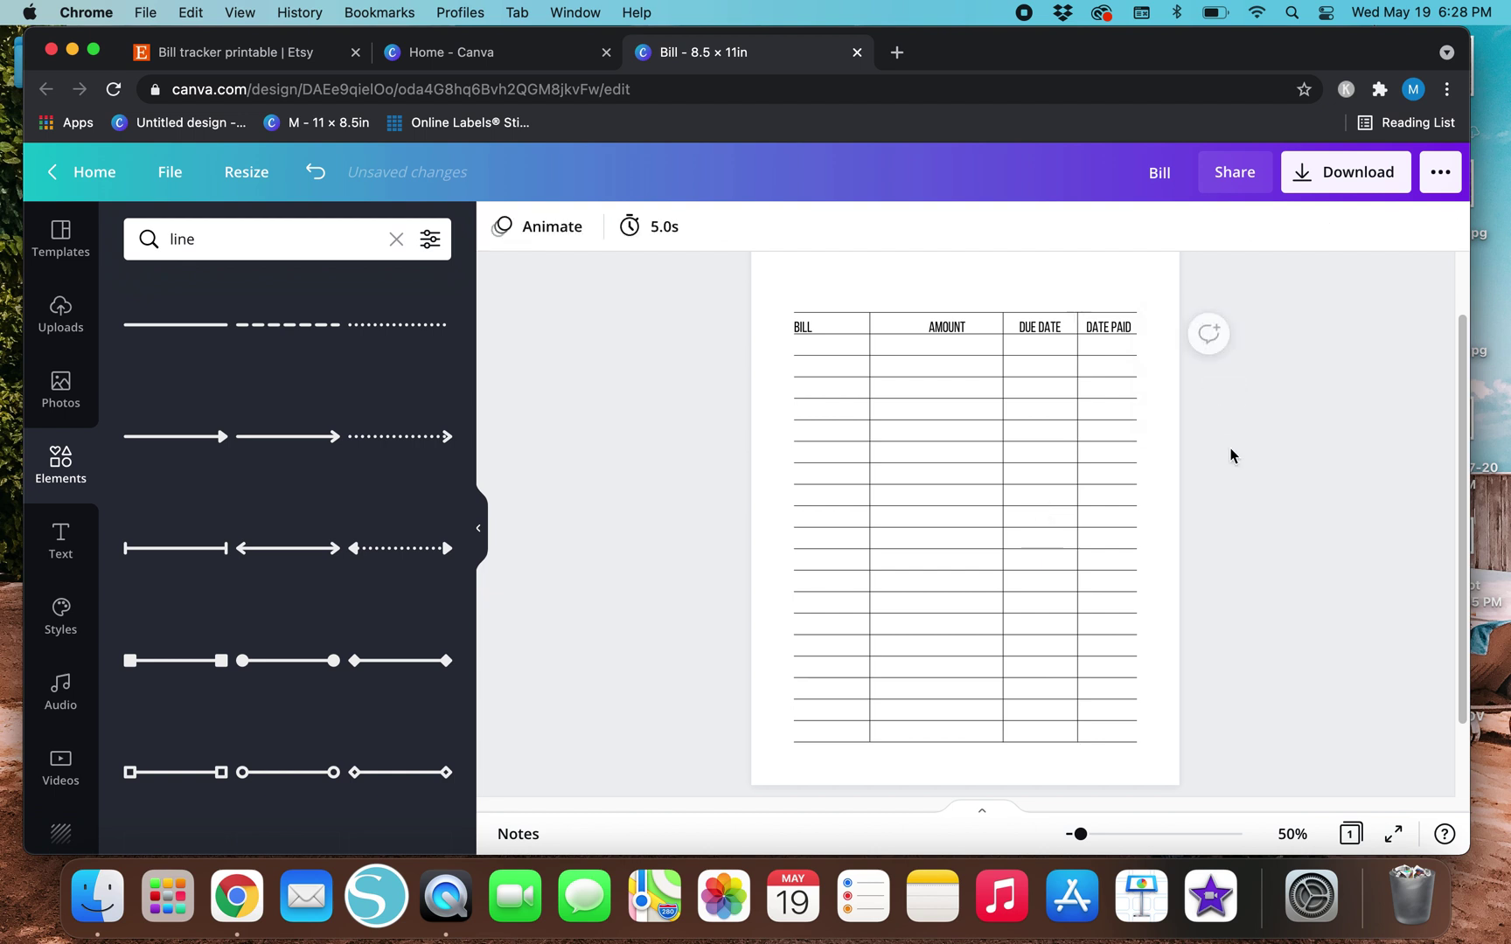
Duplicate the vertical divider twice and place the copies along the left and right ends of the ruled lines to close the table.
{"action": "left_click", "coordinate": [871, 602]}
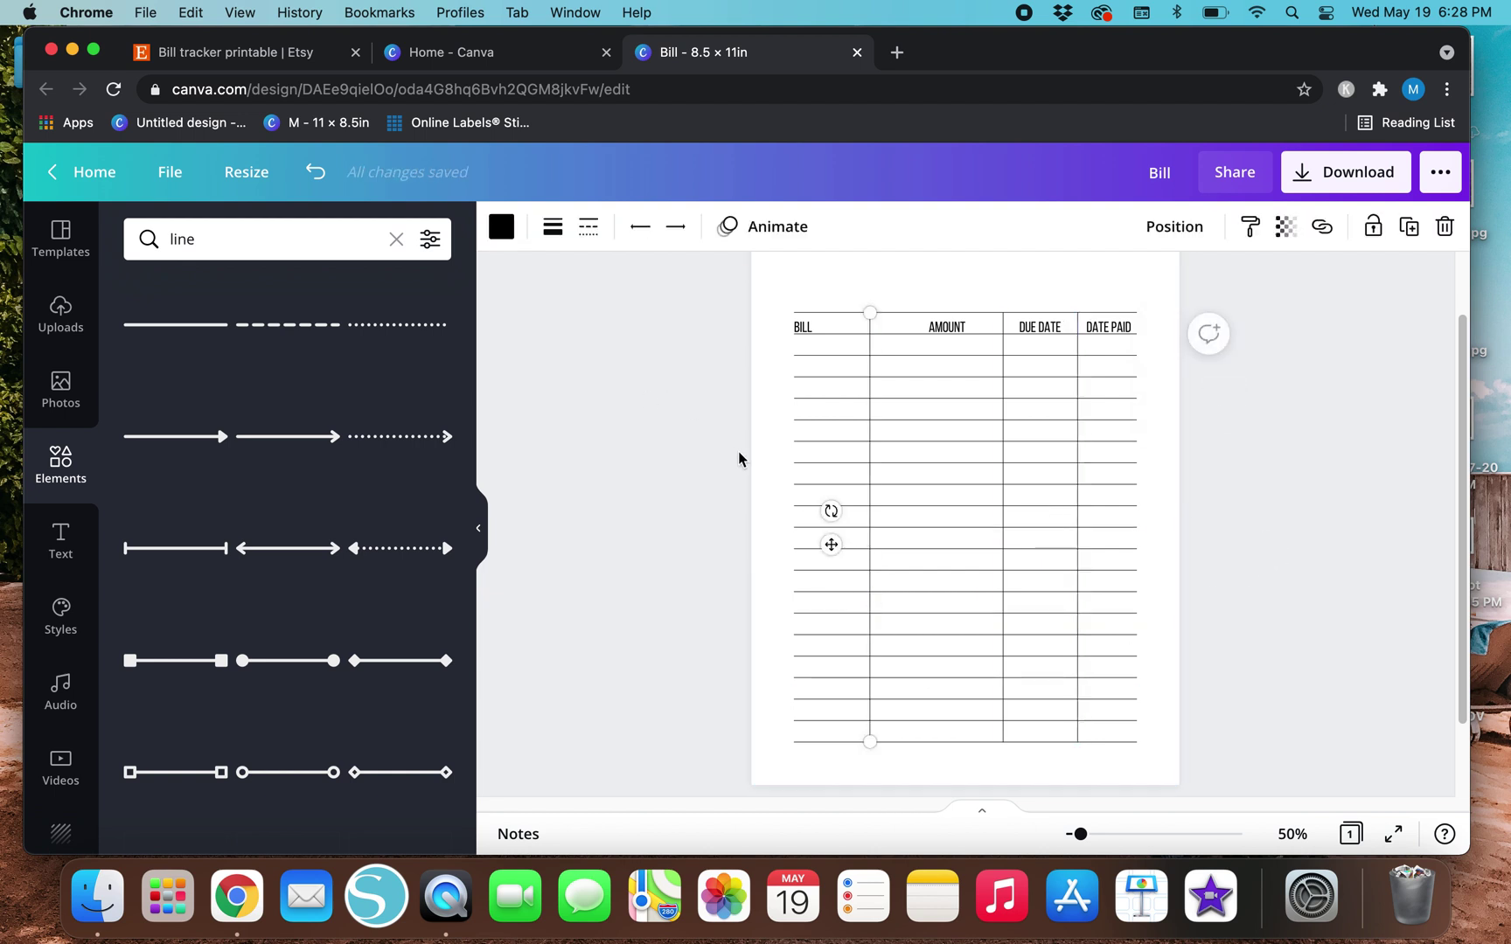
{"action": "key", "text": "super+d"}
{"action": "left_click_drag", "start_coordinate": [840, 555], "coordinate": [758, 543]}
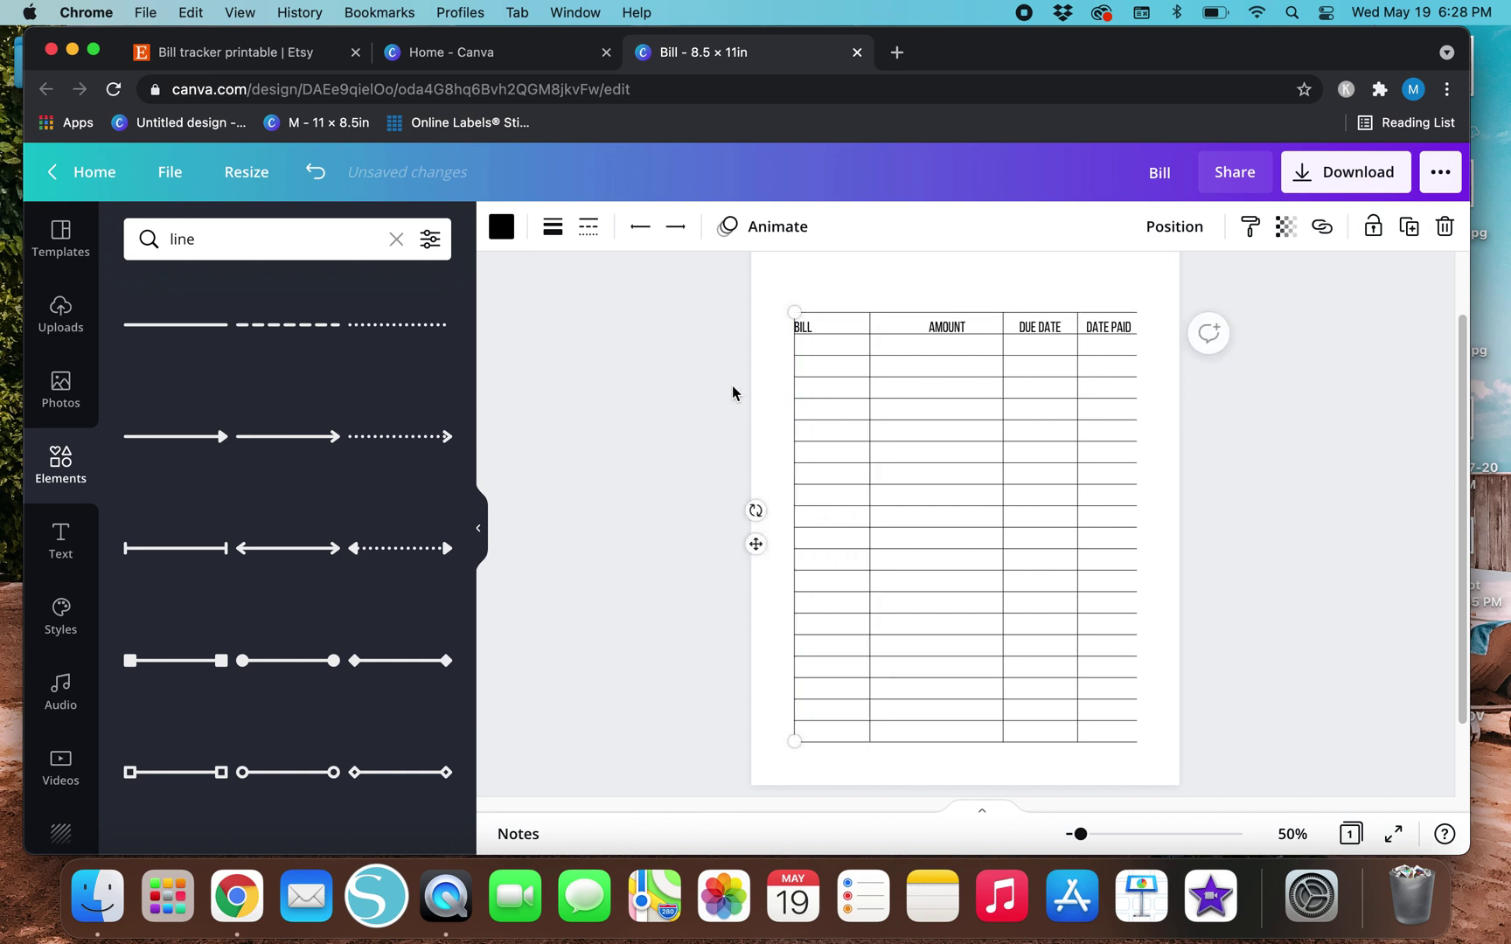
{"action": "left_click", "coordinate": [762, 438]}
{"action": "left_click_drag", "start_coordinate": [792, 448], "coordinate": [795, 457]}
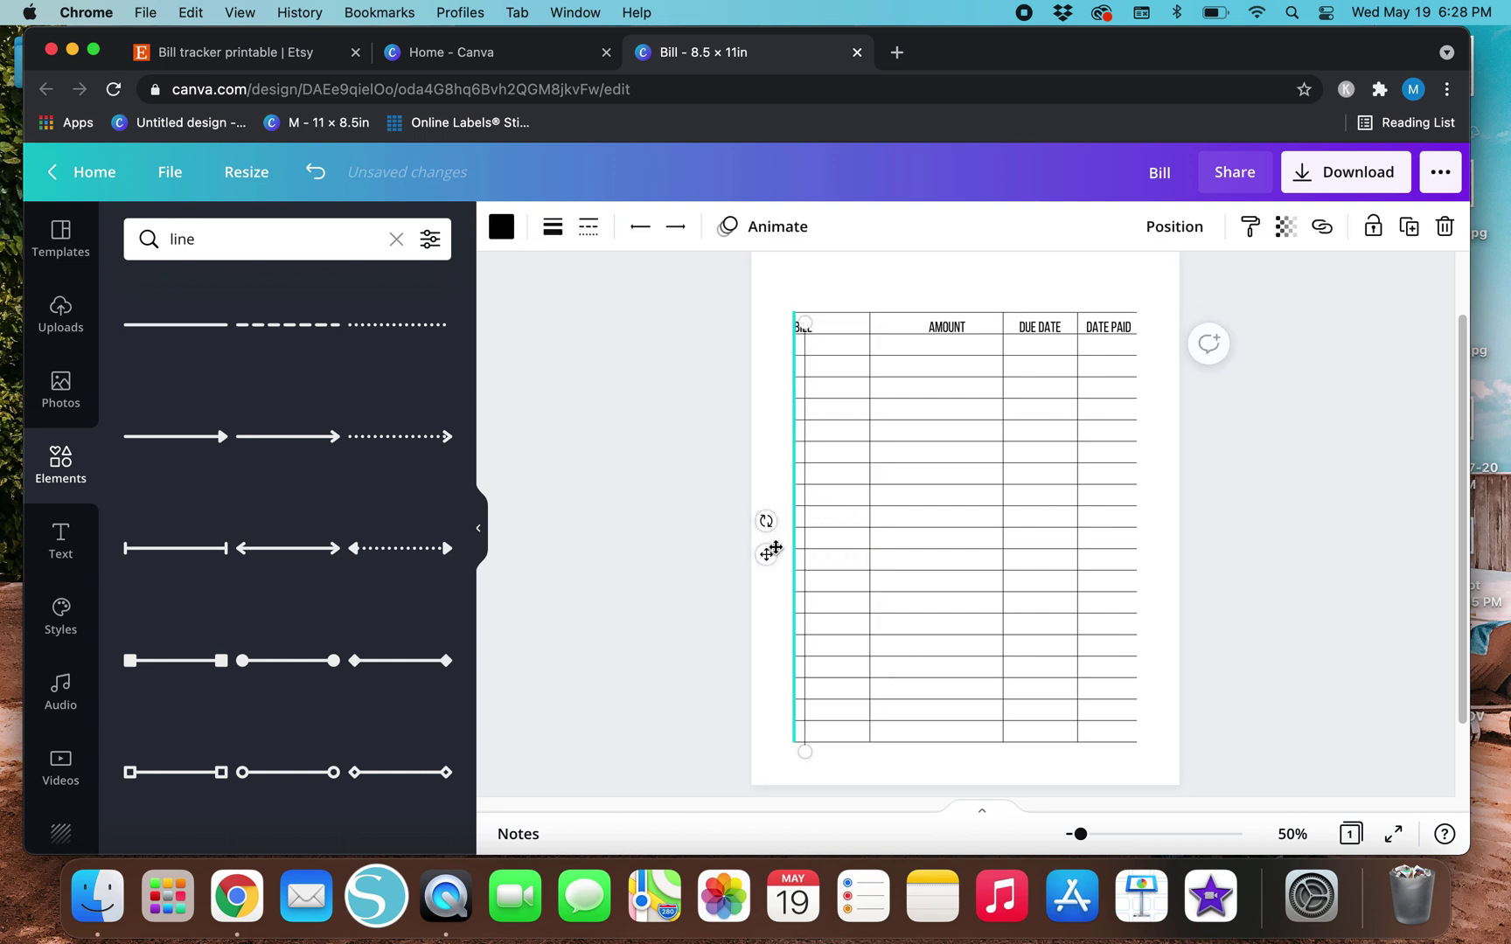
{"action": "left_click_drag", "start_coordinate": [766, 555], "coordinate": [1135, 551]}
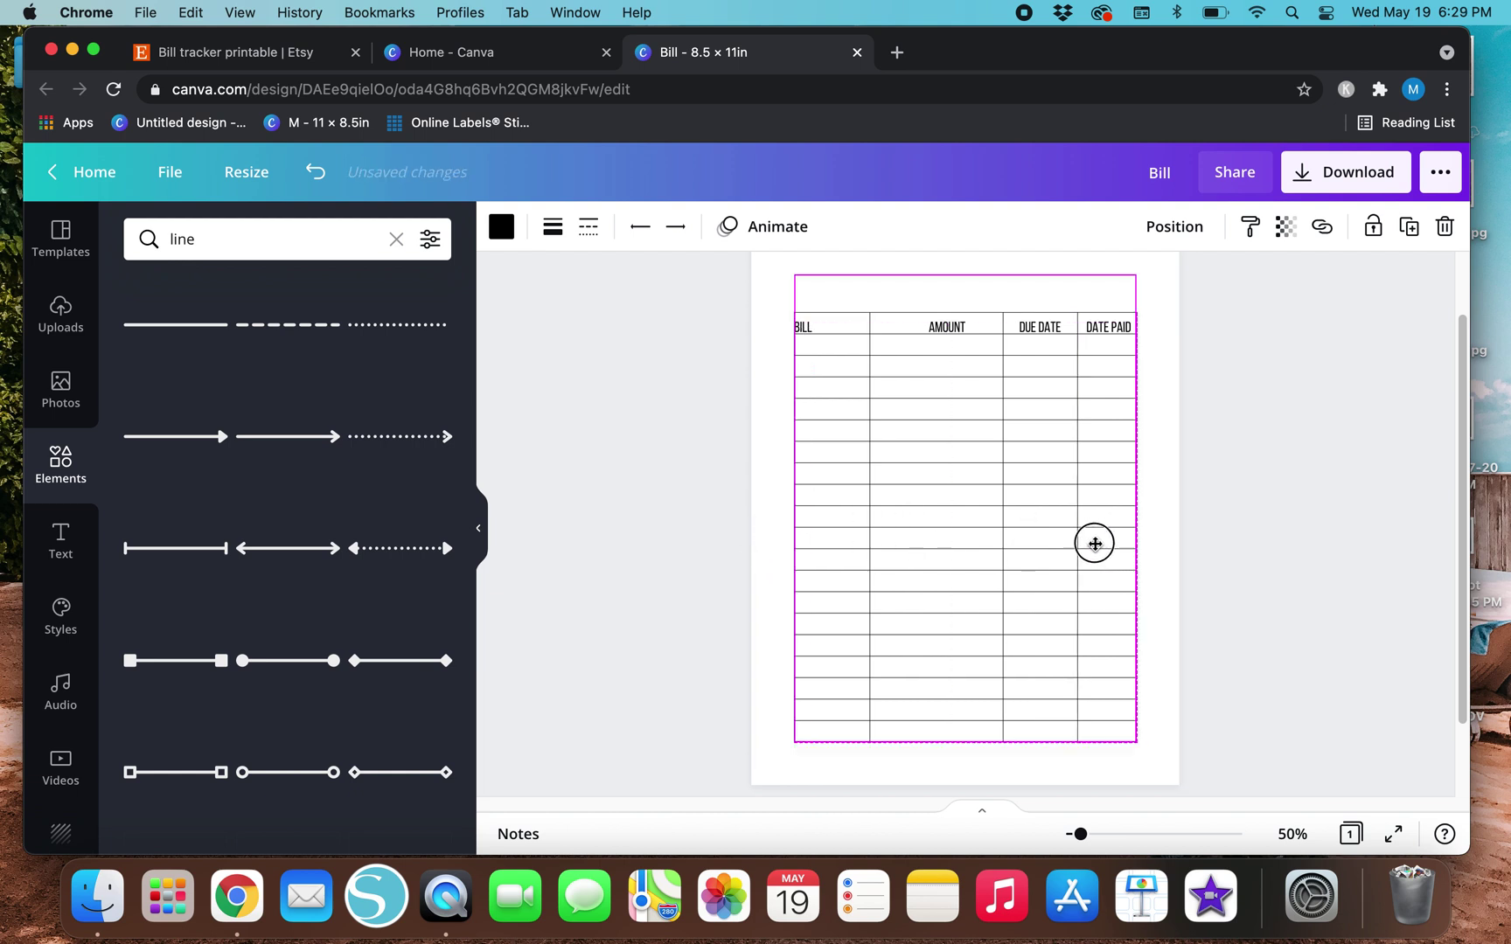
{"action": "left_click", "coordinate": [1295, 547]}
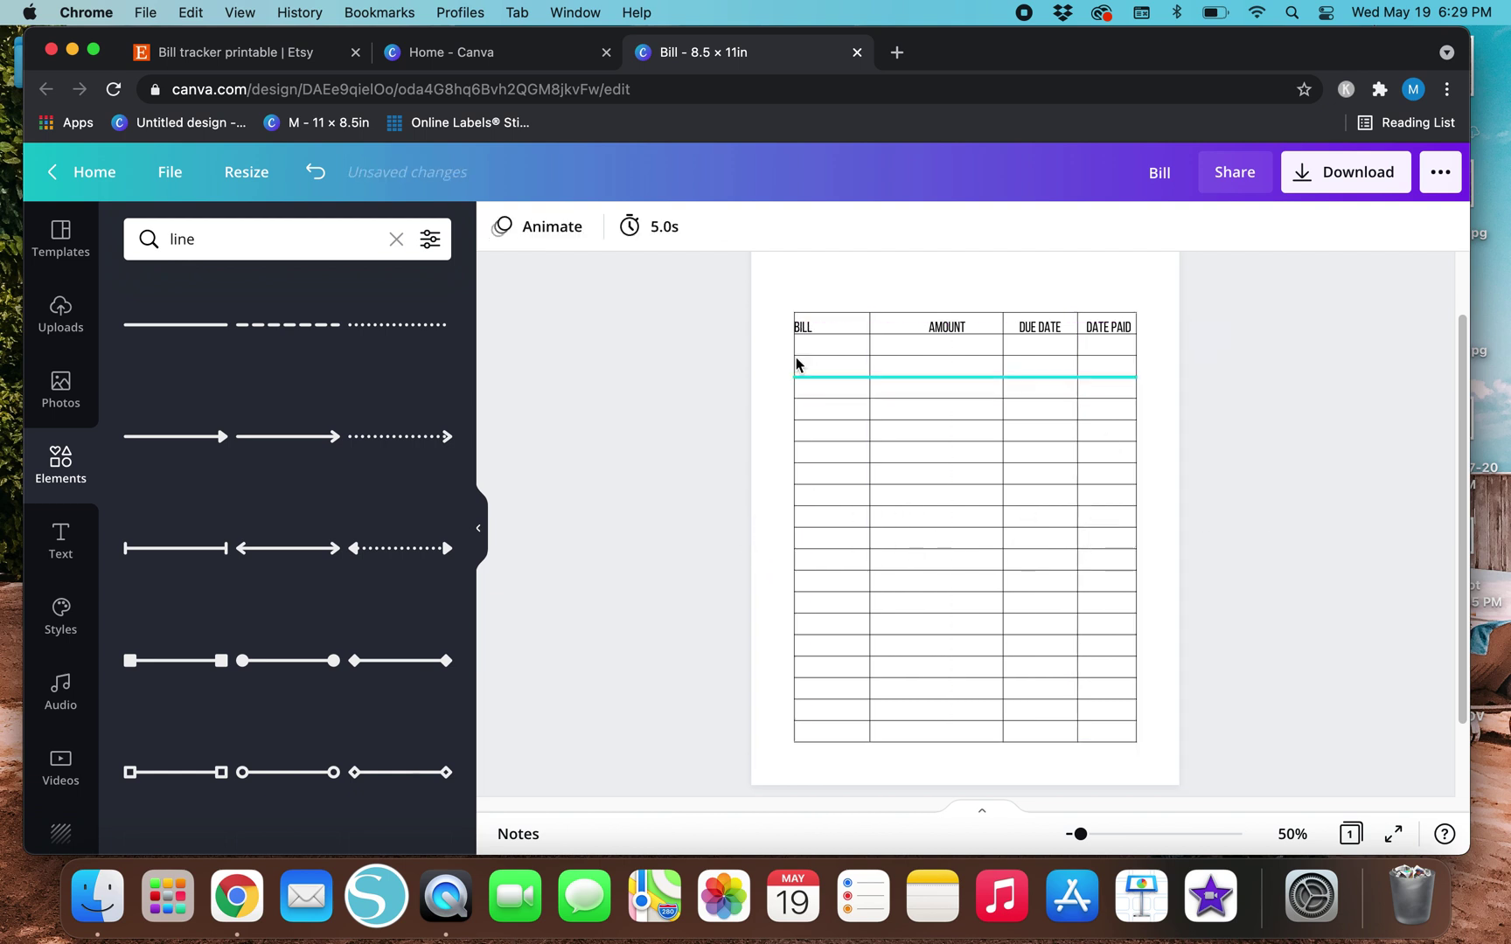
Move the BILL heading right, away from the table's left border and toward the middle of its column.
{"action": "left_click", "coordinate": [809, 329]}
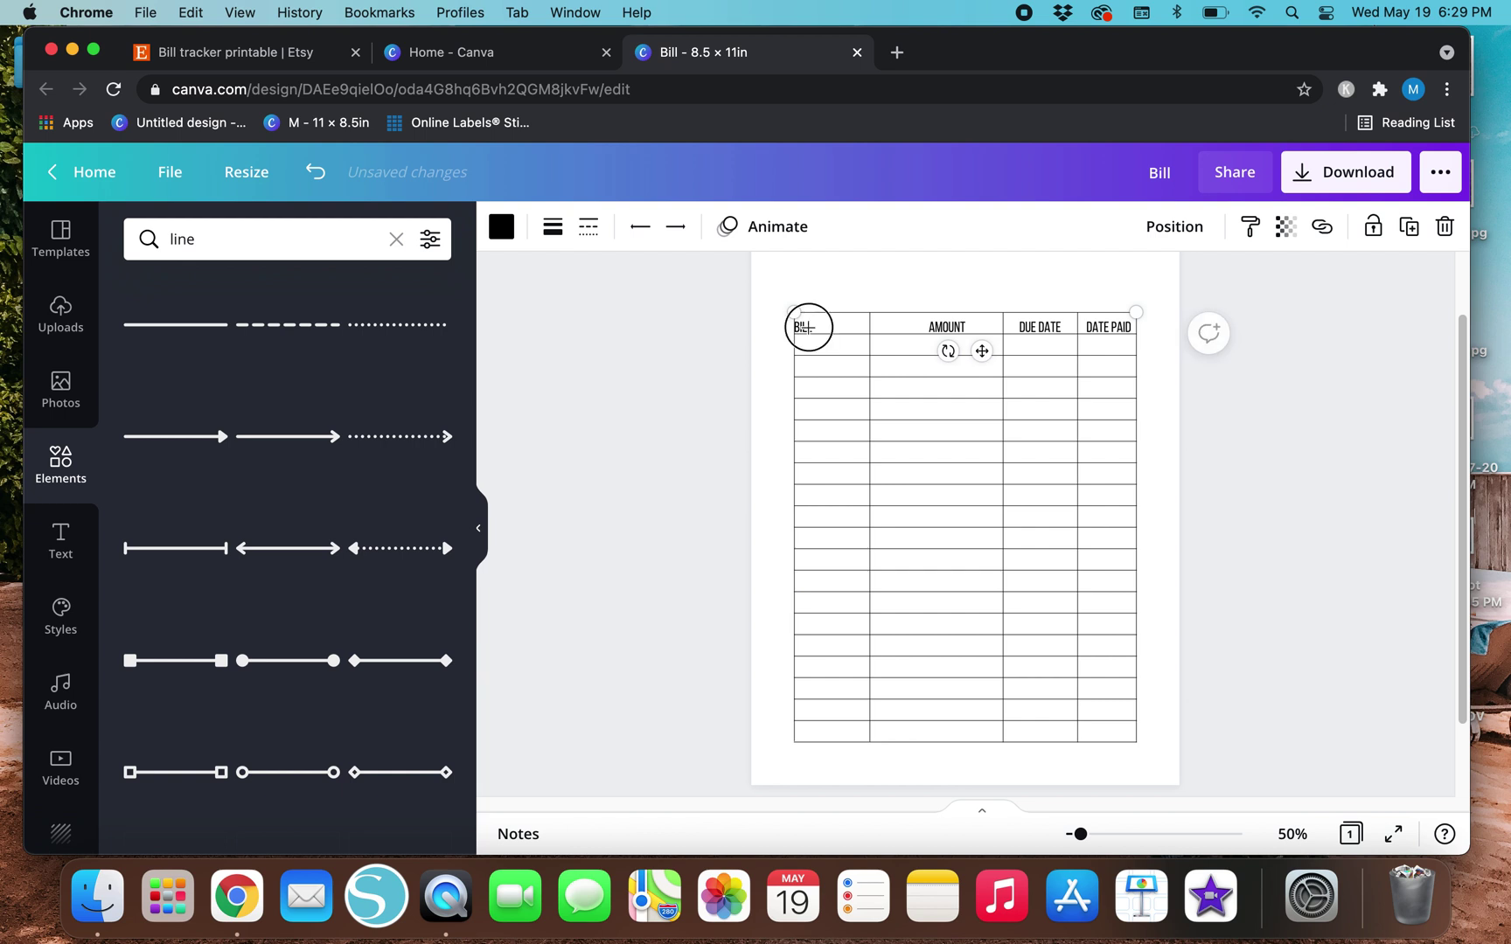
{"action": "left_click", "coordinate": [732, 350]}
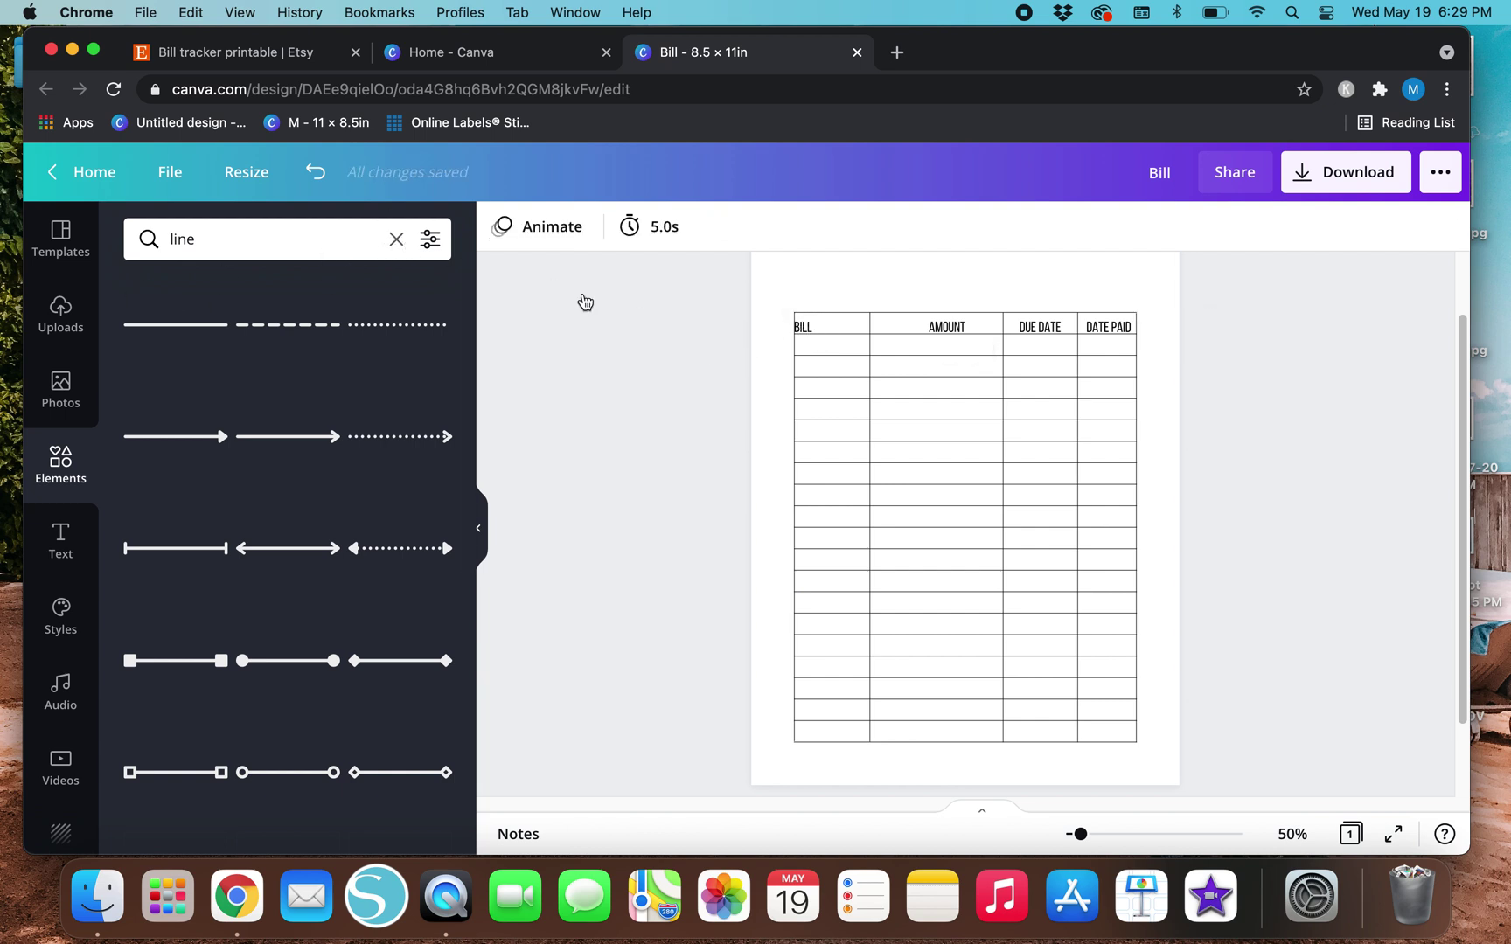
{"action": "left_click", "coordinate": [767, 385]}
{"action": "key", "text": "super+equal"}
{"action": "key", "text": "super+equal"}
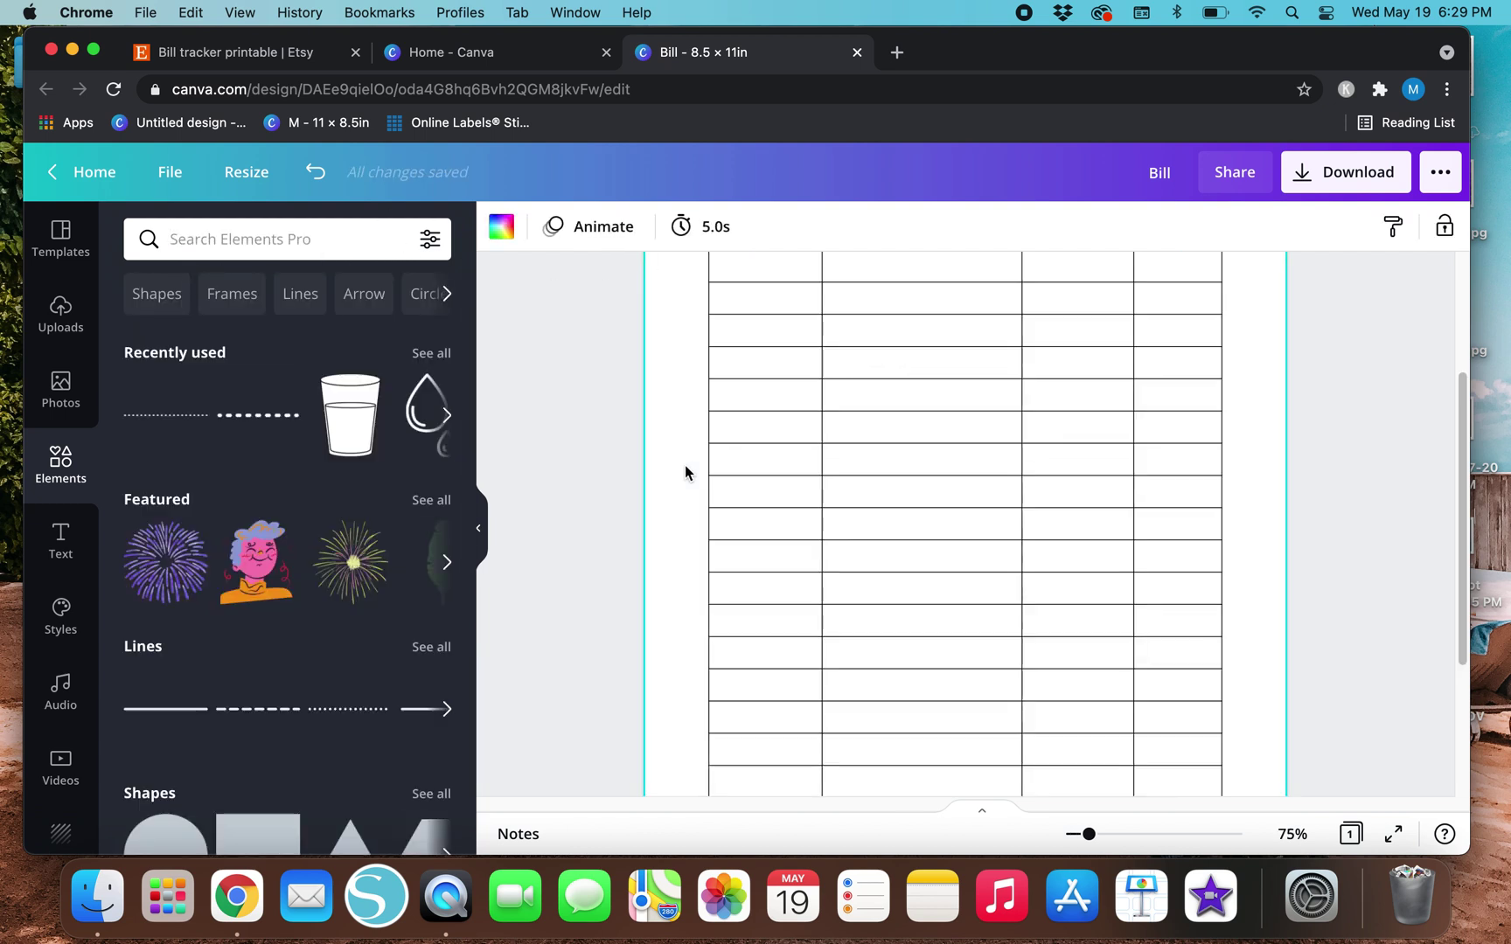
{"action": "scroll", "coordinate": [685, 473], "scroll_direction": "up", "scroll_amount": 5}
{"action": "left_click", "coordinate": [659, 501]}
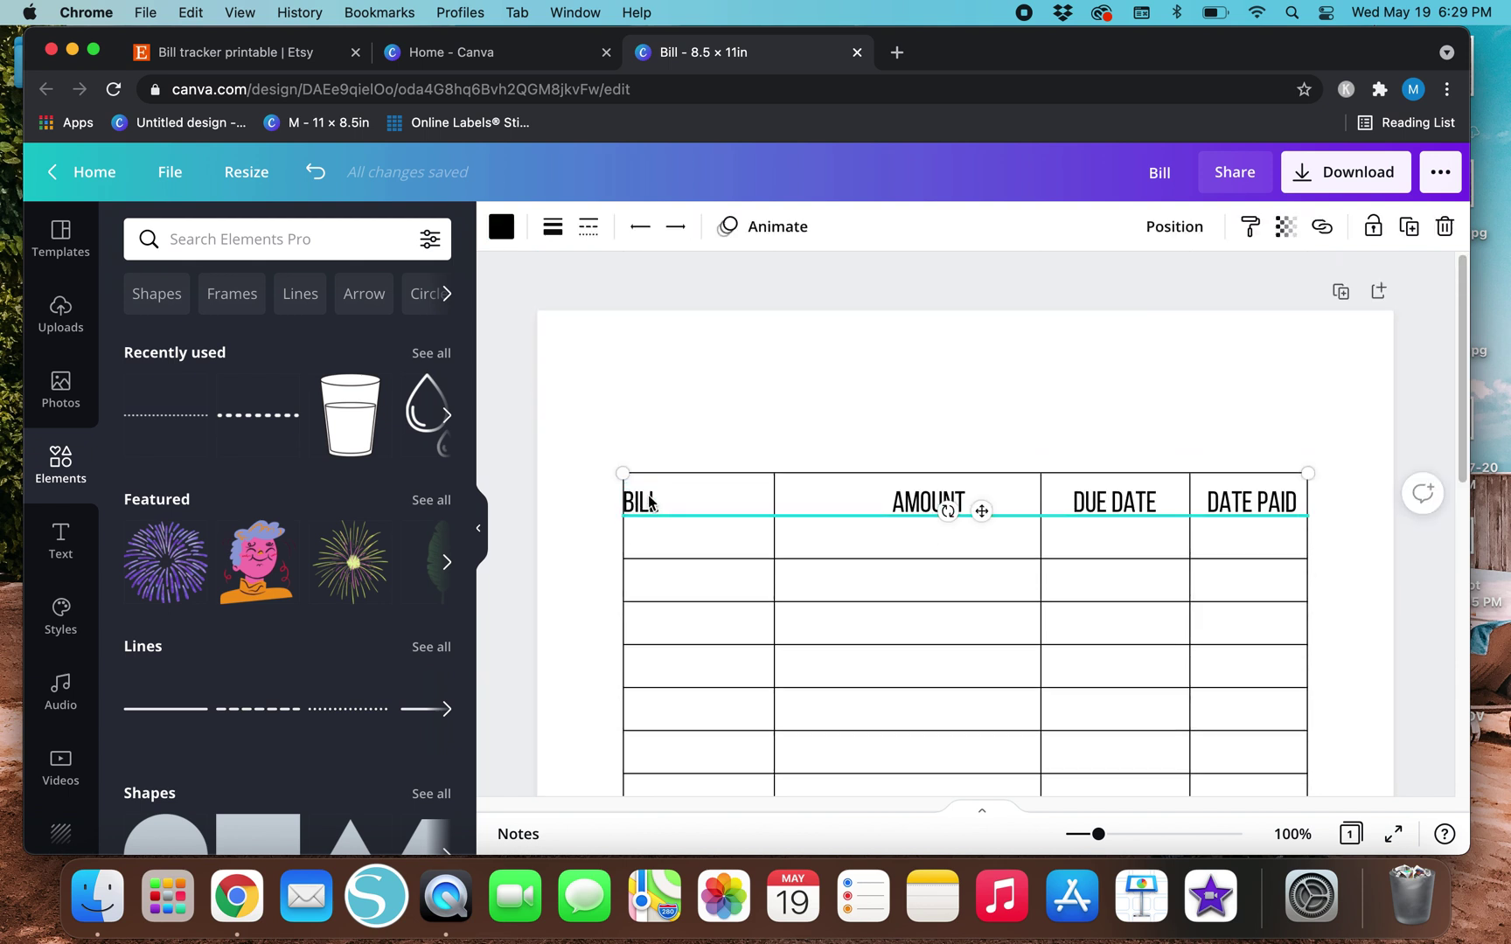
{"action": "left_click", "coordinate": [649, 494]}
{"action": "left_click_drag", "start_coordinate": [695, 569], "coordinate": [702, 564]}
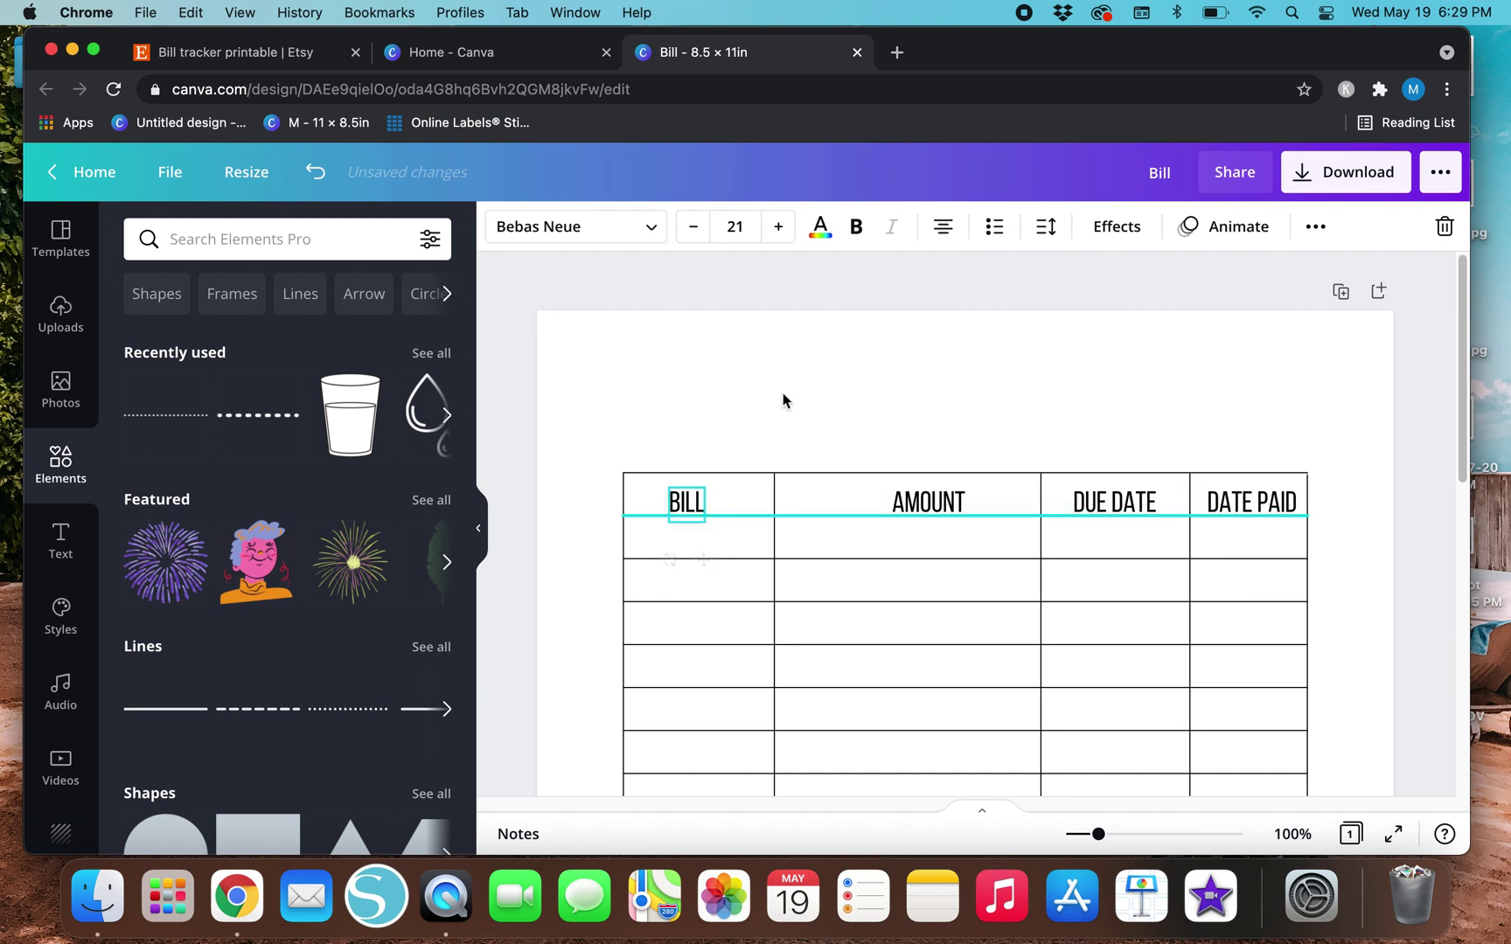
Nudge the BILL heading up and slightly right until it is centred in its header cell.
{"action": "key", "text": "Up"}
{"action": "key", "text": "Up"}
{"action": "key", "text": "Up"}
{"action": "key", "text": "Up"}
{"action": "key", "text": "Up"}
{"action": "key", "text": "Up"}
{"action": "key", "text": "Up"}
{"action": "key", "text": "Up"}
{"action": "key", "text": "Up"}
{"action": "key", "text": "Up"}
{"action": "key", "text": "Up"}
{"action": "key", "text": "Up"}
{"action": "key", "text": "Up"}
{"action": "key", "text": "Down"}
{"action": "key", "text": "Down"}
{"action": "key", "text": "Down"}
{"action": "key", "text": "Down"}
{"action": "key", "text": "Down"}
{"action": "key", "text": "Down"}
{"action": "key", "text": "Down"}
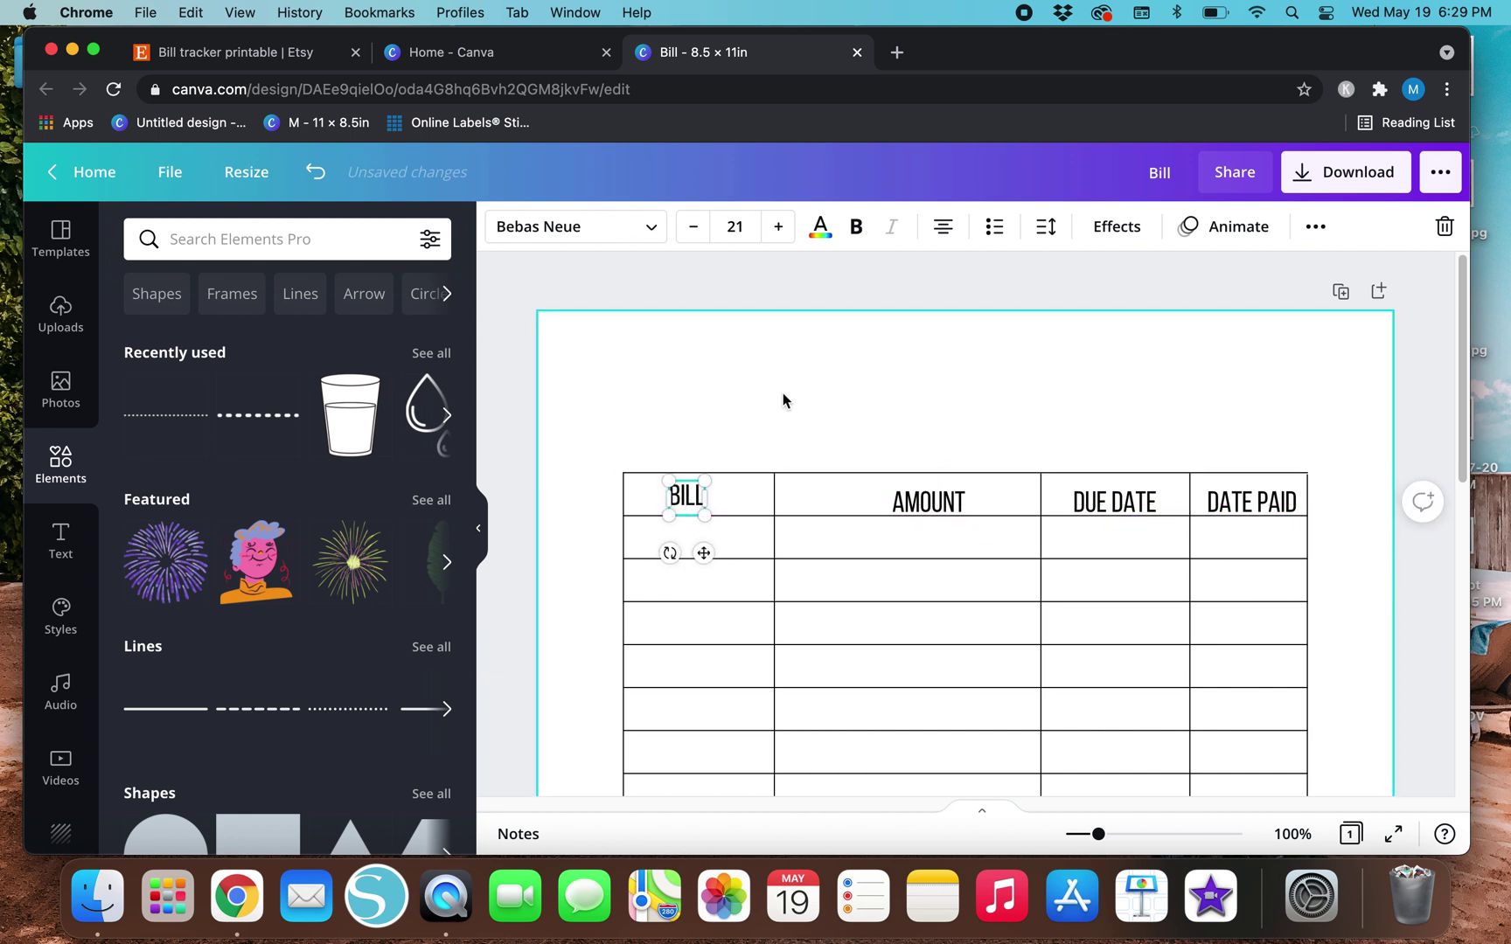
{"action": "key", "text": "Right"}
{"action": "key", "text": "Right"}
{"action": "key", "text": "Right"}
{"action": "key", "text": "Right"}
{"action": "key", "text": "Right"}
{"action": "key", "text": "Right"}
{"action": "key", "text": "Right"}
{"action": "key", "text": "Right"}
{"action": "left_click", "coordinate": [792, 450]}
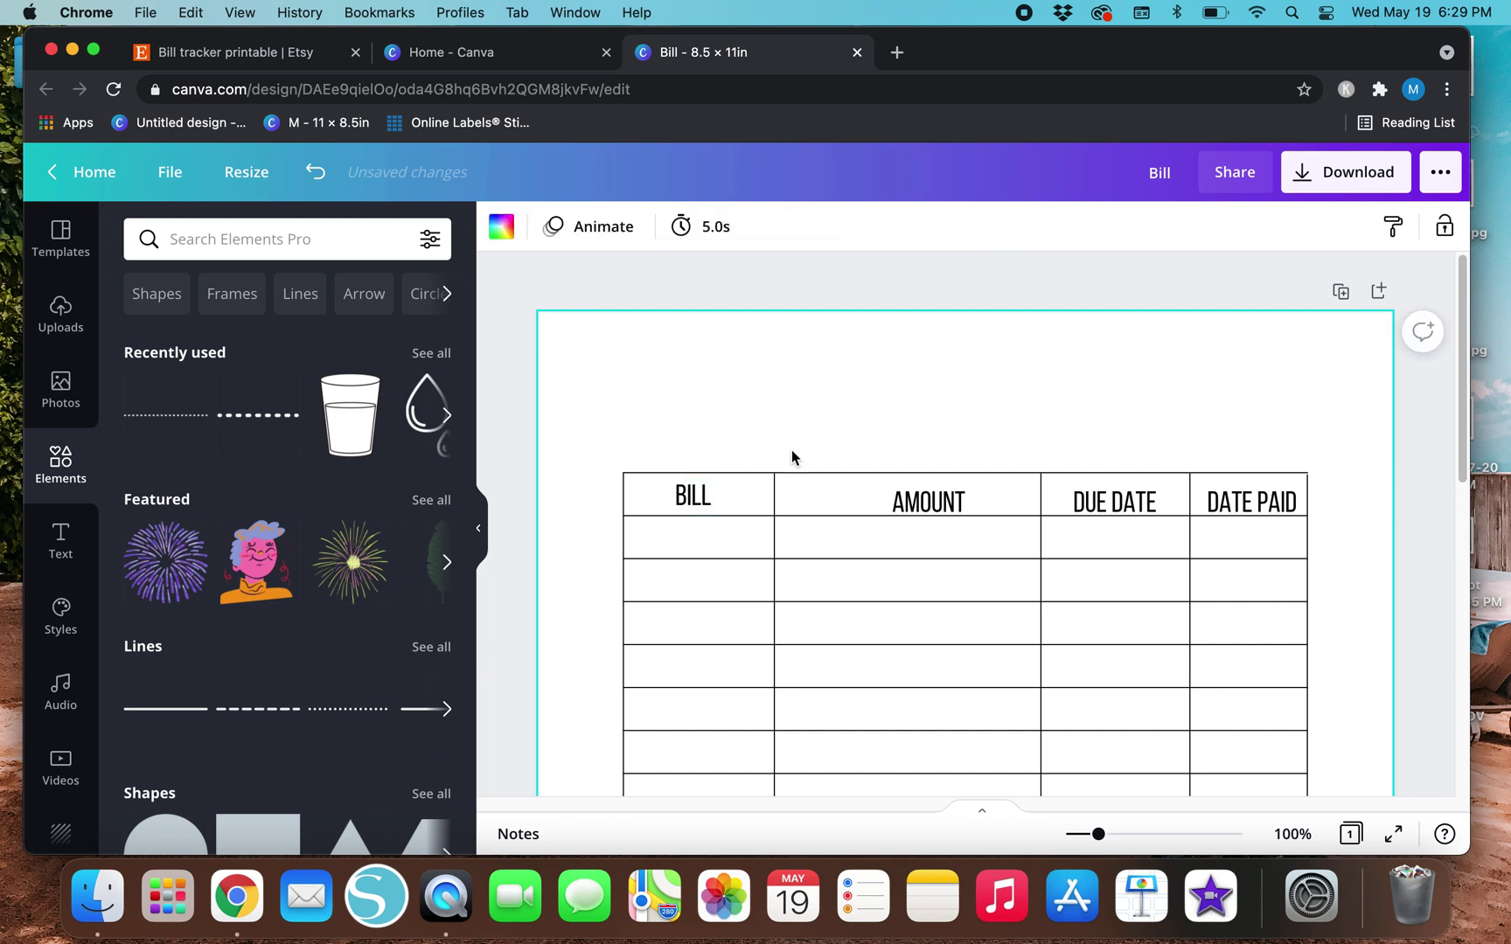
Move the AMOUNT heading up and left until it is centred in its header cell.
{"action": "left_click", "coordinate": [926, 500]}
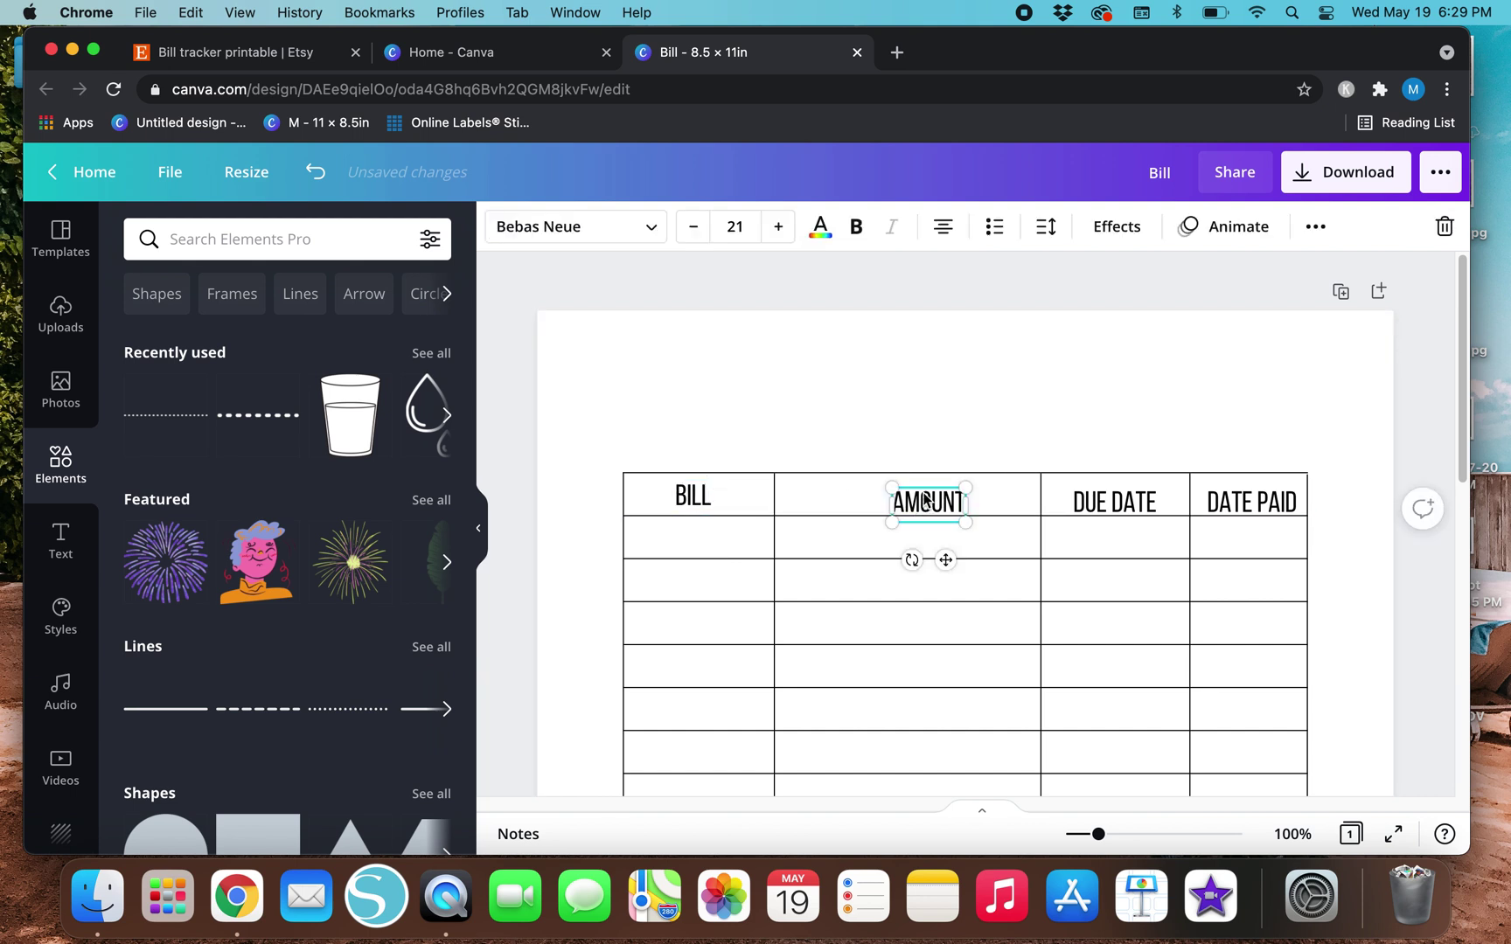
{"action": "left_click_drag", "start_coordinate": [945, 560], "coordinate": [927, 554]}
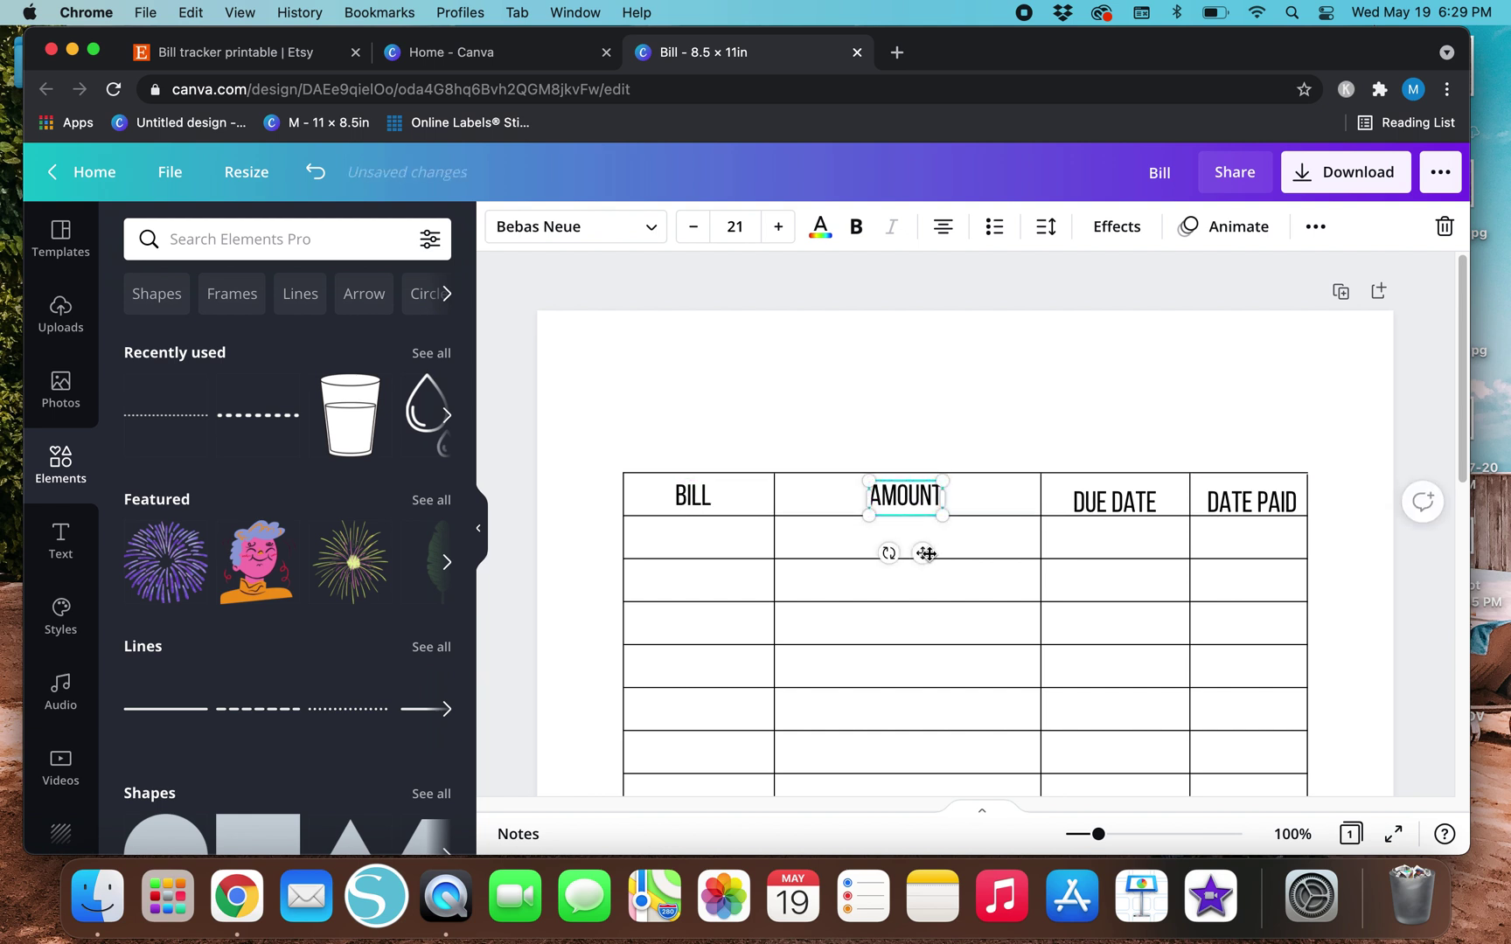
{"action": "left_click", "coordinate": [1089, 515]}
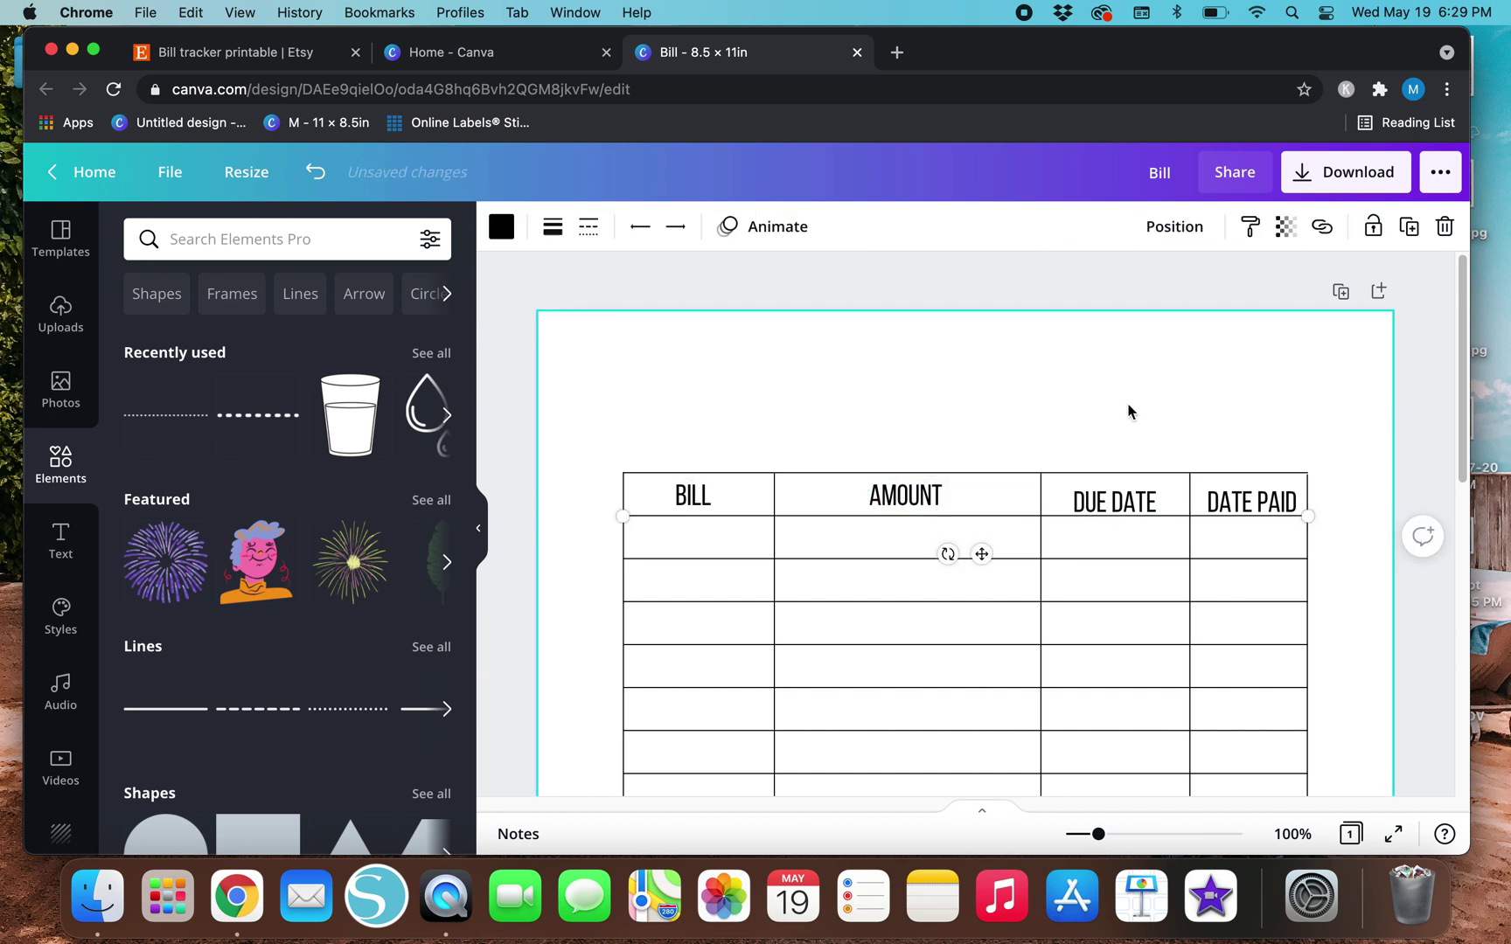
Nudge the DUE DATE heading up to line up with the BILL and AMOUNT headings.
{"action": "left_click", "coordinate": [1093, 497]}
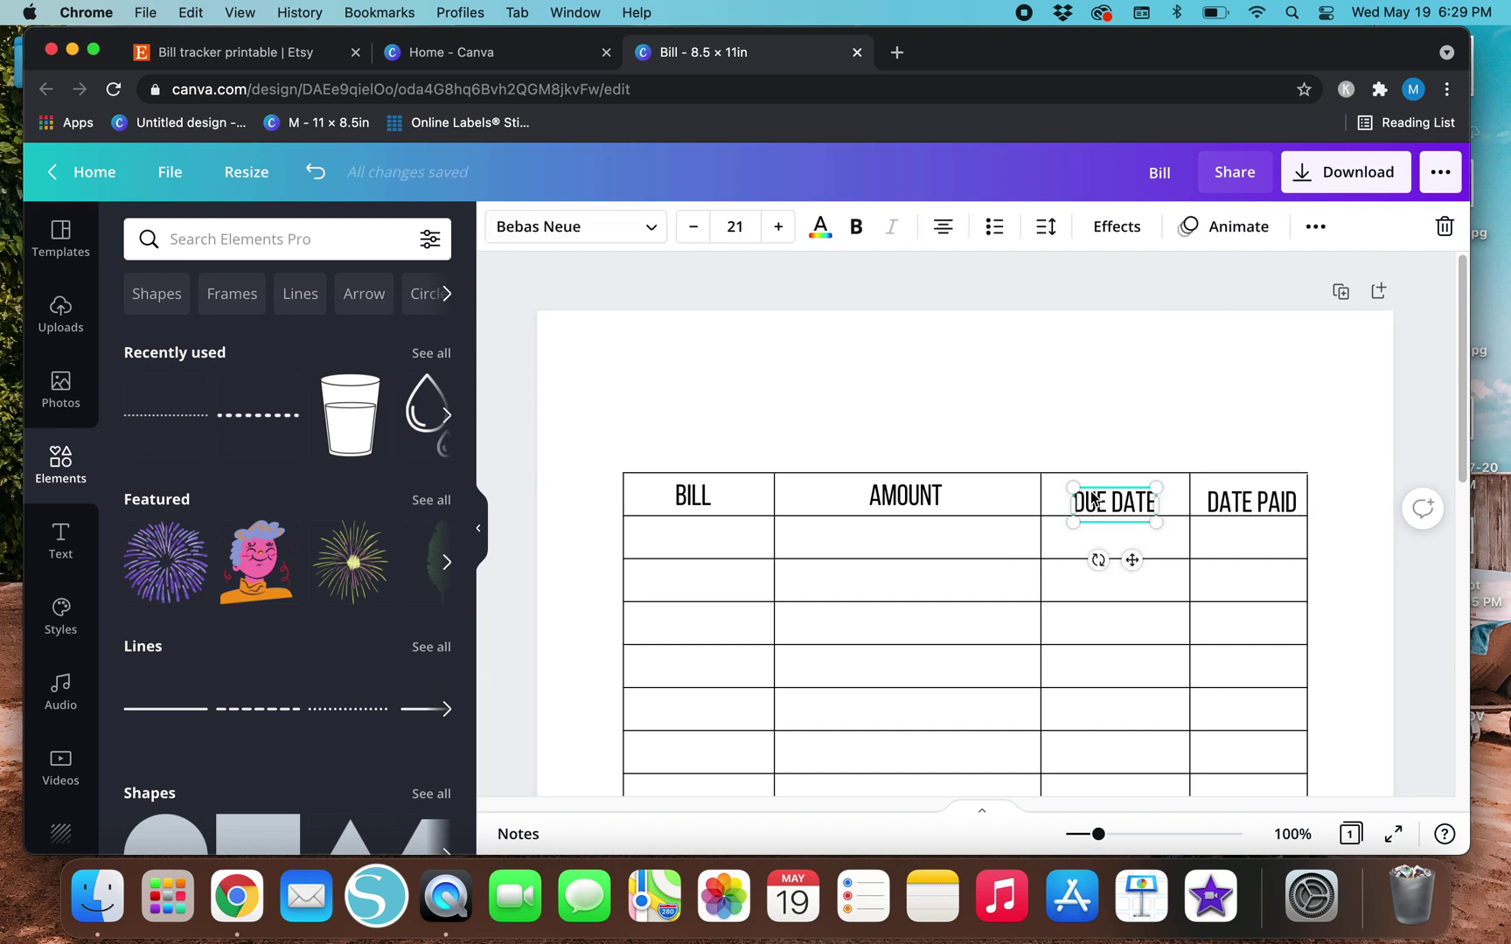
{"action": "key", "text": "Up"}
{"action": "key", "text": "Up"}
{"action": "key", "text": "Up"}
{"action": "key", "text": "Up"}
{"action": "key", "text": "Up"}
{"action": "key", "text": "Up"}
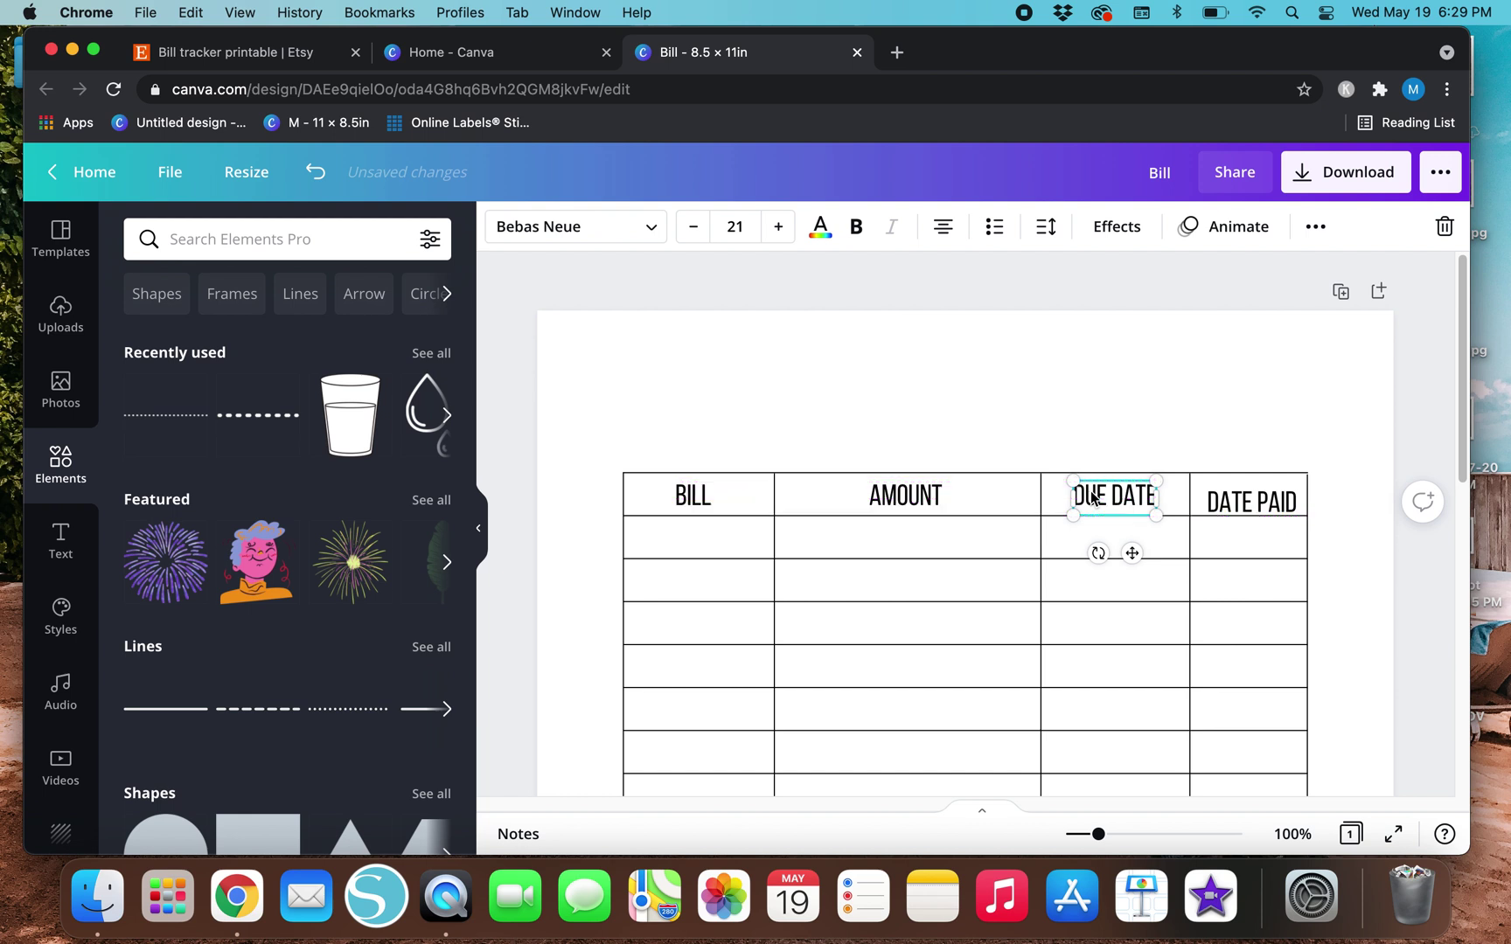
{"action": "left_click", "coordinate": [1224, 517]}
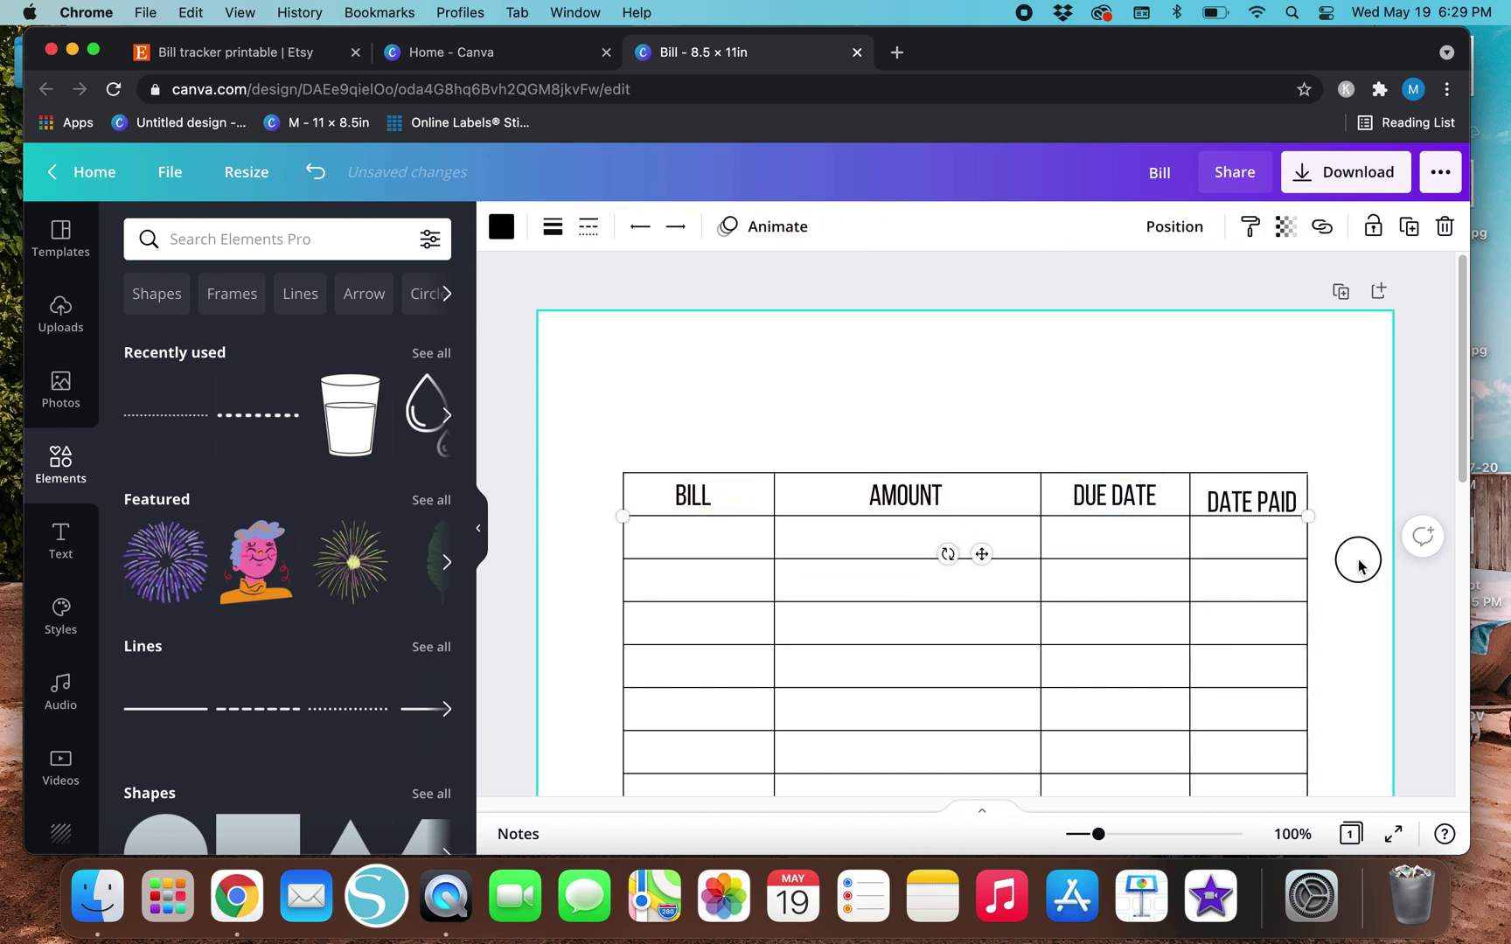
Nudge the DATE PAID heading up to the same height as the other three headings.
{"action": "left_click", "coordinate": [1229, 499]}
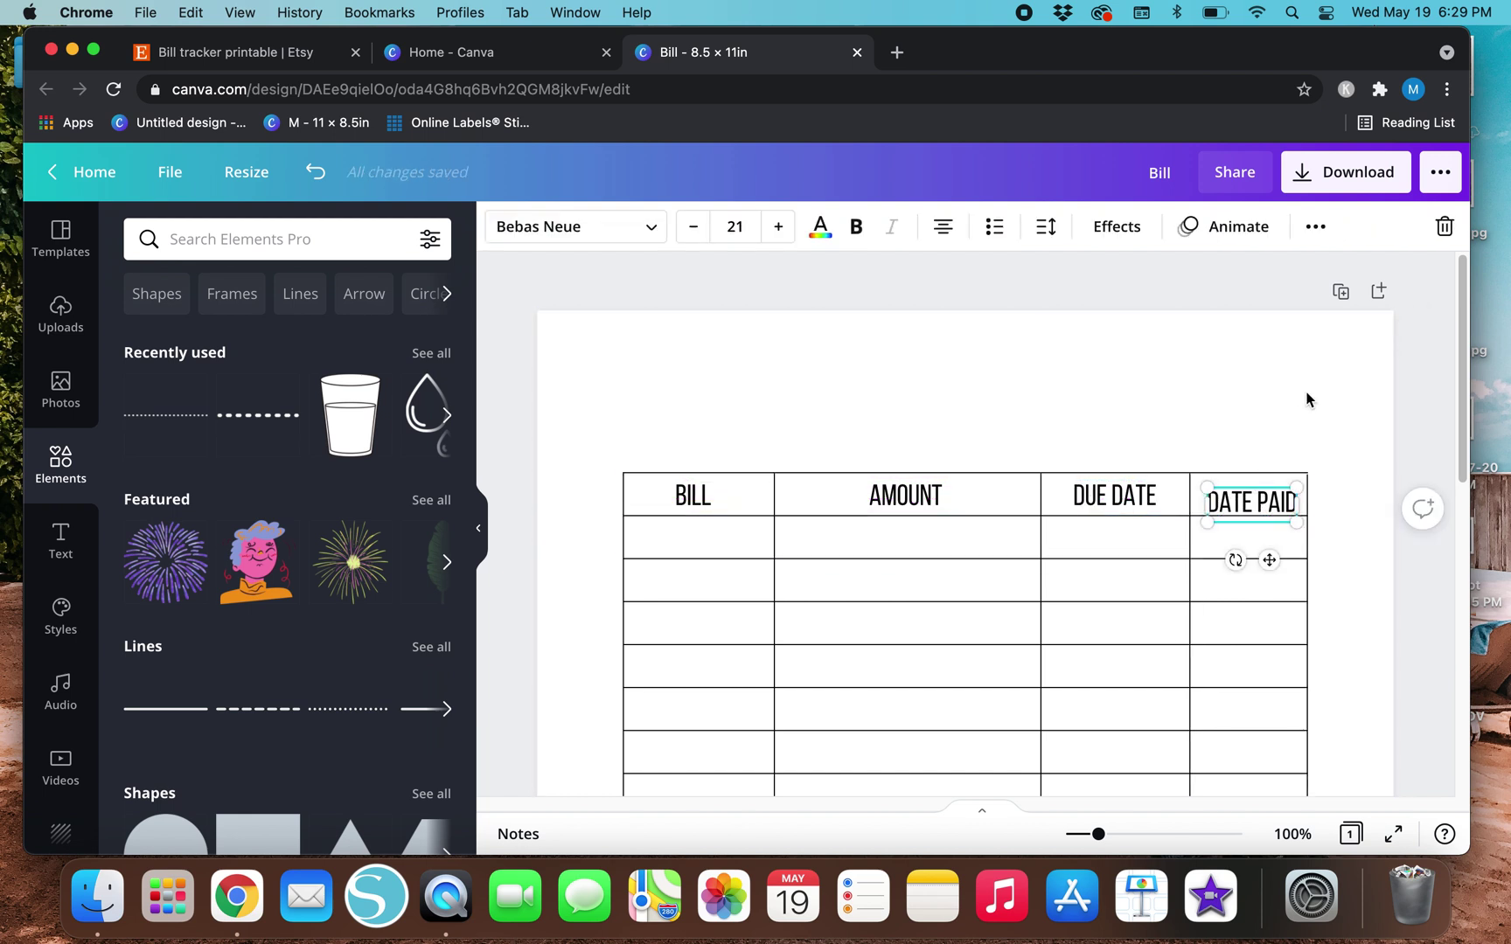
{"action": "key", "text": "Up"}
{"action": "key", "text": "Up"}
{"action": "key", "text": "Up"}
{"action": "key", "text": "Up"}
{"action": "key", "text": "Up"}
{"action": "key", "text": "Up"}
{"action": "key", "text": "Up"}
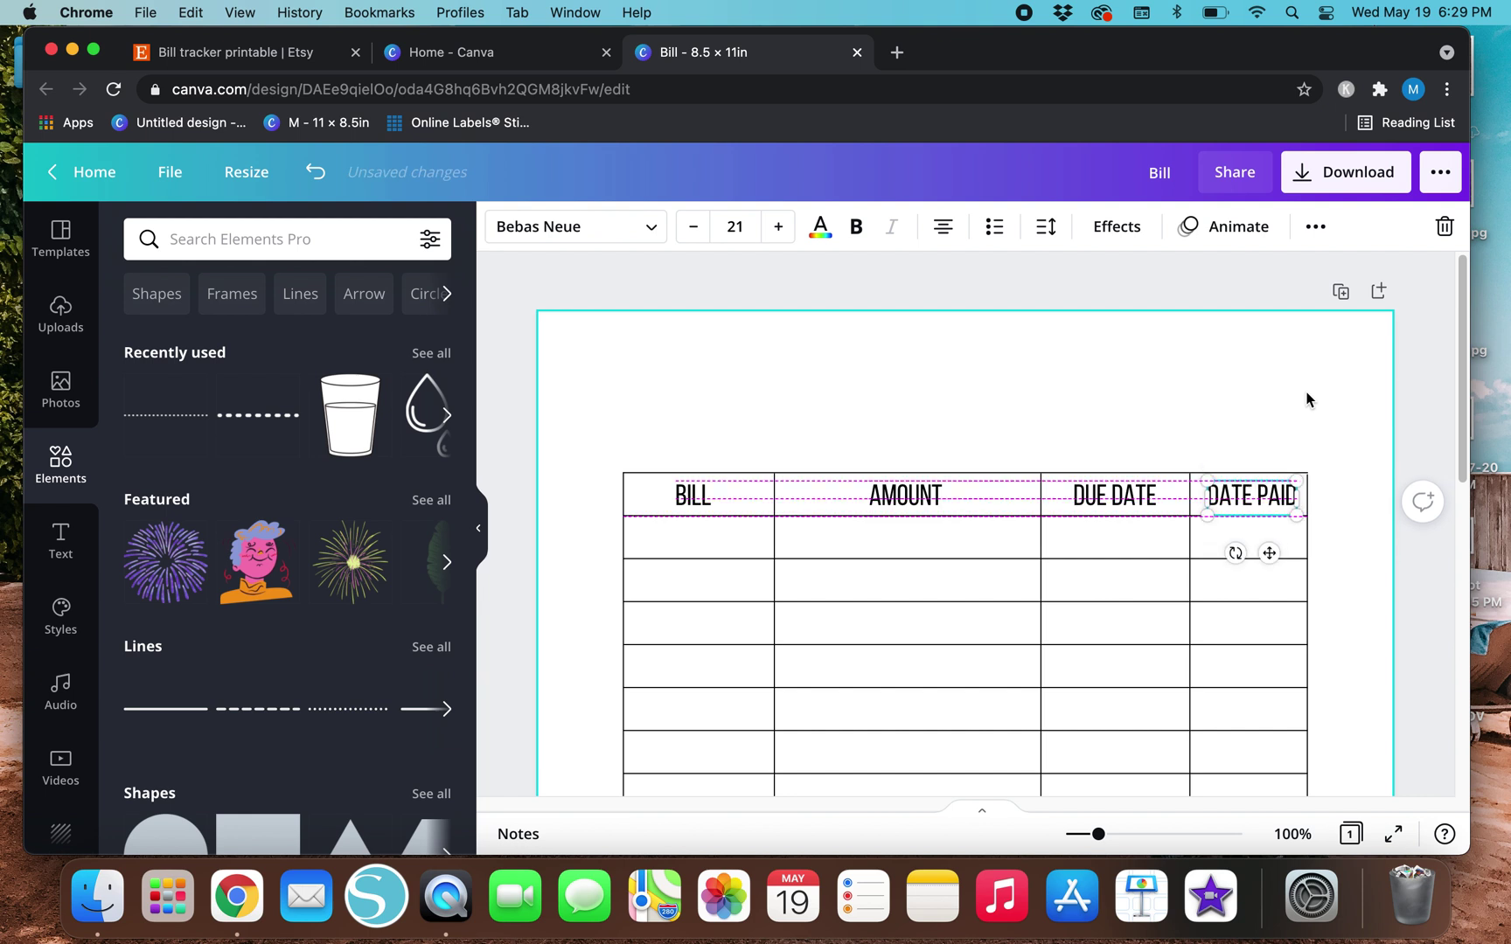
{"action": "left_click", "coordinate": [1306, 399]}
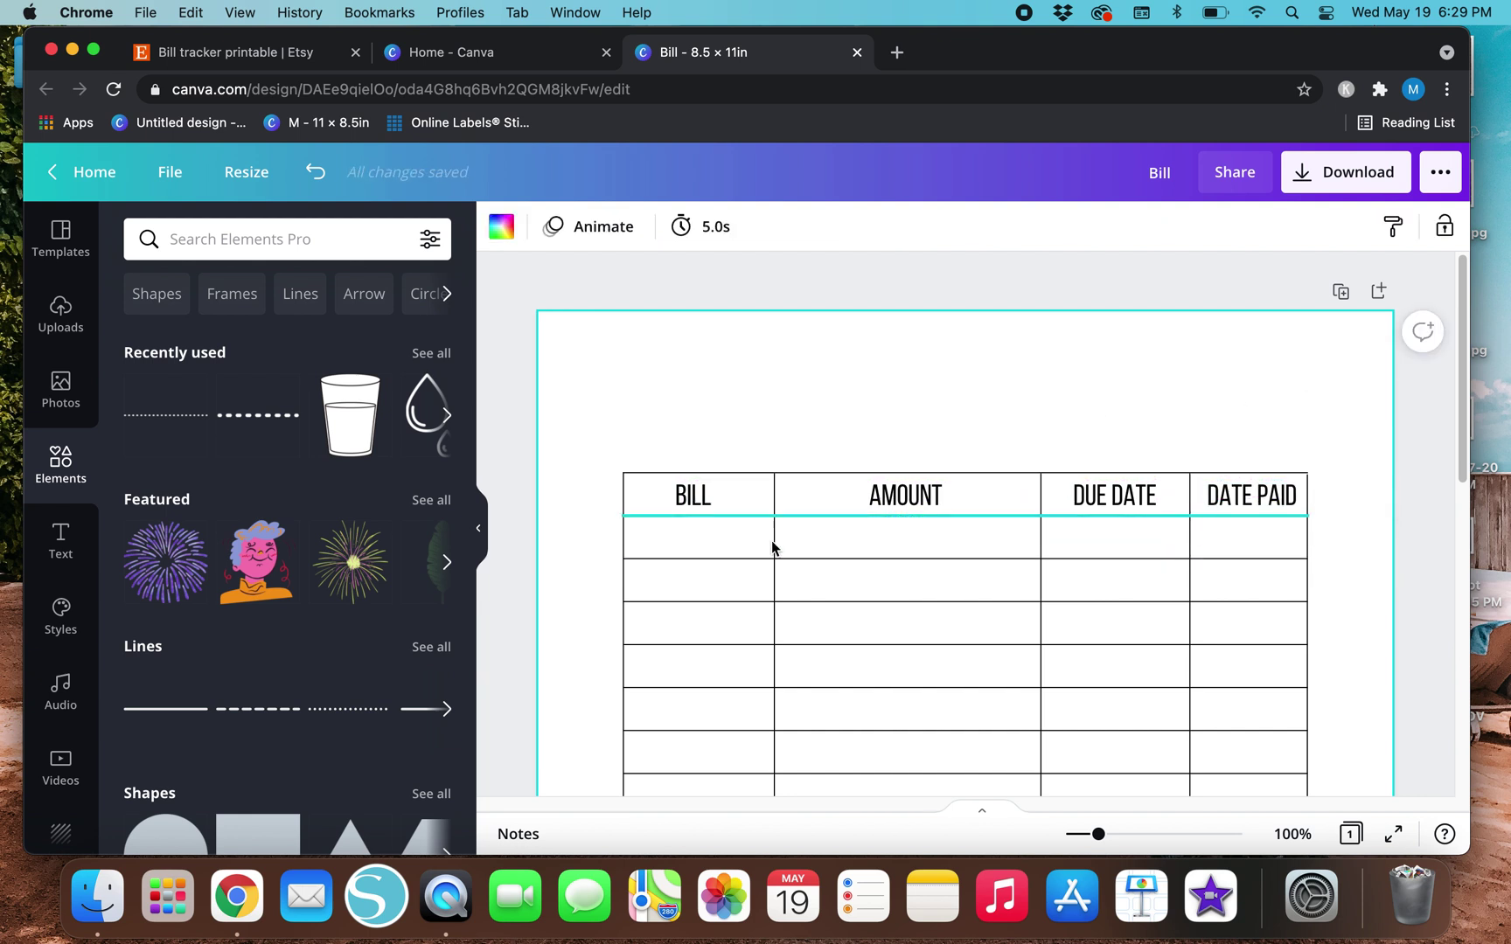
{"action": "scroll", "coordinate": [787, 490], "scroll_direction": "down", "scroll_amount": 5}
{"action": "scroll", "coordinate": [817, 451], "scroll_direction": "up", "scroll_amount": 5}
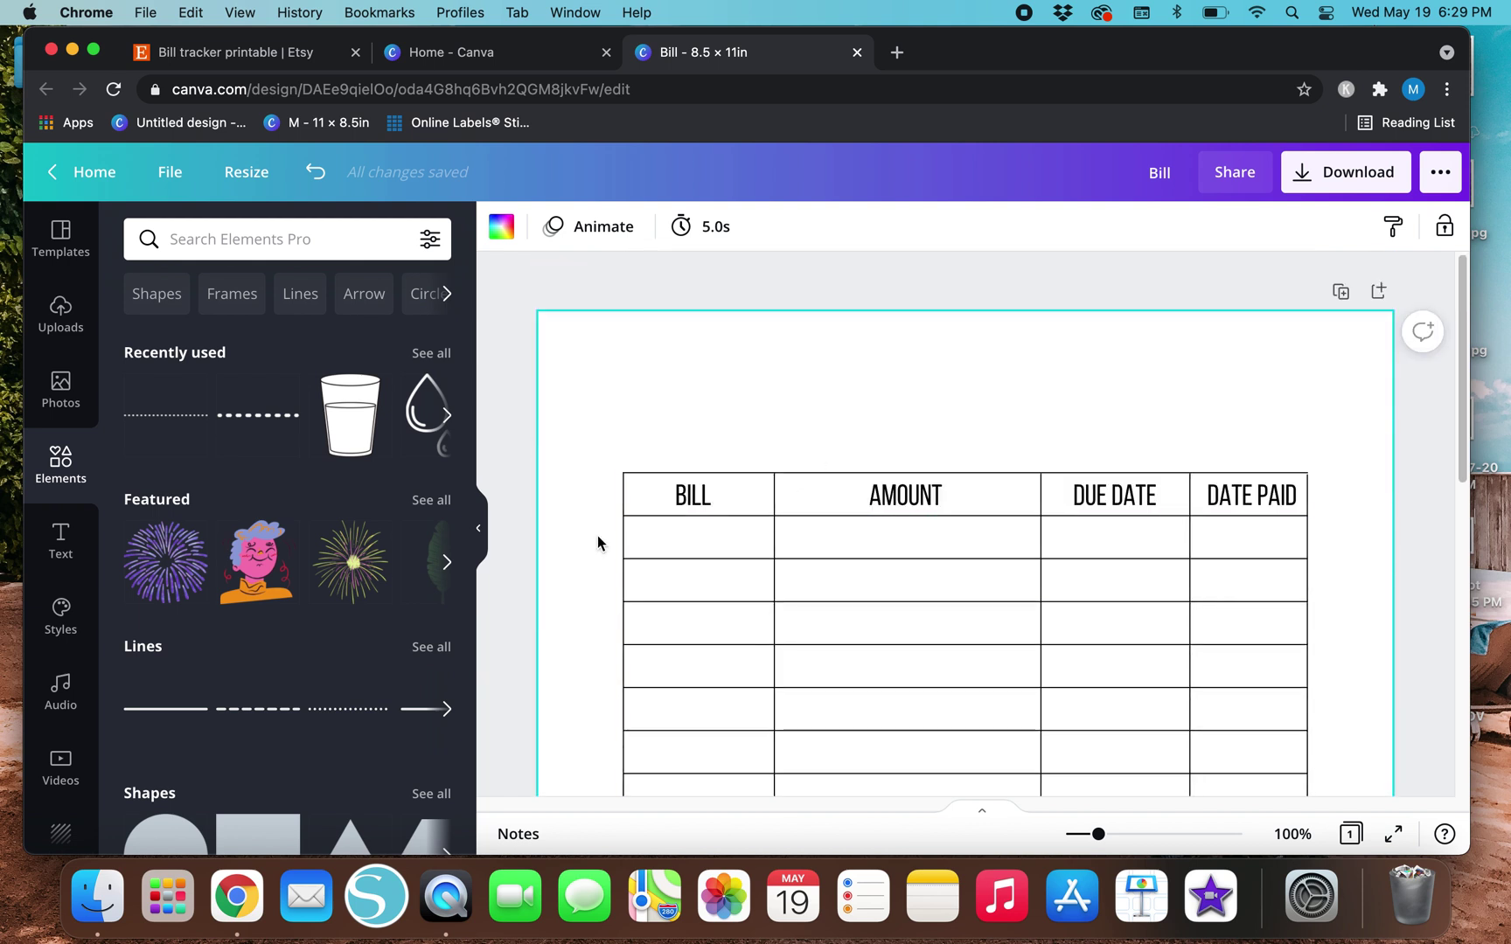
Shift the AMOUNT heading right, closer to the divider before DUE DATE.
{"action": "left_click", "coordinate": [879, 499]}
{"action": "key", "text": "shift+Right"}
{"action": "key", "text": "shift+Right"}
{"action": "key", "text": "shift+Right"}
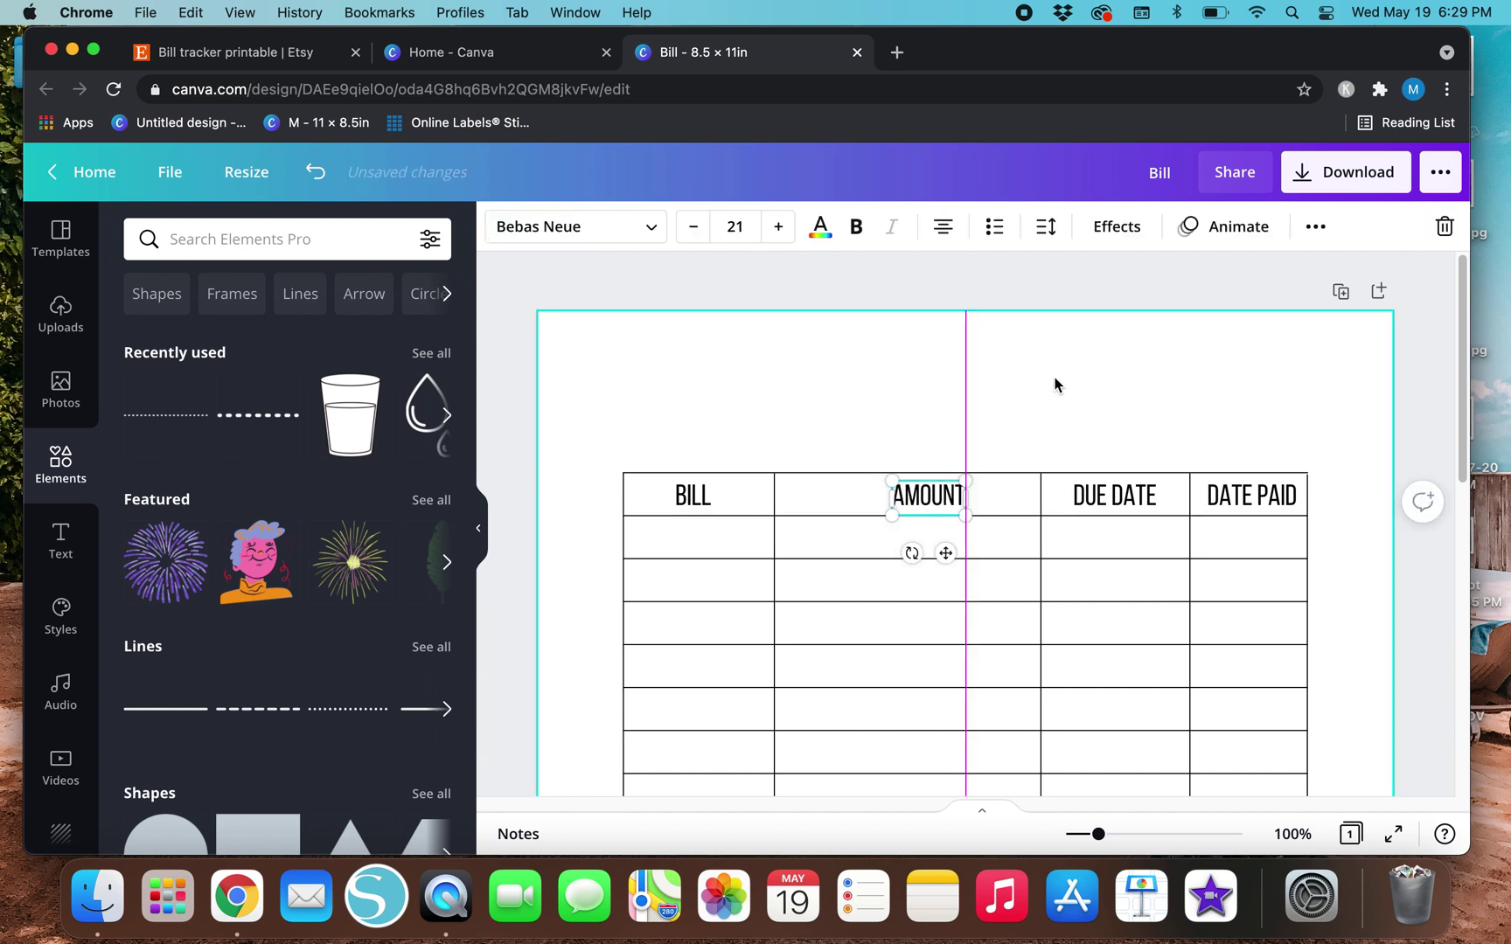
{"action": "key", "text": "shift+Right"}
{"action": "key", "text": "shift+Right"}
{"action": "key", "text": "shift+Right"}
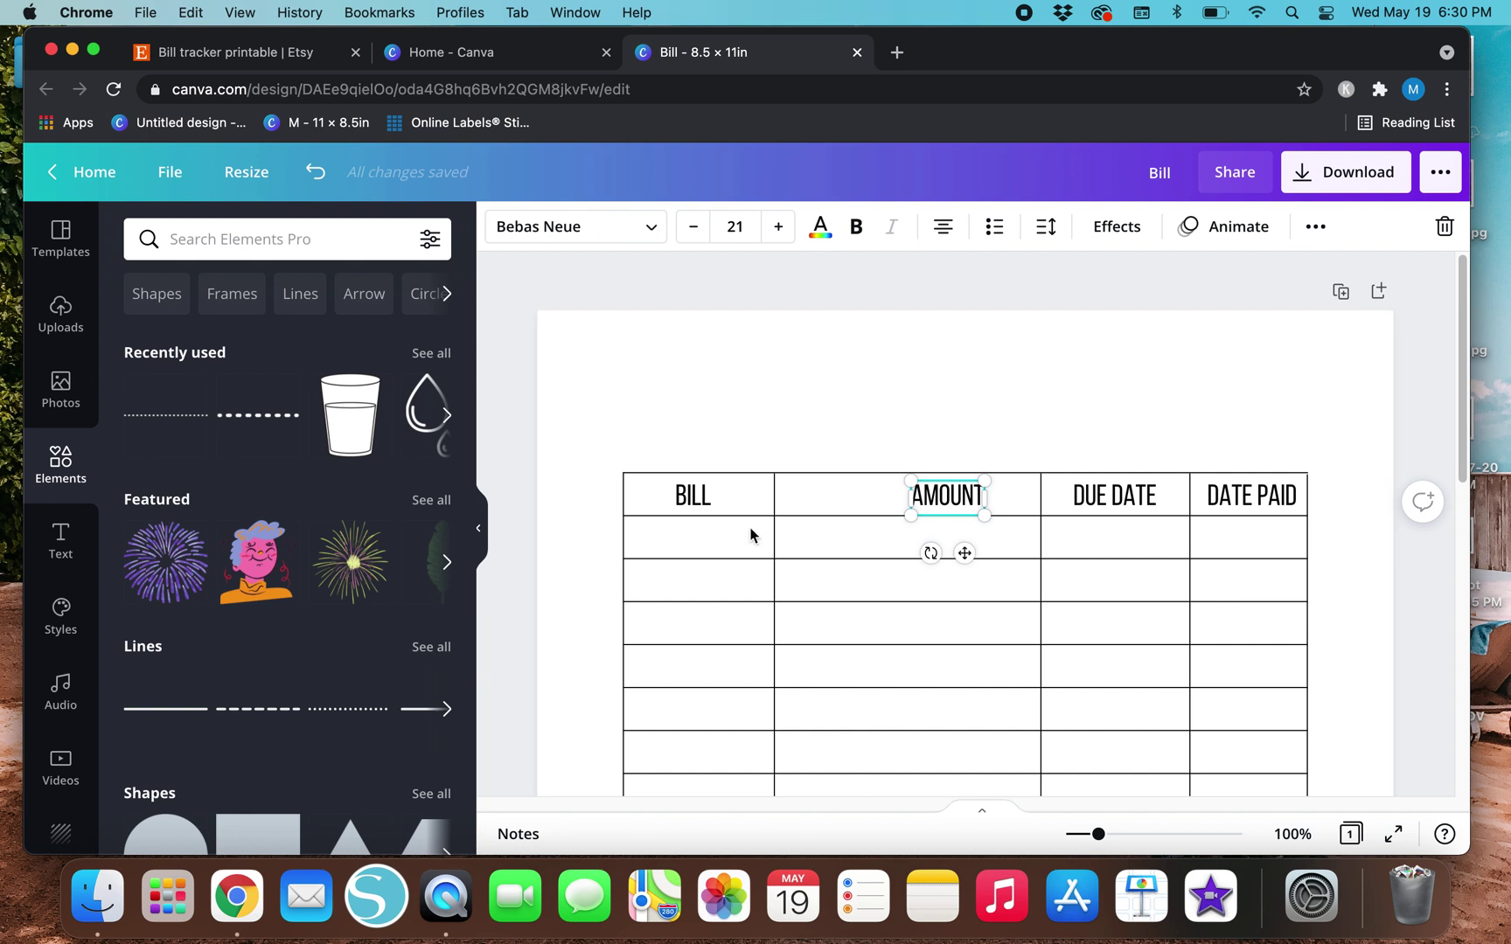
Widen the BILL column by moving the divider between BILL and AMOUNT right, close to the AMOUNT heading.
{"action": "left_click", "coordinate": [773, 548]}
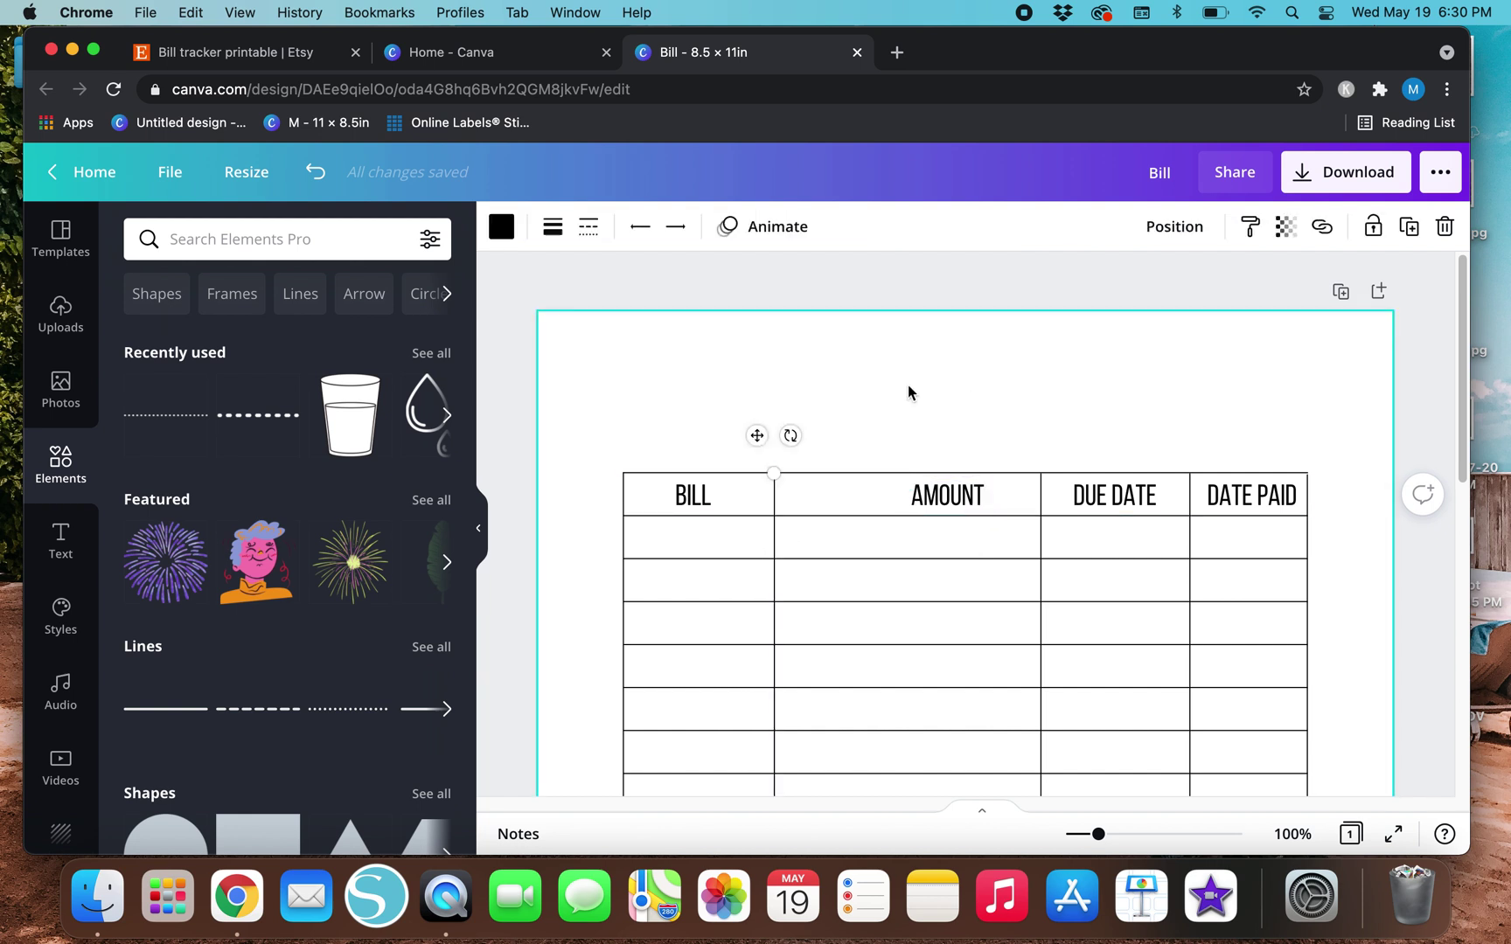
{"action": "left_click", "coordinate": [819, 437]}
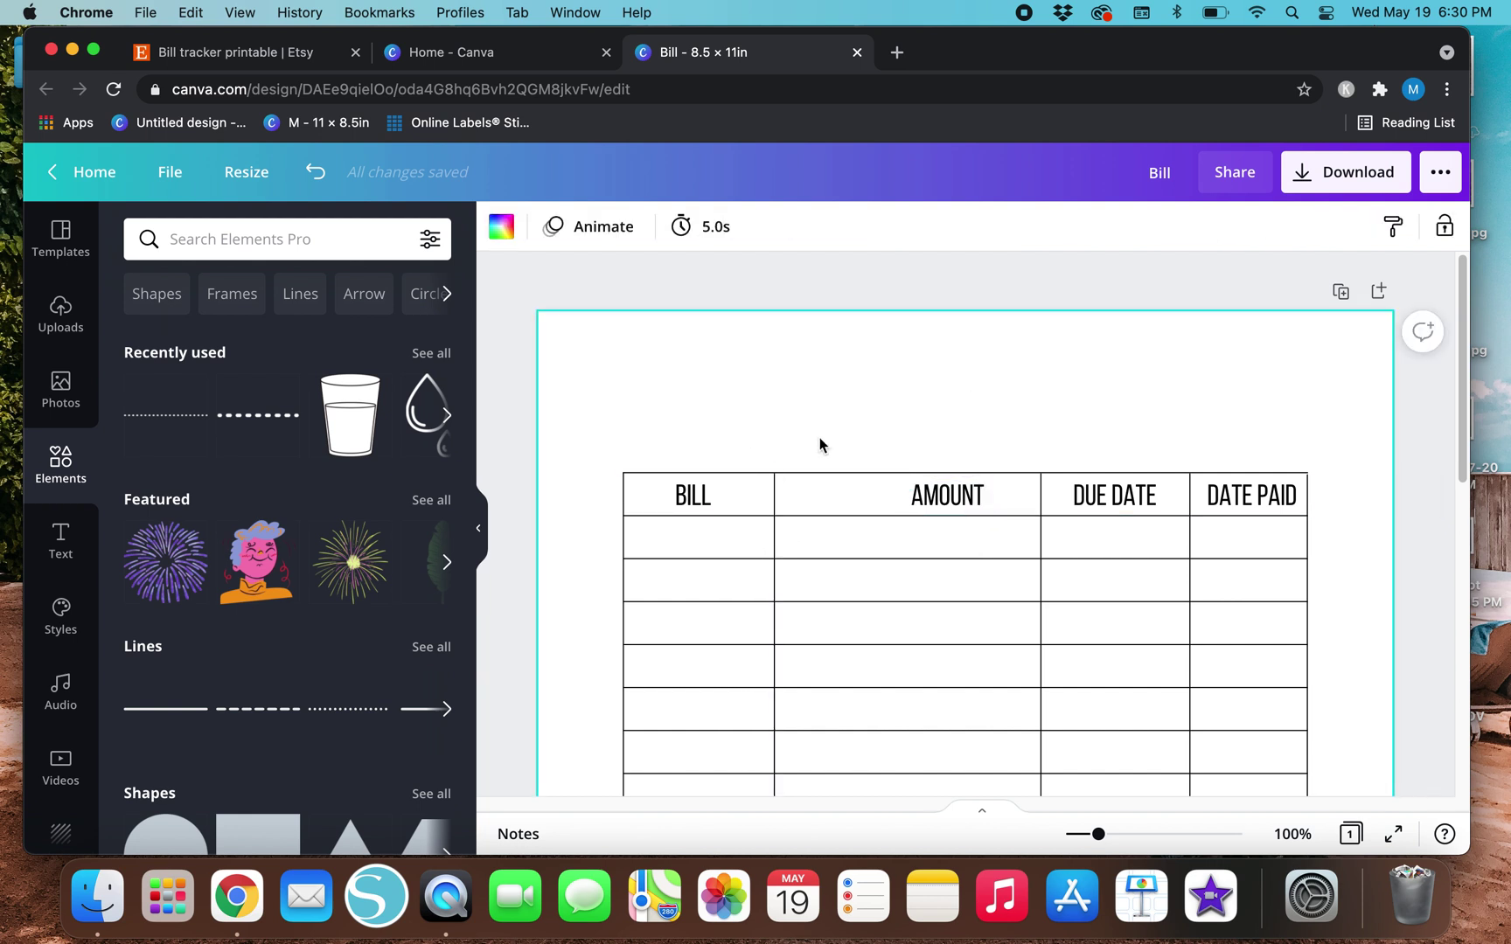
{"action": "left_click", "coordinate": [774, 546]}
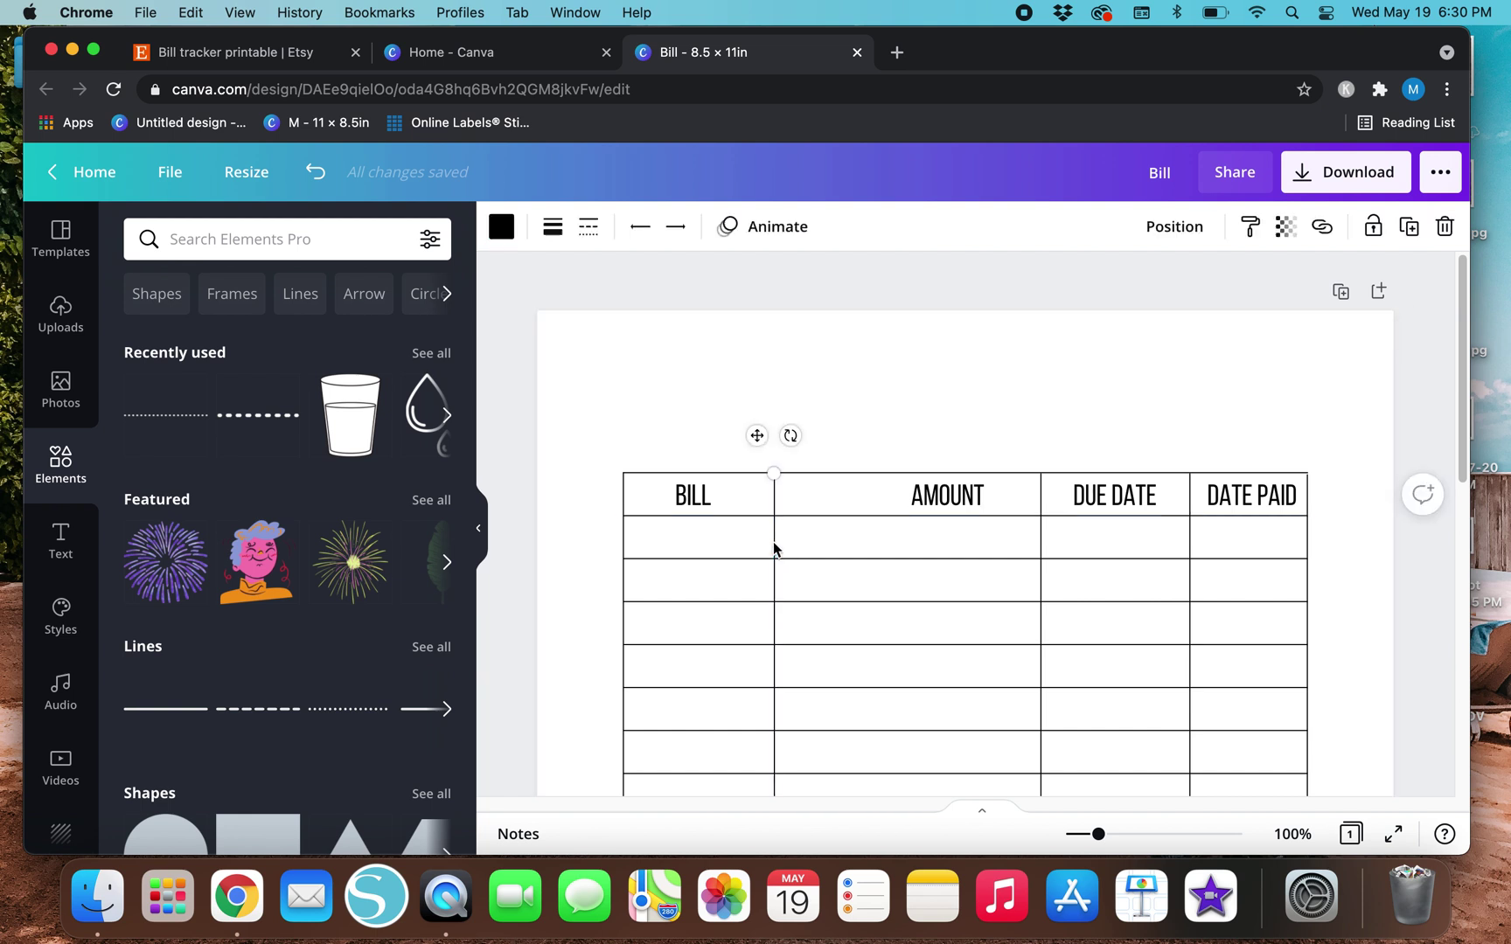
{"action": "key", "text": "shift+Right"}
{"action": "key", "text": "shift+Right"}
{"action": "key", "text": "shift+Right"}
{"action": "key", "text": "shift+Right"}
{"action": "key", "text": "shift+Right"}
{"action": "key", "text": "shift+Right"}
{"action": "key", "text": "shift+Right"}
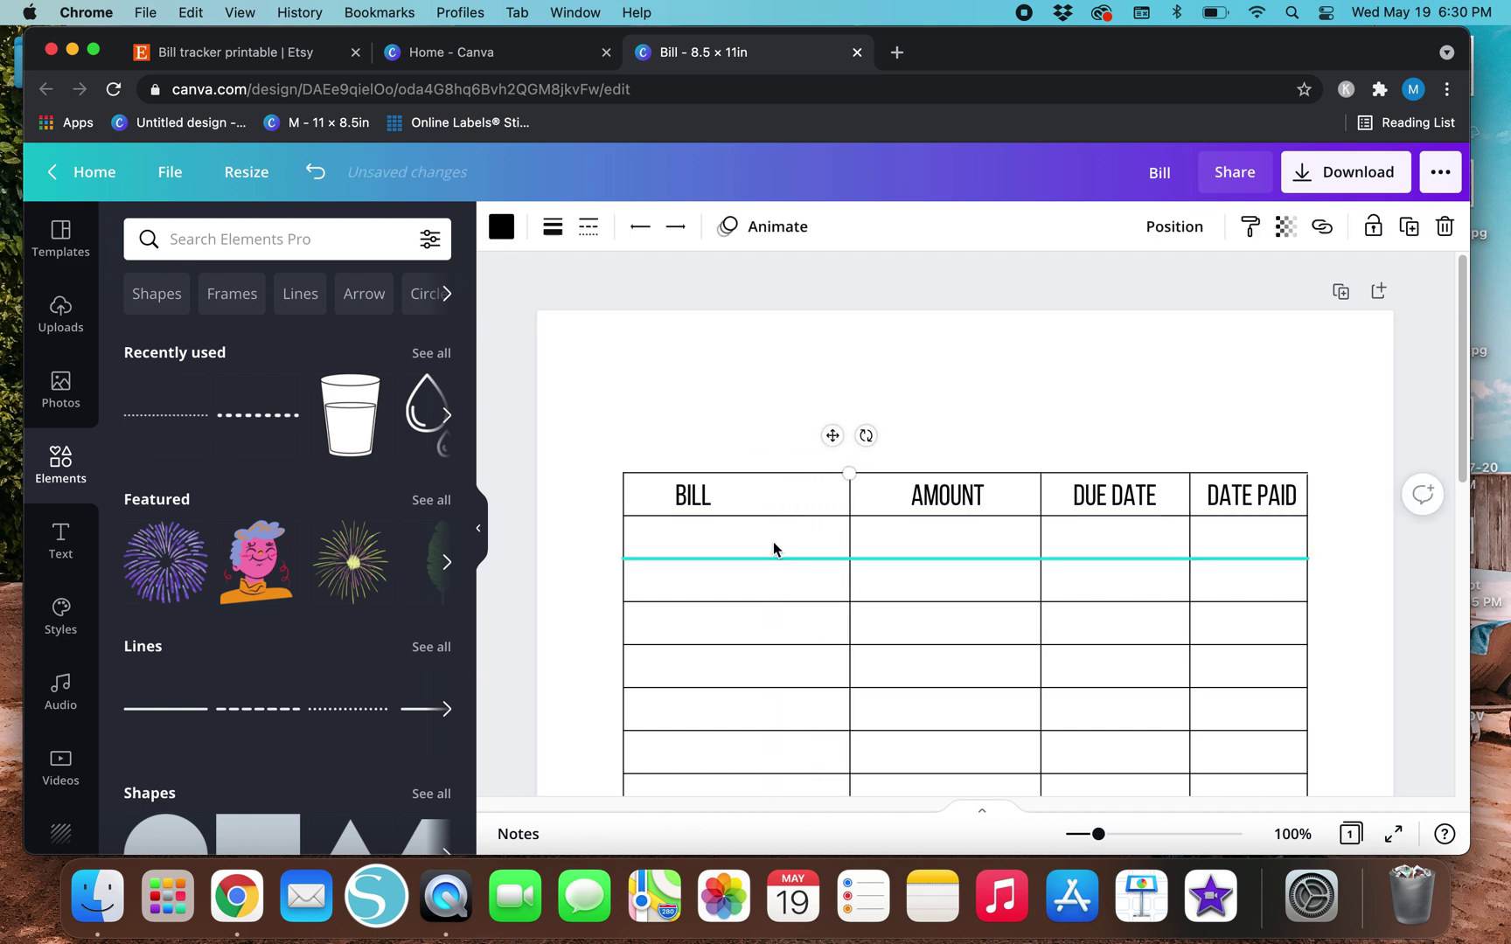
{"action": "key", "text": "shift+Right"}
{"action": "key", "text": "shift+Right"}
{"action": "key", "text": "shift+Right"}
{"action": "key", "text": "shift+Right"}
{"action": "key", "text": "shift+Right"}
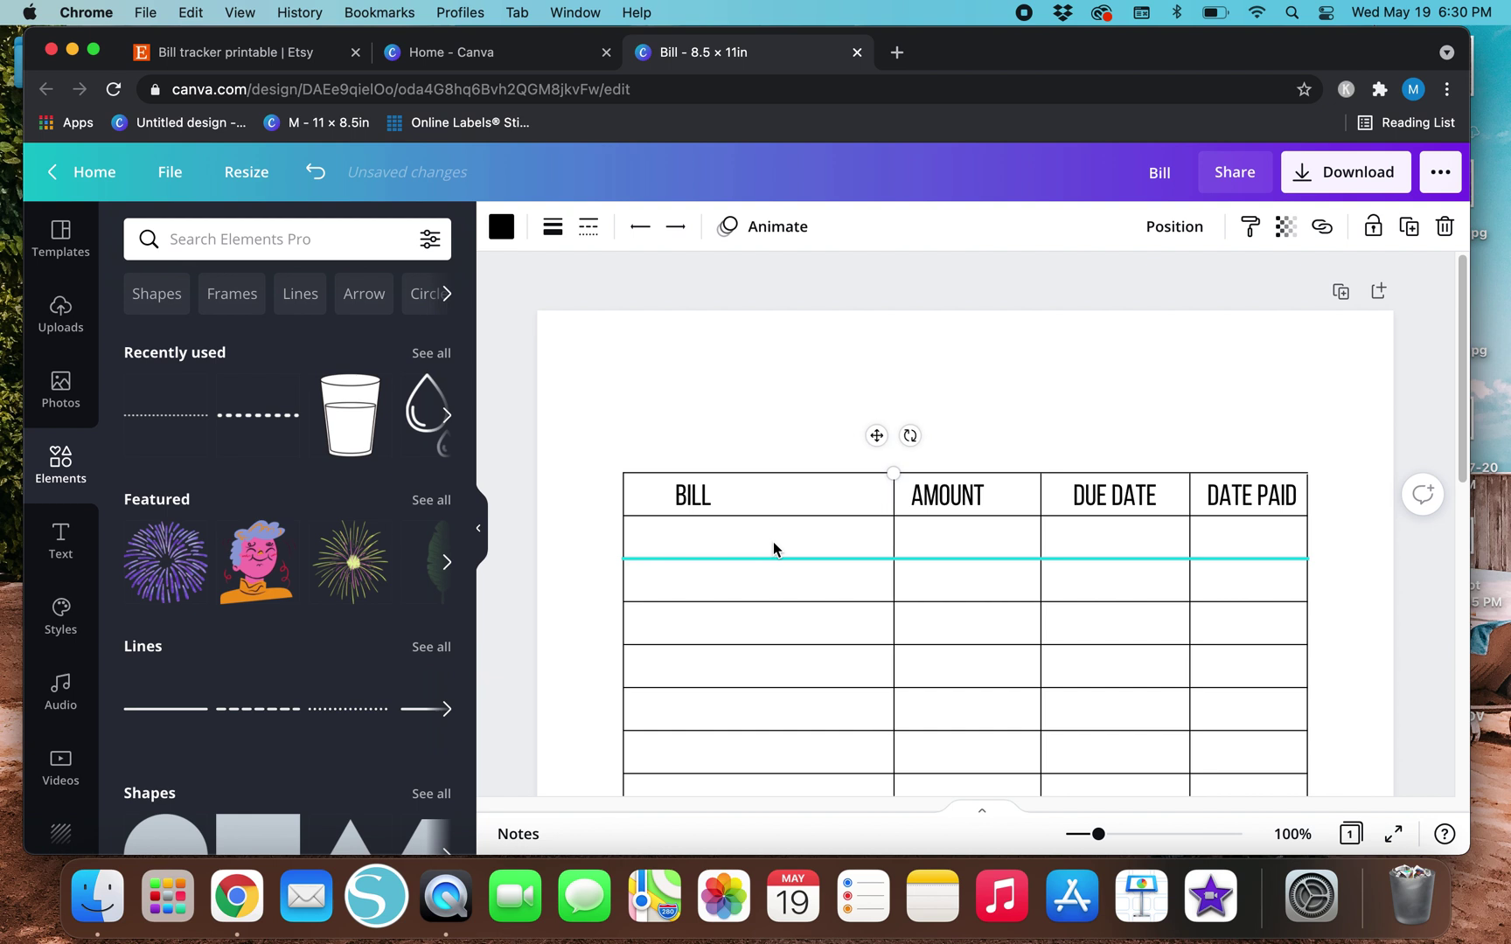
Nudge the AMOUNT heading right until it is centred in its narrowed column.
{"action": "left_click", "coordinate": [945, 496]}
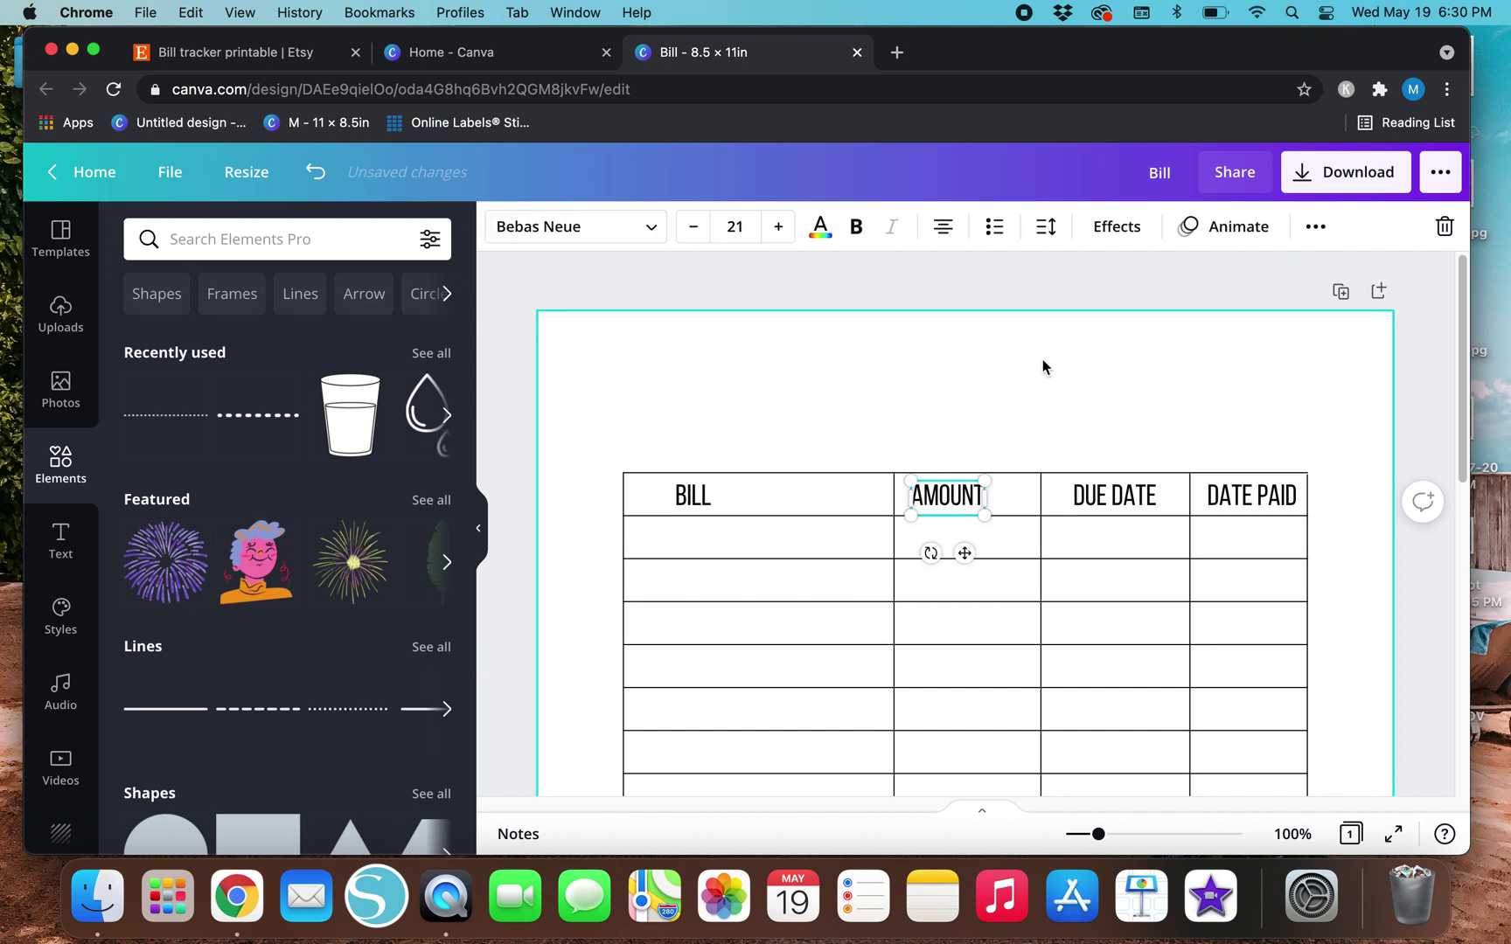
{"action": "key", "text": "shift+Right"}
{"action": "key", "text": "shift+Right"}
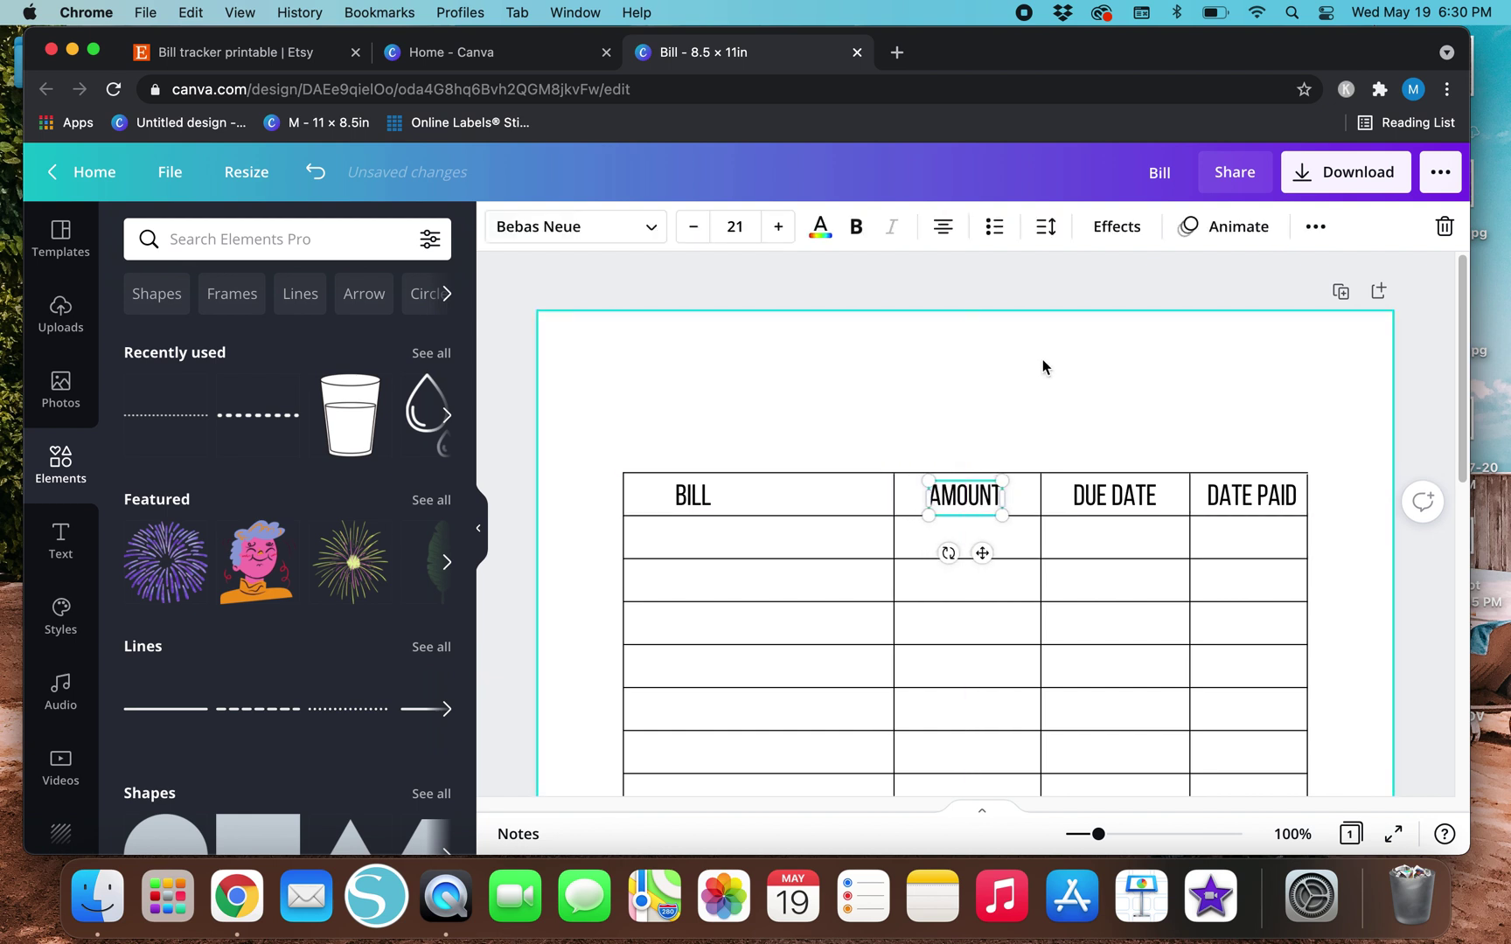
Shift the DUE DATE heading right and move the divider between AMOUNT and DUE DATE right to narrow the DUE DATE column.
{"action": "left_click", "coordinate": [1115, 501]}
{"action": "key", "text": "shift+Right"}
{"action": "key", "text": "shift+Right"}
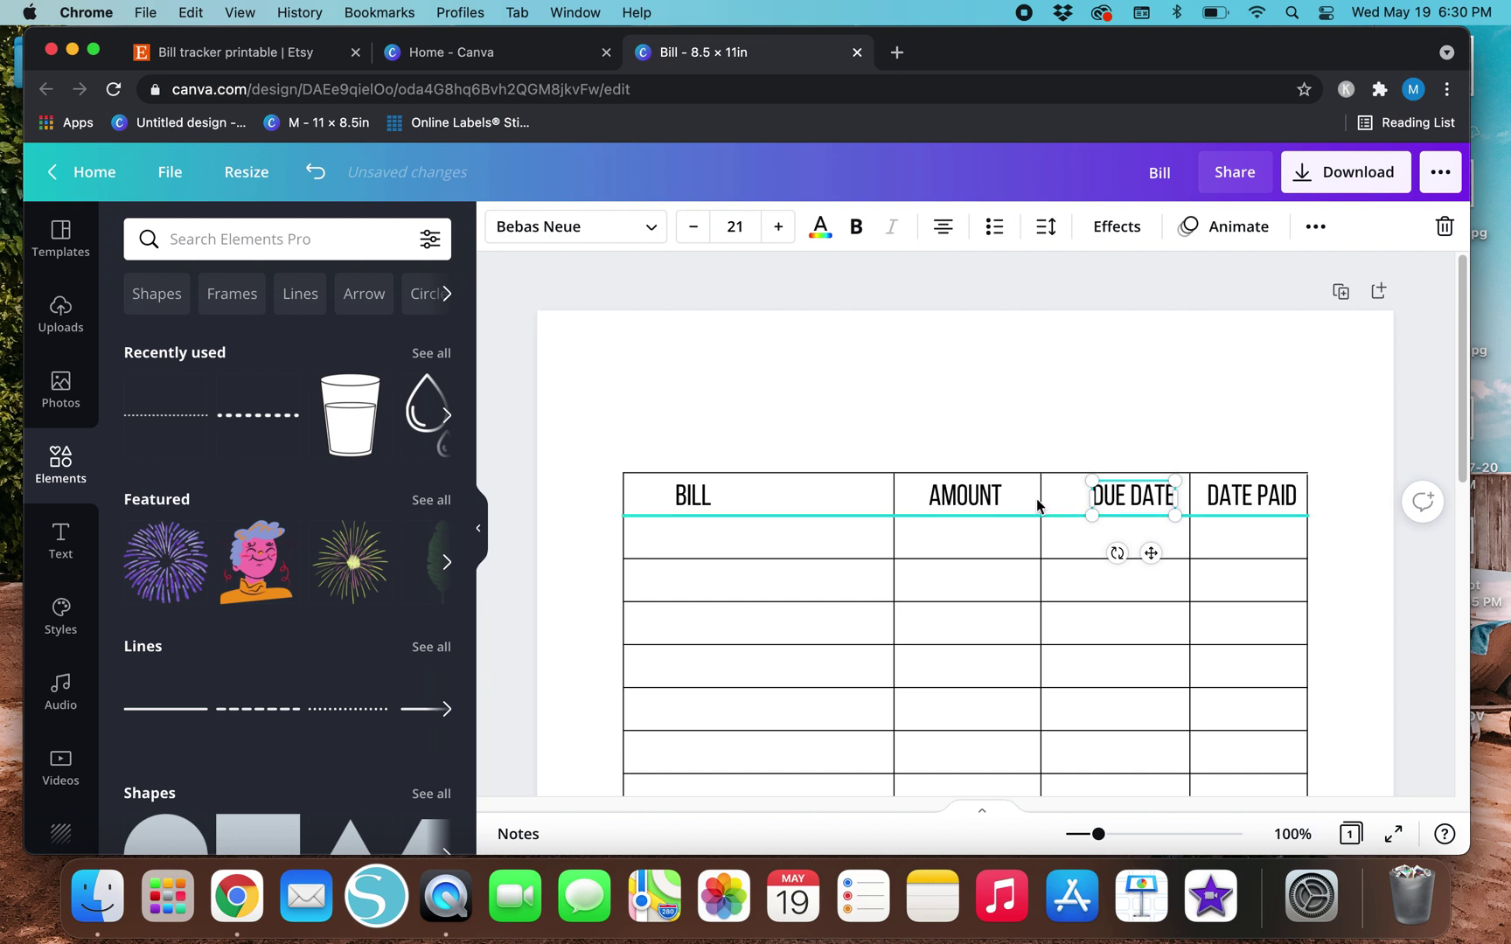
{"action": "left_click", "coordinate": [1040, 551]}
{"action": "key", "text": "shift+Right"}
{"action": "key", "text": "shift+Right"}
{"action": "key", "text": "shift+Right"}
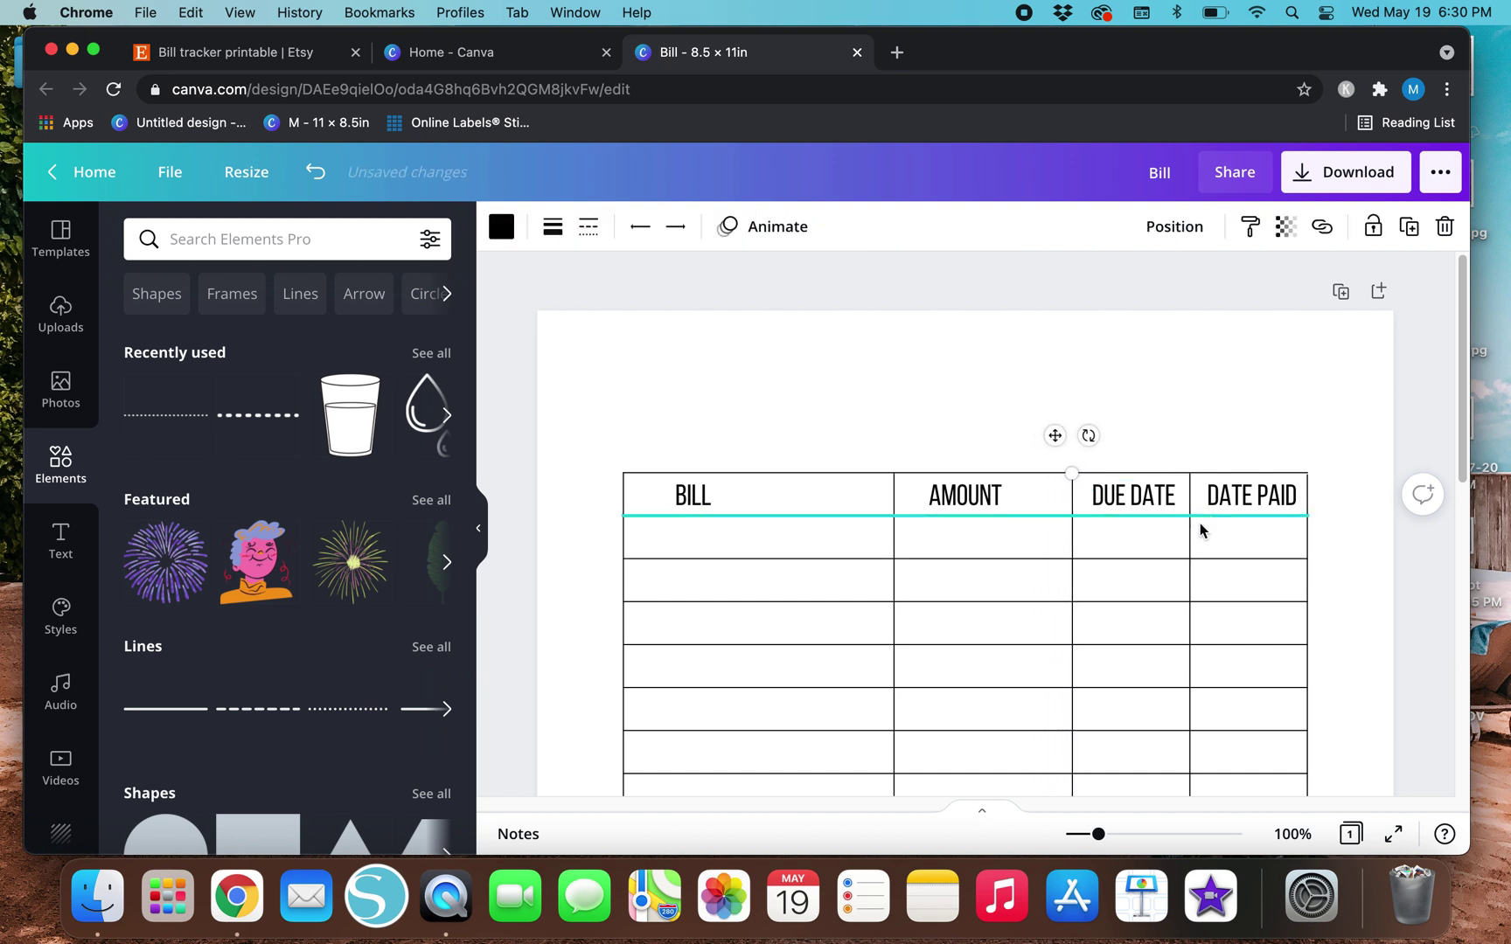
Nudge the divider between DUE DATE and DATE PAID slightly right so both headings have even spacing.
{"action": "left_click", "coordinate": [1189, 553]}
{"action": "key", "text": "Right"}
{"action": "key", "text": "Right"}
{"action": "key", "text": "Right"}
{"action": "key", "text": "Right"}
{"action": "key", "text": "Right"}
{"action": "key", "text": "Right"}
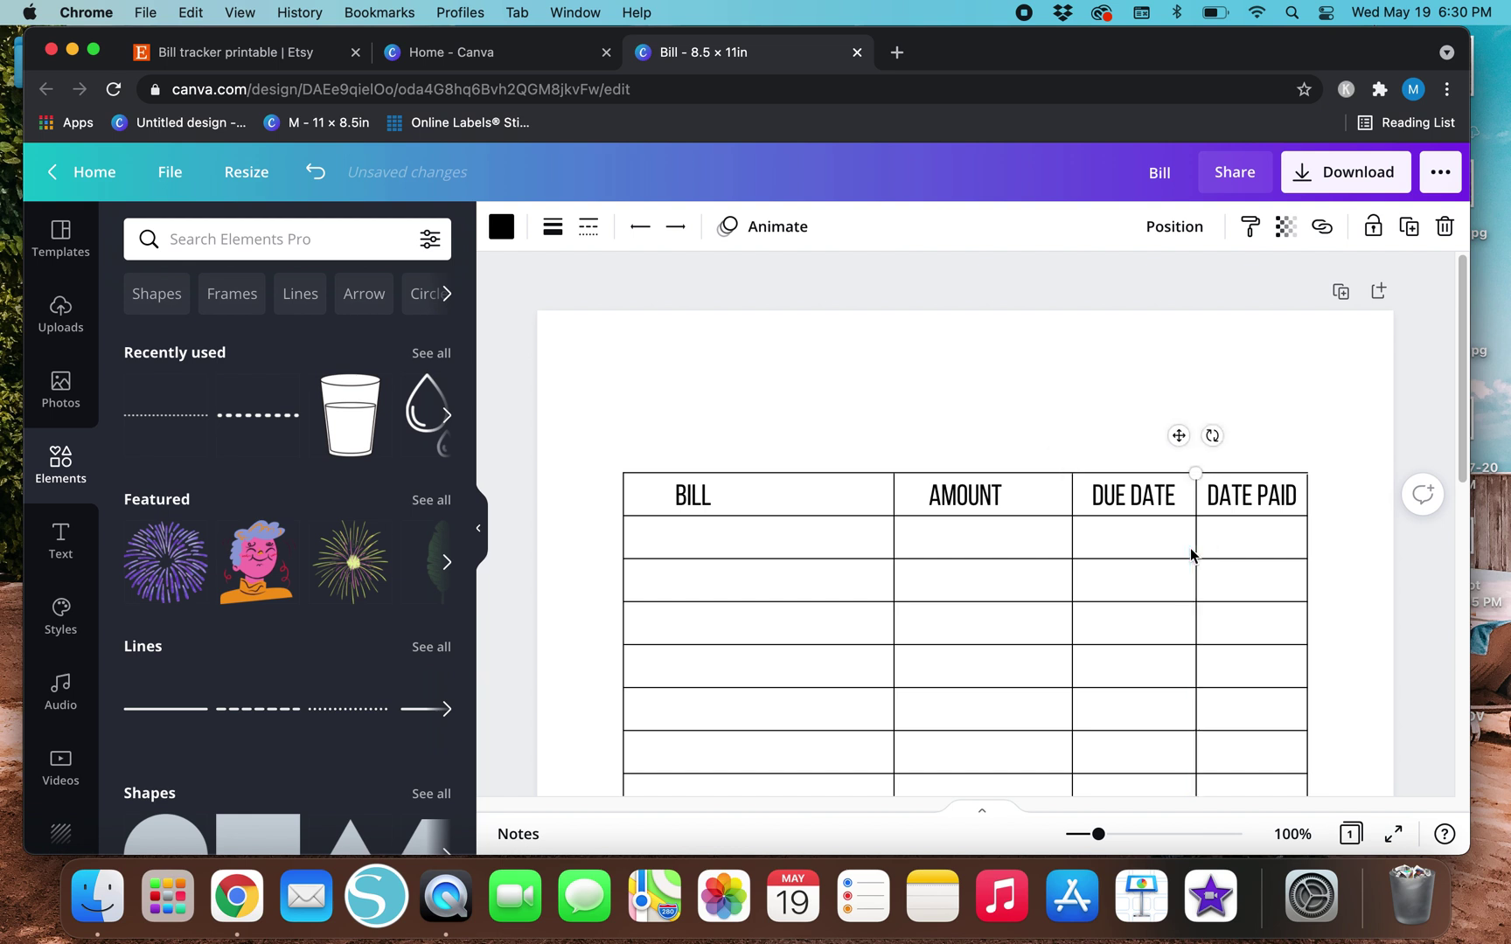
{"action": "left_click", "coordinate": [1089, 371]}
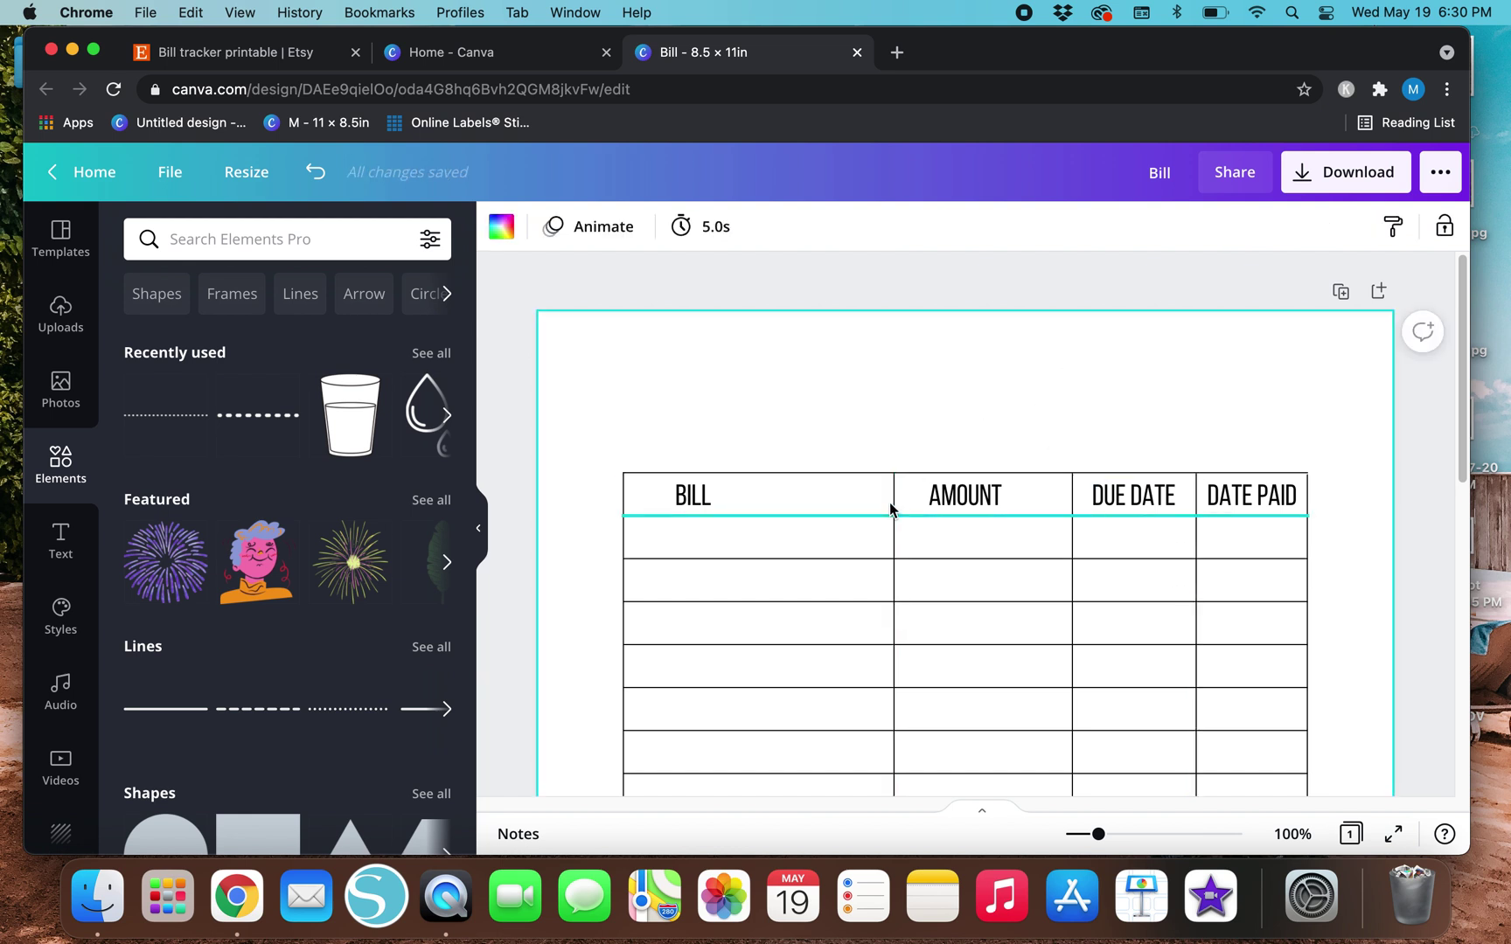
Widen the BILL column further by moving its right-hand divider just past the start of the AMOUNT heading.
{"action": "left_click", "coordinate": [895, 550]}
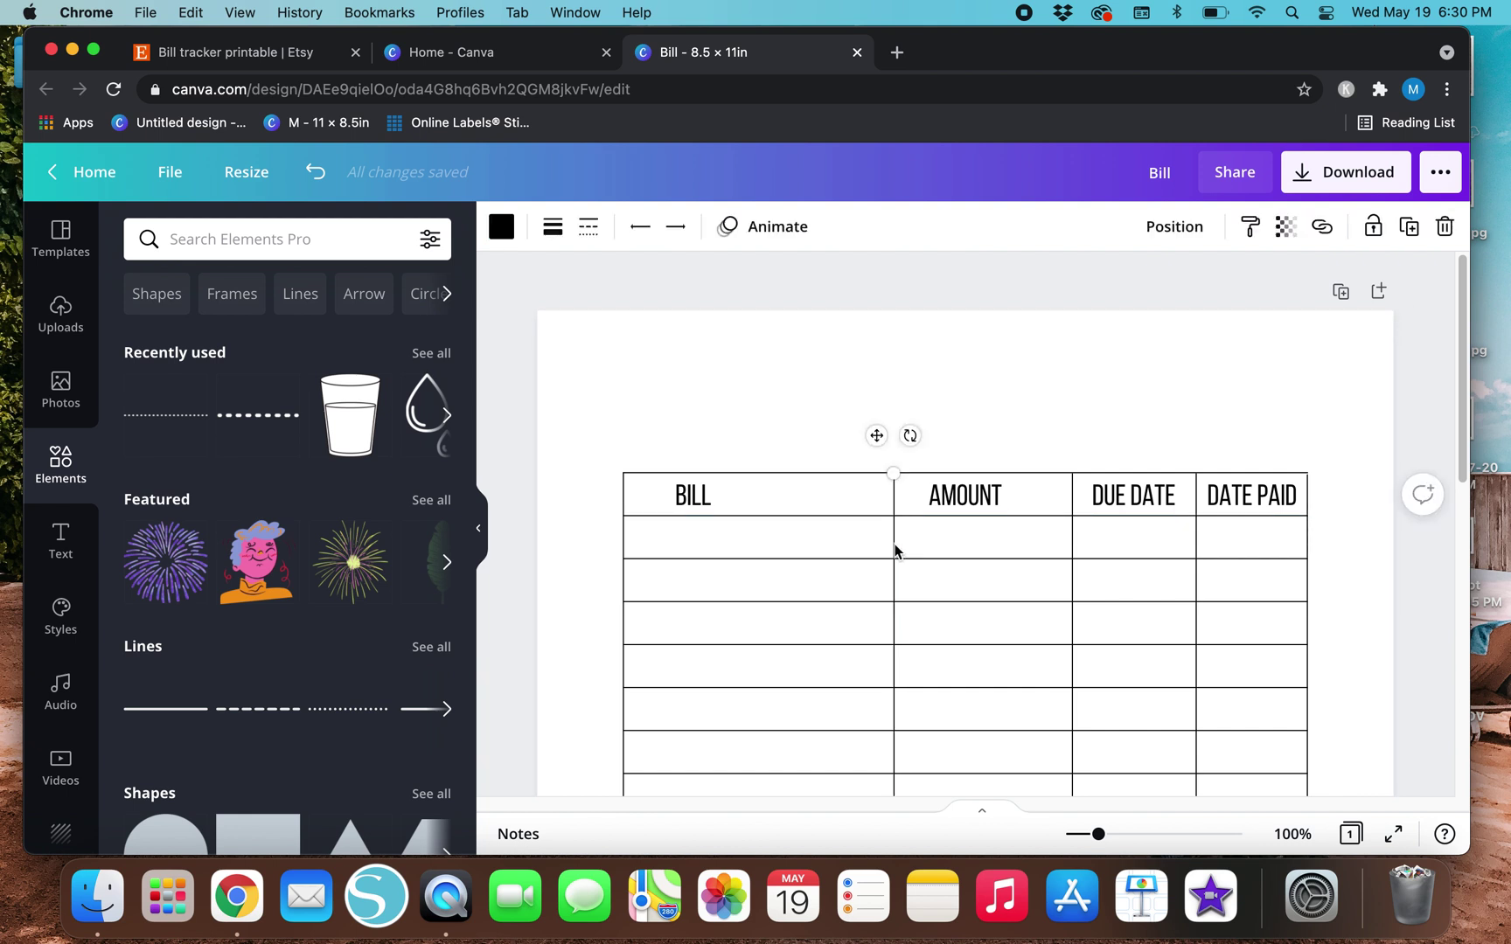
{"action": "key", "text": "shift+Right"}
{"action": "key", "text": "shift+Right"}
{"action": "key", "text": "shift+Right"}
{"action": "key", "text": "shift+Right"}
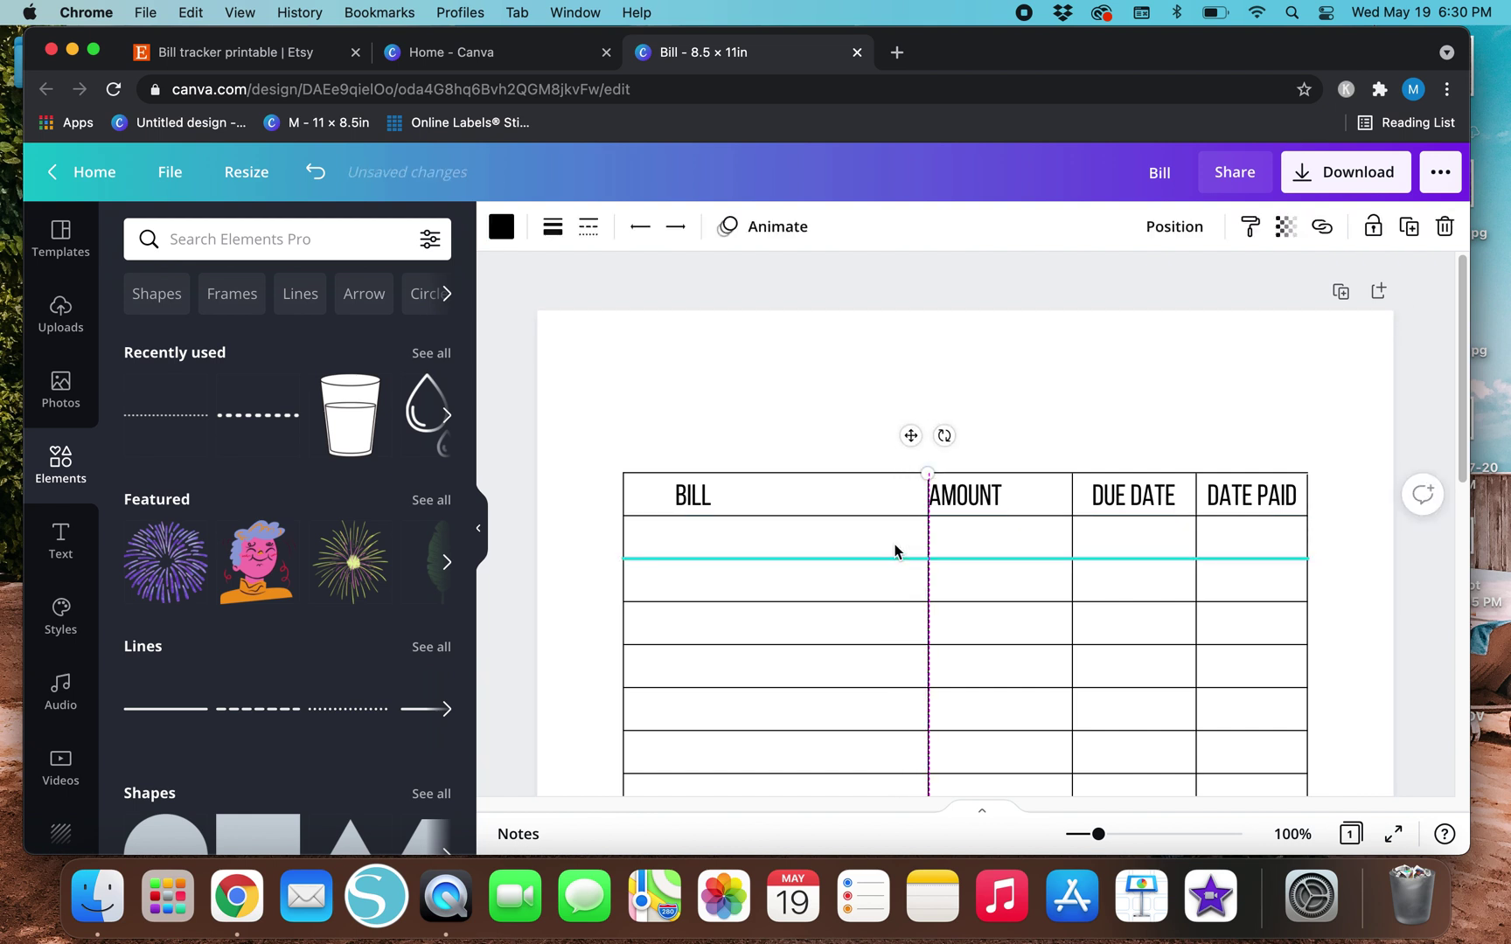
{"action": "key", "text": "Right"}
{"action": "key", "text": "Right"}
{"action": "key", "text": "Right"}
{"action": "key", "text": "Right"}
{"action": "key", "text": "Right"}
{"action": "key", "text": "Right"}
Move the AMOUNT heading right until it is centred between its two dividers.
{"action": "left_click", "coordinate": [987, 503]}
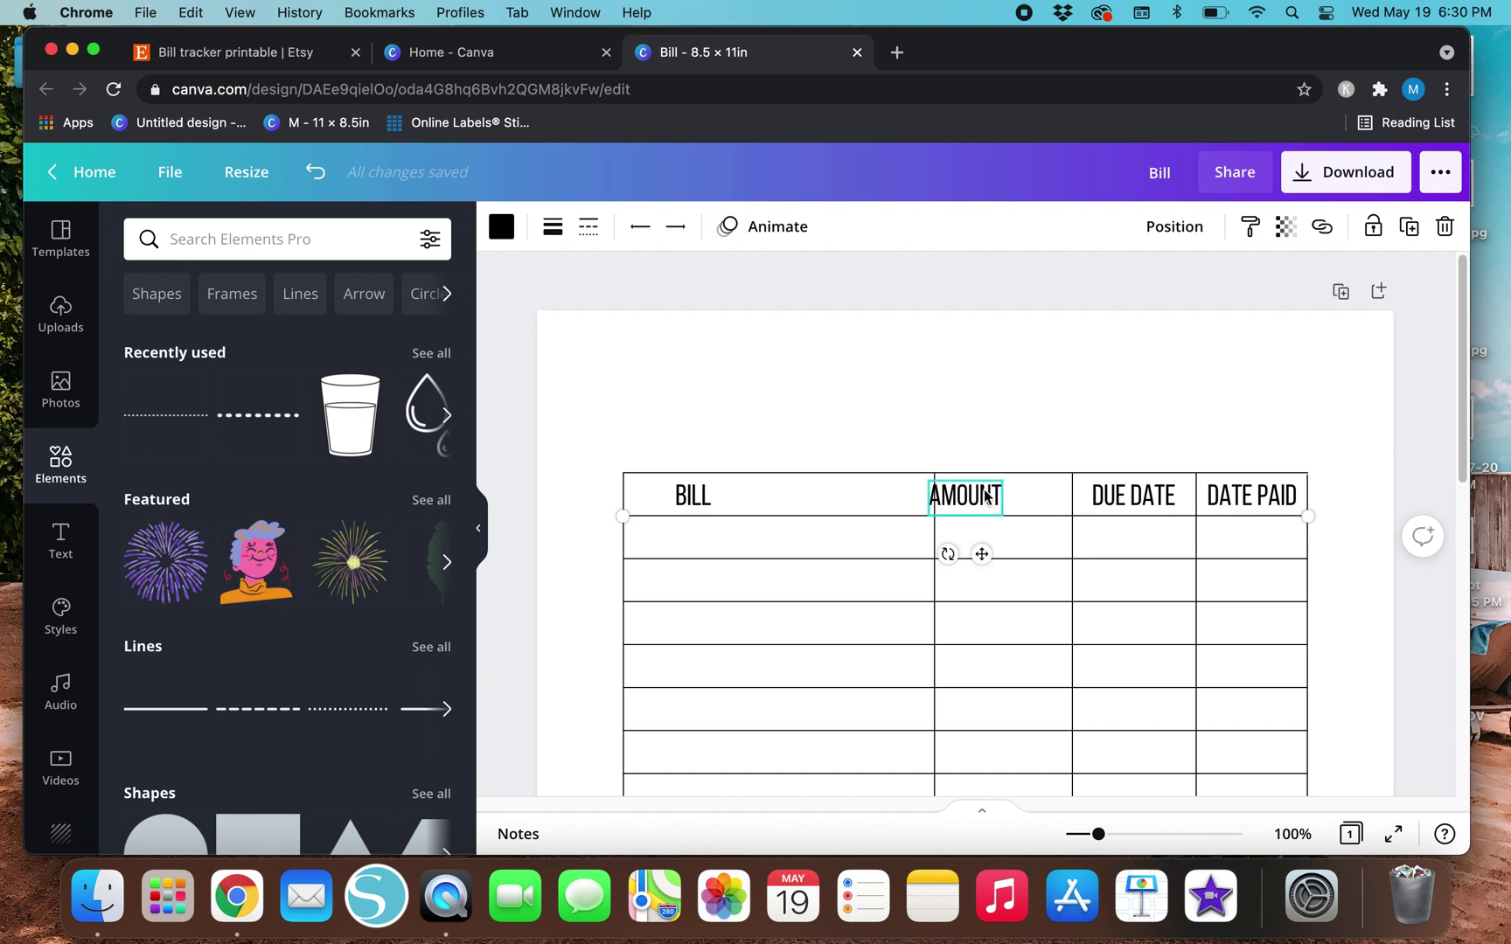
{"action": "left_click", "coordinate": [984, 496]}
{"action": "key", "text": "shift+Right"}
{"action": "key", "text": "Right"}
{"action": "key", "text": "Right"}
{"action": "key", "text": "Right"}
{"action": "key", "text": "Right"}
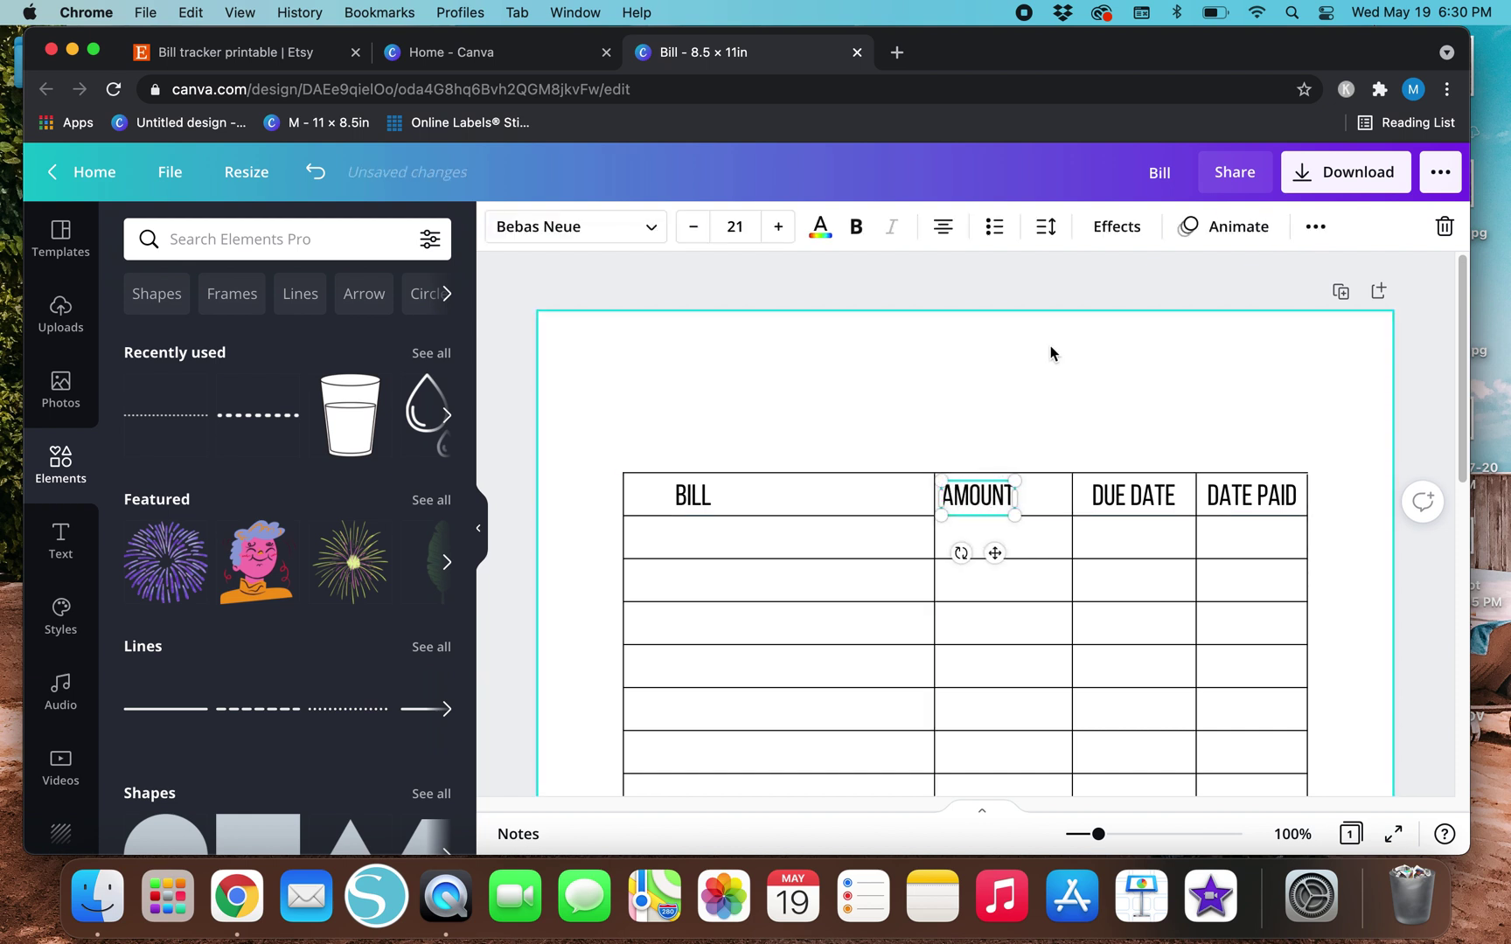
{"action": "key", "text": "shift+Right"}
{"action": "key", "text": "shift+Right"}
{"action": "key", "text": "Right"}
{"action": "key", "text": "Right"}
{"action": "key", "text": "Right"}
{"action": "key", "text": "Right"}
{"action": "key", "text": "Right"}
{"action": "key", "text": "Right"}
{"action": "key", "text": "Right"}
{"action": "key", "text": "Right"}
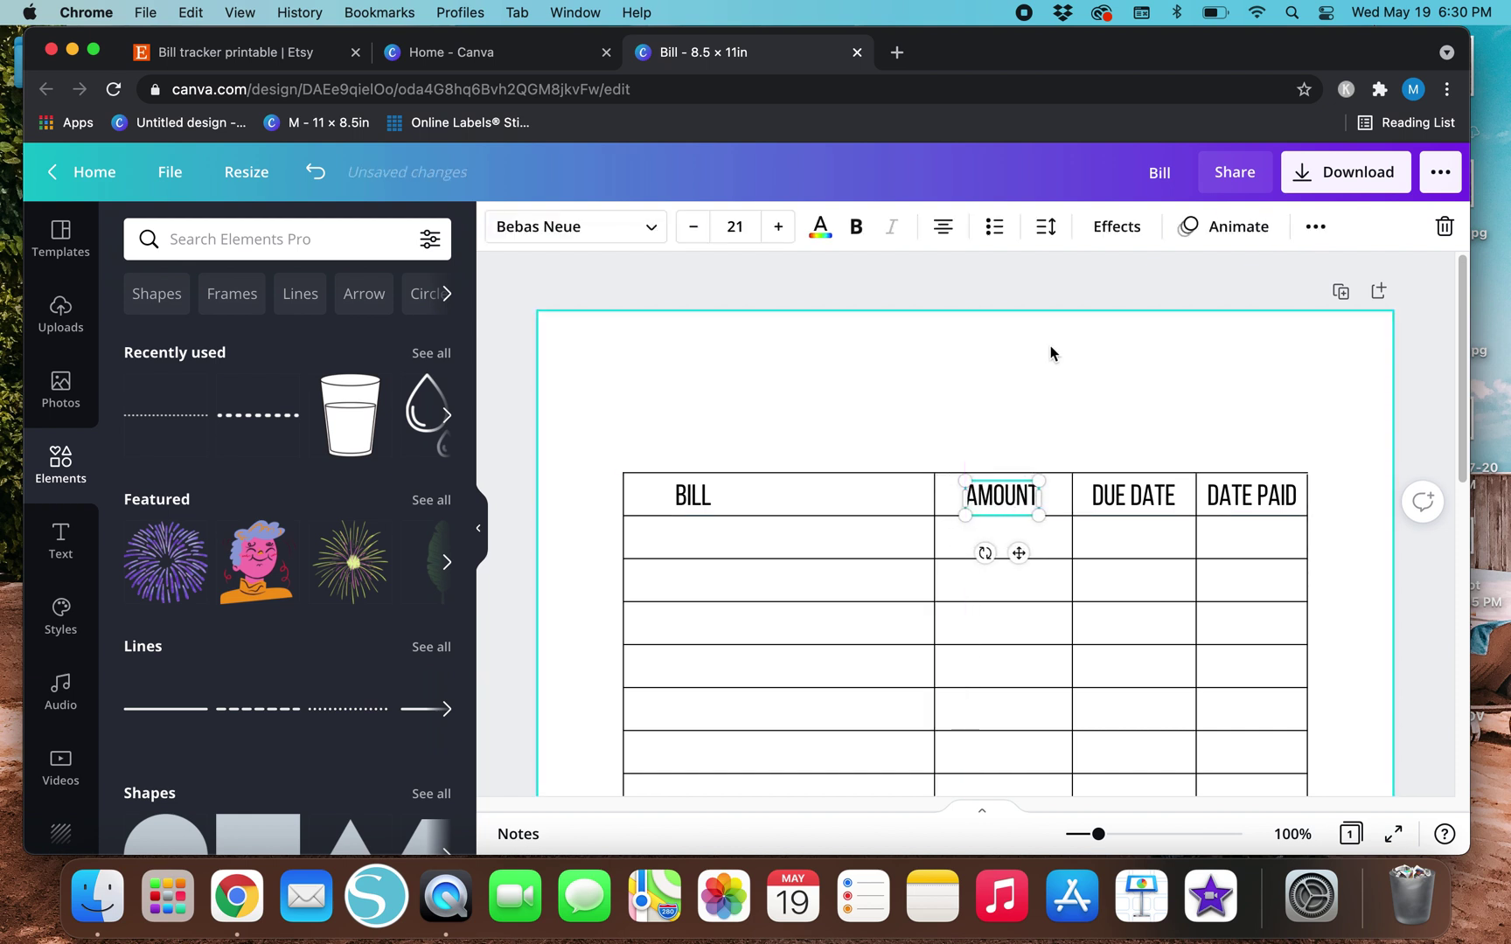
{"action": "left_click", "coordinate": [1051, 348]}
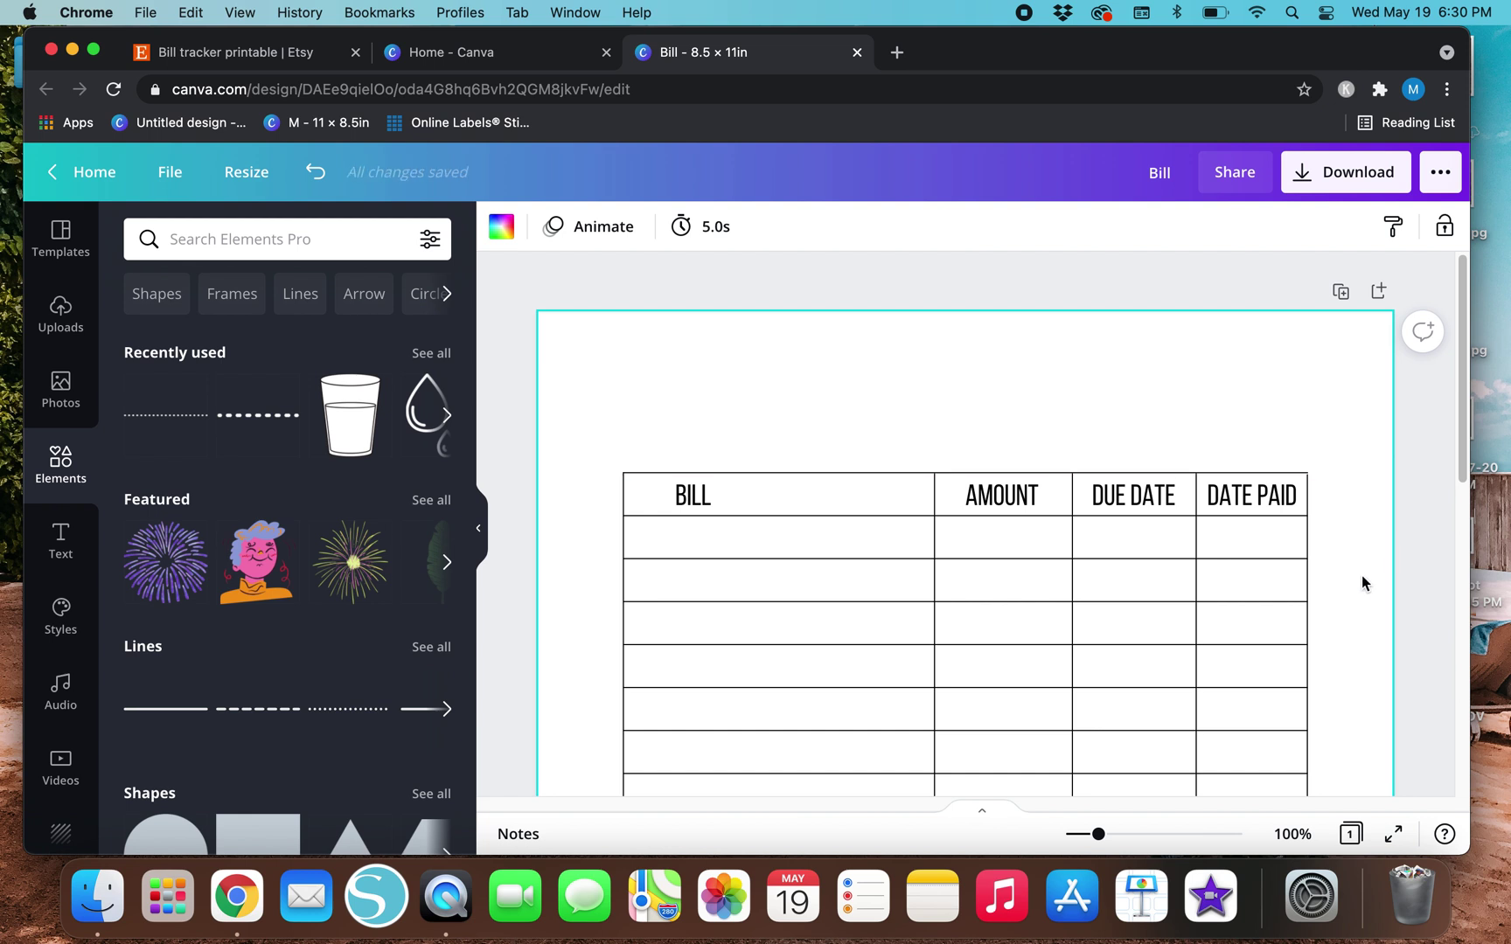
Adjust the lower ends of the table's left and right borders to meet the bottom line exactly at the corners.
{"action": "scroll", "coordinate": [1361, 577], "scroll_direction": "down", "scroll_amount": 8}
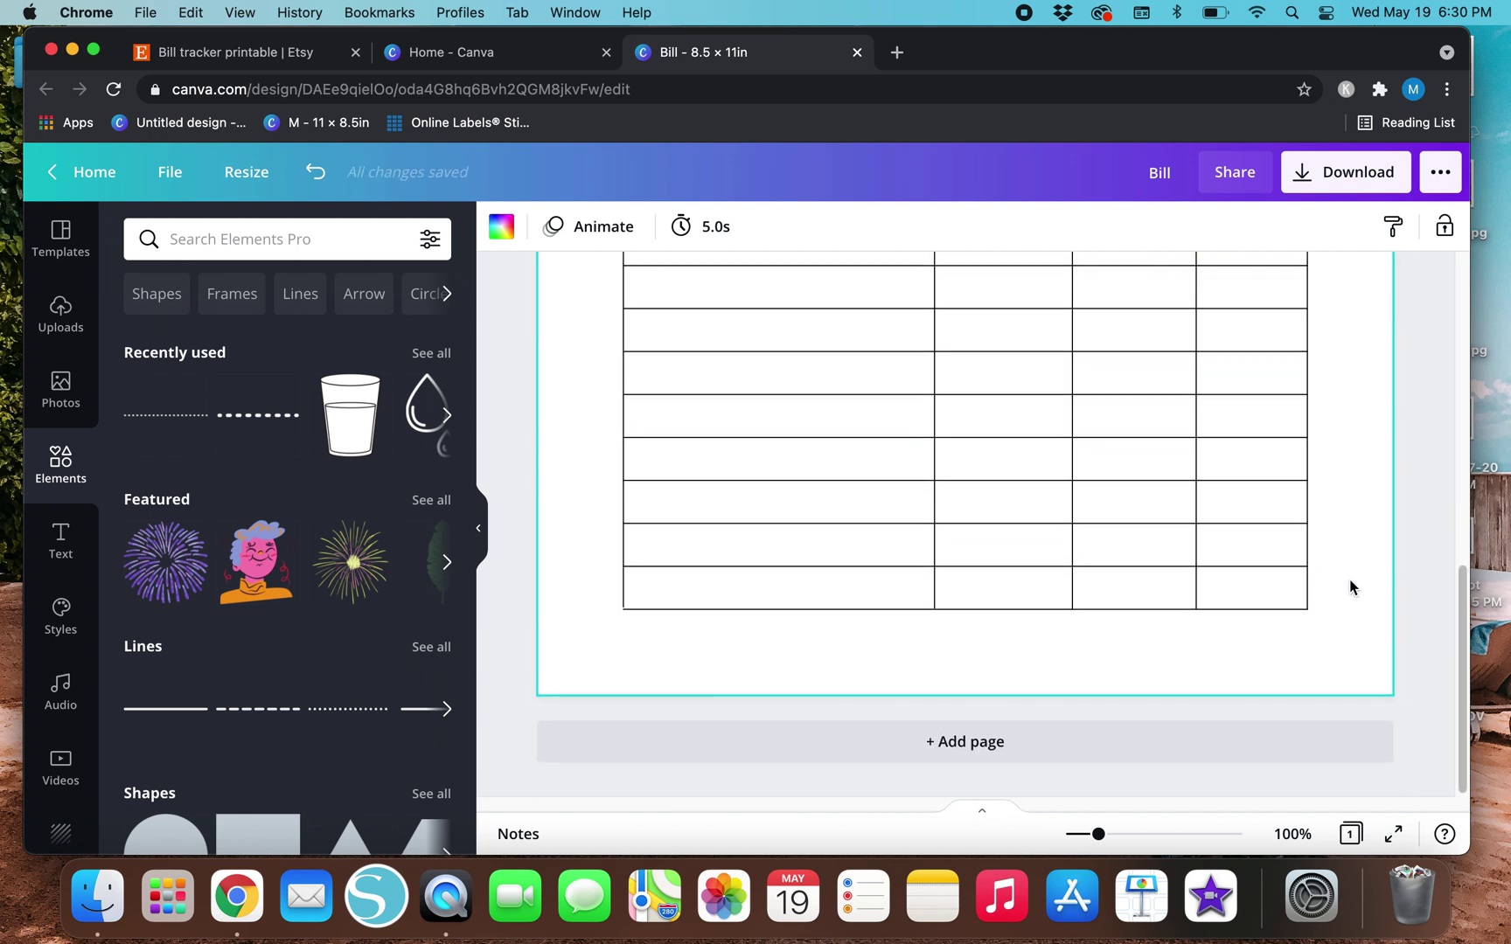
{"action": "left_click", "coordinate": [626, 610]}
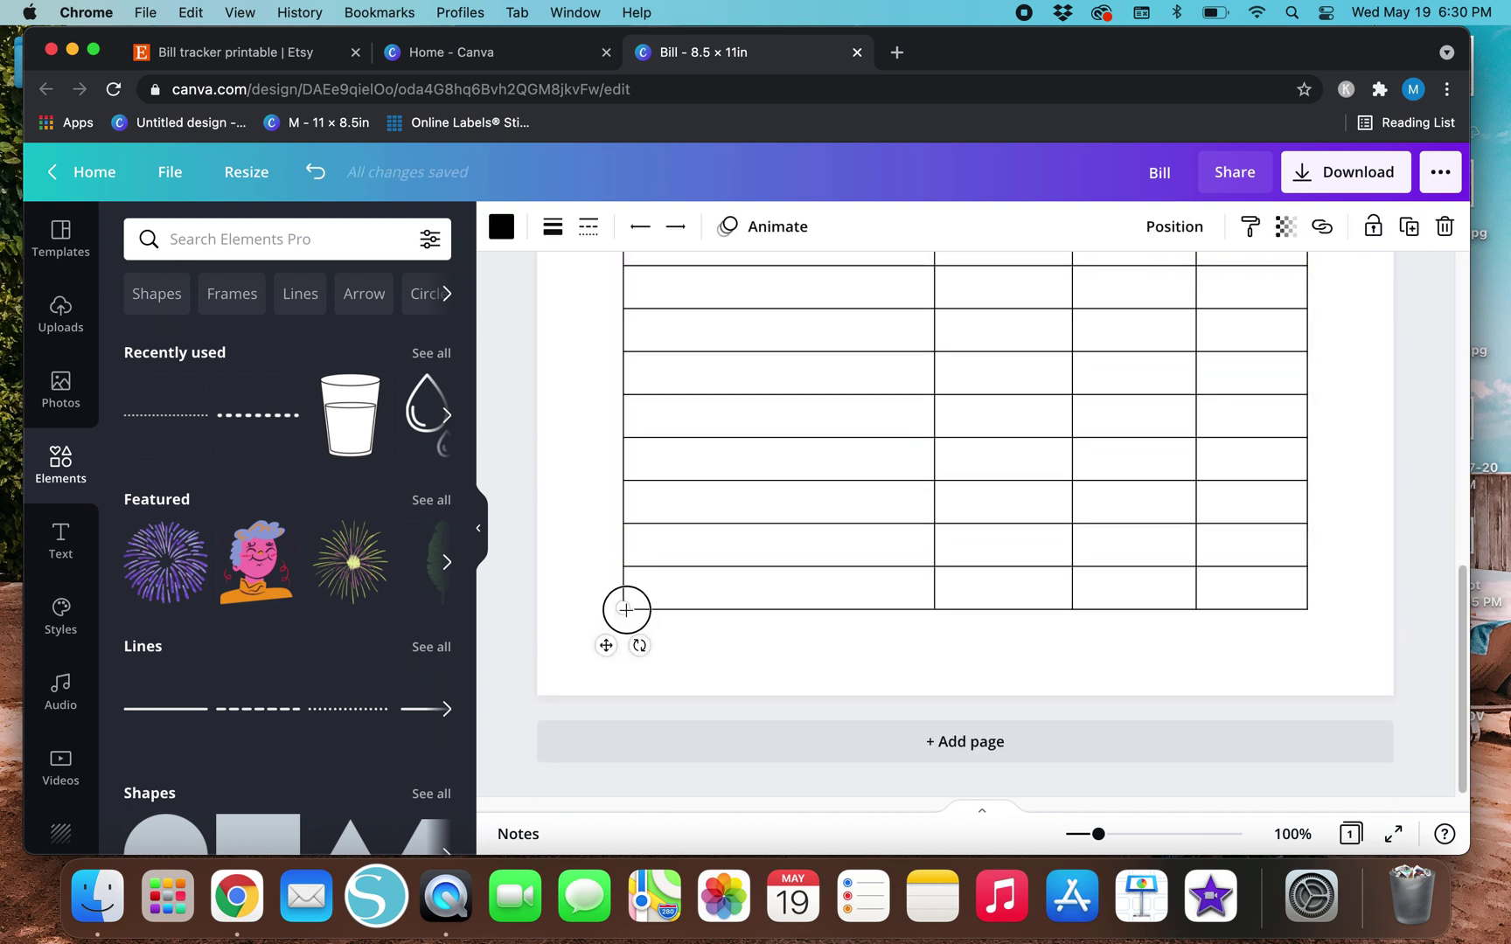
{"action": "left_click", "coordinate": [572, 616]}
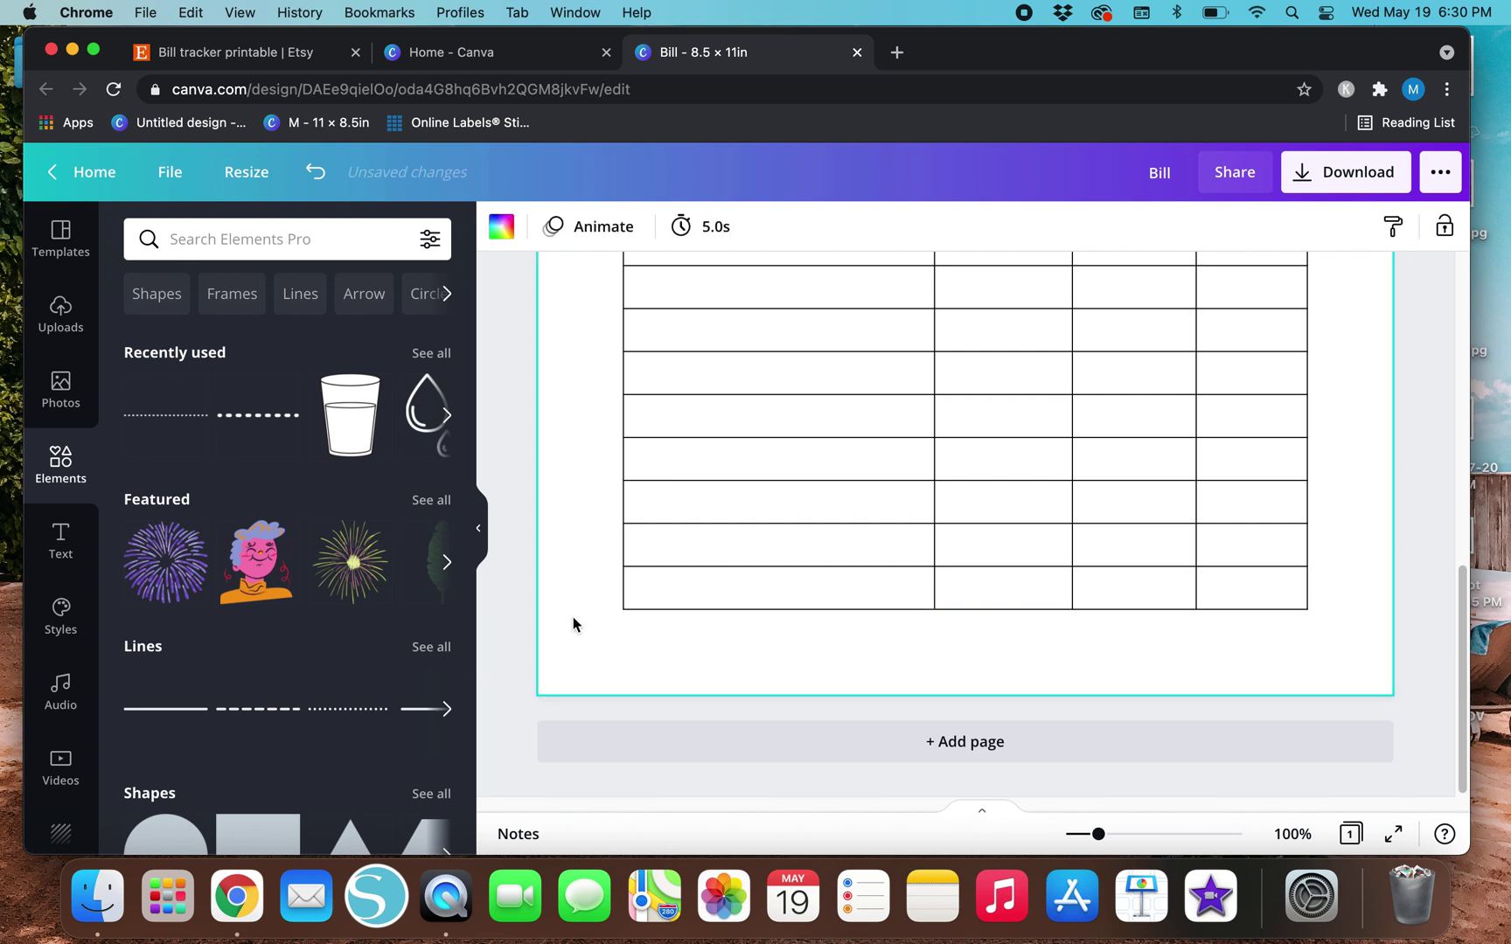
{"action": "left_click", "coordinate": [1309, 608]}
{"action": "left_click_drag", "start_coordinate": [1306, 610], "coordinate": [1337, 574]}
{"action": "left_click", "coordinate": [1336, 574]}
Adjust the upper end of the table's right border to meet the top line at the corner.
{"action": "scroll", "coordinate": [1336, 573], "scroll_direction": "up", "scroll_amount": 5}
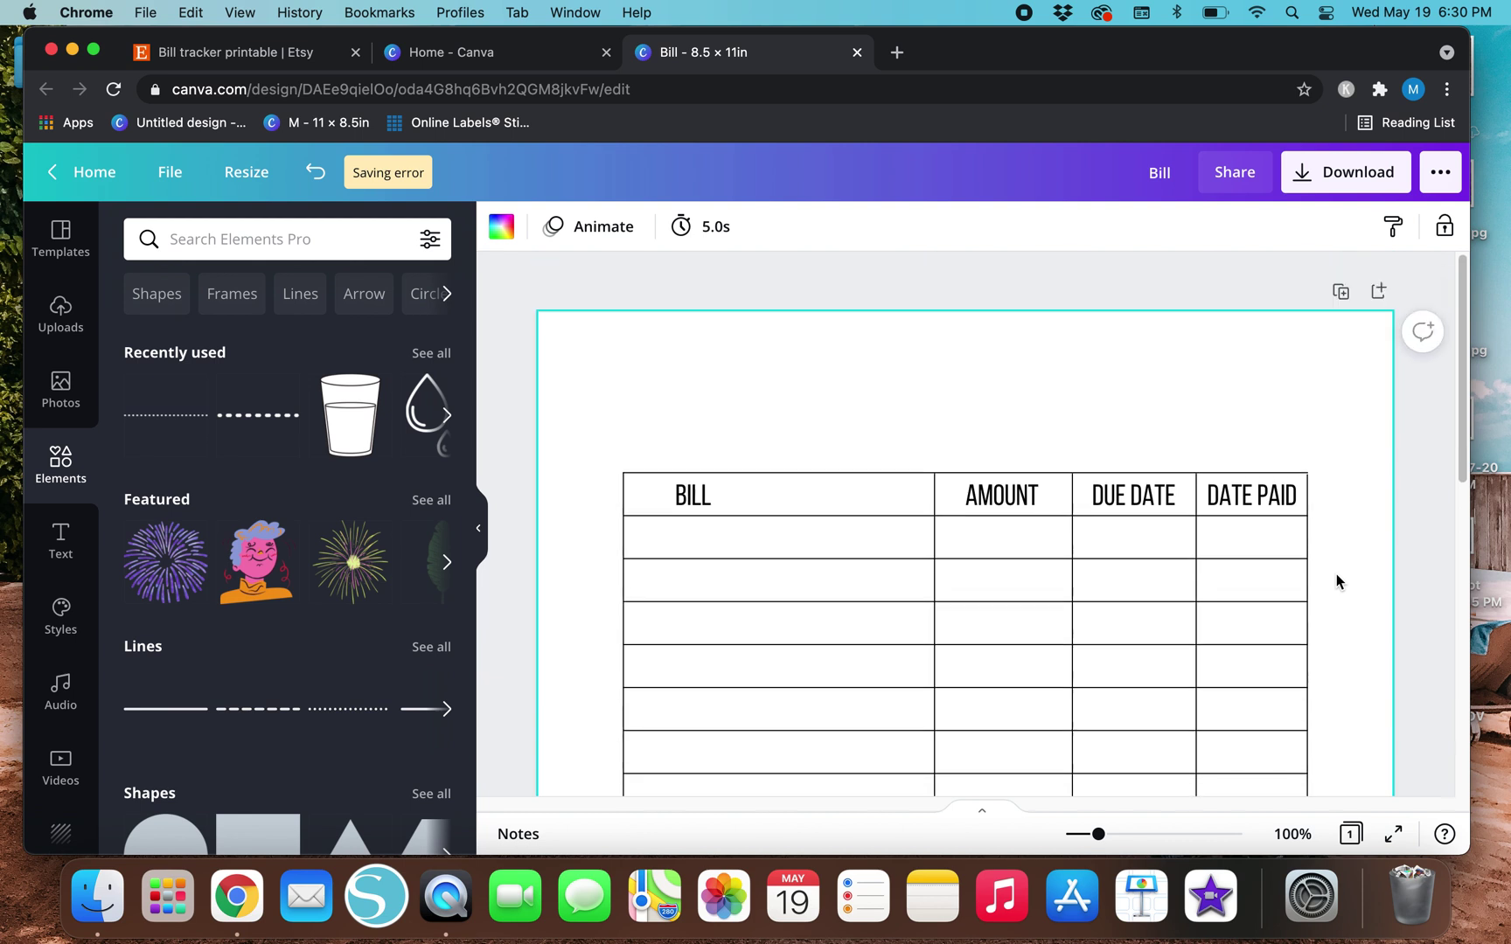
{"action": "left_click", "coordinate": [1306, 474]}
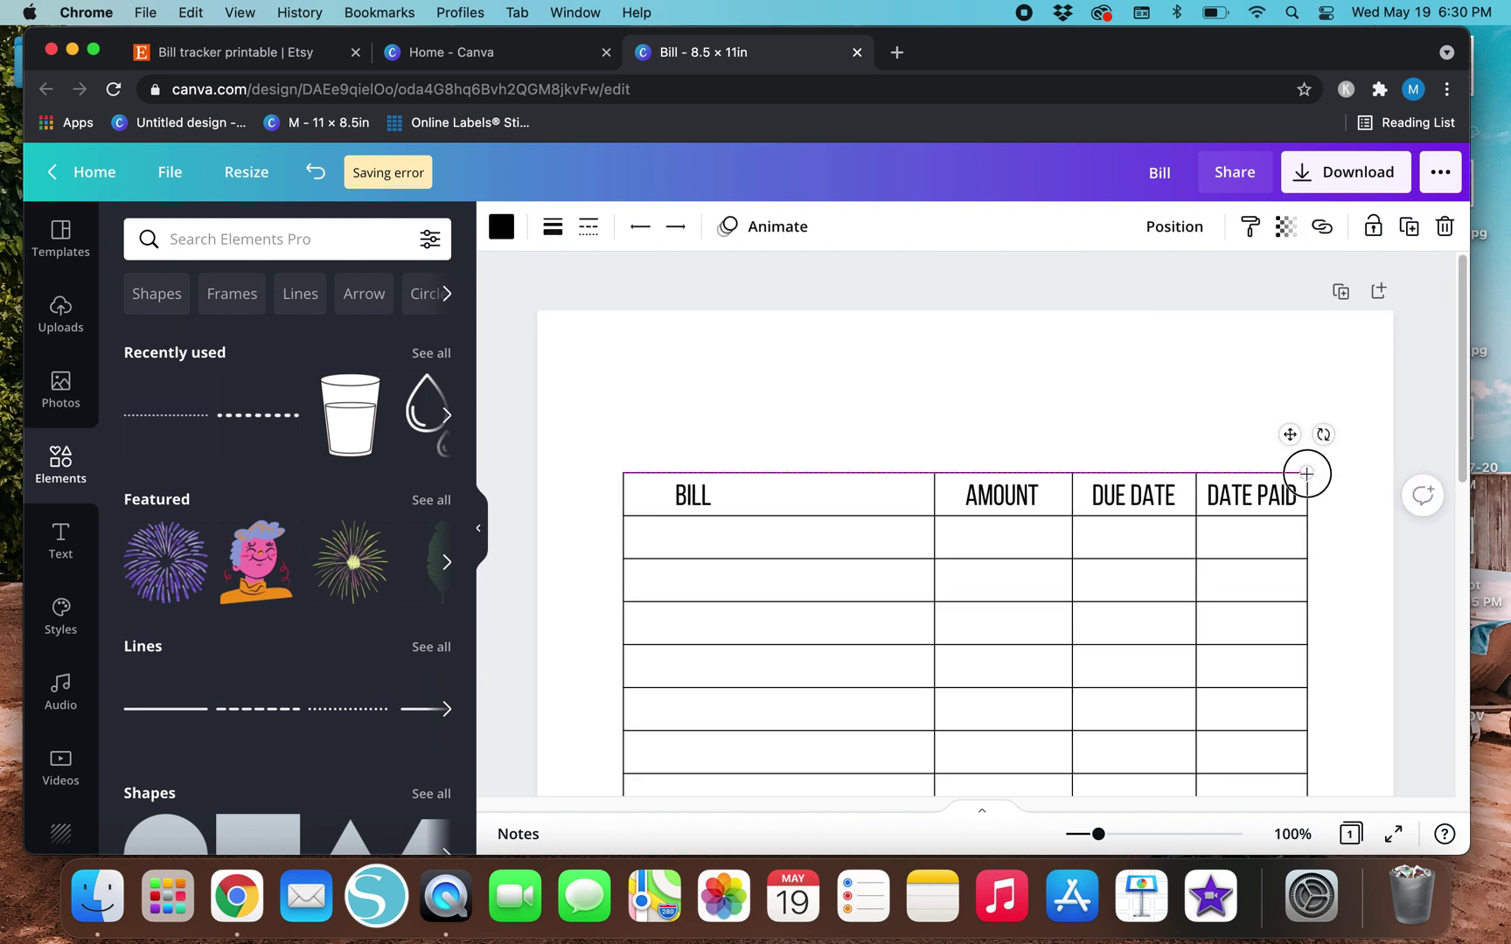
{"action": "left_click_drag", "start_coordinate": [1306, 474], "coordinate": [1338, 527]}
{"action": "left_click", "coordinate": [1343, 540]}
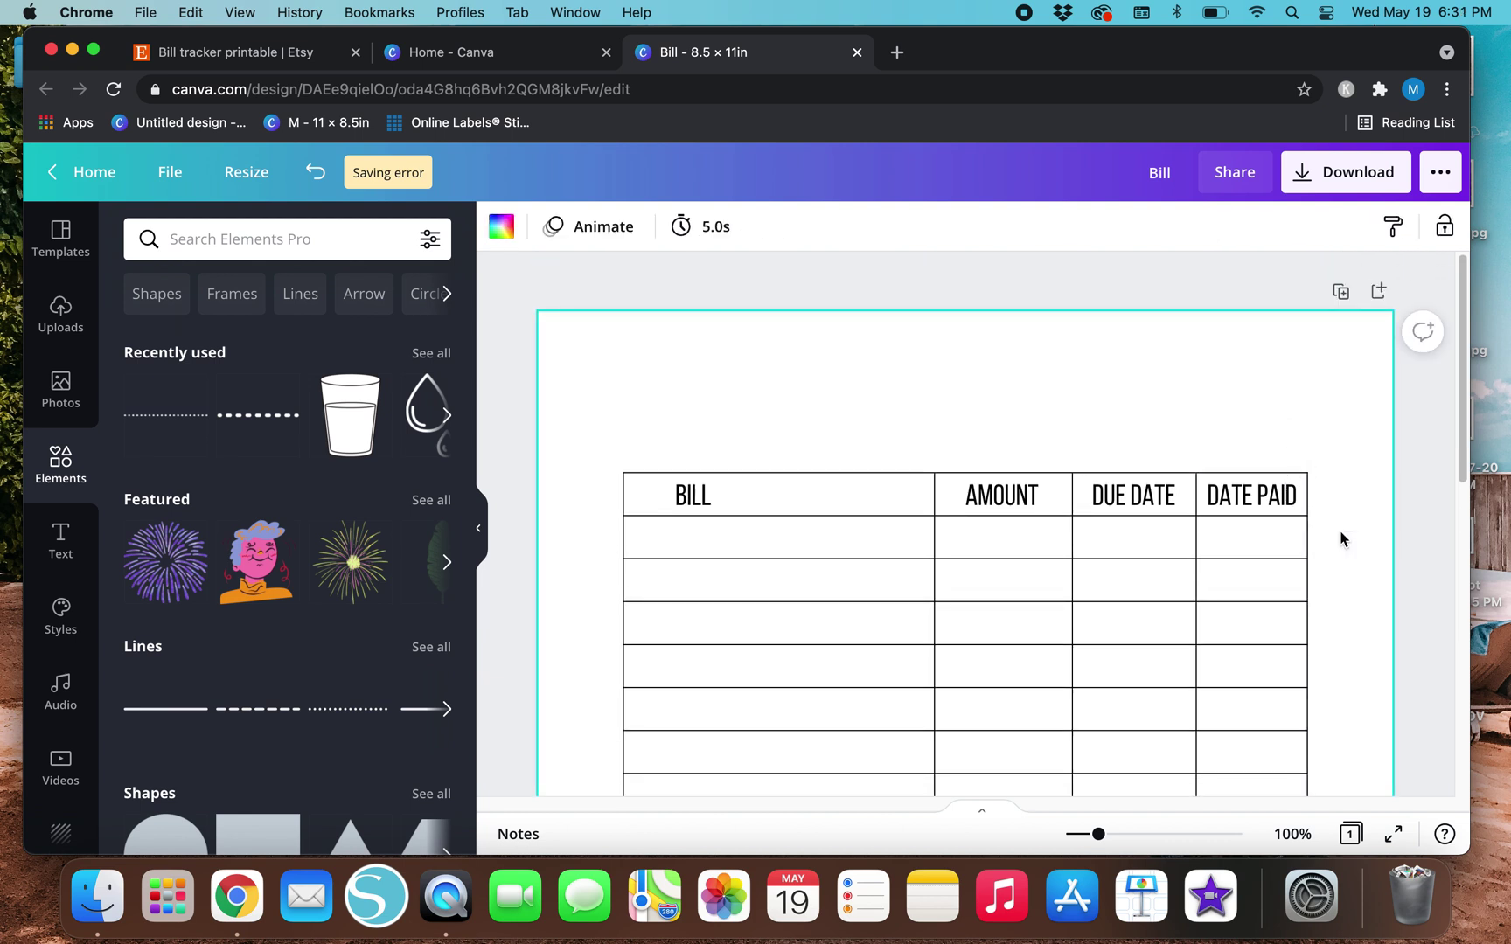
Move the BILL heading right until it is centred in its column.
{"action": "scroll", "coordinate": [1331, 571], "scroll_direction": "down", "scroll_amount": 2}
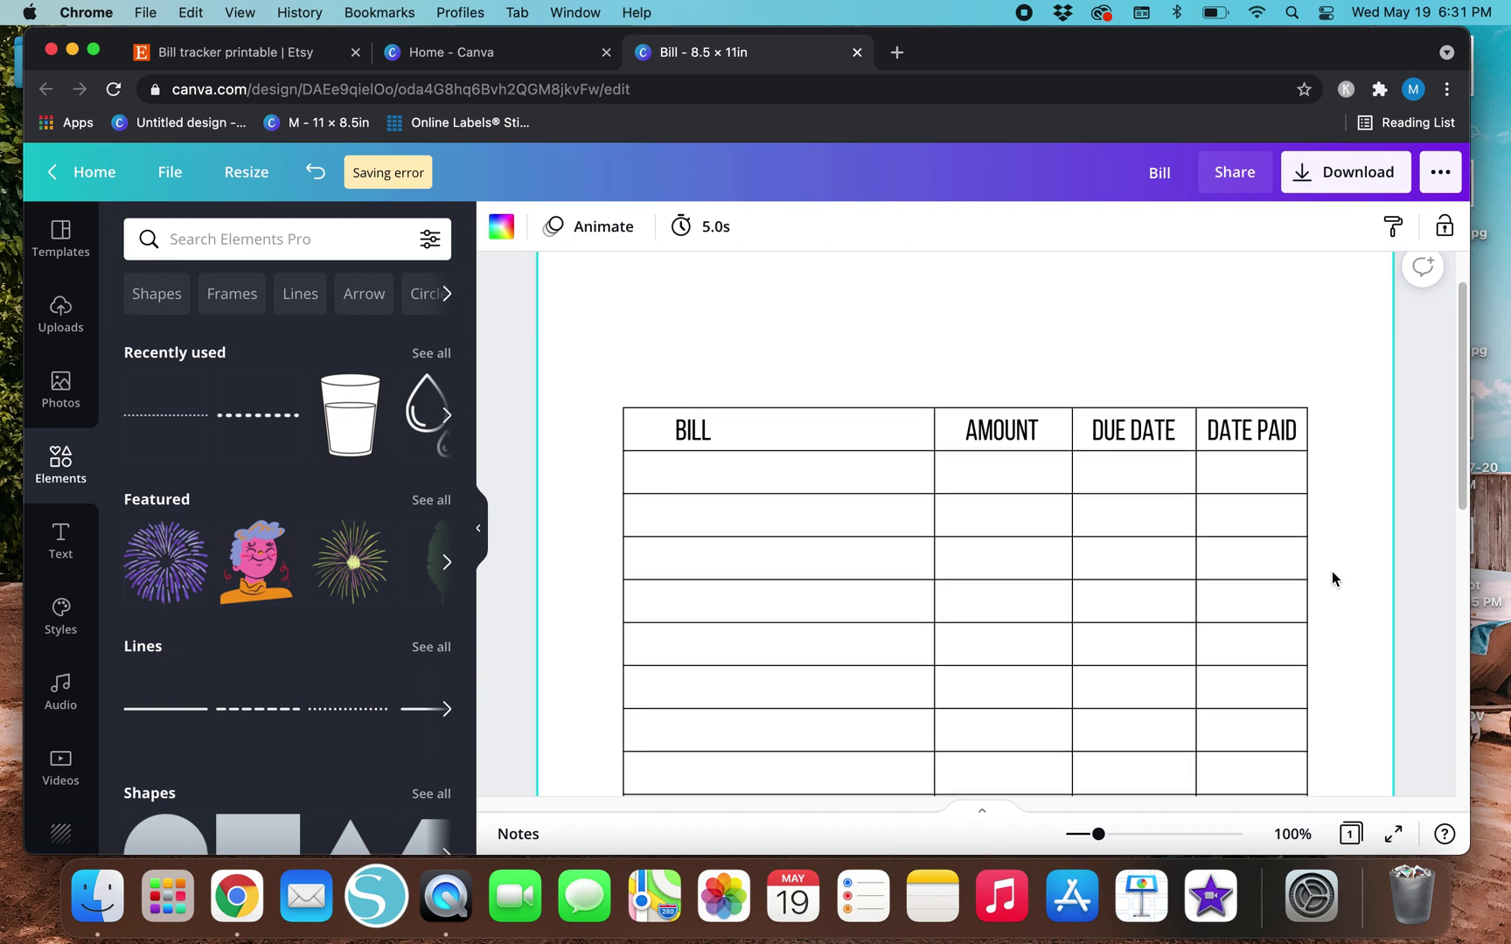
{"action": "left_click", "coordinate": [696, 435]}
{"action": "left_click", "coordinate": [692, 432]}
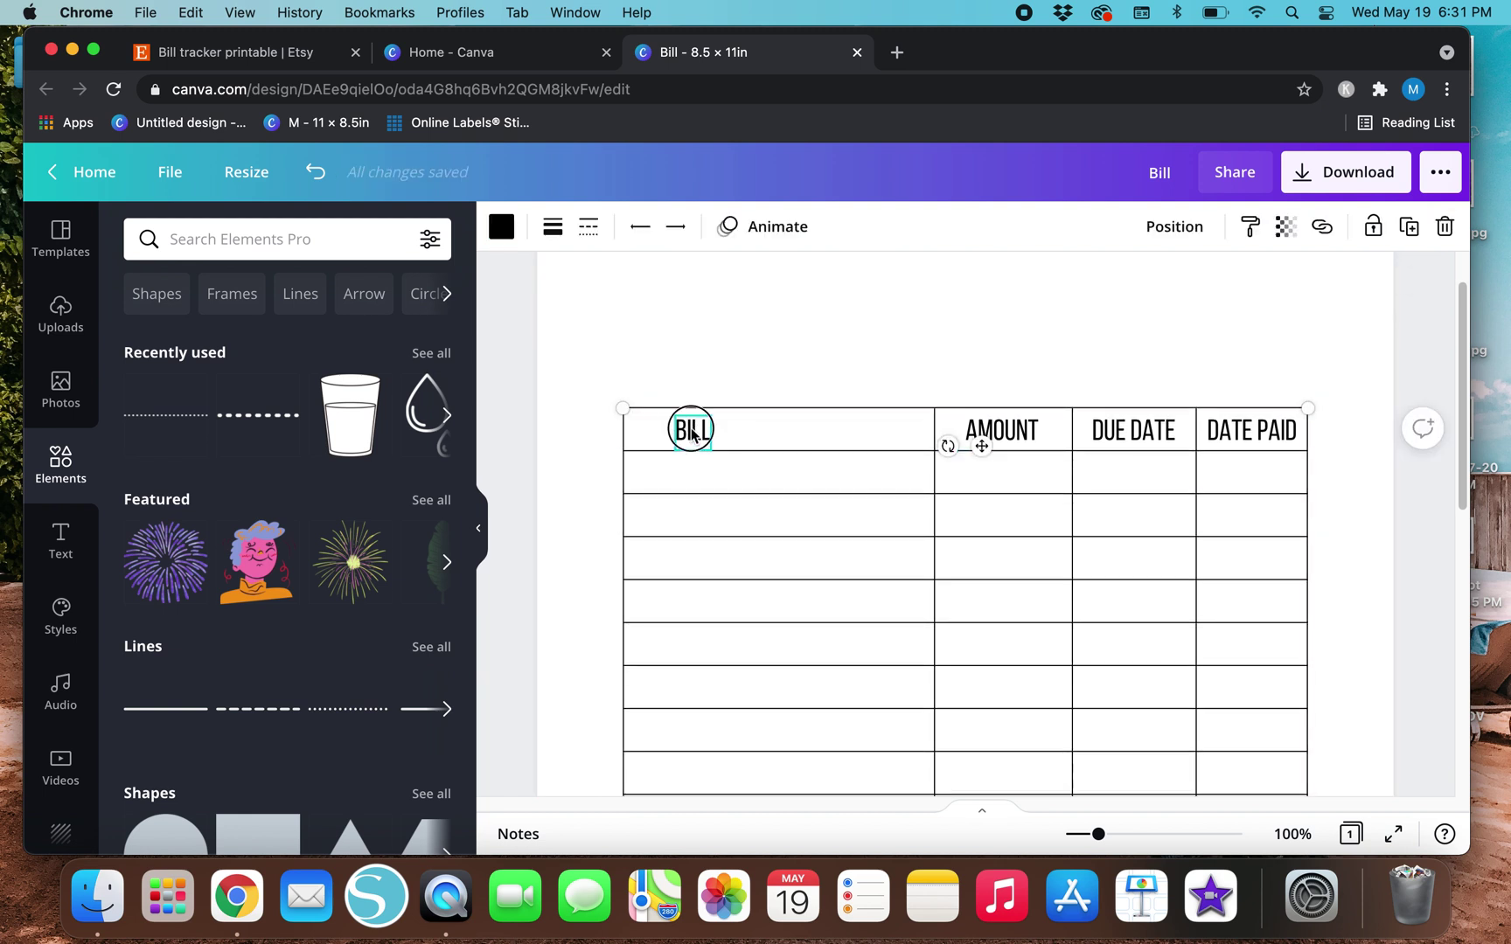
{"action": "key", "text": "shift+Right"}
{"action": "key", "text": "shift+Right"}
{"action": "key", "text": "shift+Right"}
{"action": "key", "text": "shift+Right"}
{"action": "key", "text": "shift+Right"}
{"action": "key", "text": "shift+Right"}
{"action": "key", "text": "shift+Right"}
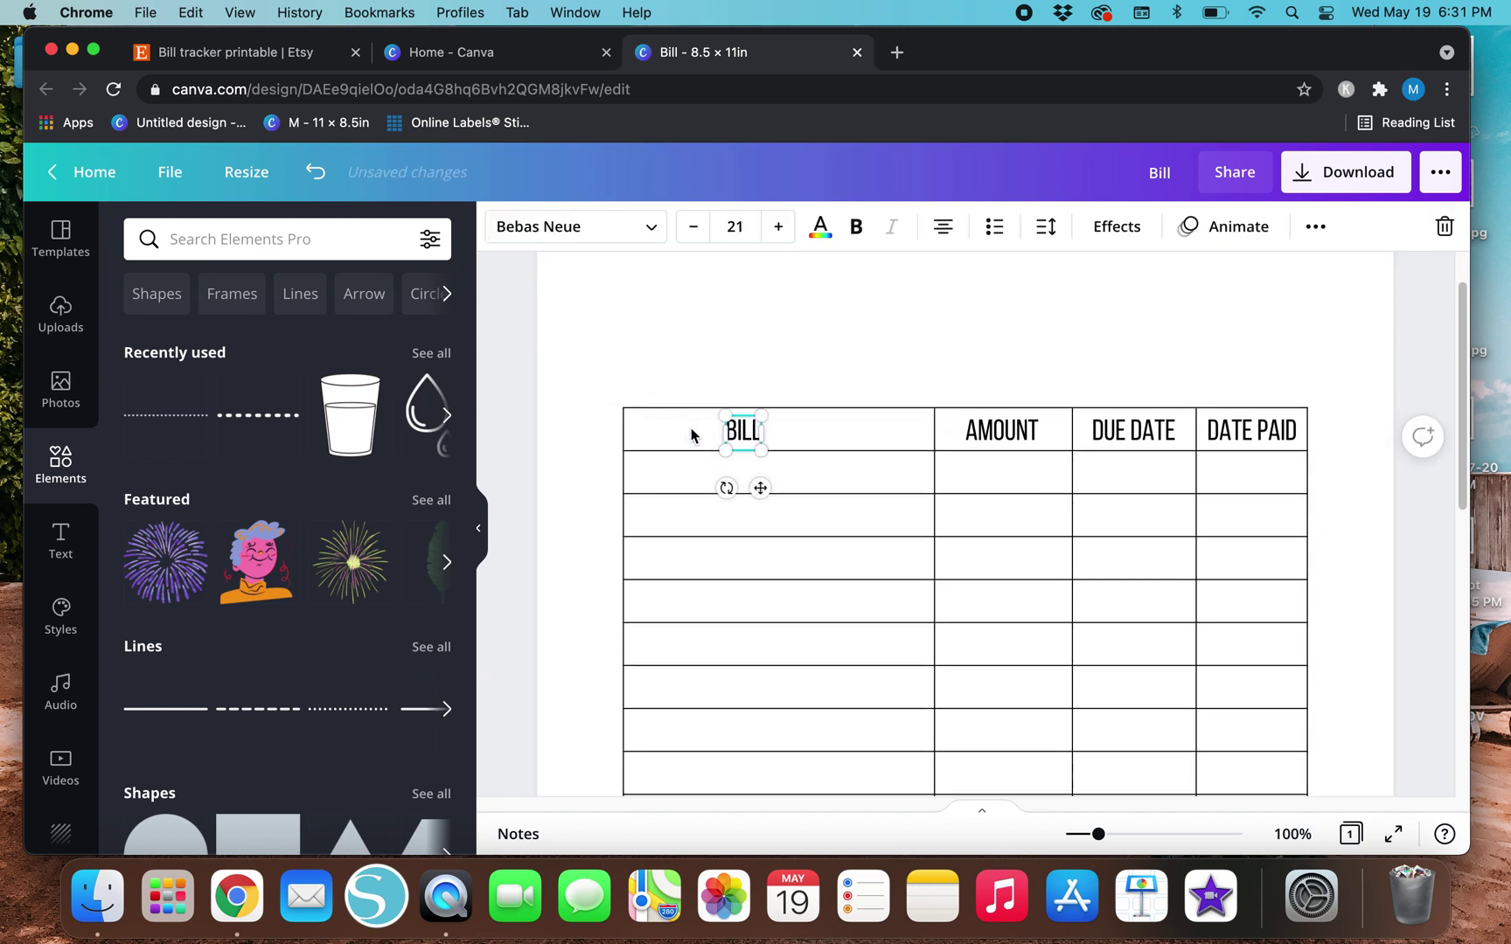
{"action": "key", "text": "shift+Right"}
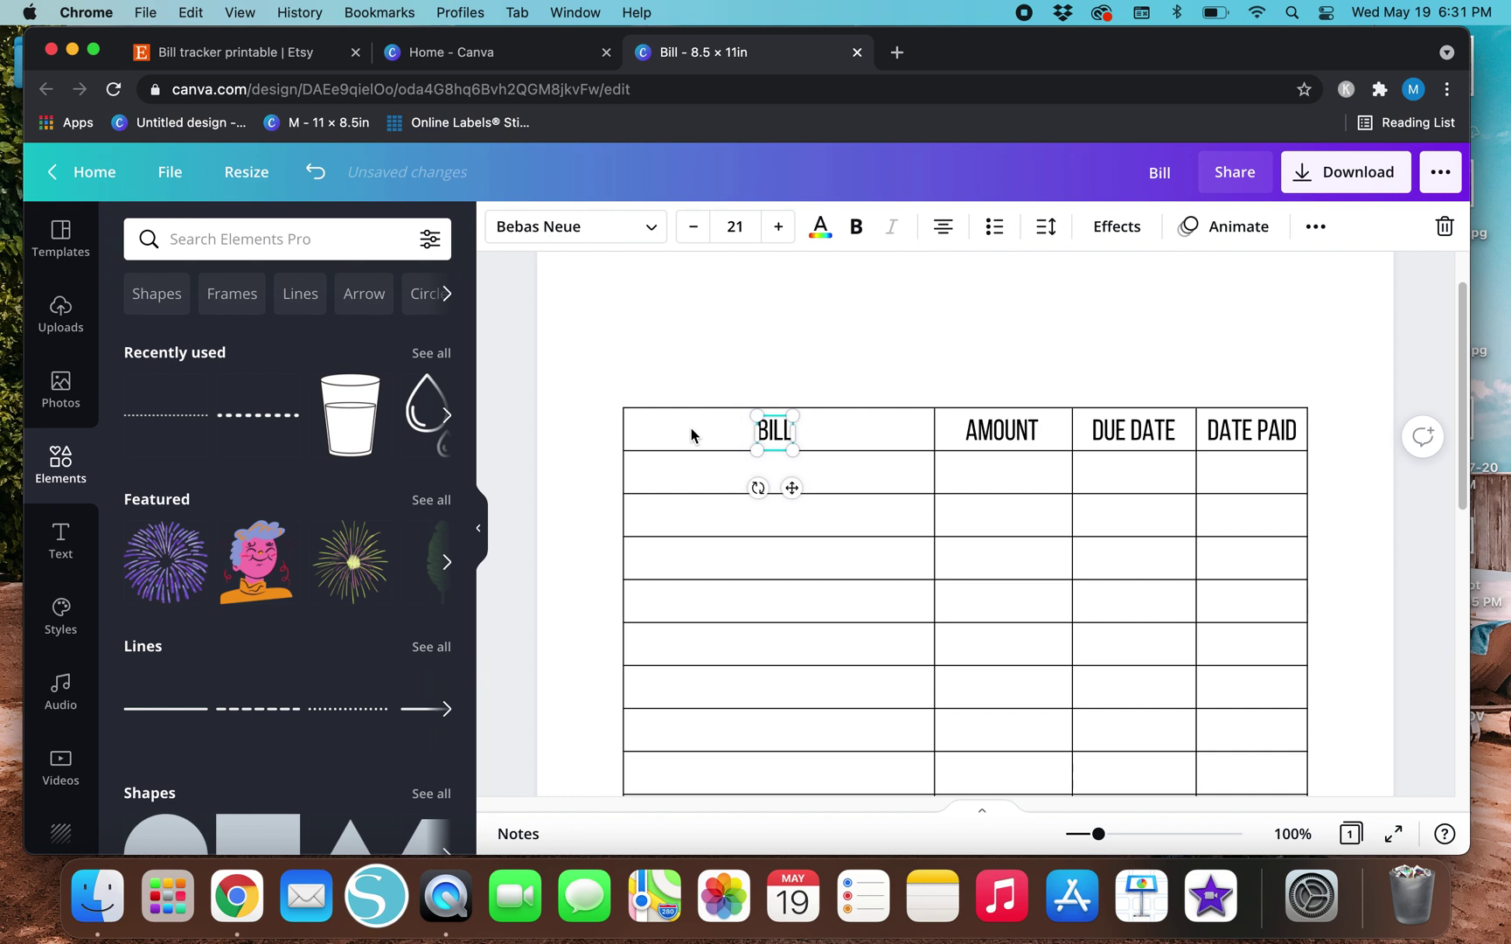
{"action": "left_click", "coordinate": [550, 396]}
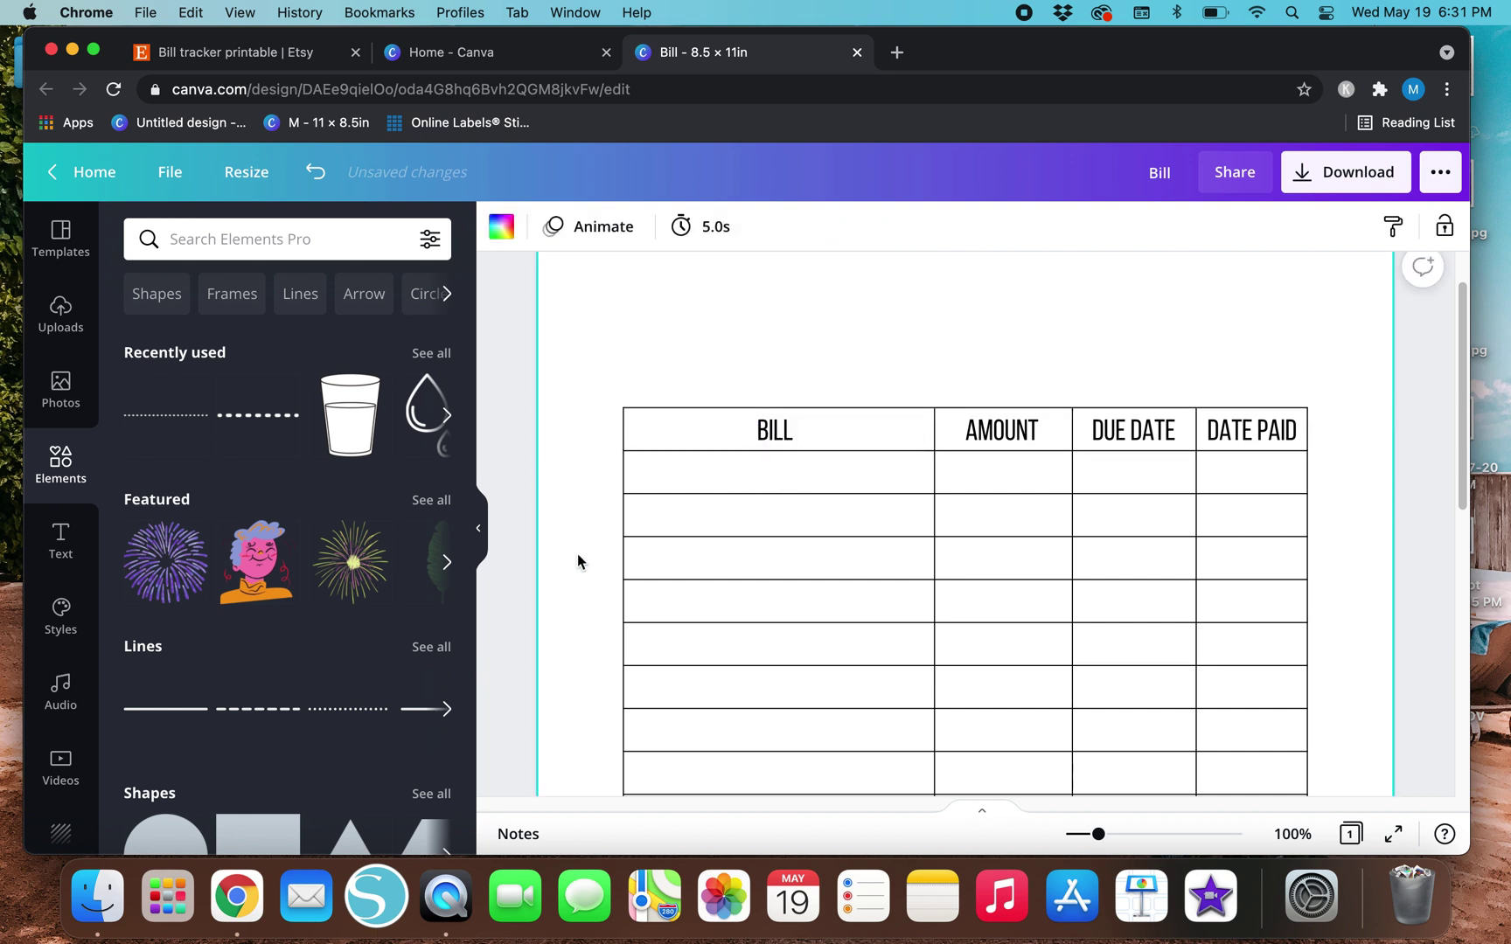
Examine the overall layout of the table on the page at 50% zoom.
{"action": "key", "text": "super+minus"}
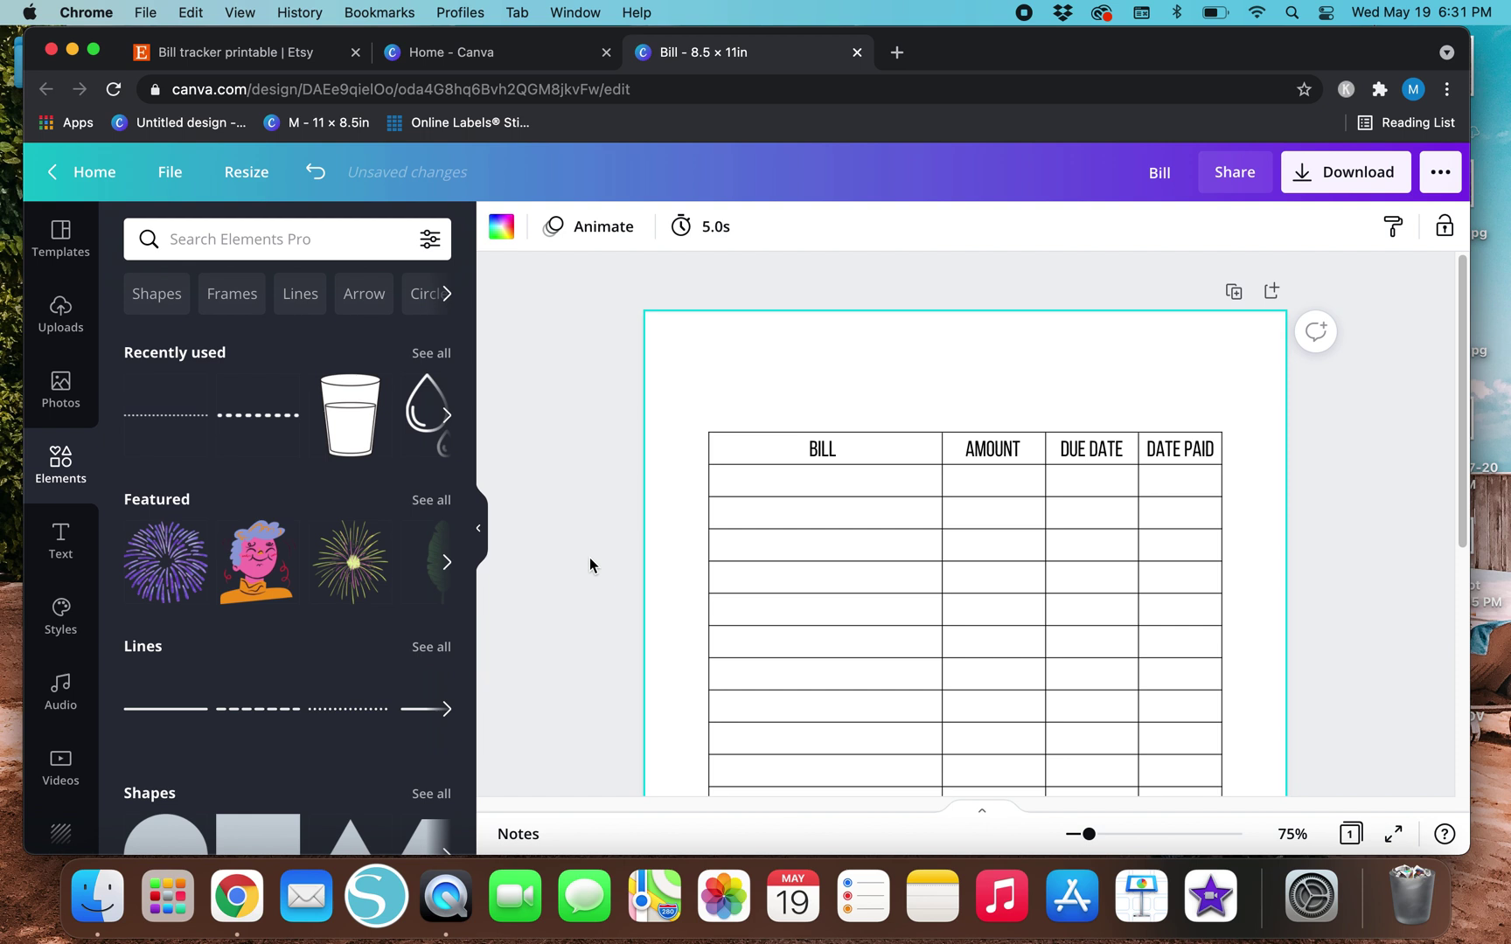
{"action": "key", "text": "super+minus"}
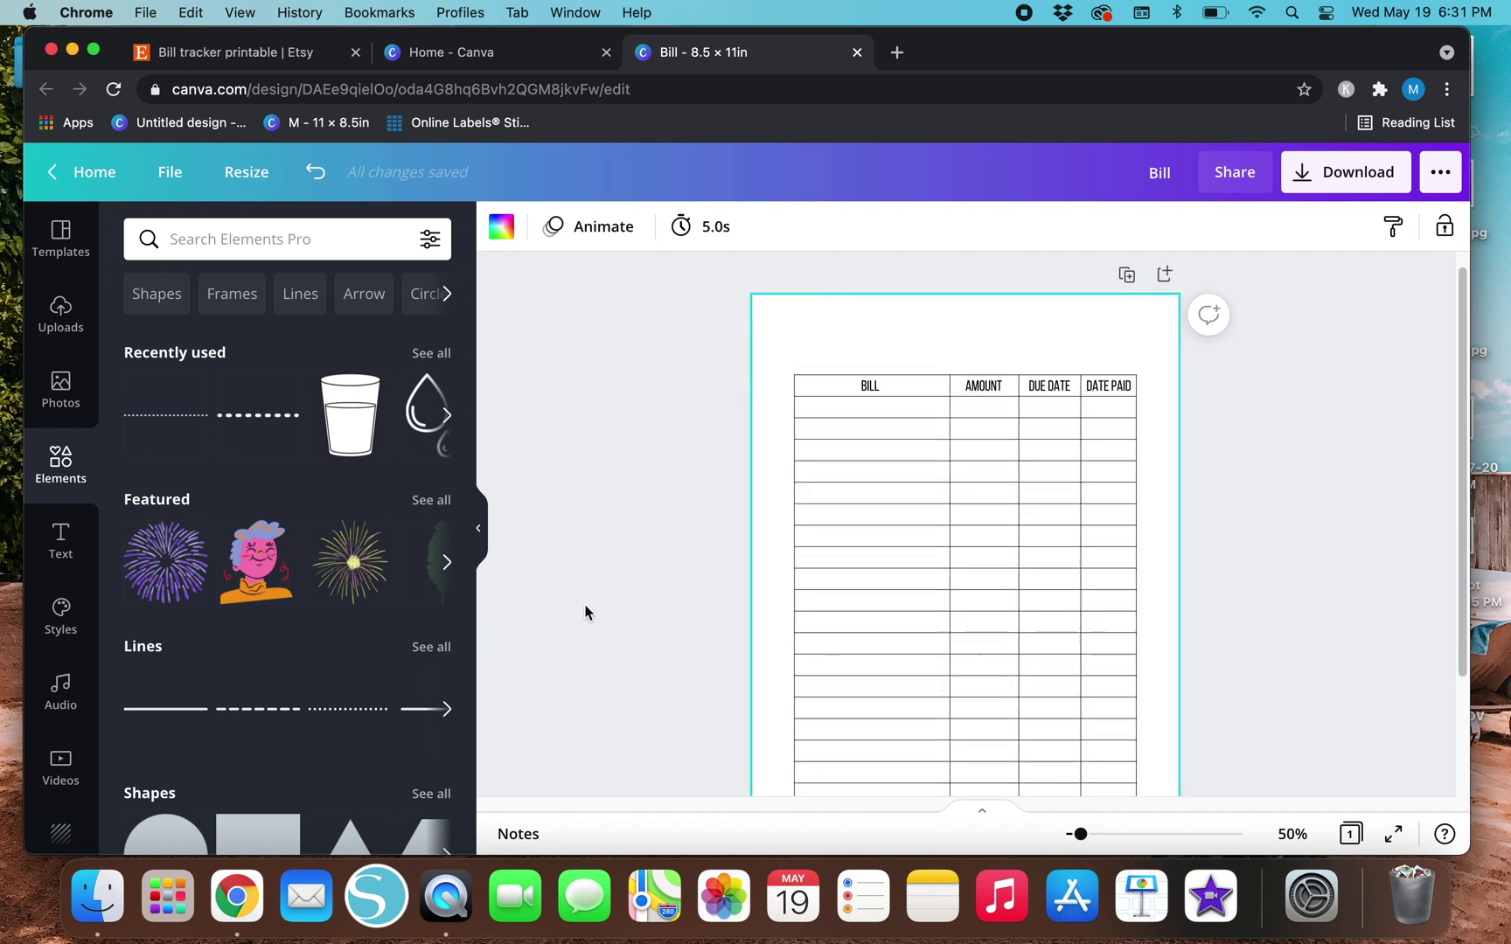
{"action": "scroll", "coordinate": [1059, 611], "scroll_direction": "down", "scroll_amount": 3}
{"action": "scroll", "coordinate": [839, 662], "scroll_direction": "up", "scroll_amount": 3}
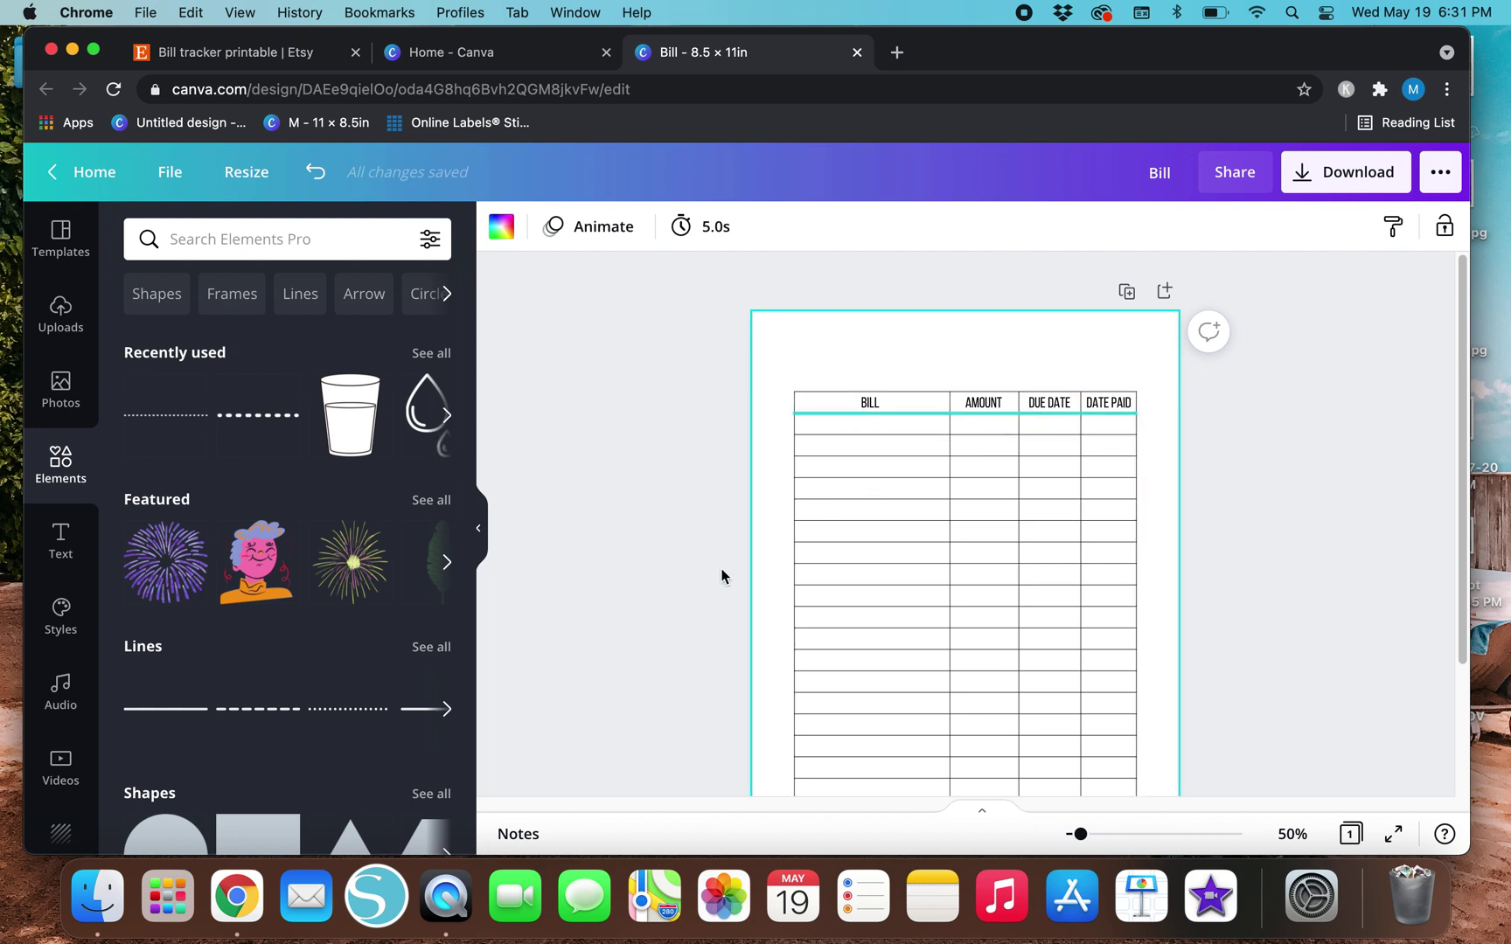
{"action": "scroll", "coordinate": [718, 568], "scroll_direction": "down", "scroll_amount": 3}
{"action": "scroll", "coordinate": [718, 548], "scroll_direction": "up", "scroll_amount": 3}
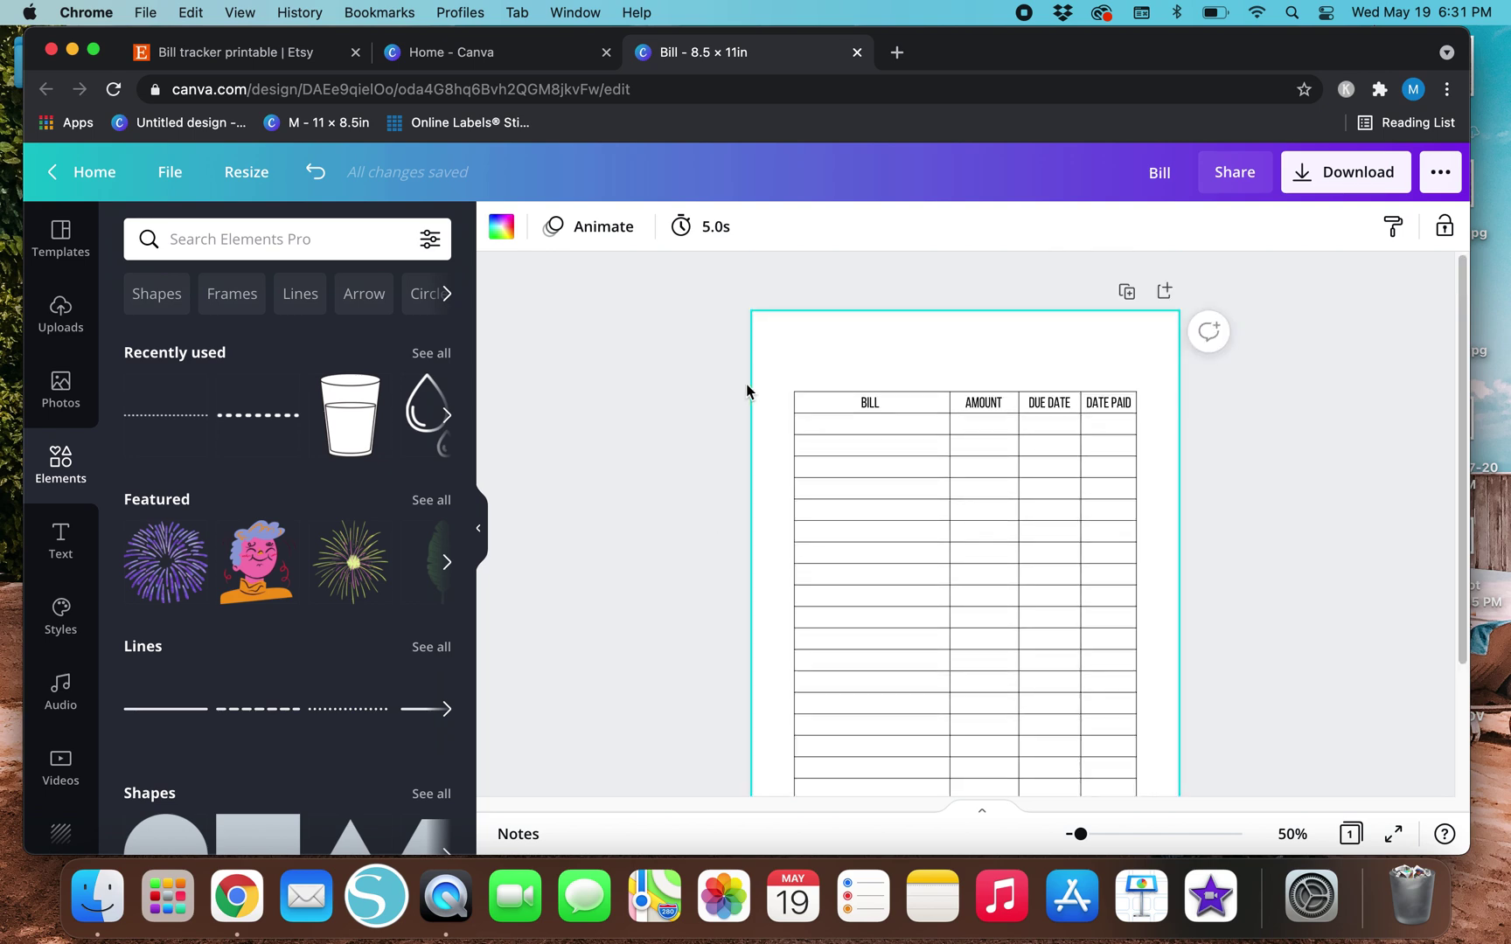
Switch to the Etsy search results and examine how the bill tracker listings style their titles.
{"action": "left_click", "coordinate": [220, 53]}
{"action": "scroll", "coordinate": [472, 622], "scroll_direction": "up", "scroll_amount": 1}
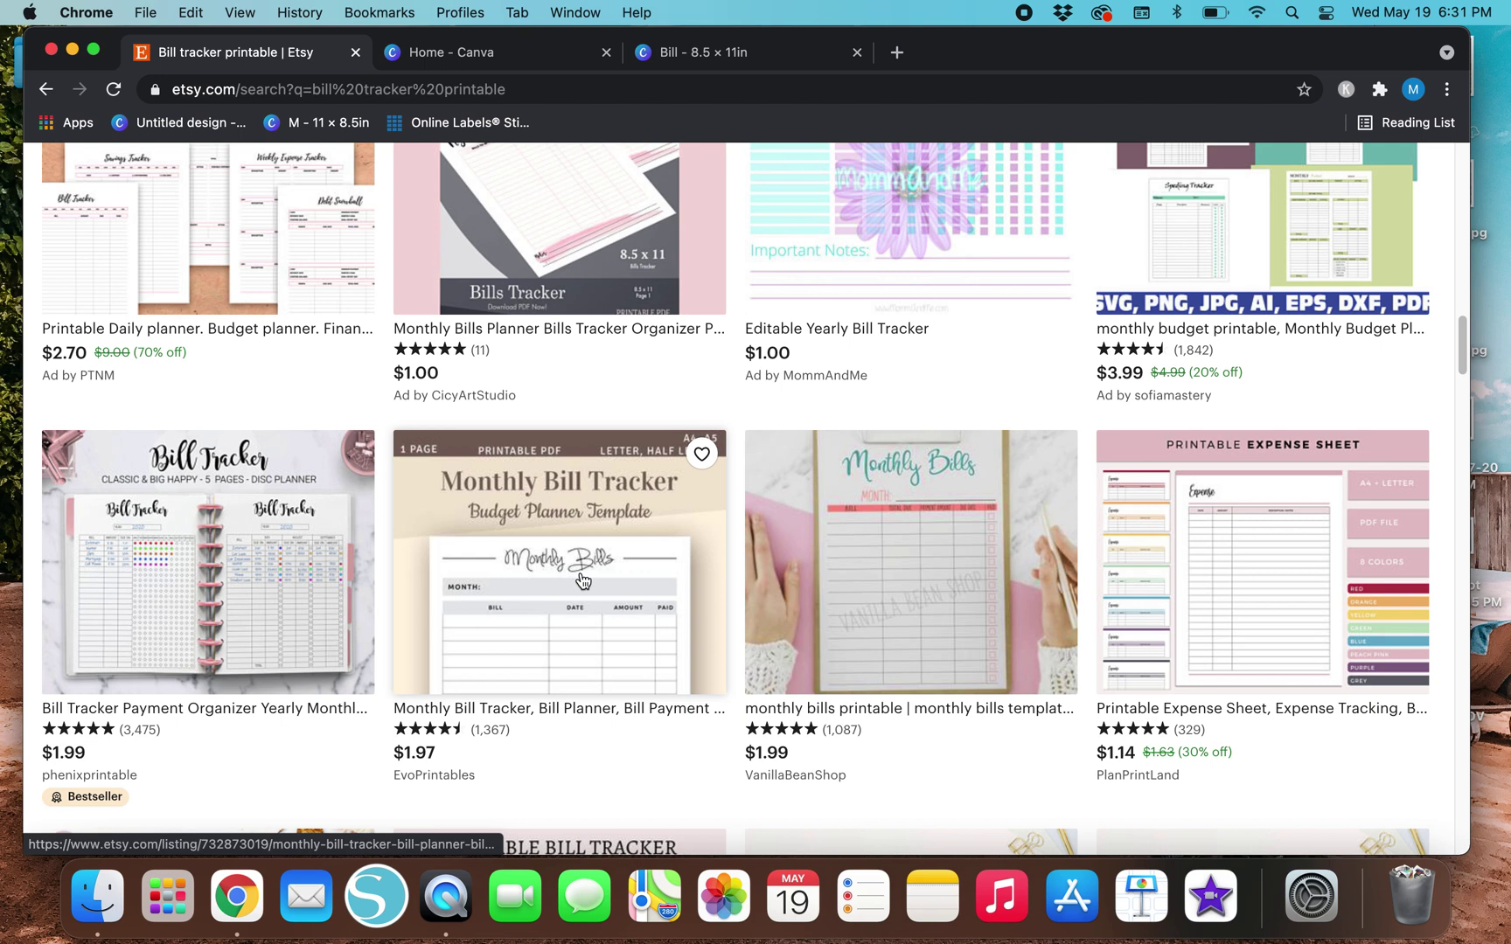
{"action": "scroll", "coordinate": [475, 597], "scroll_direction": "up", "scroll_amount": 8}
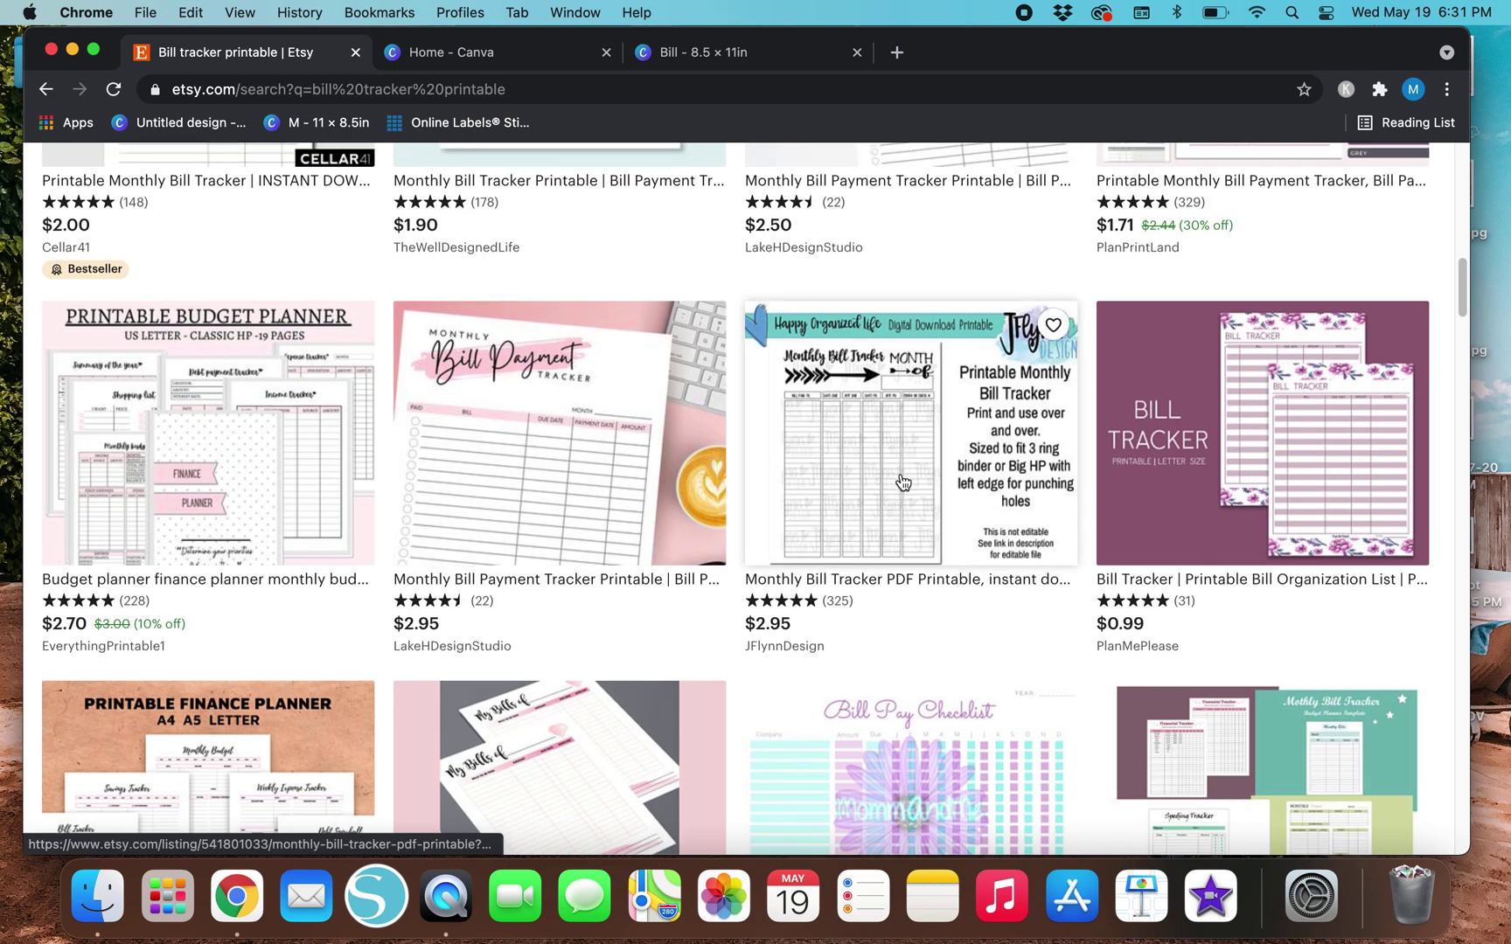
{"action": "scroll", "coordinate": [904, 482], "scroll_direction": "up", "scroll_amount": 5}
{"action": "scroll", "coordinate": [821, 245], "scroll_direction": "up", "scroll_amount": 2}
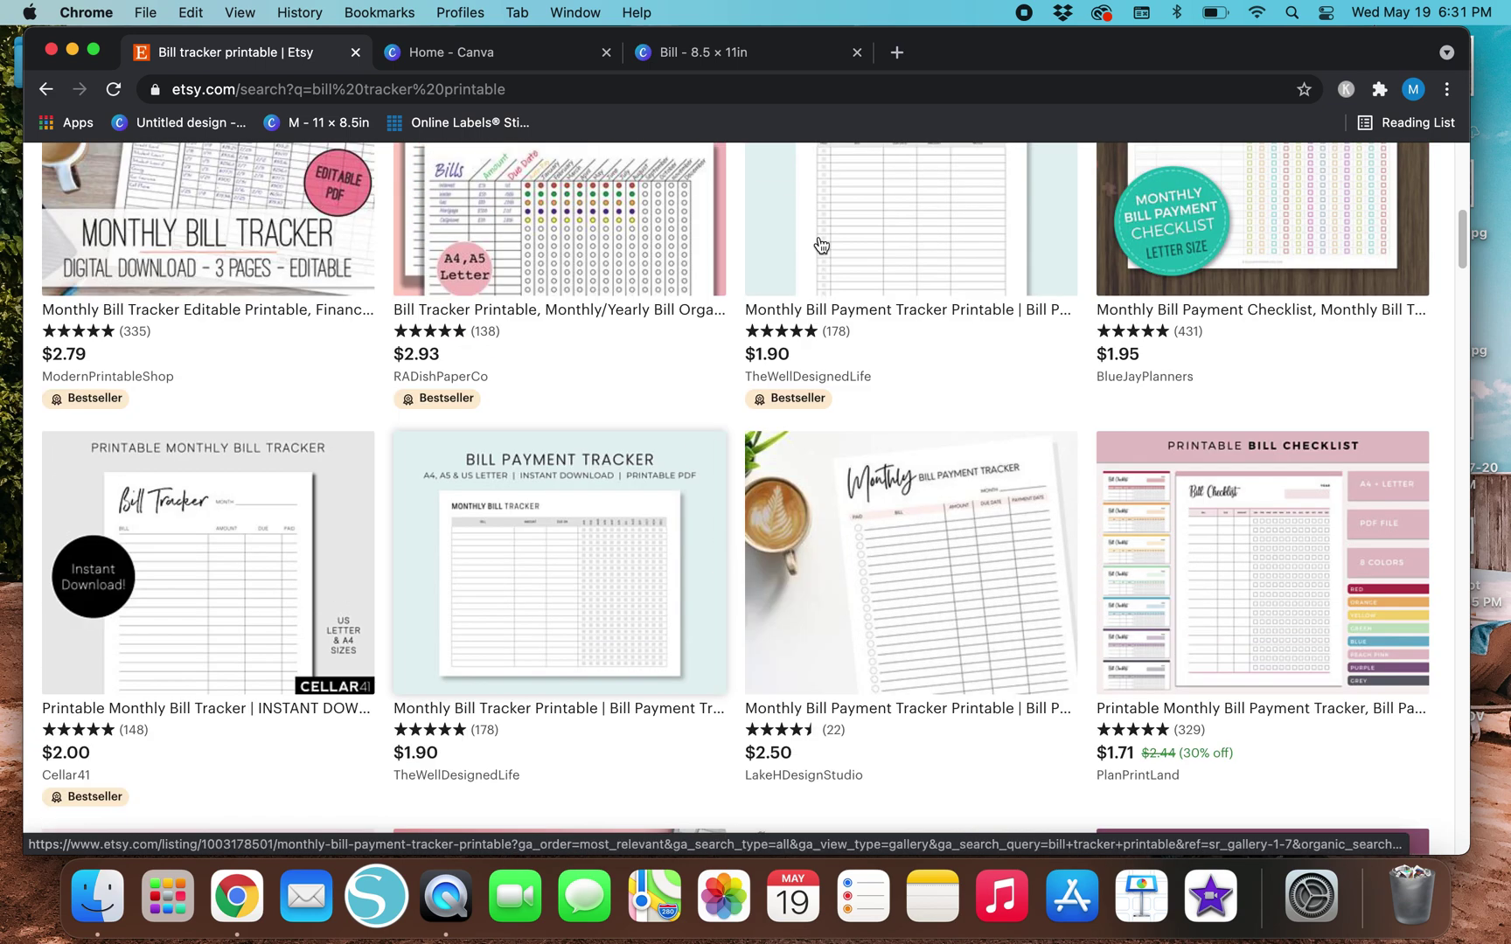
Return to the Canva bill design and add a heading text box in the blank area above the BILL column.
{"action": "left_click", "coordinate": [756, 55]}
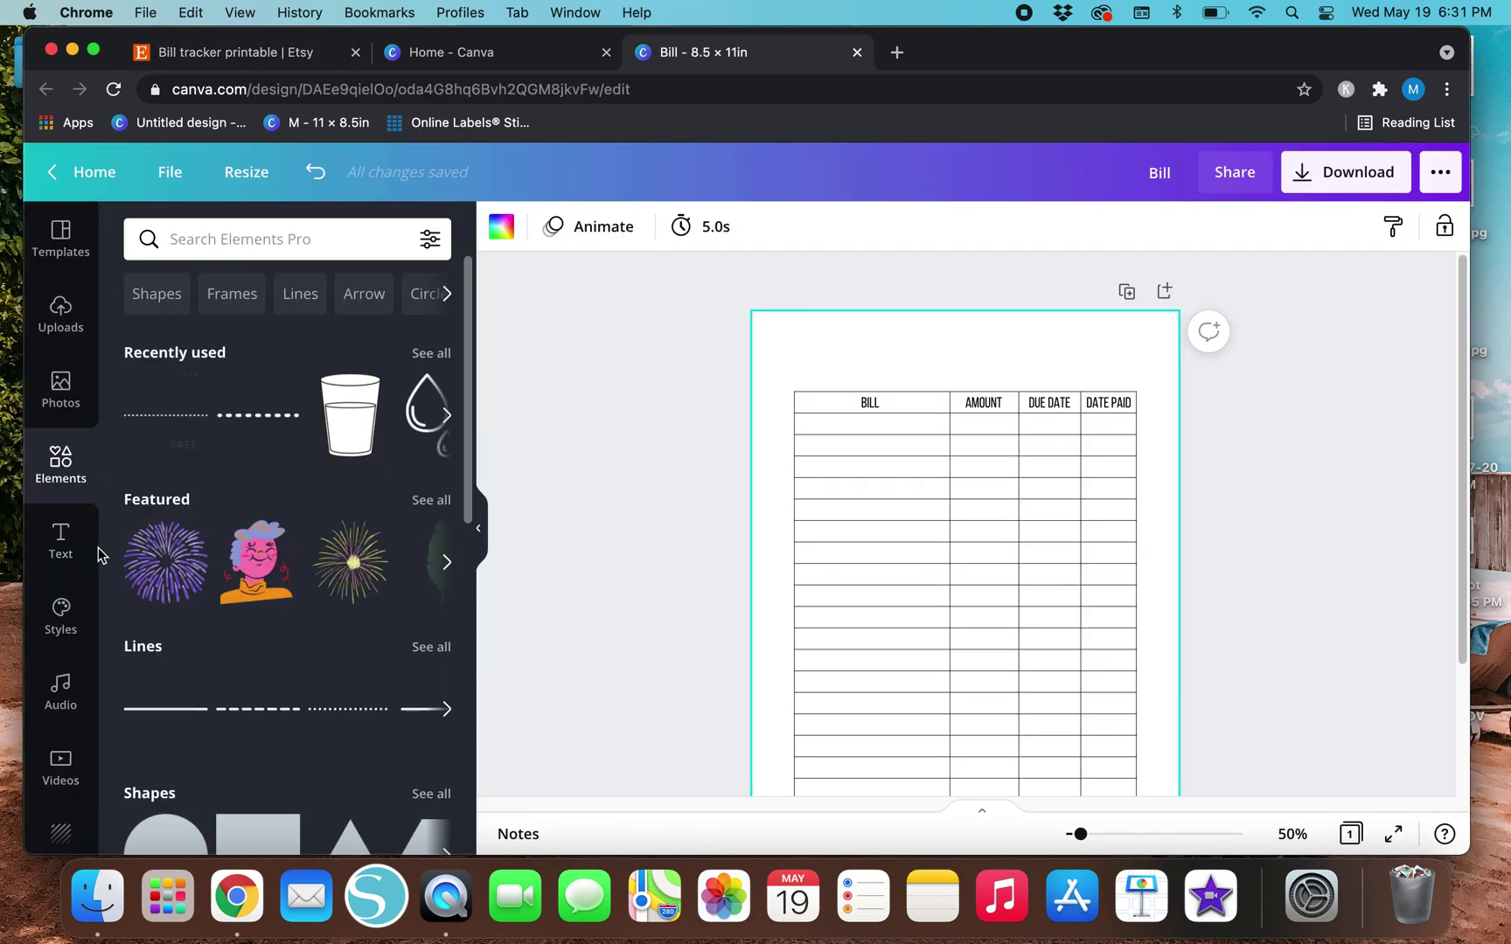
{"action": "left_click", "coordinate": [60, 542]}
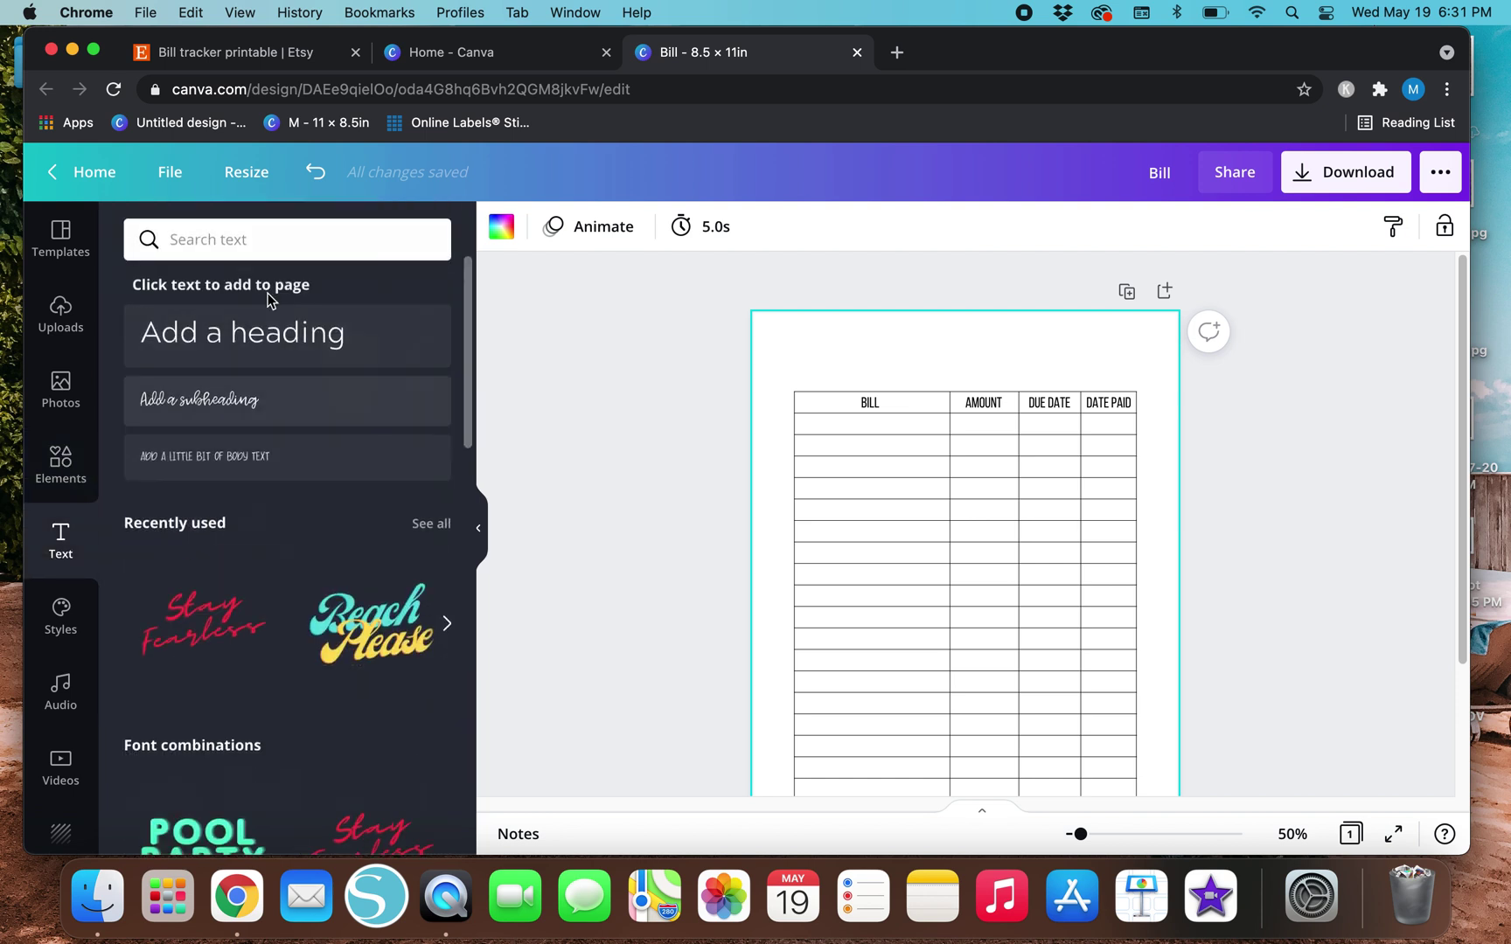
{"action": "left_click", "coordinate": [236, 337]}
{"action": "left_click_drag", "start_coordinate": [955, 551], "coordinate": [854, 337]}
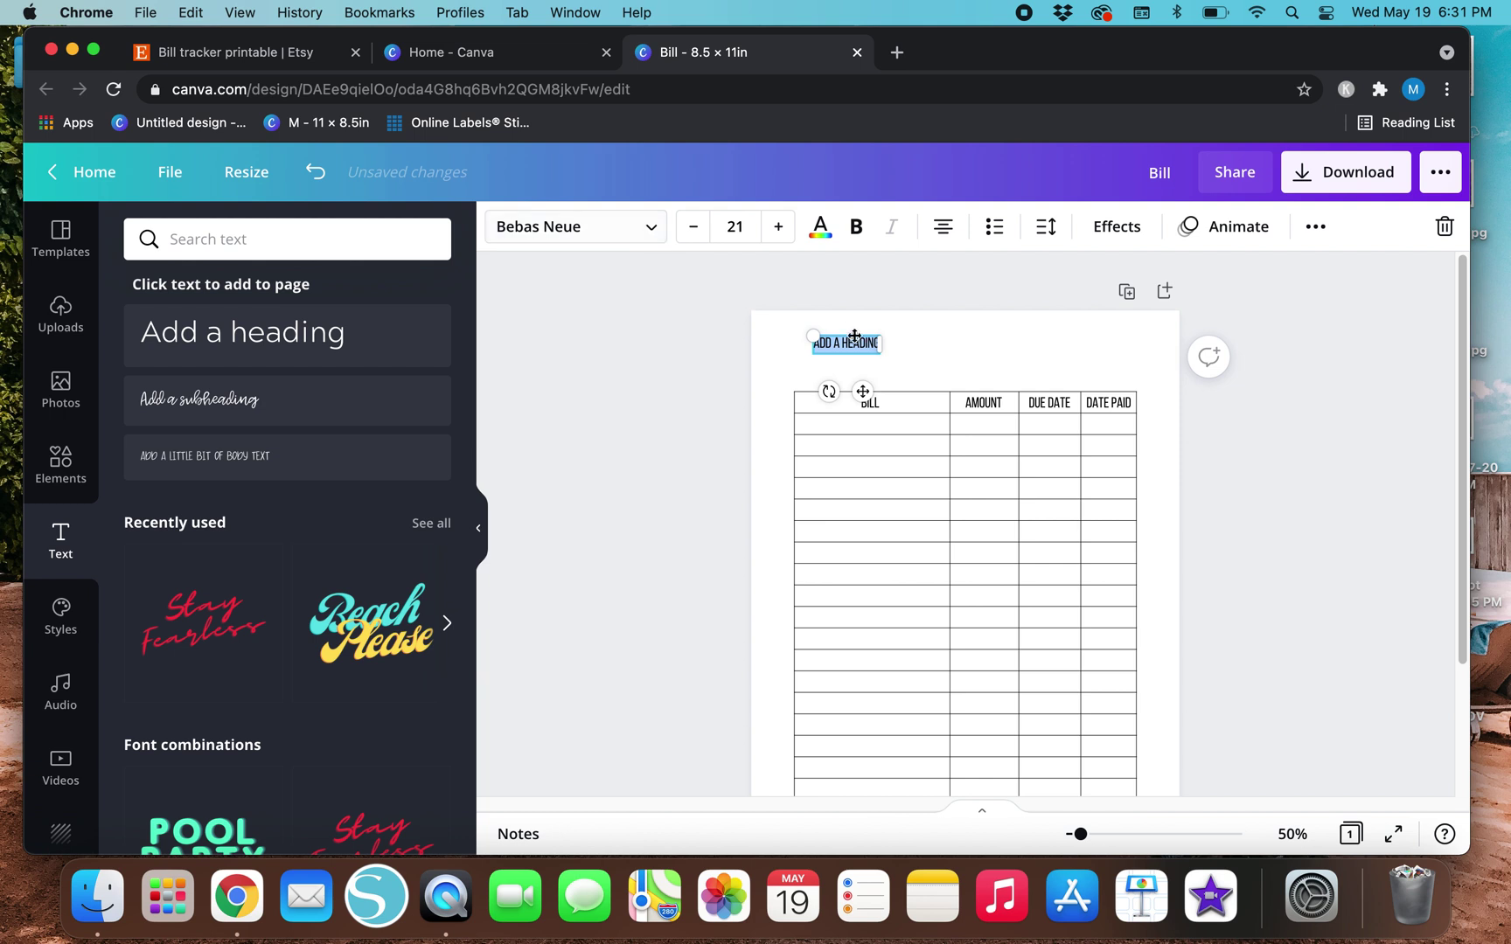
{"action": "left_click", "coordinate": [640, 227]}
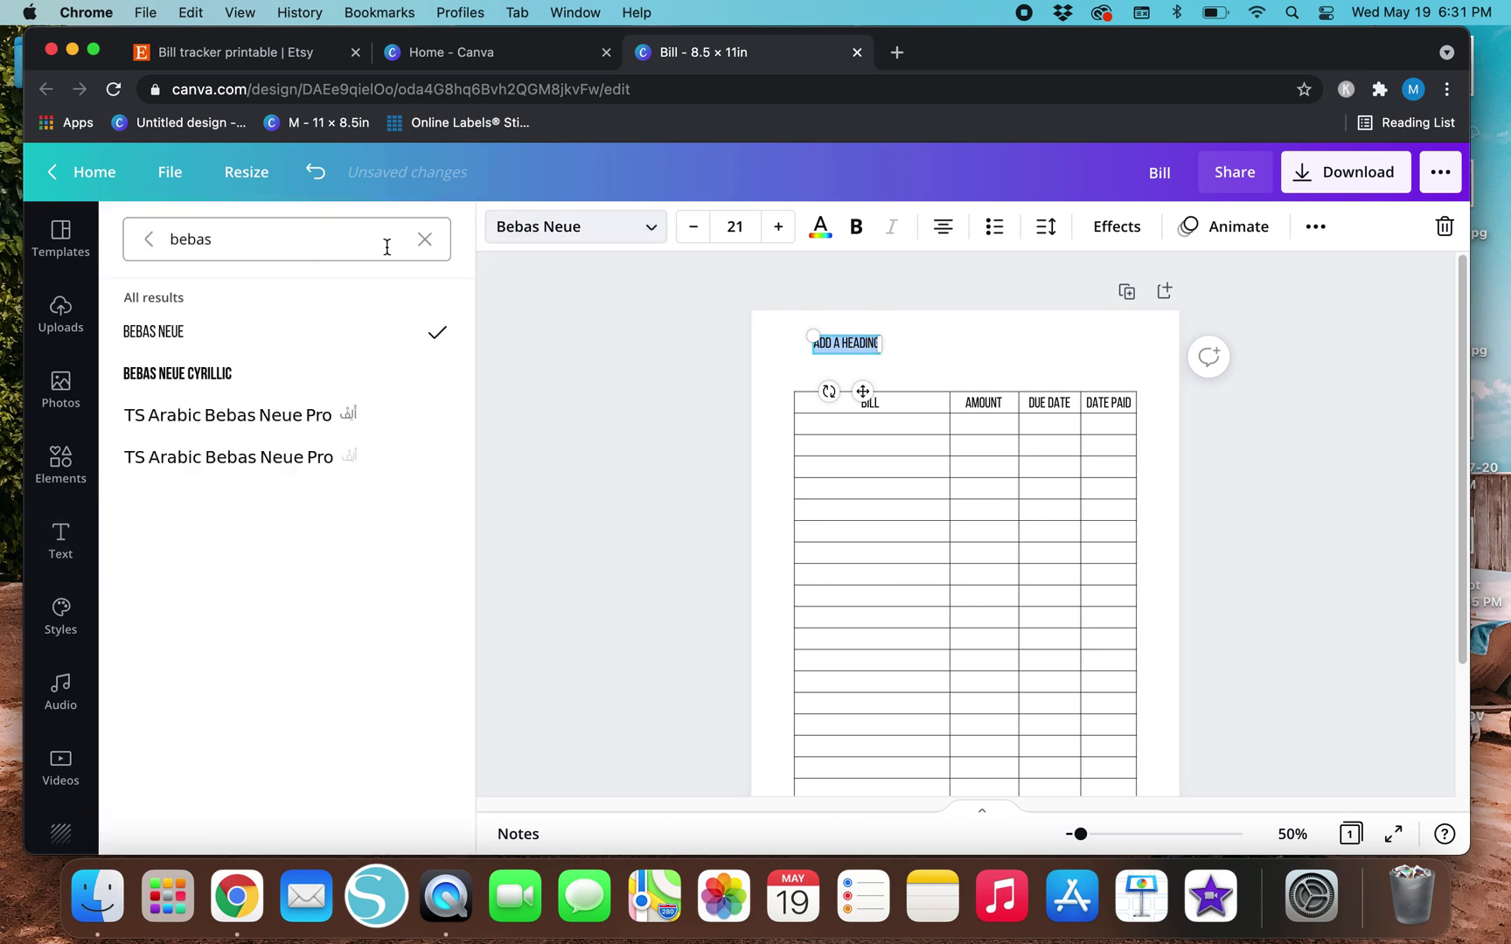
{"action": "left_click", "coordinate": [425, 238]}
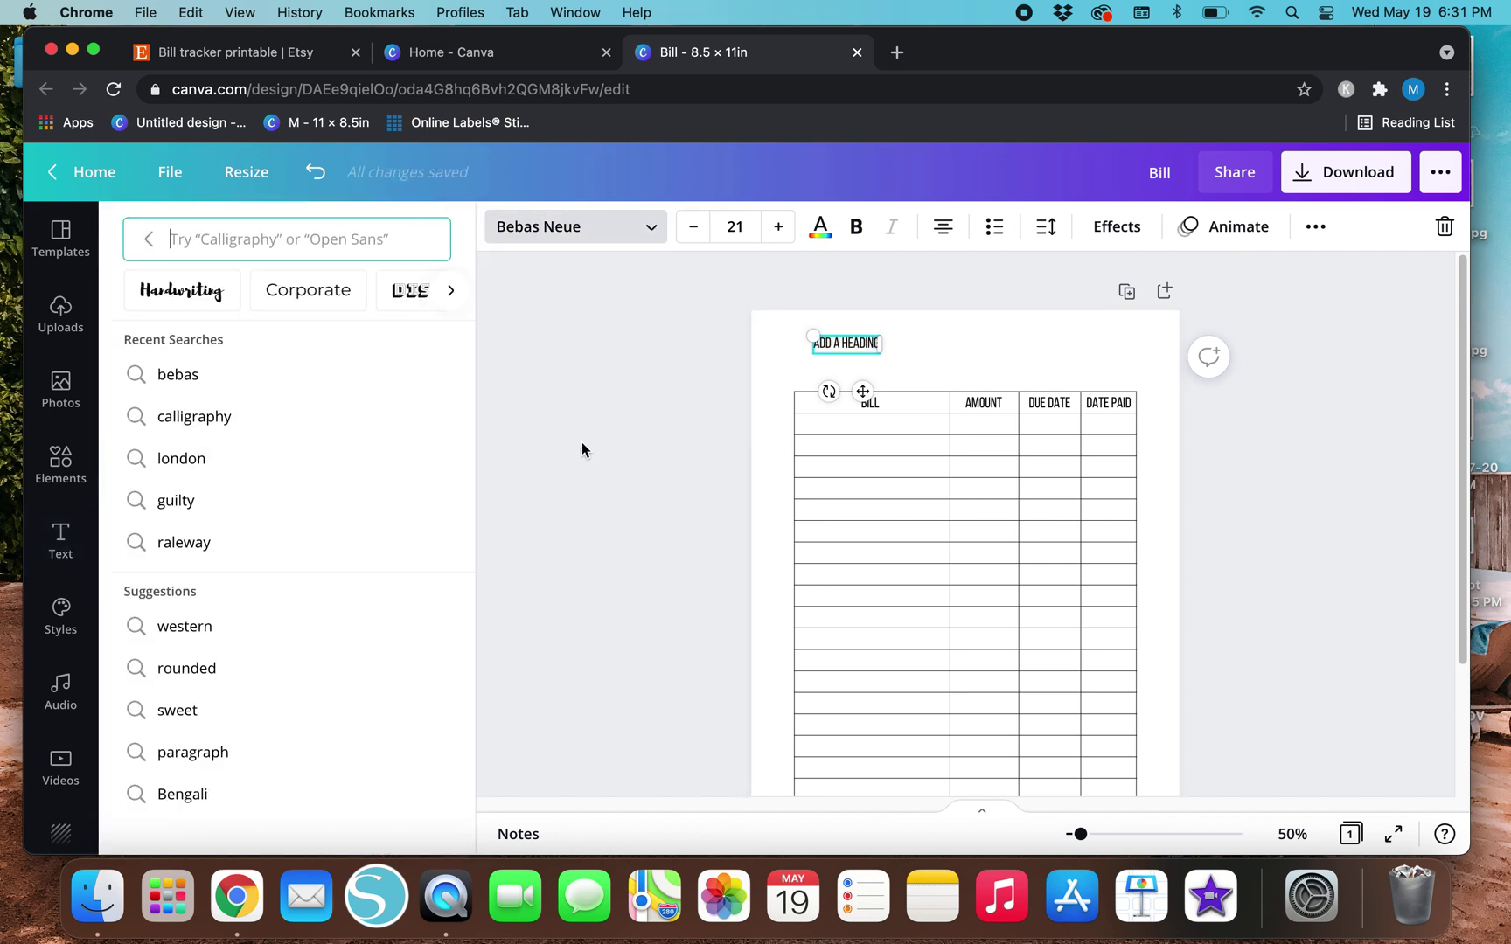
{"action": "left_click", "coordinate": [634, 311]}
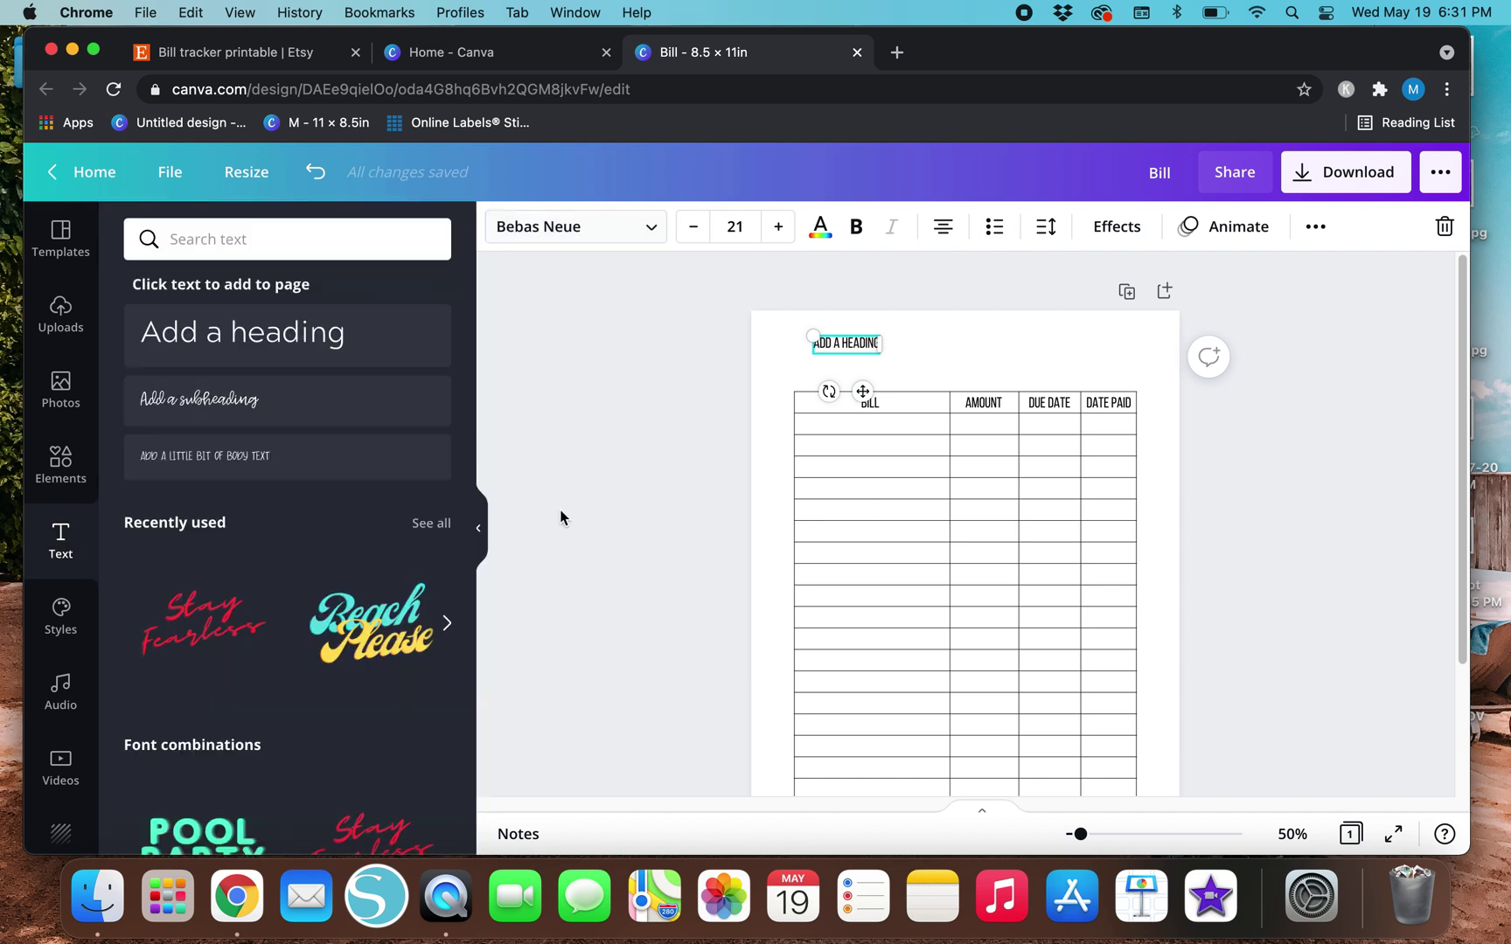
{"action": "left_click", "coordinate": [486, 323]}
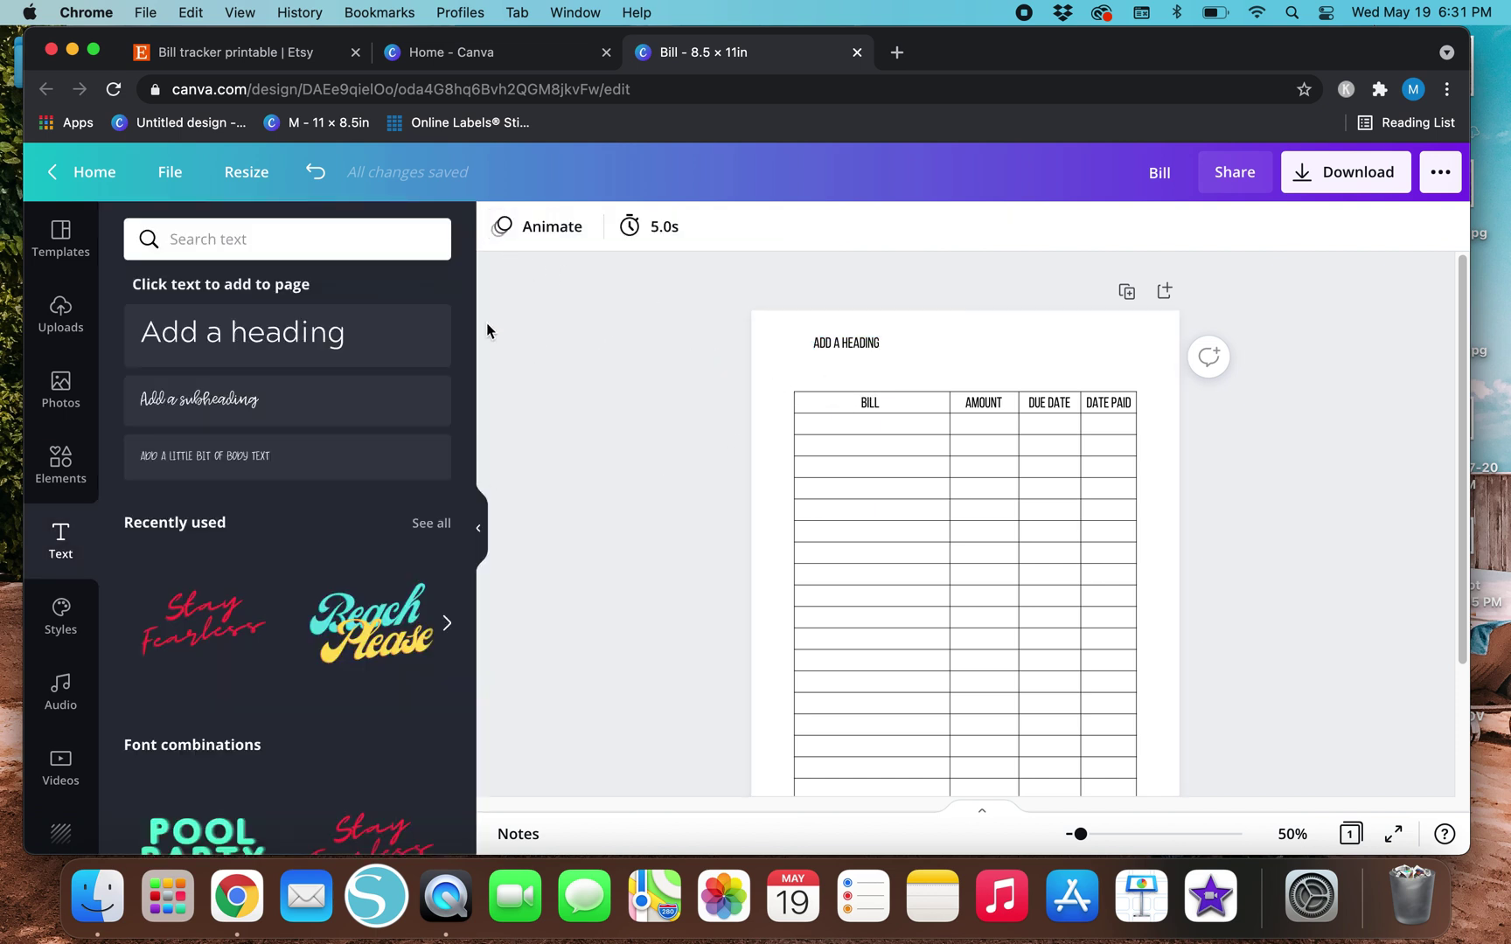
Select the new heading above the table and search the fonts for "script".
{"action": "left_click", "coordinate": [845, 343]}
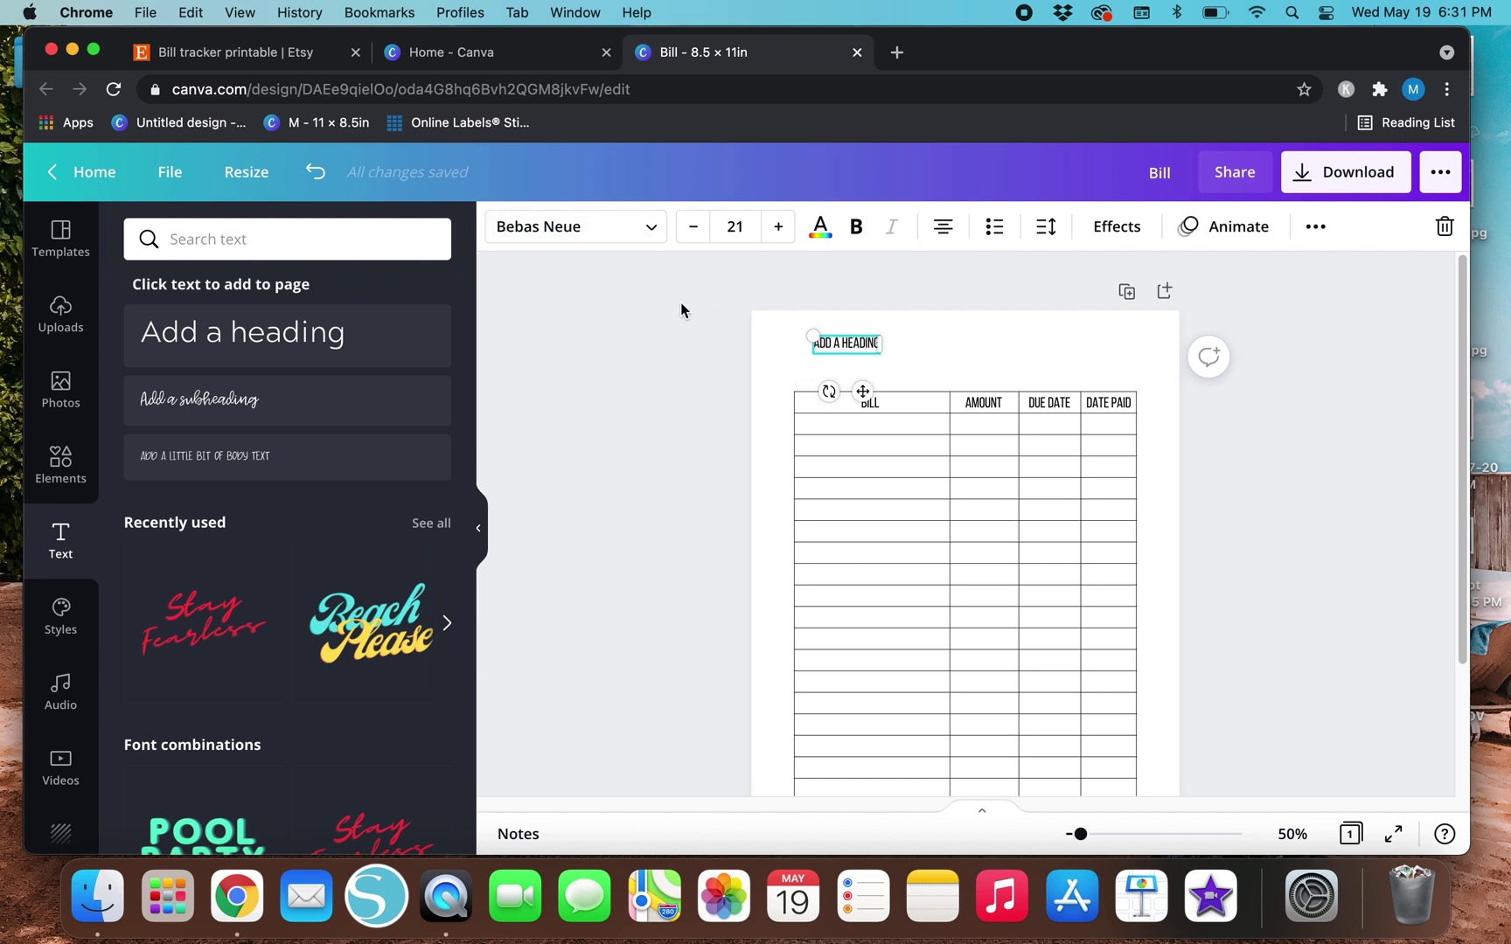
{"action": "left_click", "coordinate": [617, 236]}
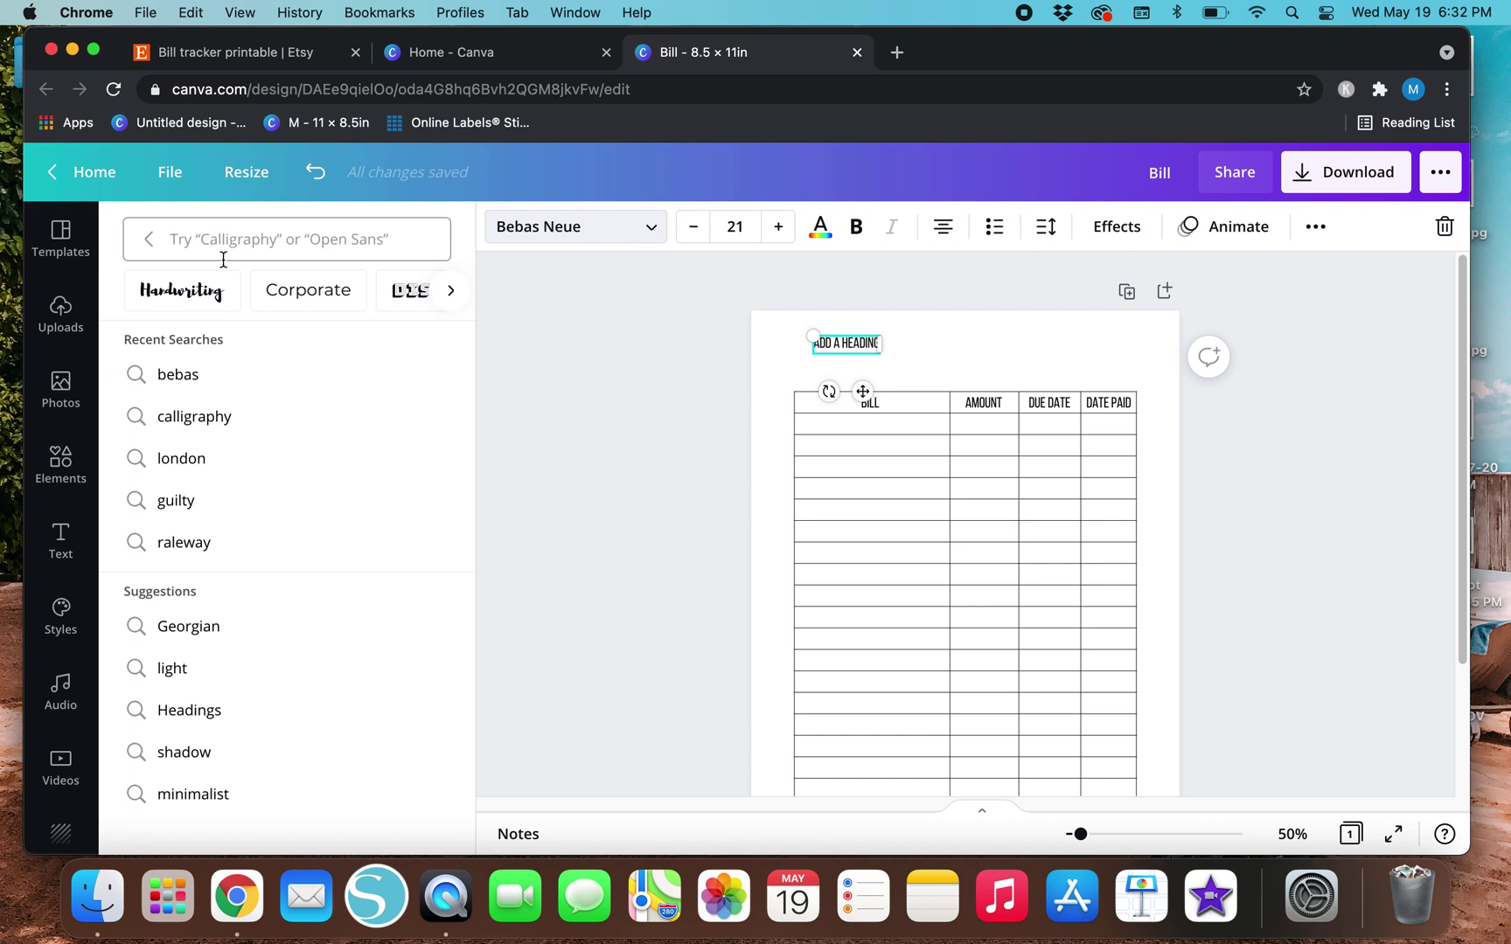
{"action": "left_click", "coordinate": [453, 294]}
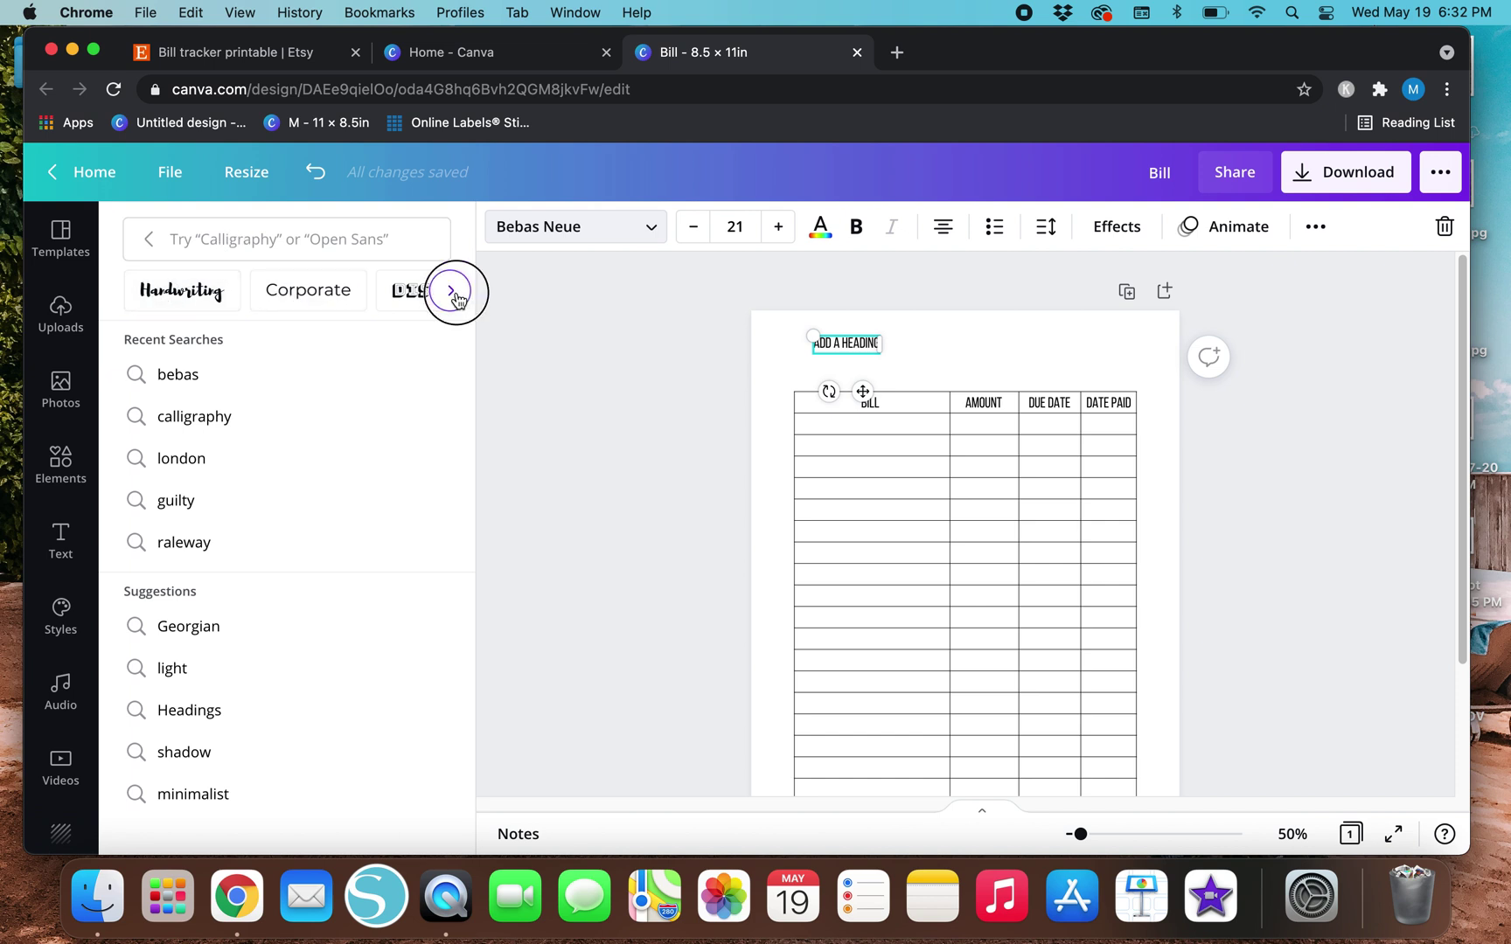
{"action": "left_click", "coordinate": [305, 250]}
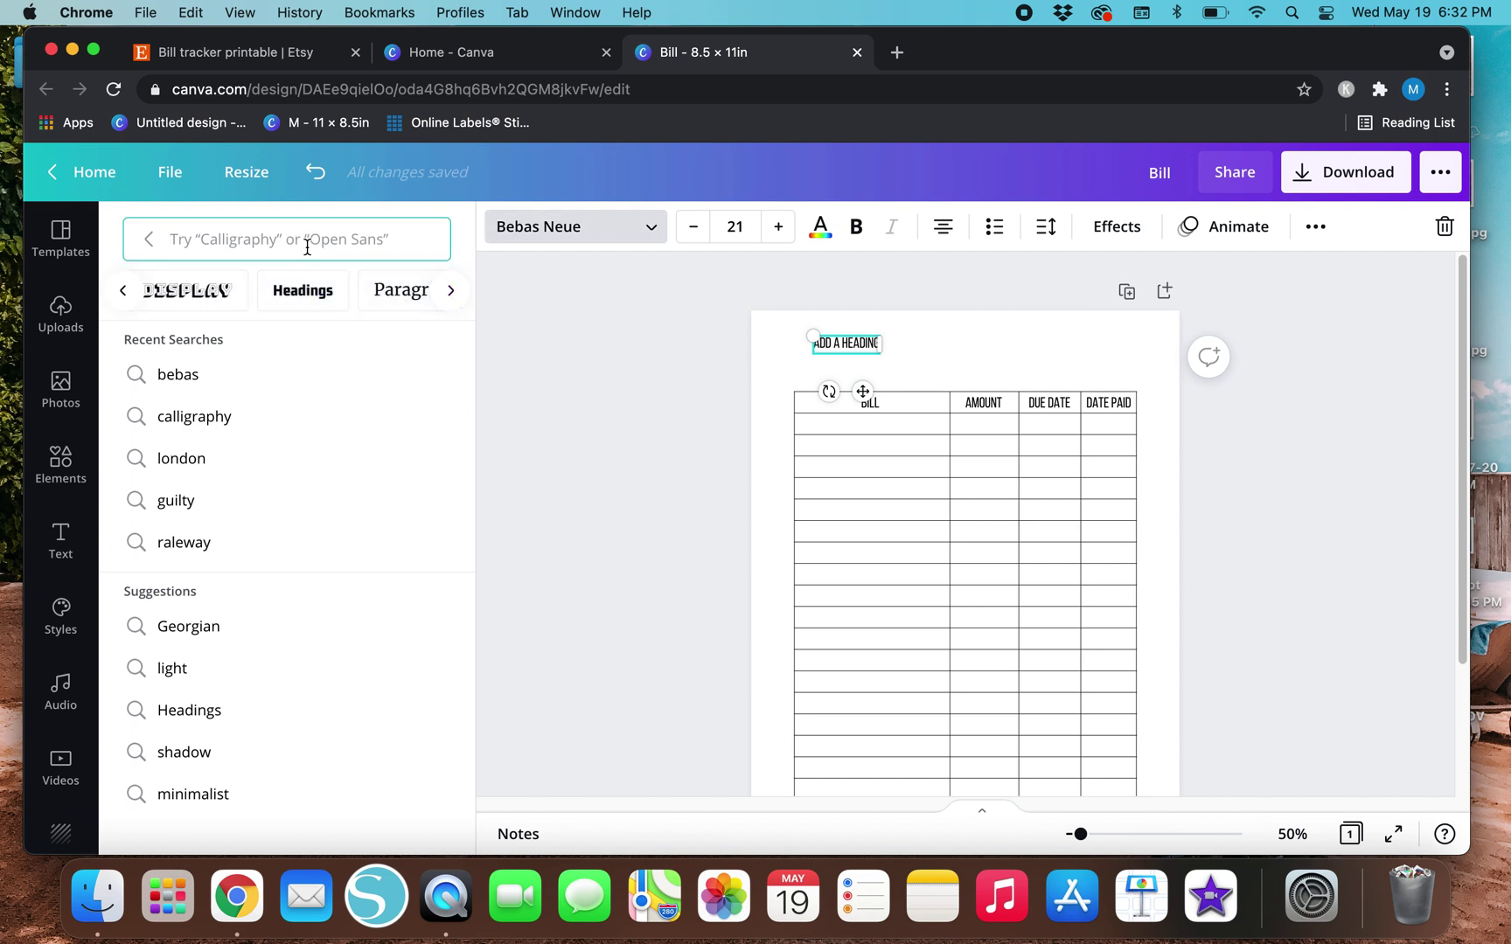
{"action": "type", "text": "script"}
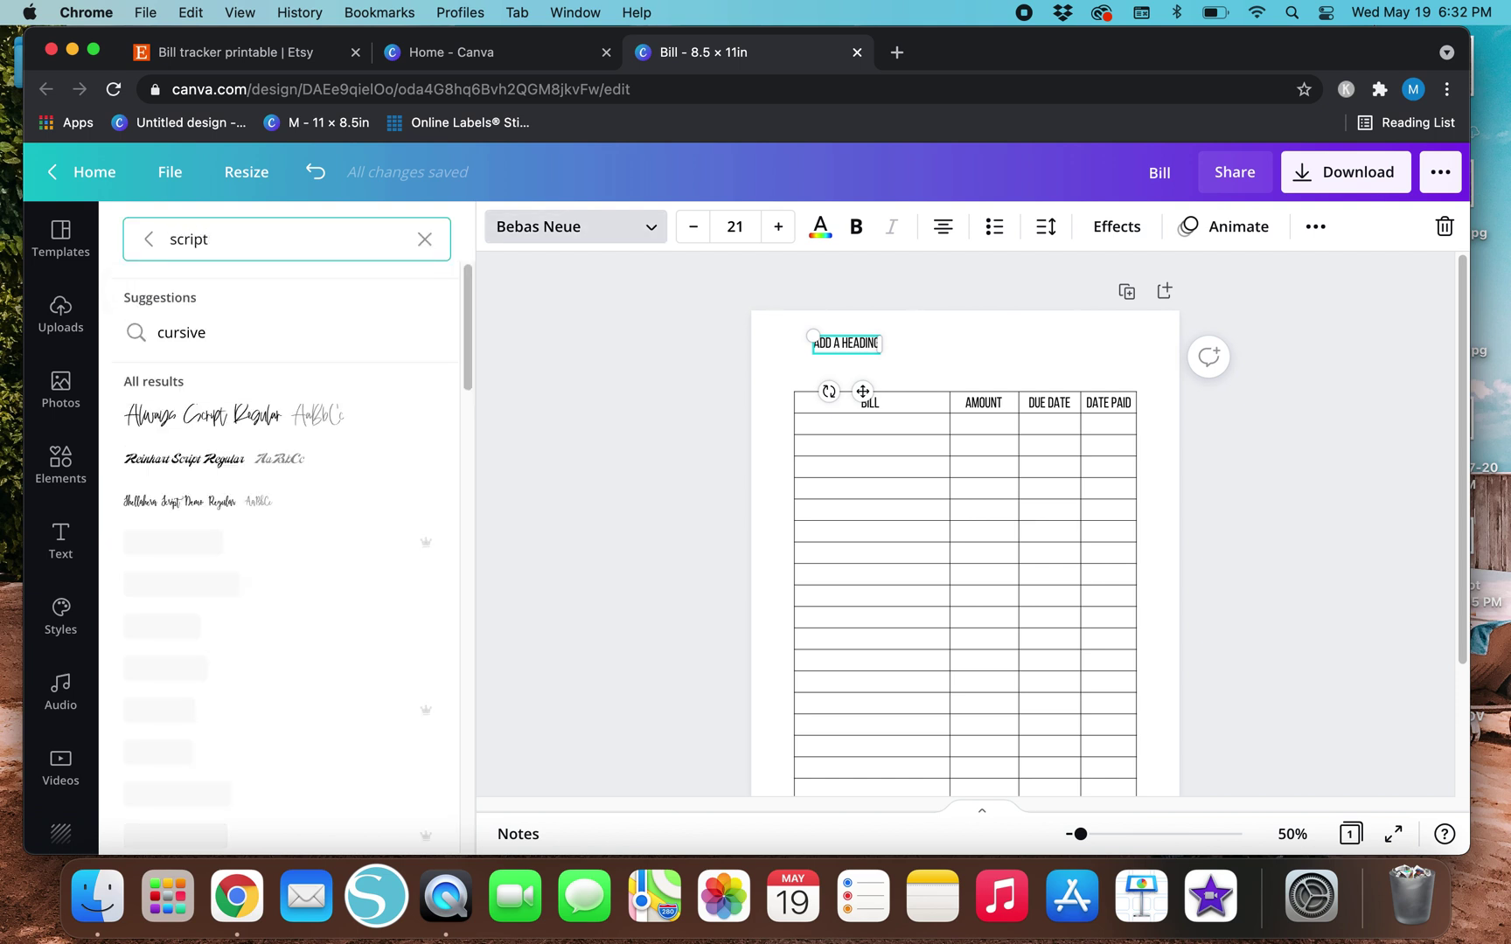
{"action": "scroll", "coordinate": [344, 701], "scroll_direction": "down", "scroll_amount": 2}
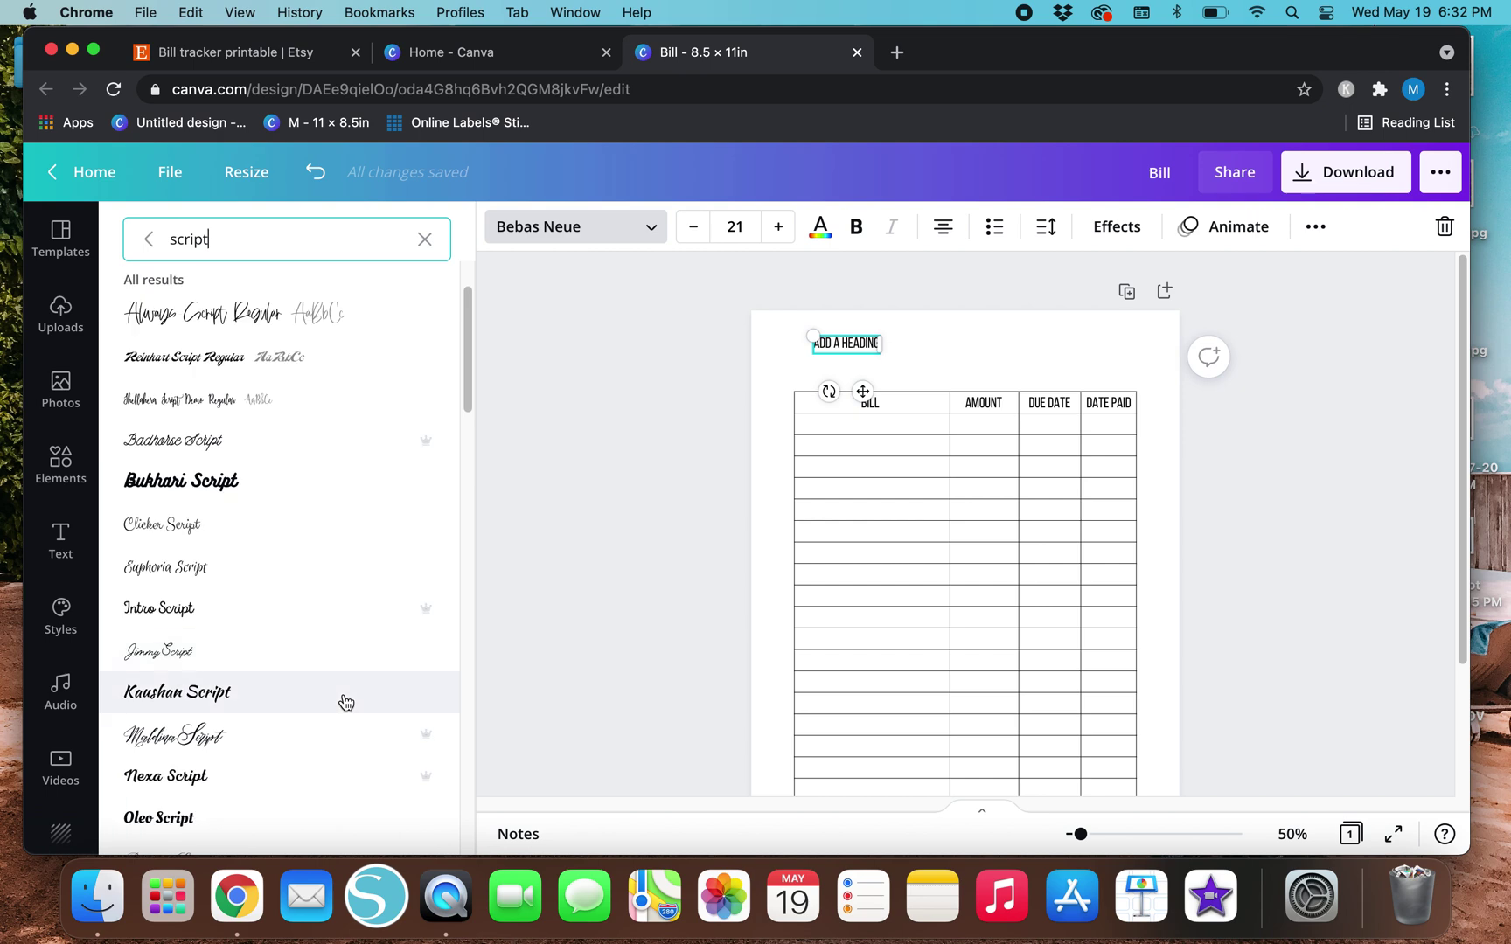
{"action": "scroll", "coordinate": [345, 702], "scroll_direction": "down", "scroll_amount": 4}
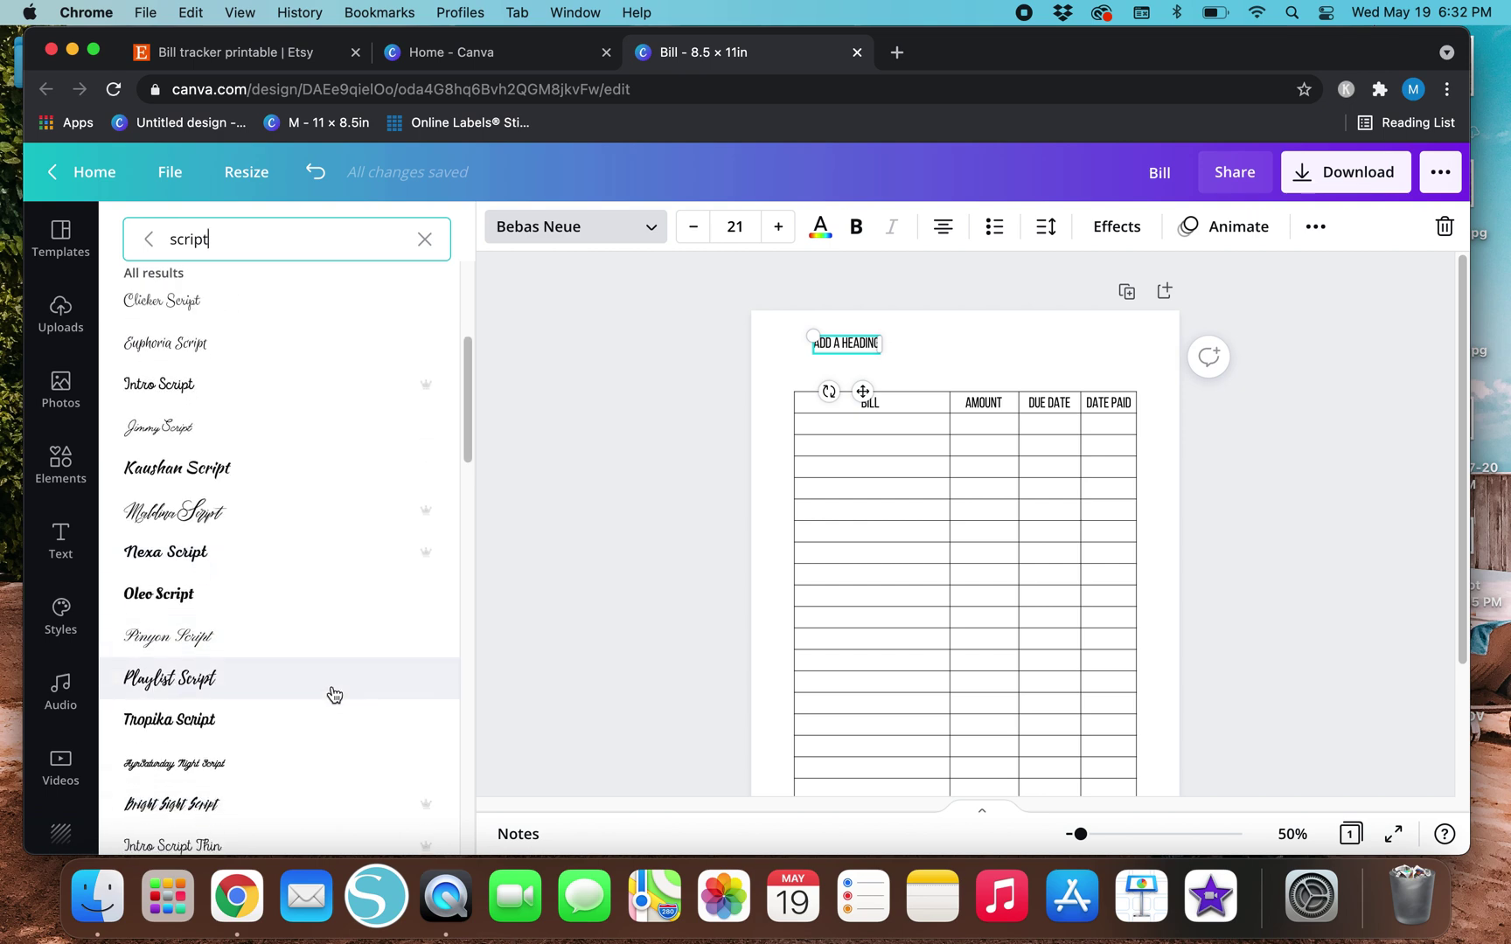
Try the Oleo Script and Brusher fonts on the heading.
{"action": "left_click", "coordinate": [268, 604]}
{"action": "scroll", "coordinate": [297, 678], "scroll_direction": "down", "scroll_amount": 5}
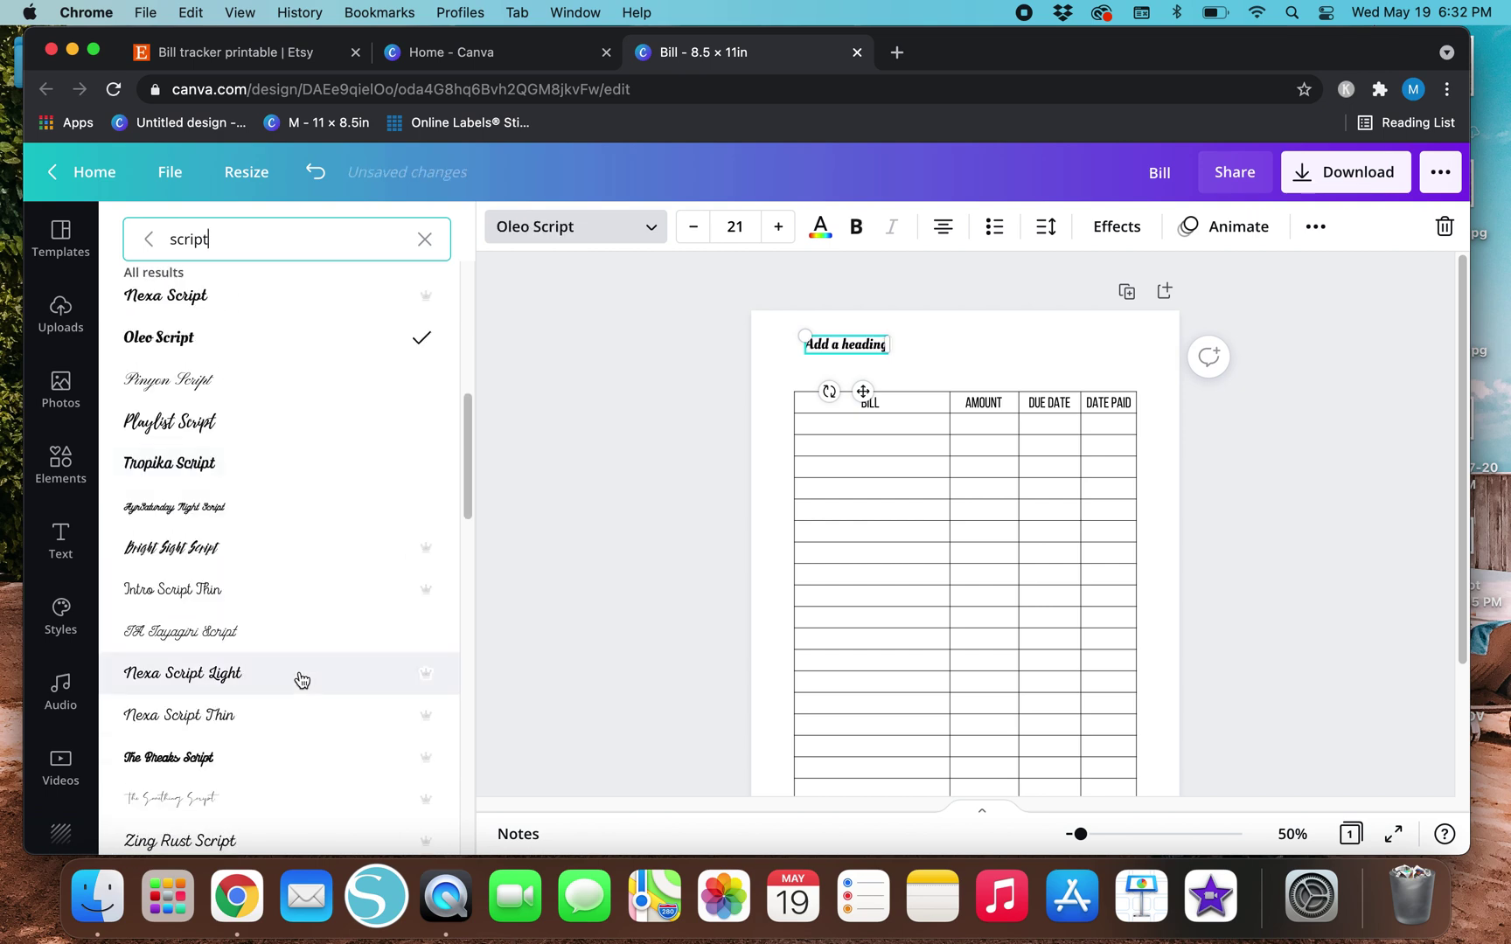
{"action": "scroll", "coordinate": [302, 656], "scroll_direction": "down", "scroll_amount": 5}
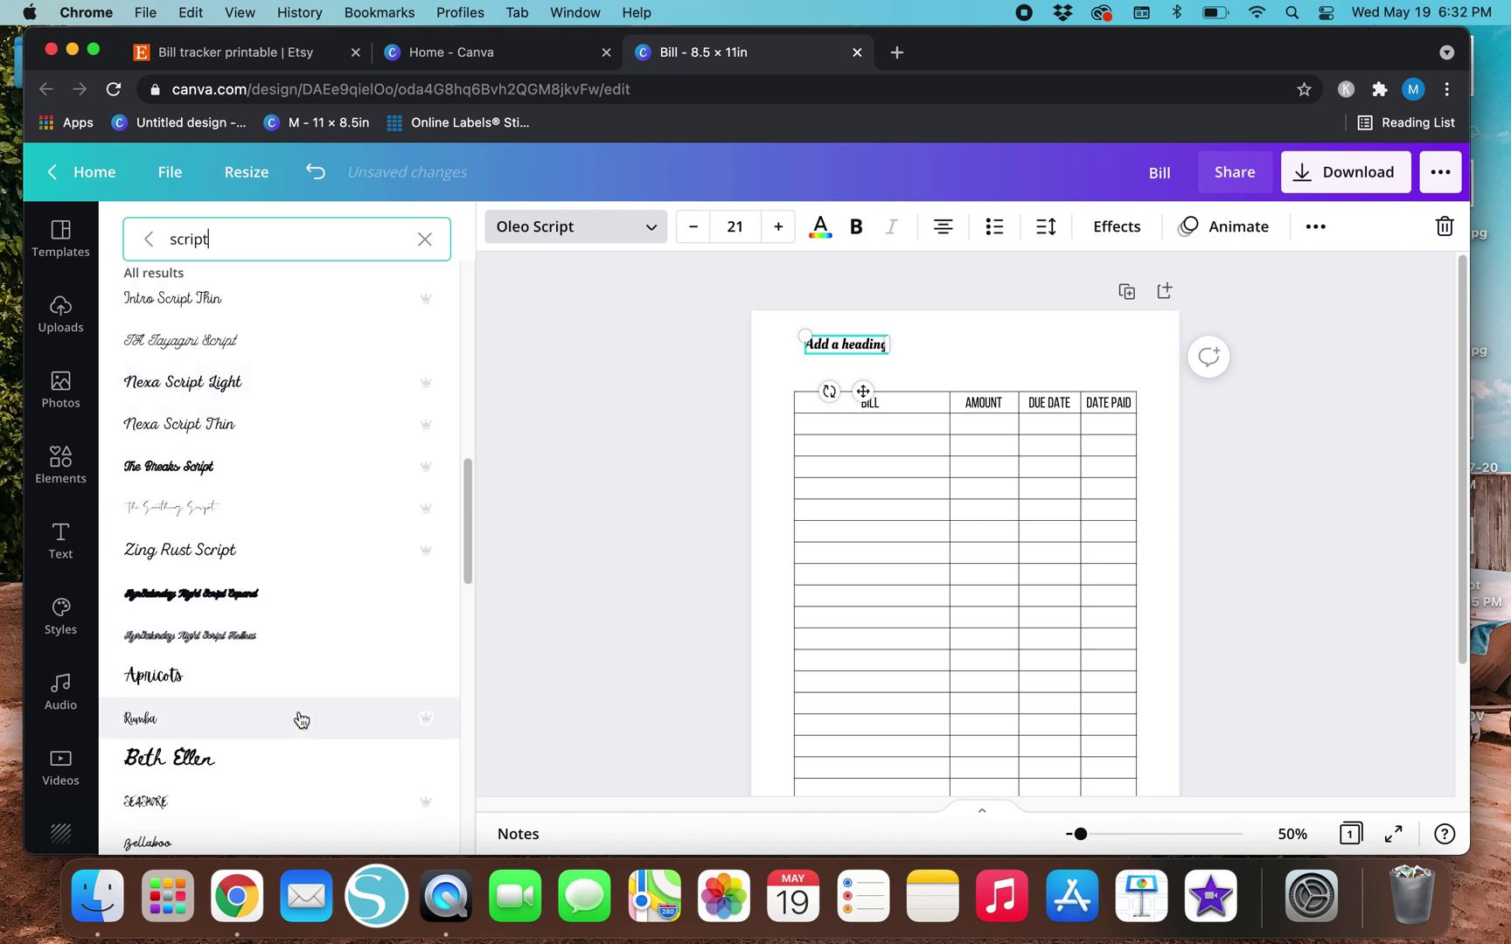
{"action": "mouse_move", "coordinate": [429, 477]}
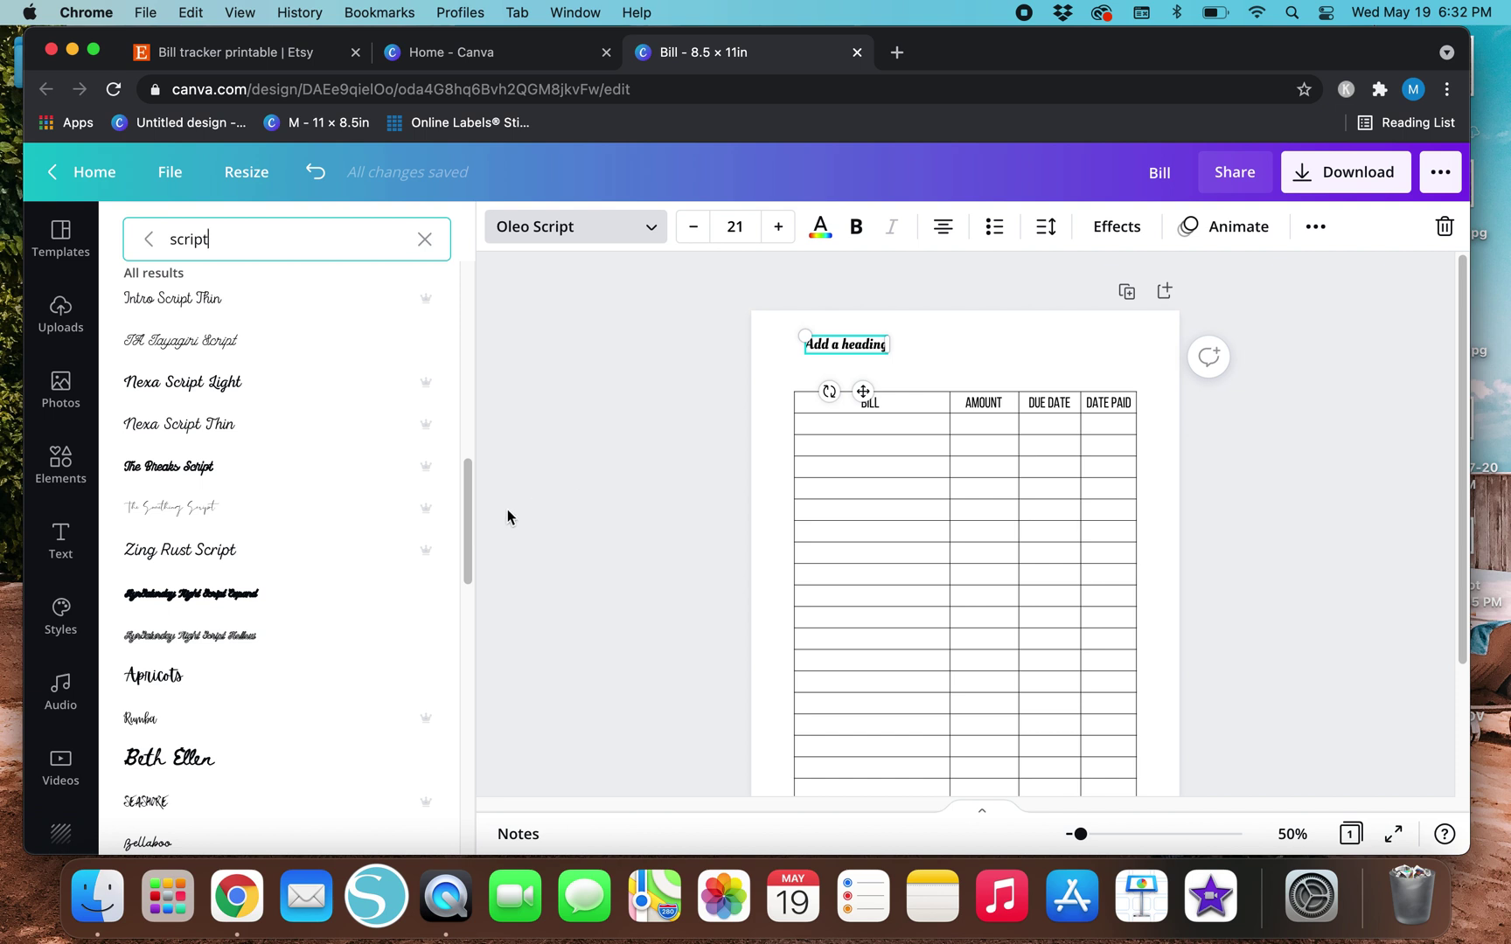
{"action": "left_click_drag", "start_coordinate": [470, 514], "coordinate": [455, 607]}
{"action": "left_click", "coordinate": [204, 394]}
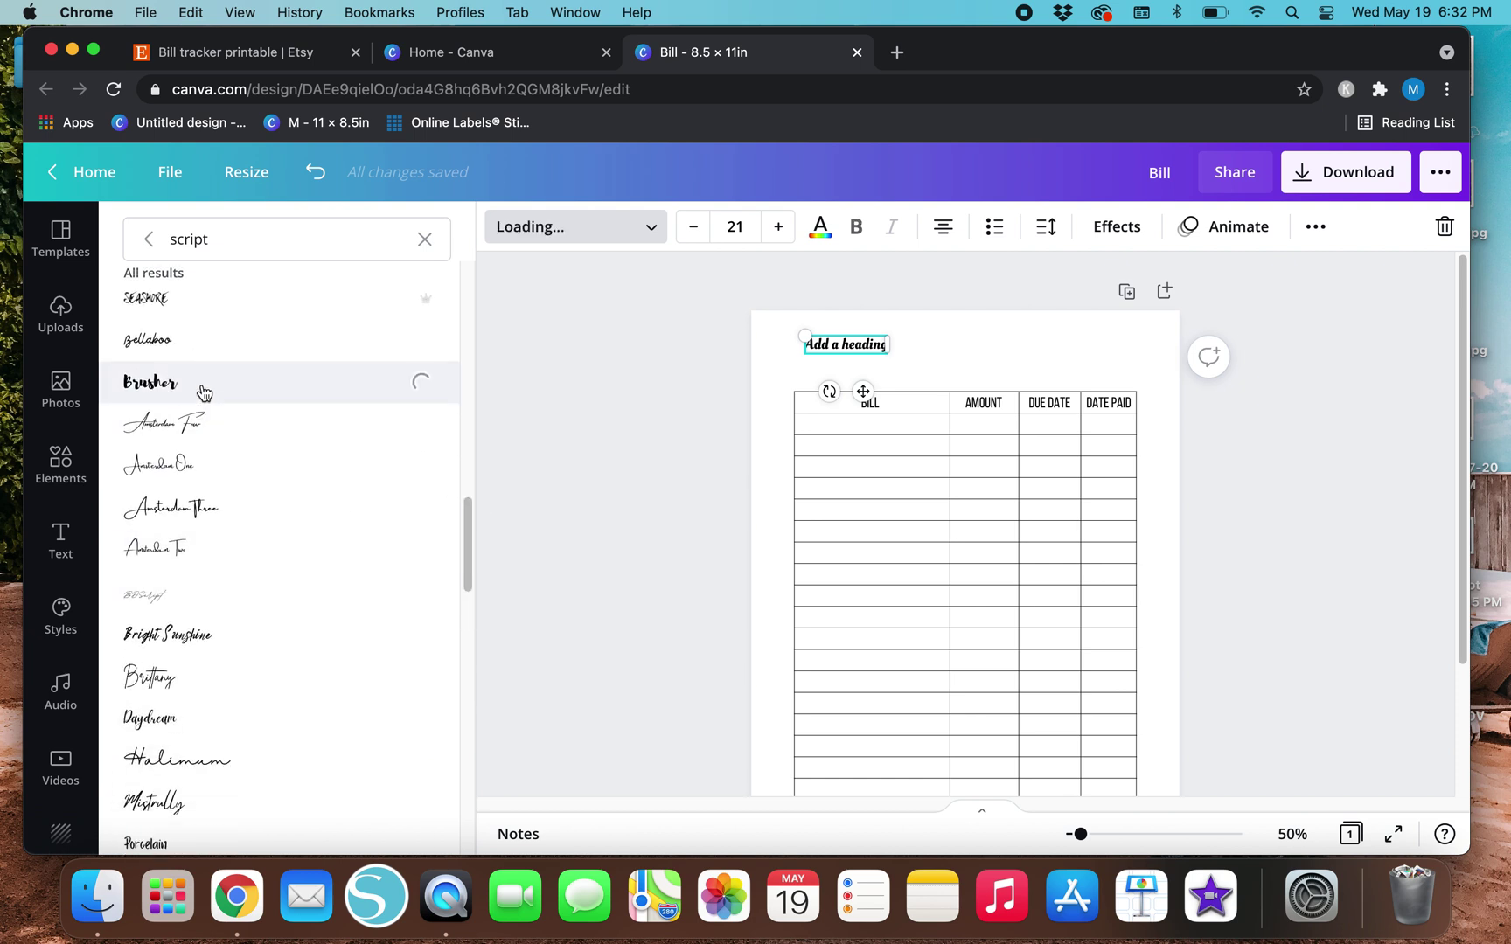
Set the heading's font to Daydream and enlarge it to about size 51.3 in the space above the table.
{"action": "scroll", "coordinate": [408, 529], "scroll_direction": "down", "scroll_amount": 5}
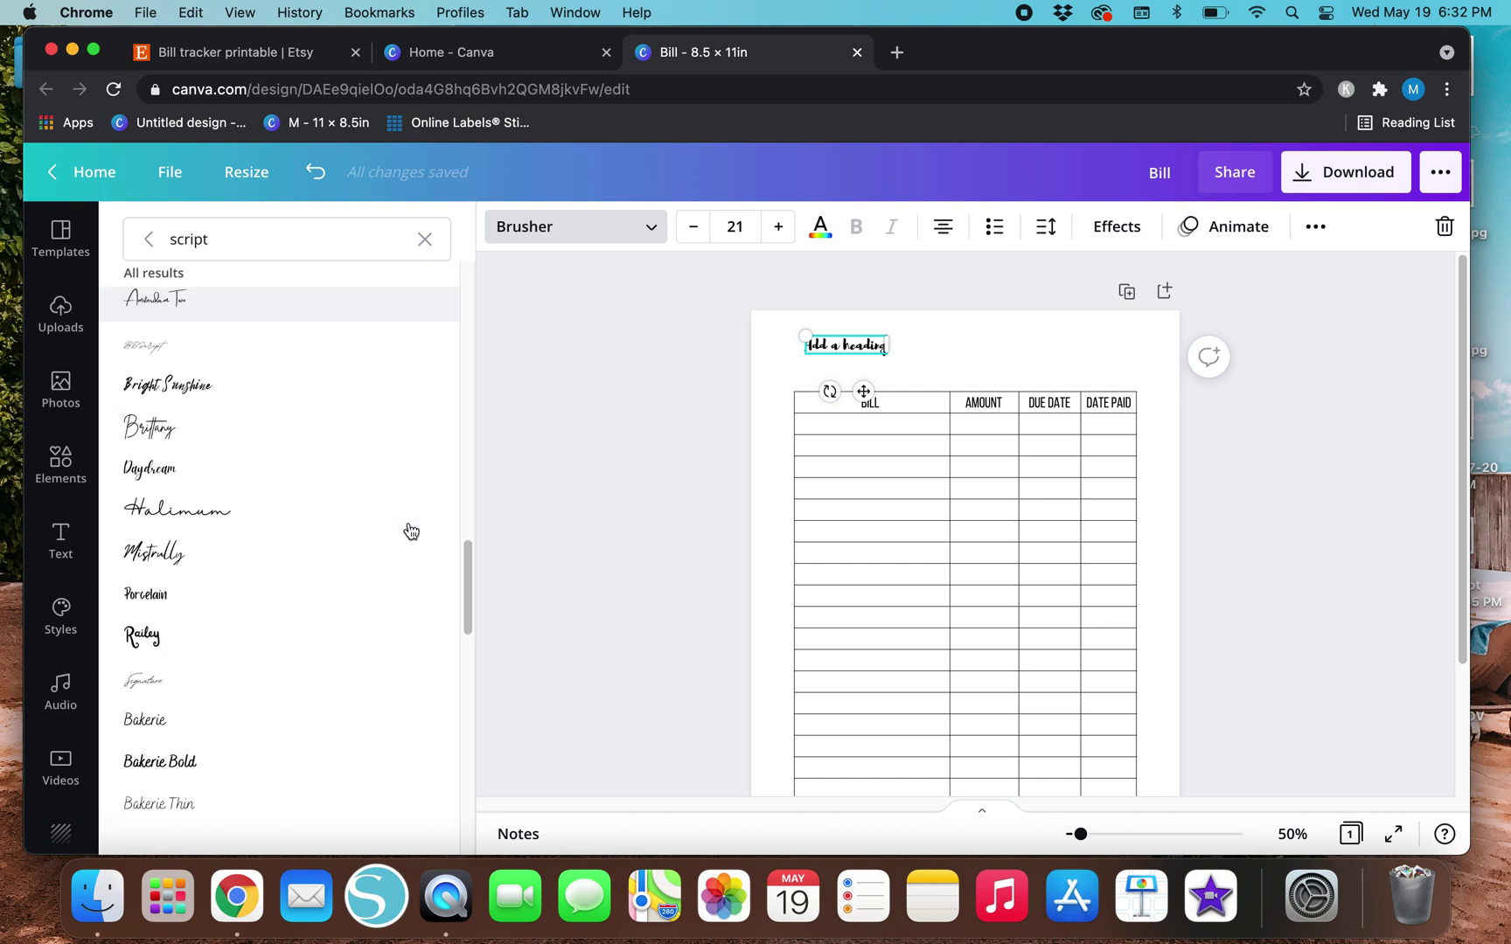
{"action": "scroll", "coordinate": [262, 376], "scroll_direction": "up", "scroll_amount": 1}
{"action": "left_click", "coordinate": [225, 325]}
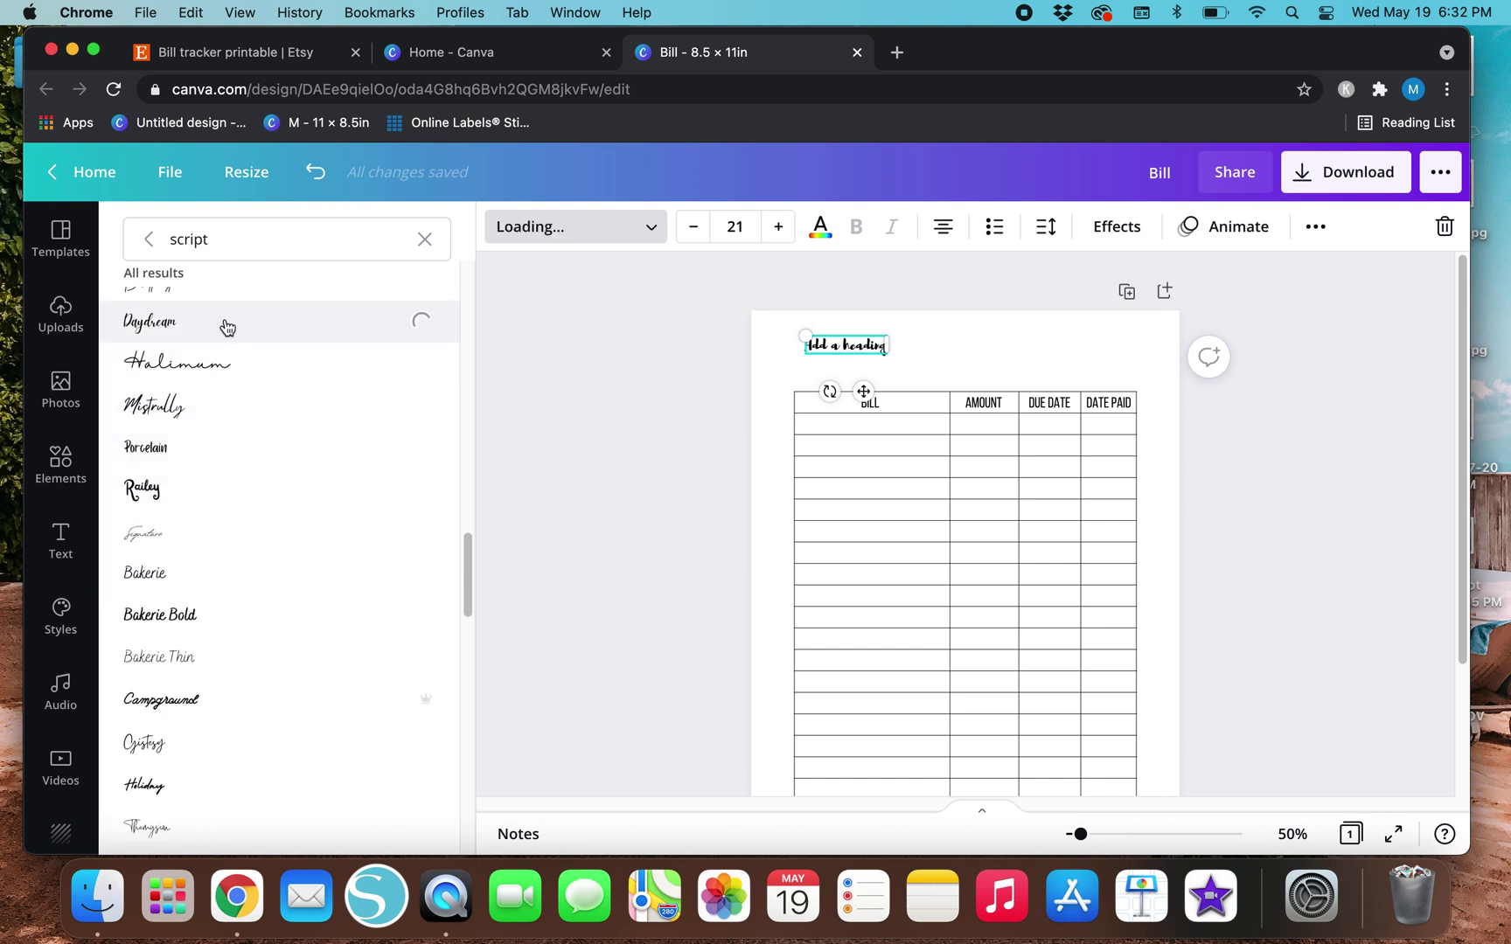
{"action": "left_click_drag", "start_coordinate": [807, 338], "coordinate": [700, 310]}
{"action": "left_click_drag", "start_coordinate": [857, 341], "coordinate": [914, 361]}
Replace the heading's placeholder text with "Monthly Bill Tracker".
{"action": "double_click", "coordinate": [914, 356]}
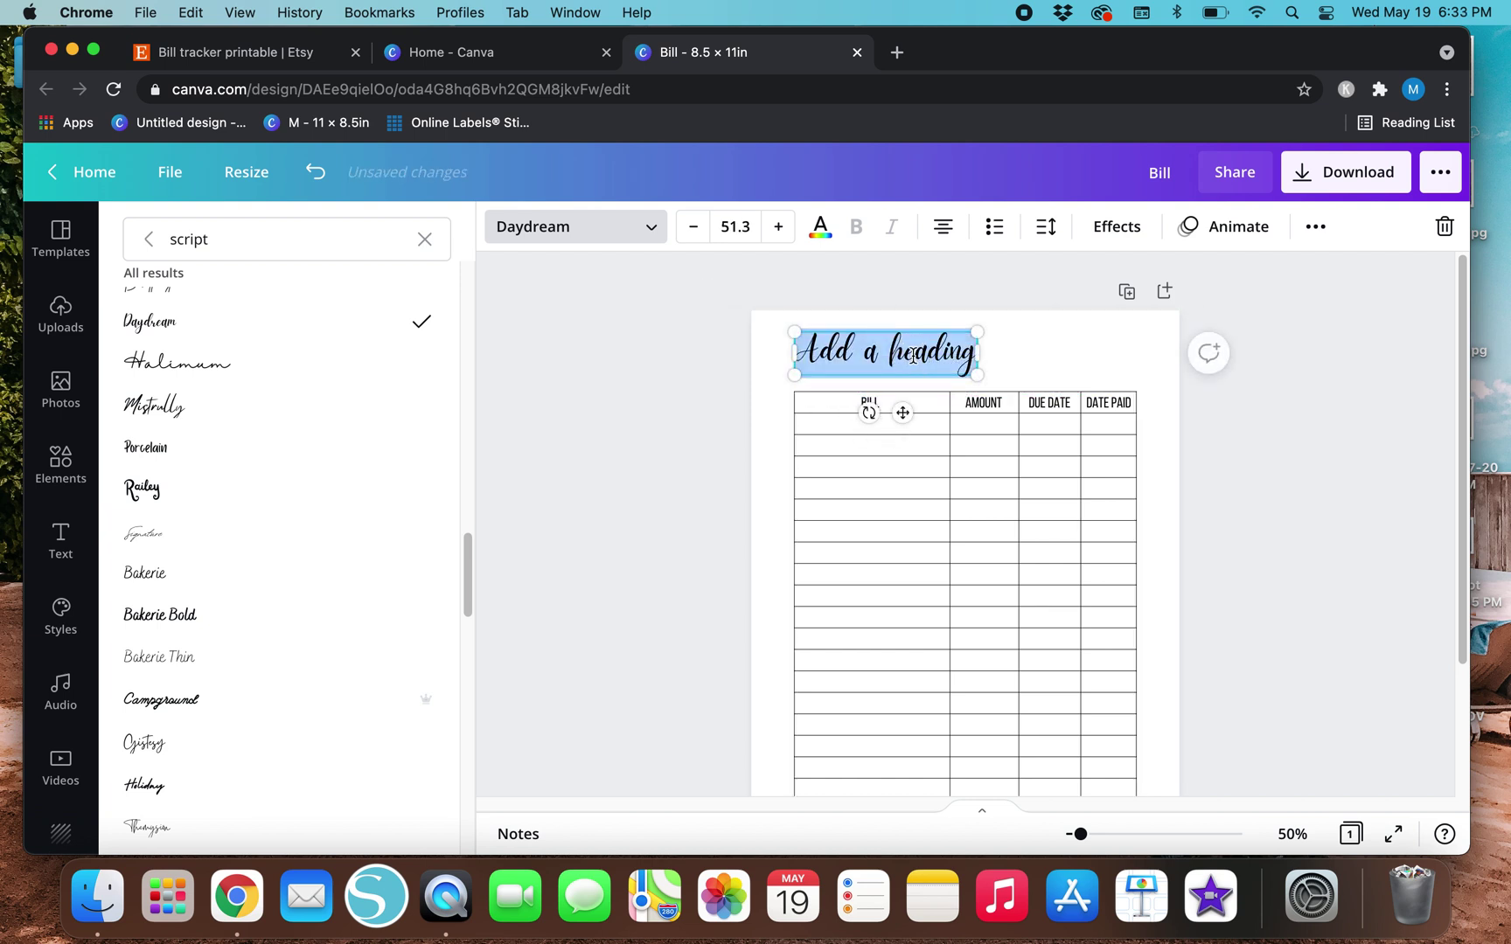
{"action": "type", "text": "Monthly Bil"}
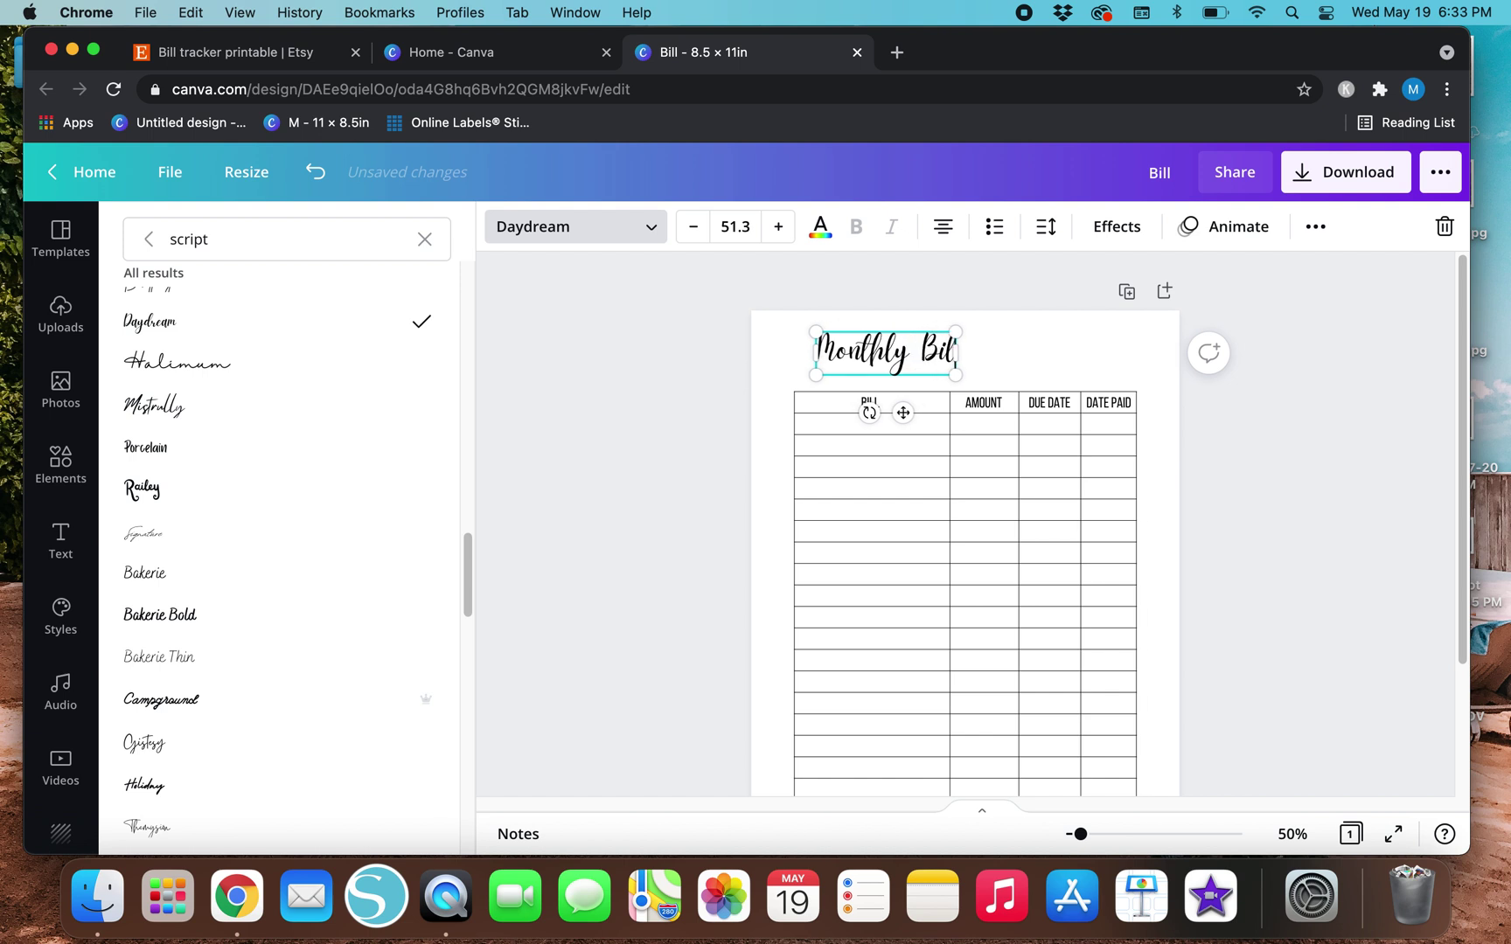
{"action": "type", "text": "l Tracker"}
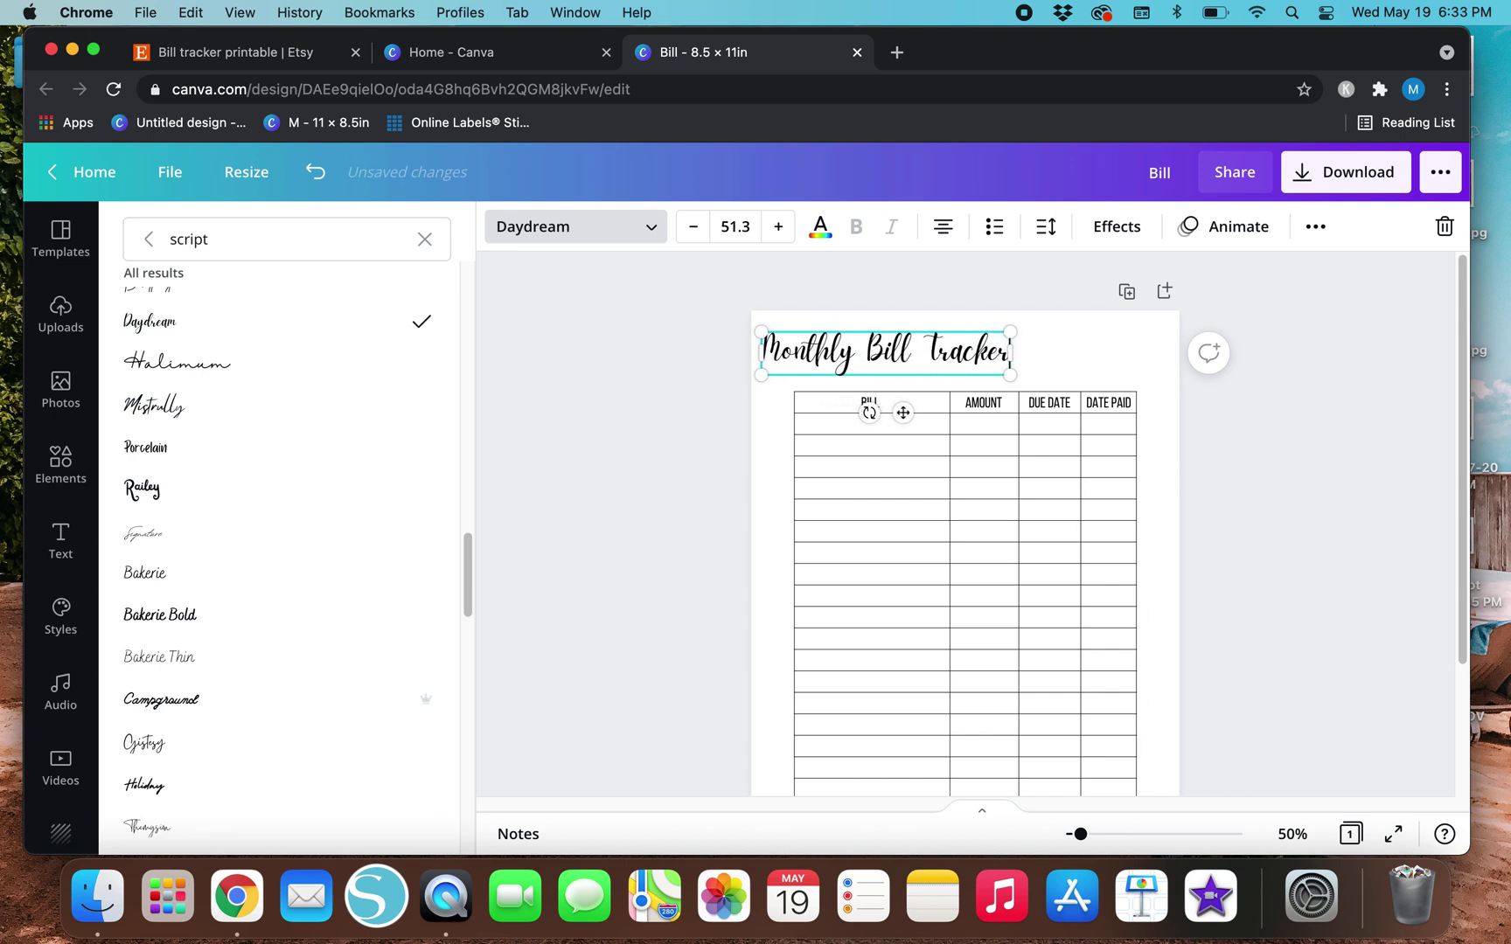
Move the "Monthly Bill Tracker" title so its left edge lines up with the table's left border.
{"action": "mouse_move", "coordinate": [909, 412]}
{"action": "left_mouse_down"}
{"action": "mouse_move", "coordinate": [984, 411]}
{"action": "mouse_move", "coordinate": [935, 414]}
{"action": "left_mouse_up"}
{"action": "left_click", "coordinate": [634, 489]}
{"action": "left_click", "coordinate": [634, 492]}
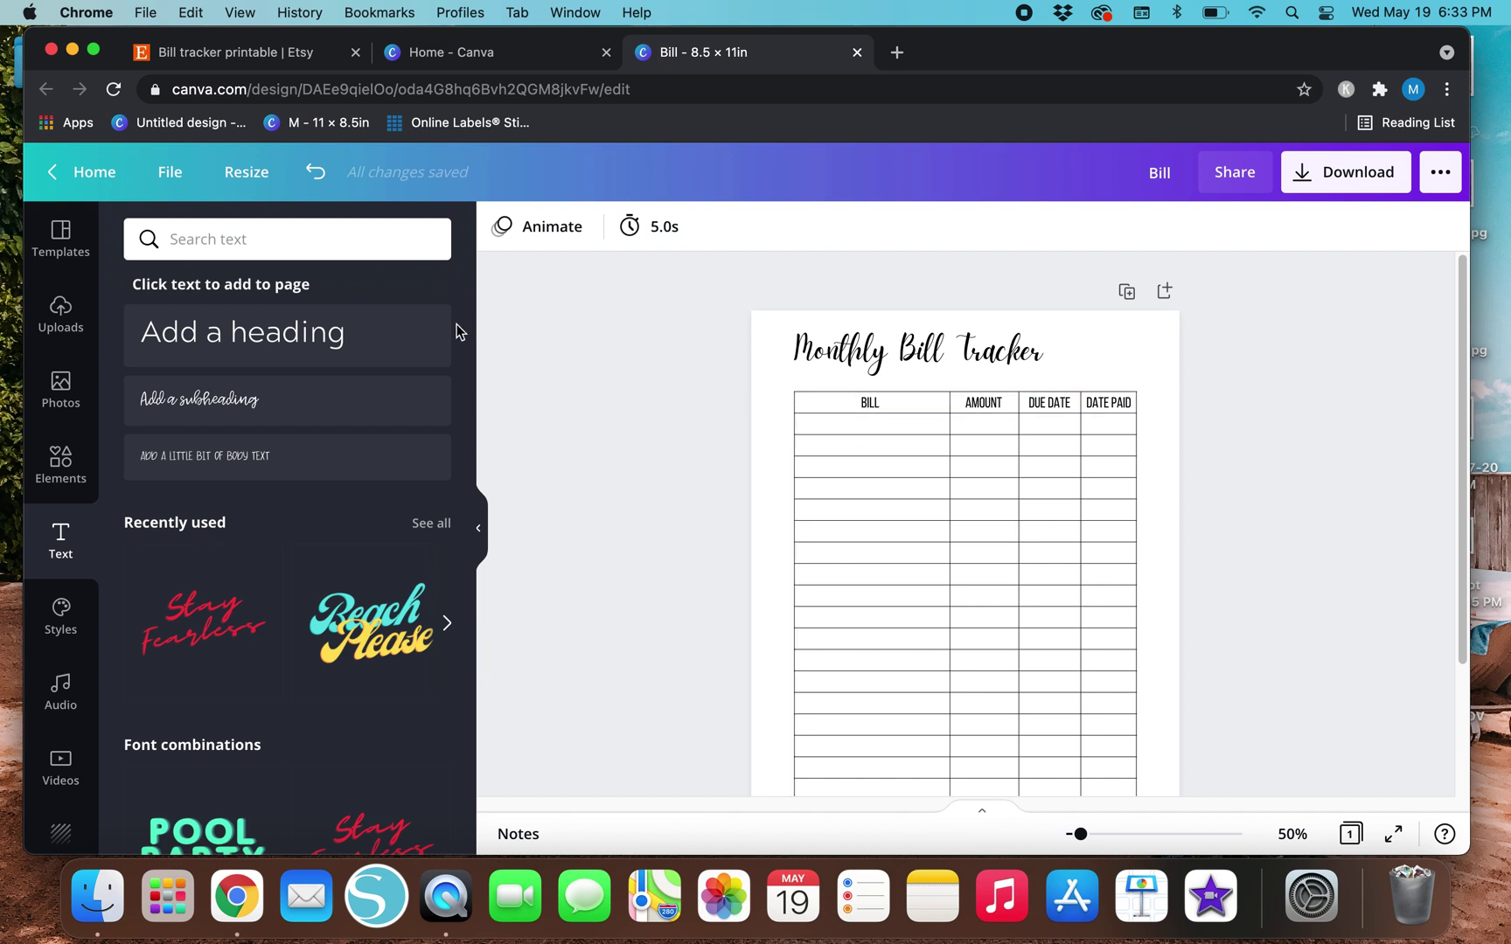
Add a heading reading "Month of:" in the space beside the title, above the DUE DATE and DATE PAID columns.
{"action": "left_click", "coordinate": [325, 335]}
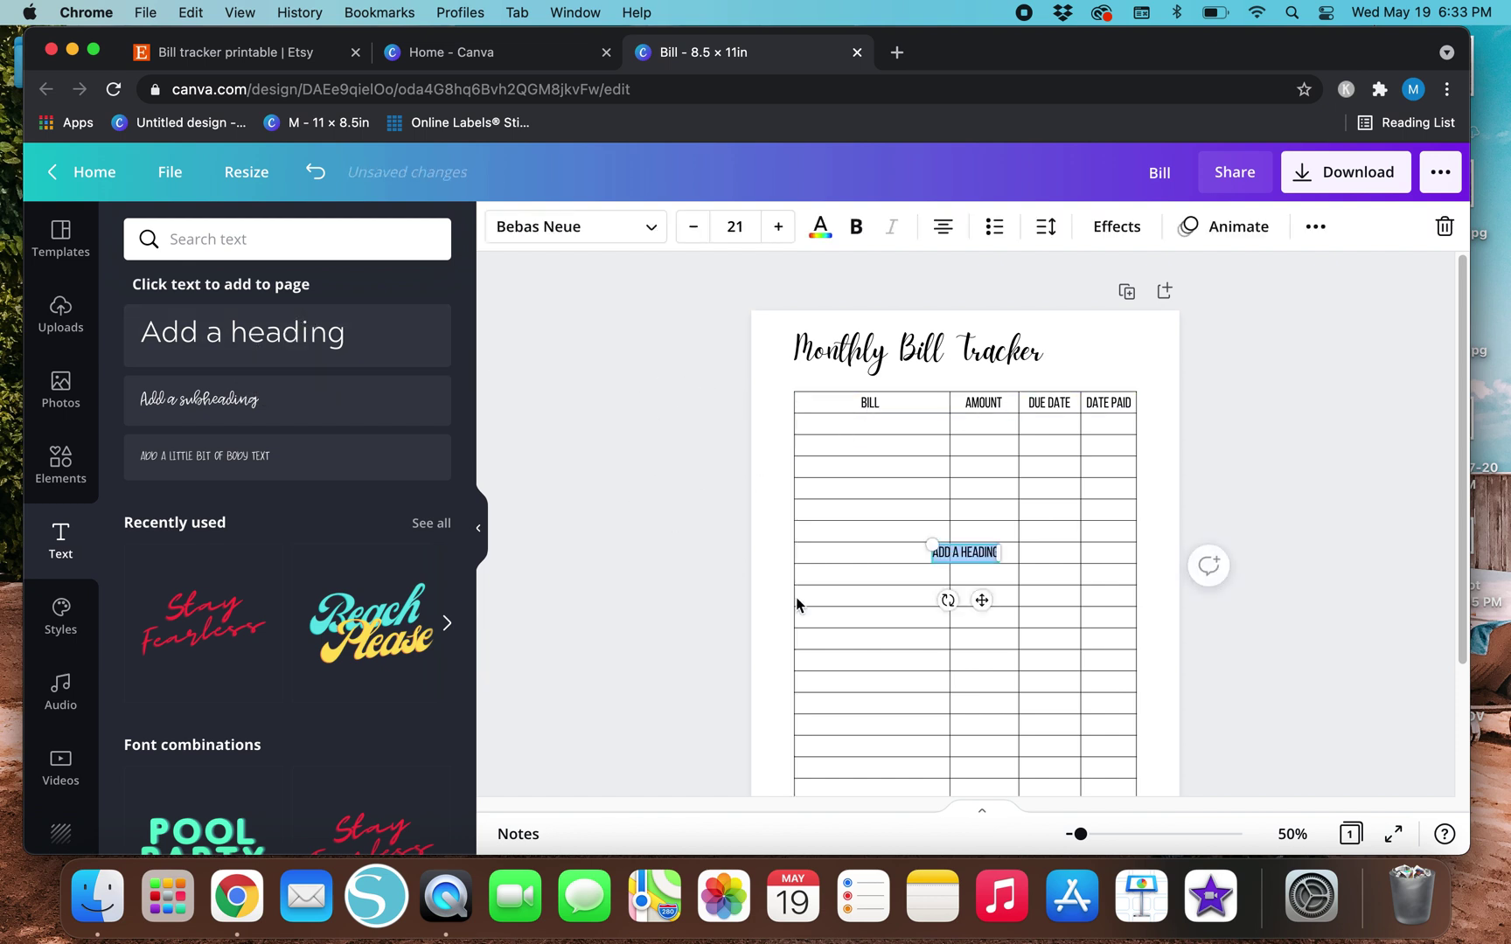
{"action": "left_click_drag", "start_coordinate": [982, 600], "coordinate": [1125, 404]}
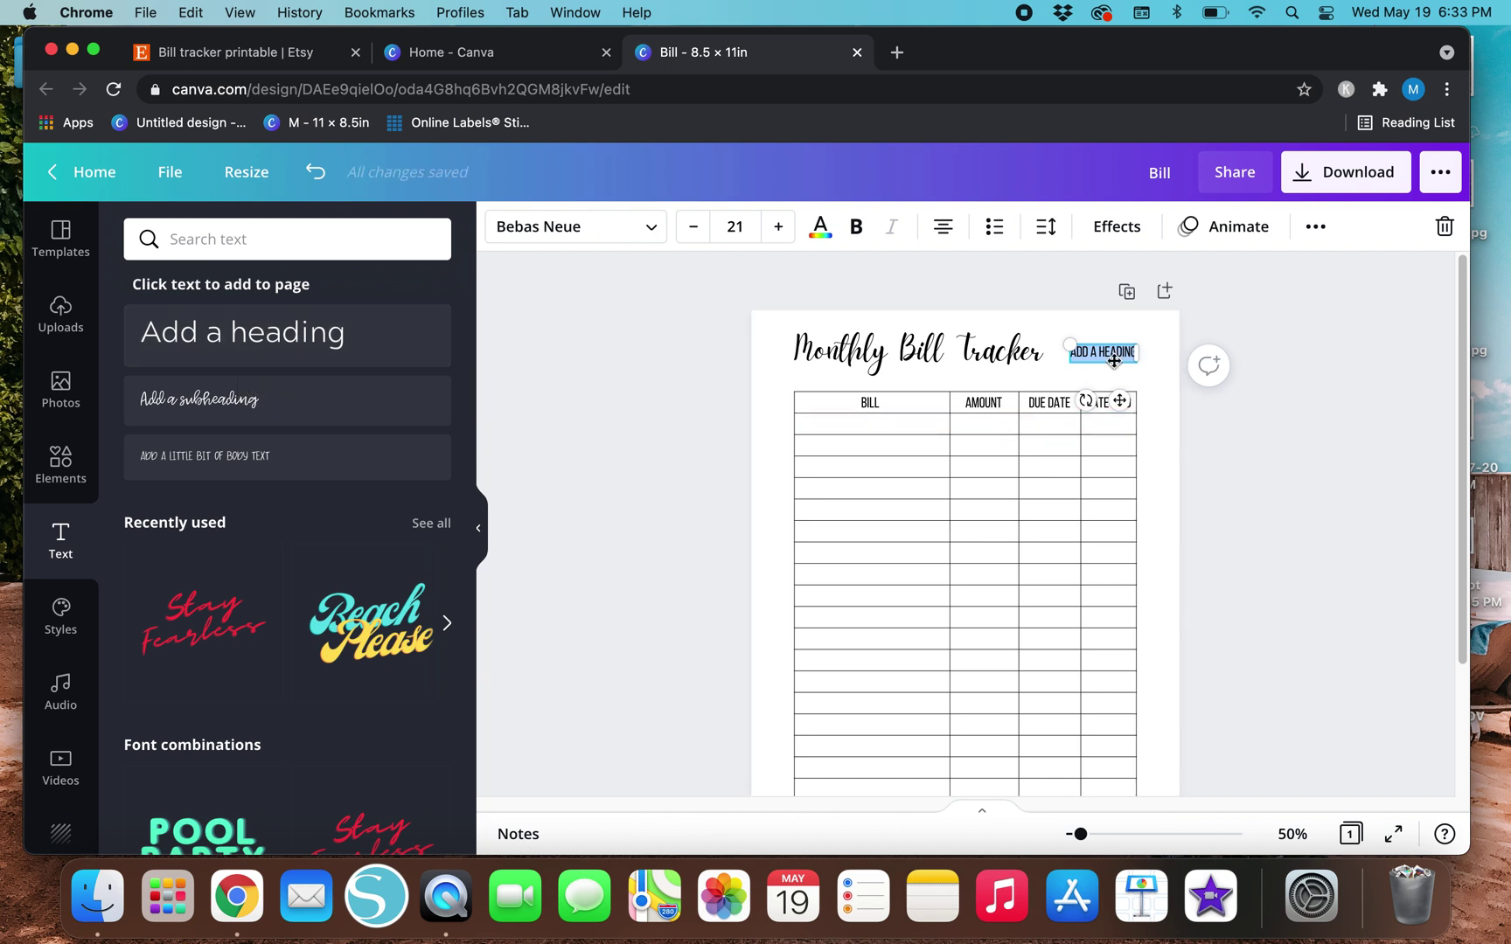
{"action": "type", "text": "Month"}
{"action": "left_click_drag", "start_coordinate": [1115, 404], "coordinate": [1094, 391]}
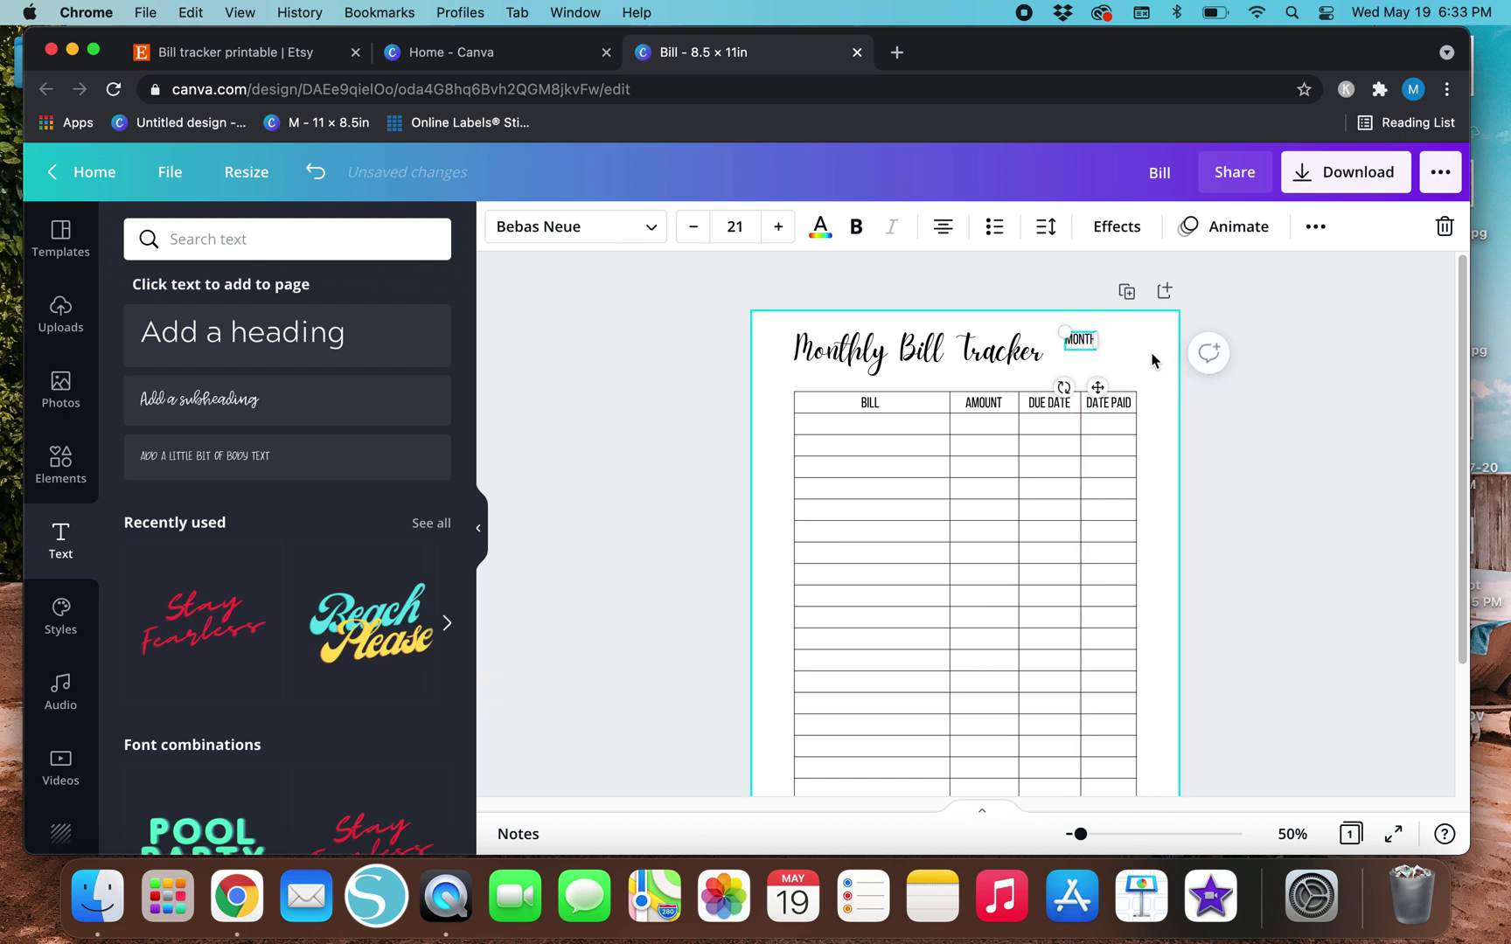
{"action": "key", "text": "Right"}
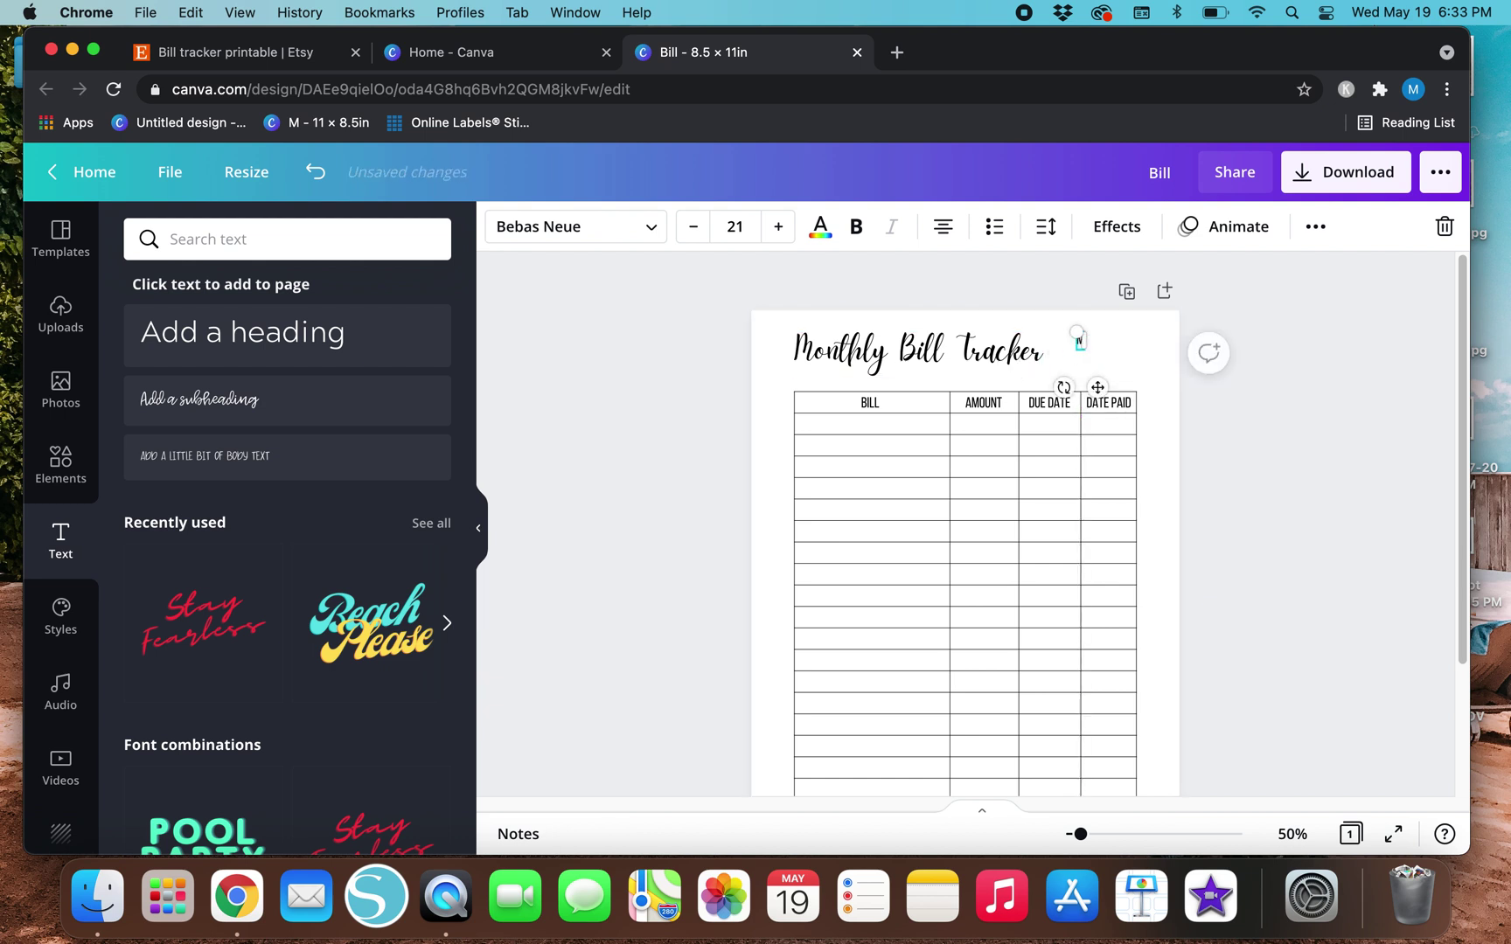
{"action": "type", "text": "OF"}
{"action": "mouse_move", "coordinate": [1100, 384]}
{"action": "left_mouse_down"}
{"action": "mouse_move", "coordinate": [1130, 394]}
{"action": "mouse_move", "coordinate": [1119, 393]}
{"action": "left_mouse_up"}
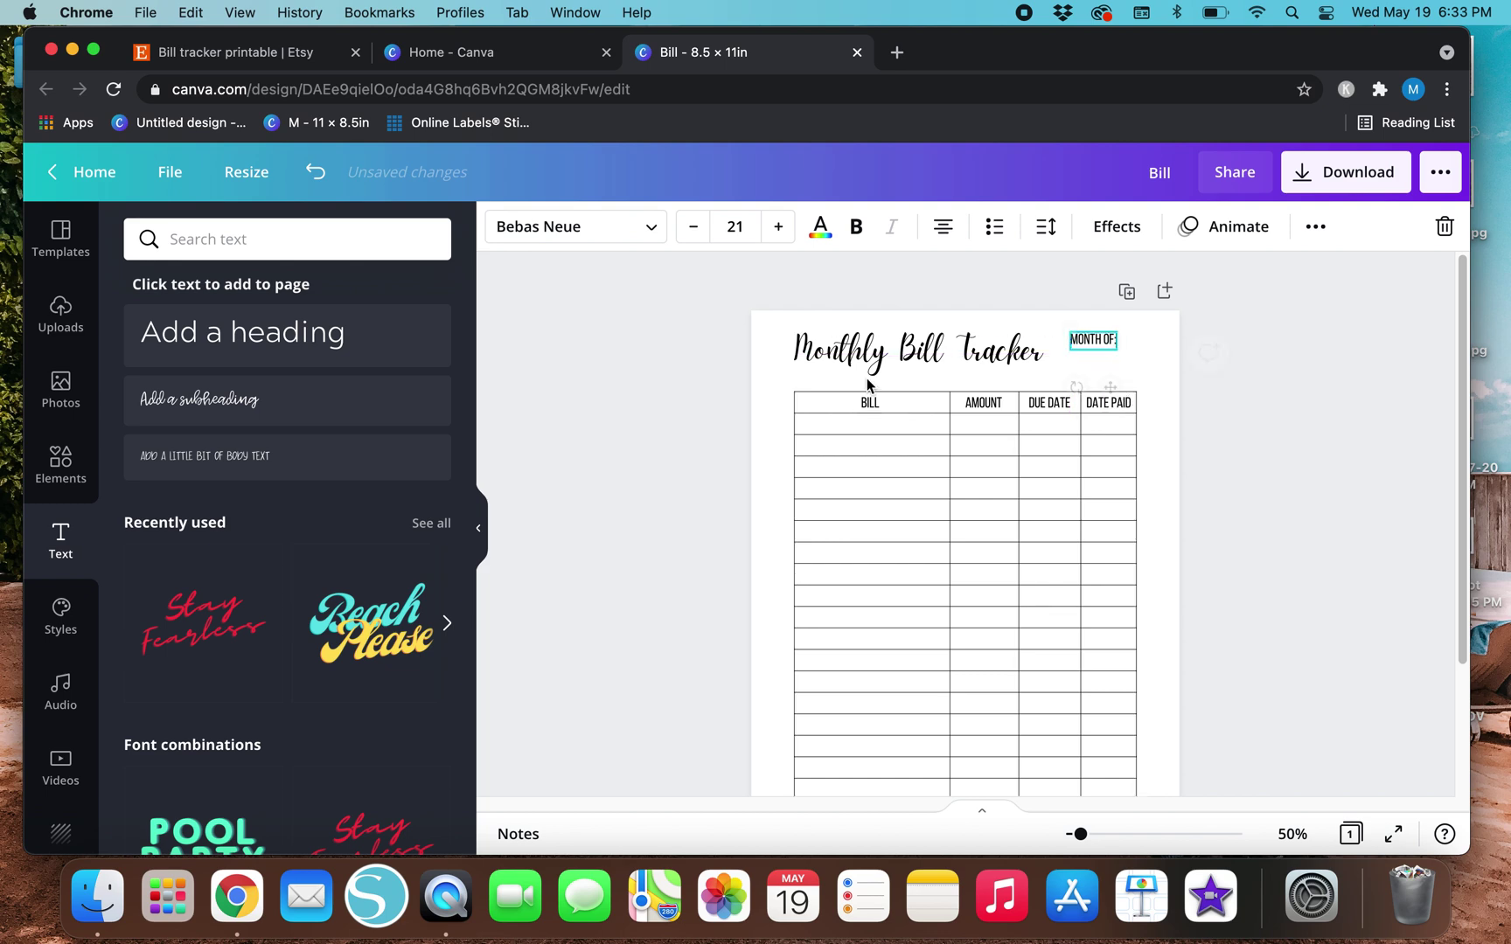
Search the elements for "square", try the outlined square on the page and delete it.
{"action": "left_click", "coordinate": [60, 464]}
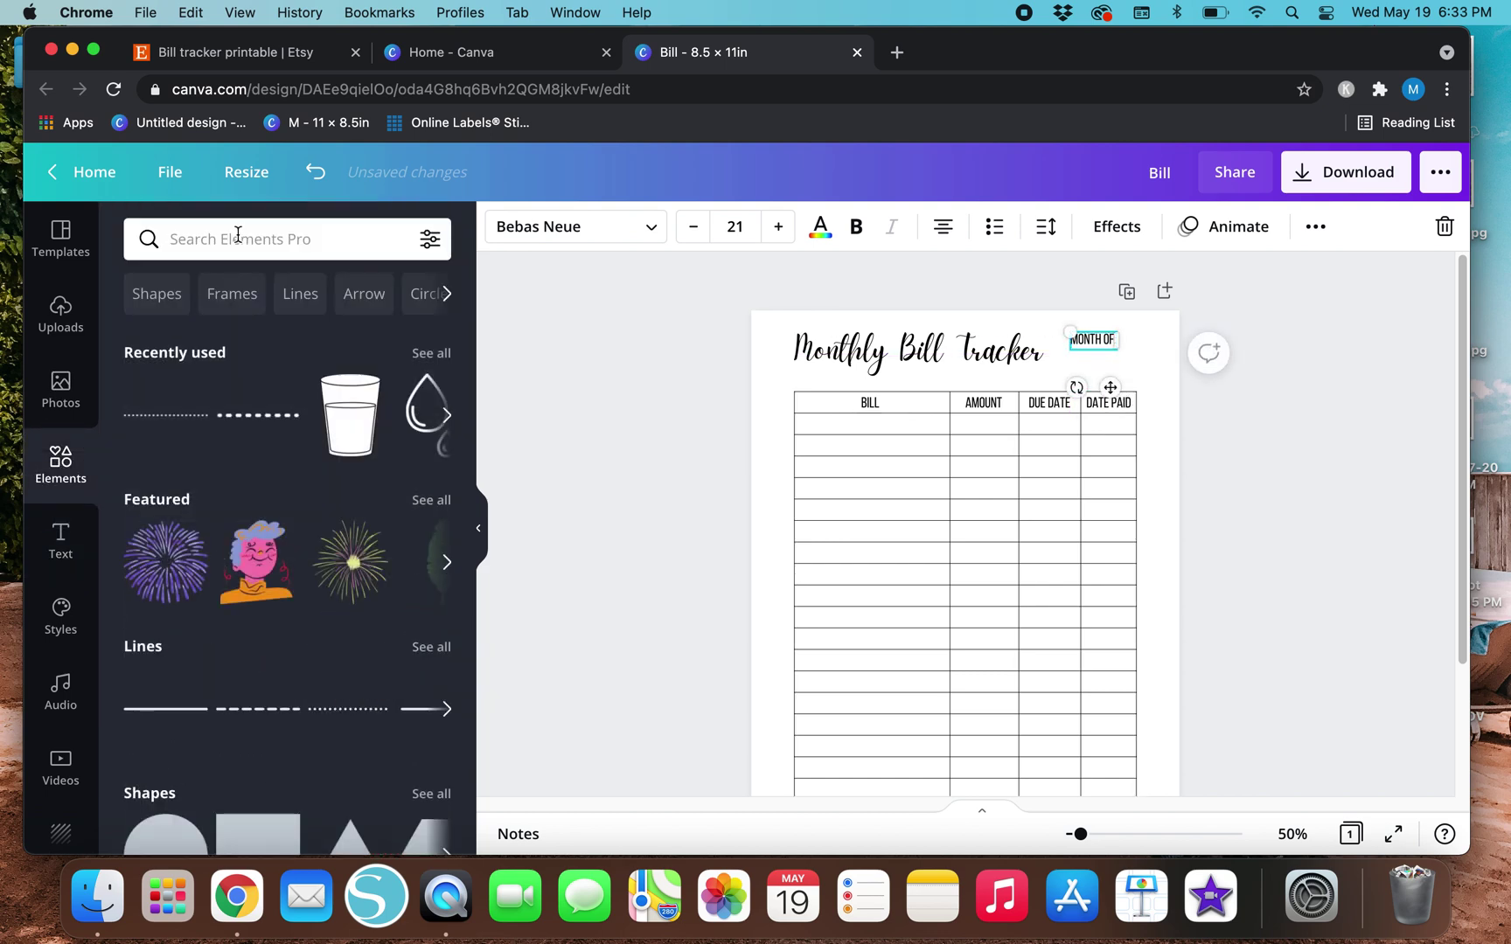
{"action": "scroll", "coordinate": [278, 649], "scroll_direction": "down", "scroll_amount": 5}
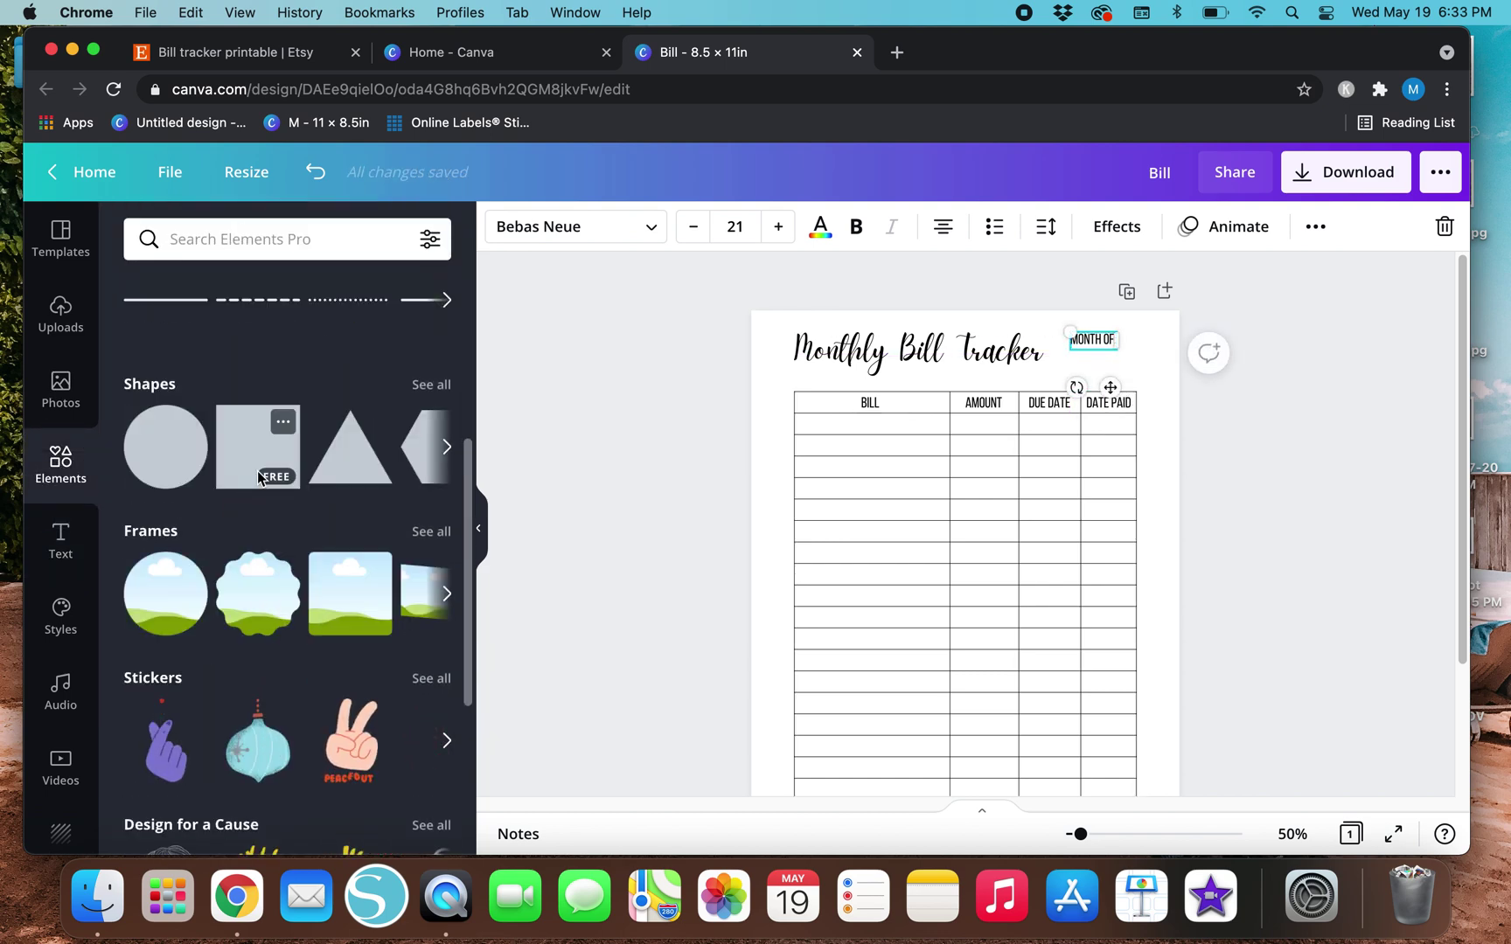
{"action": "left_click", "coordinate": [263, 239]}
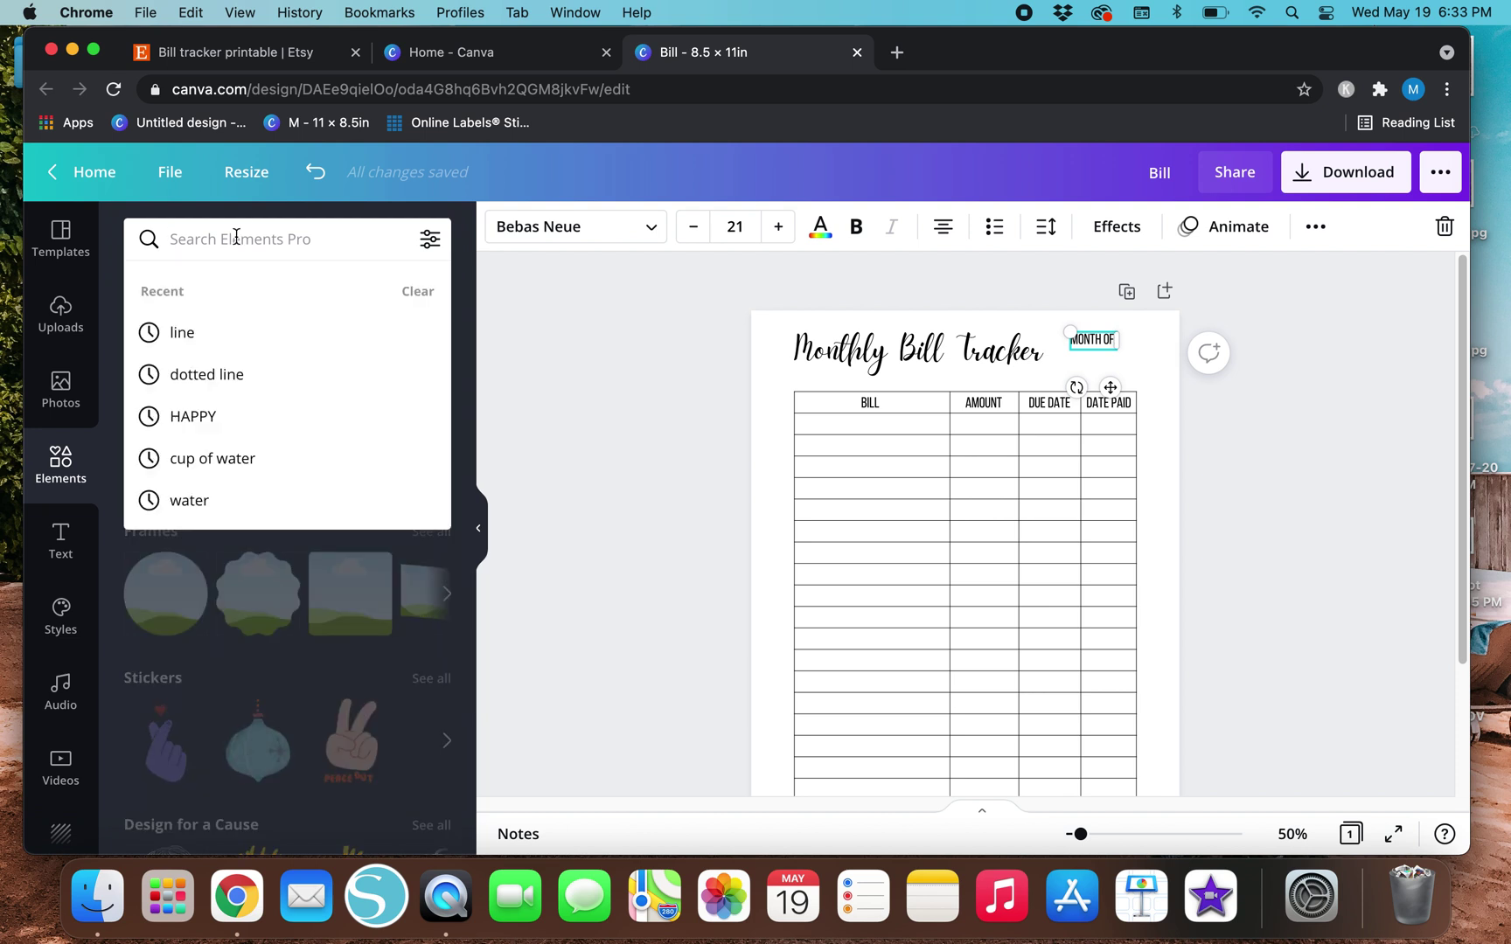
{"action": "type", "text": "square"}
{"action": "key", "text": "Return"}
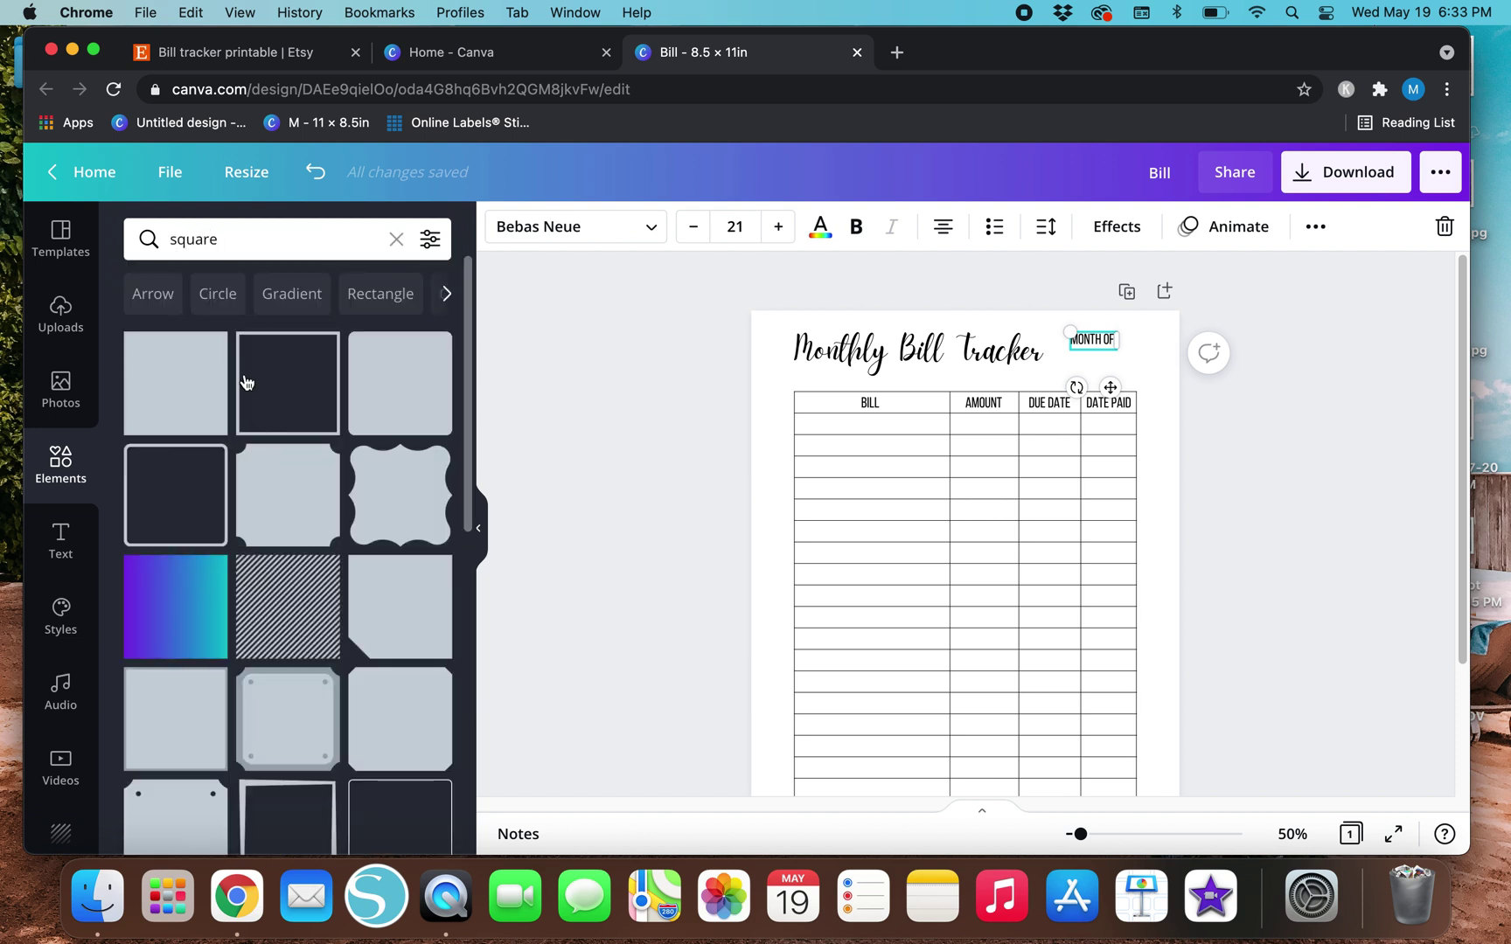
{"action": "left_click", "coordinate": [294, 409]}
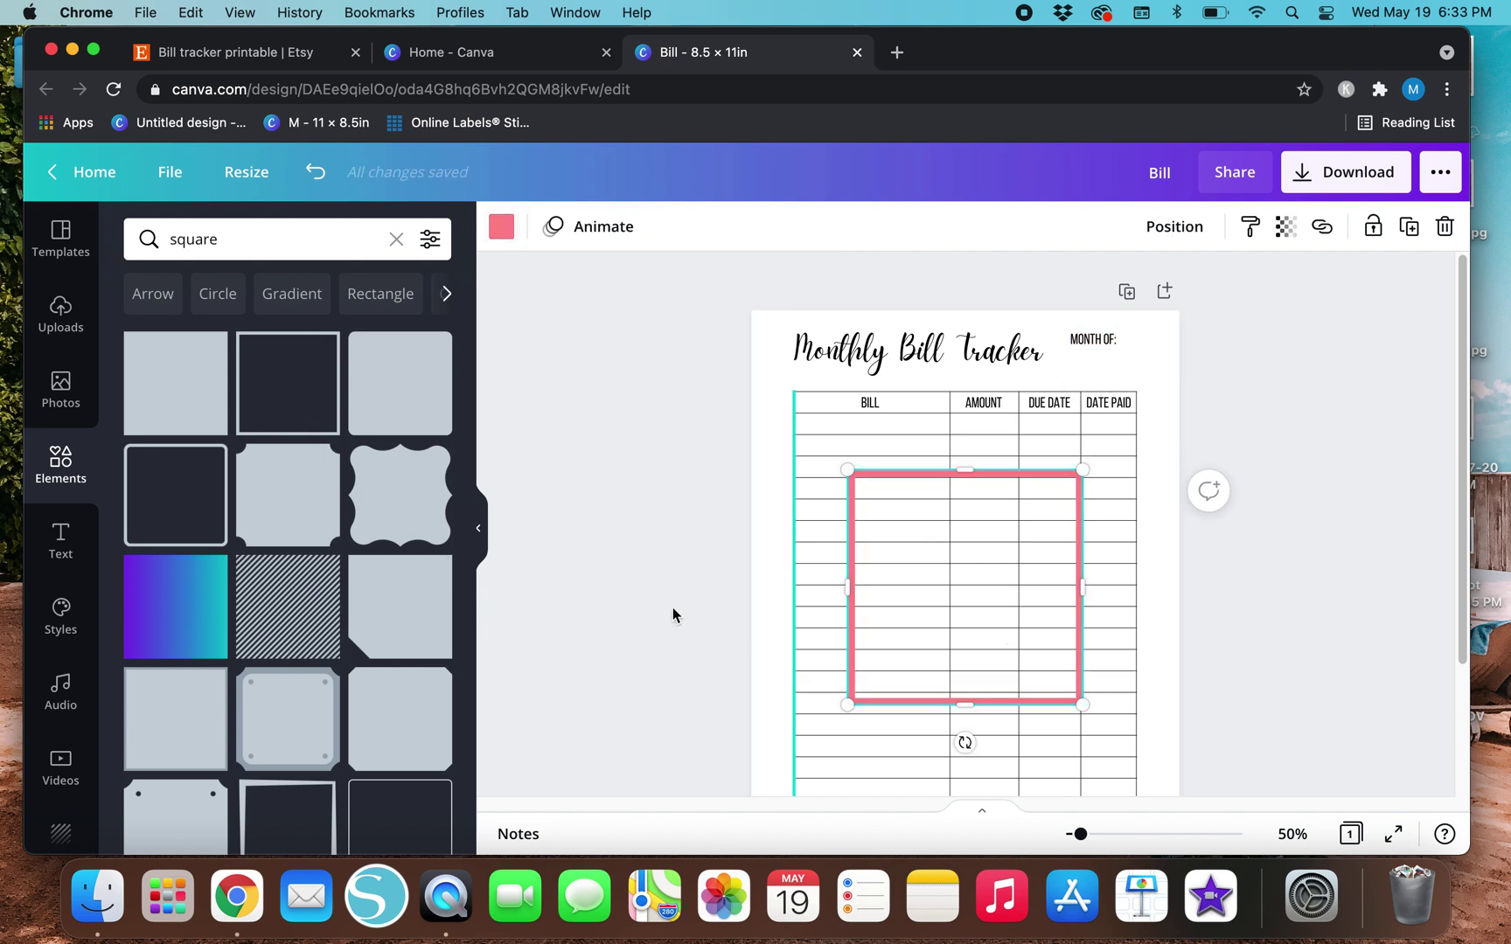
{"action": "key", "text": "BackSpace"}
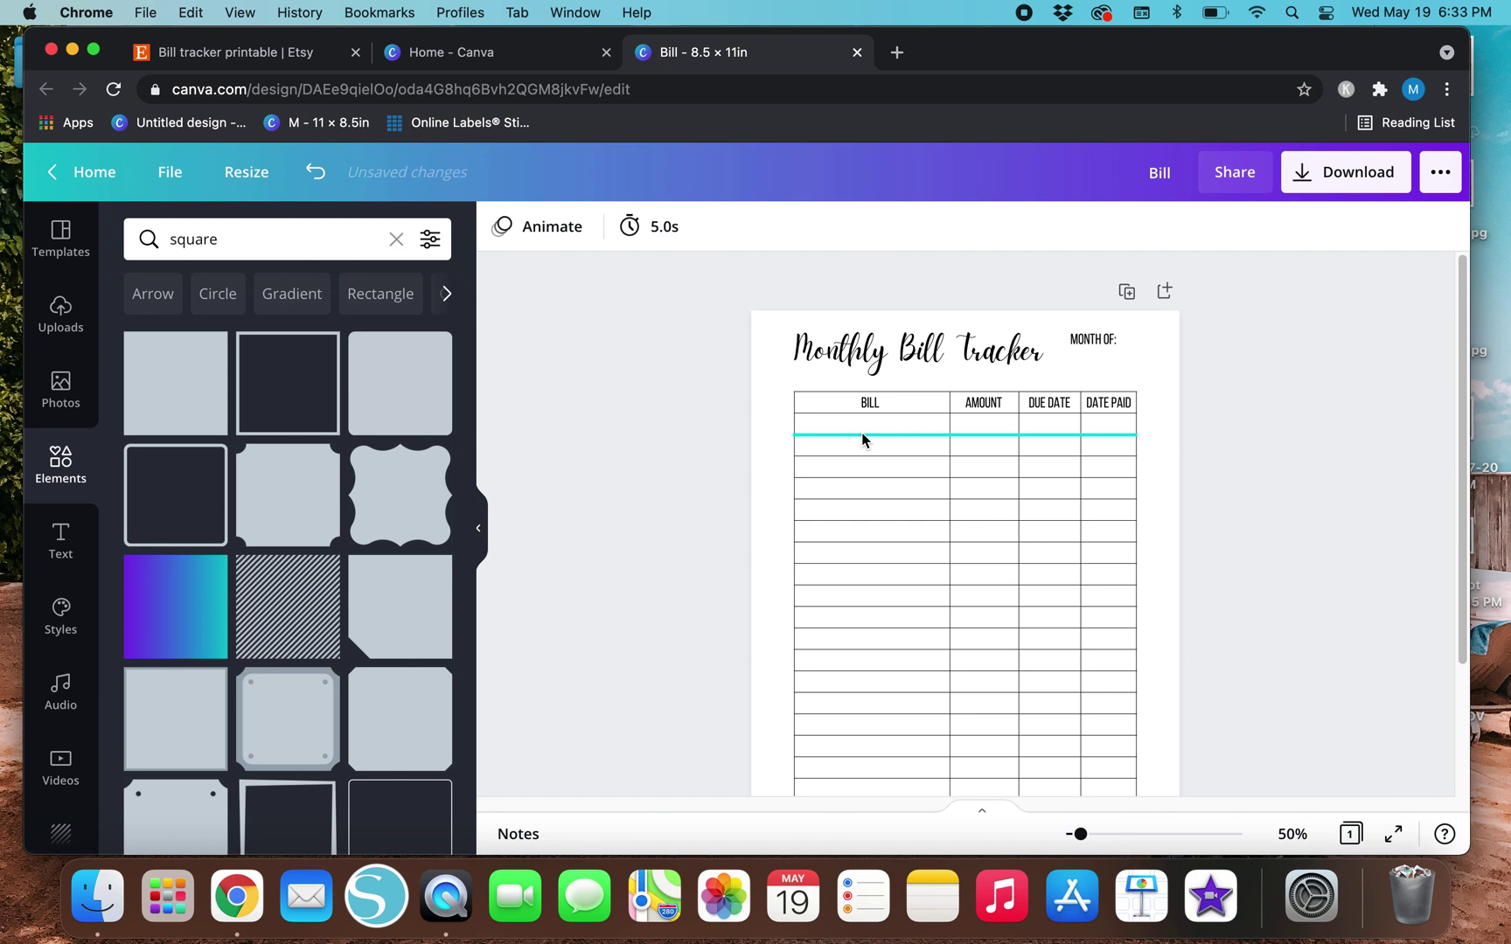
Search the elements for "line", insert the plain solid line and set its line weight to 1.
{"action": "left_click", "coordinate": [396, 239]}
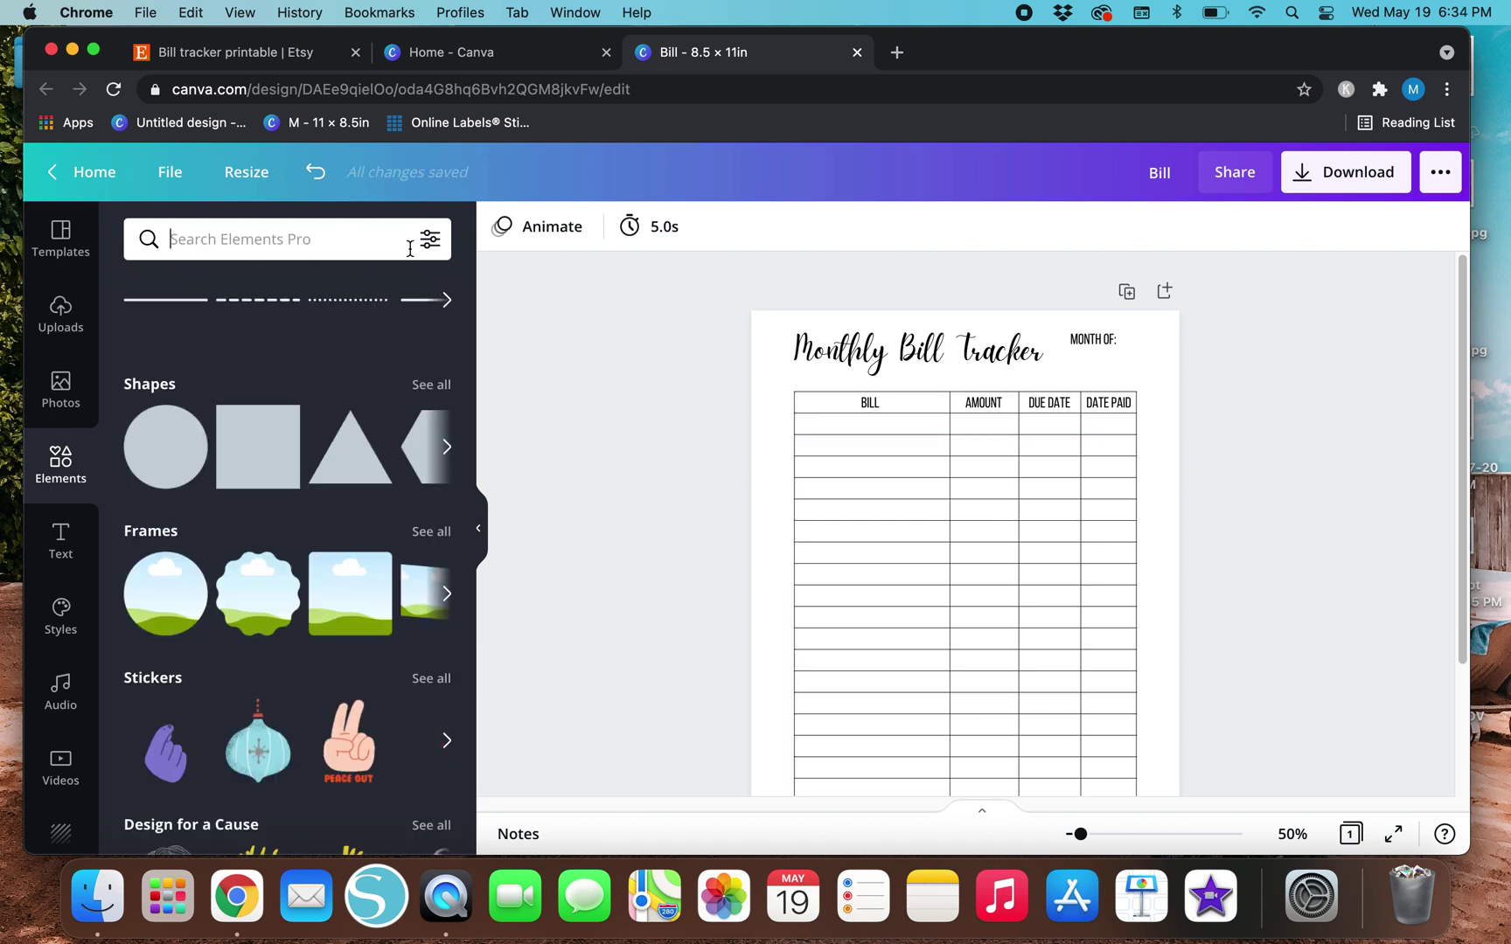
{"action": "type", "text": "lin"}
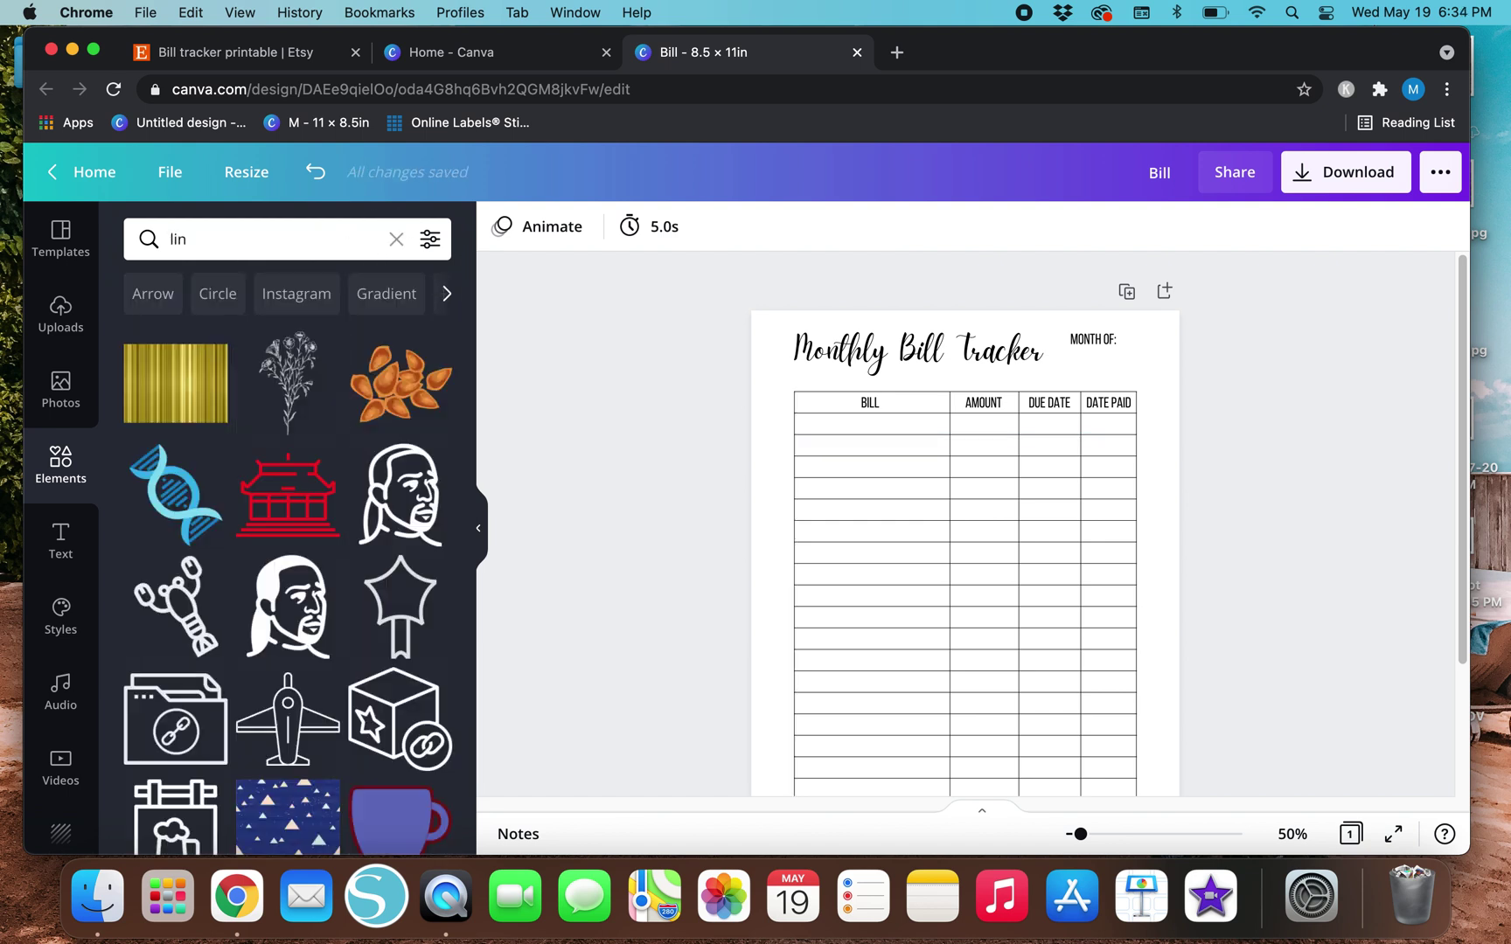
{"action": "left_click", "coordinate": [278, 227]}
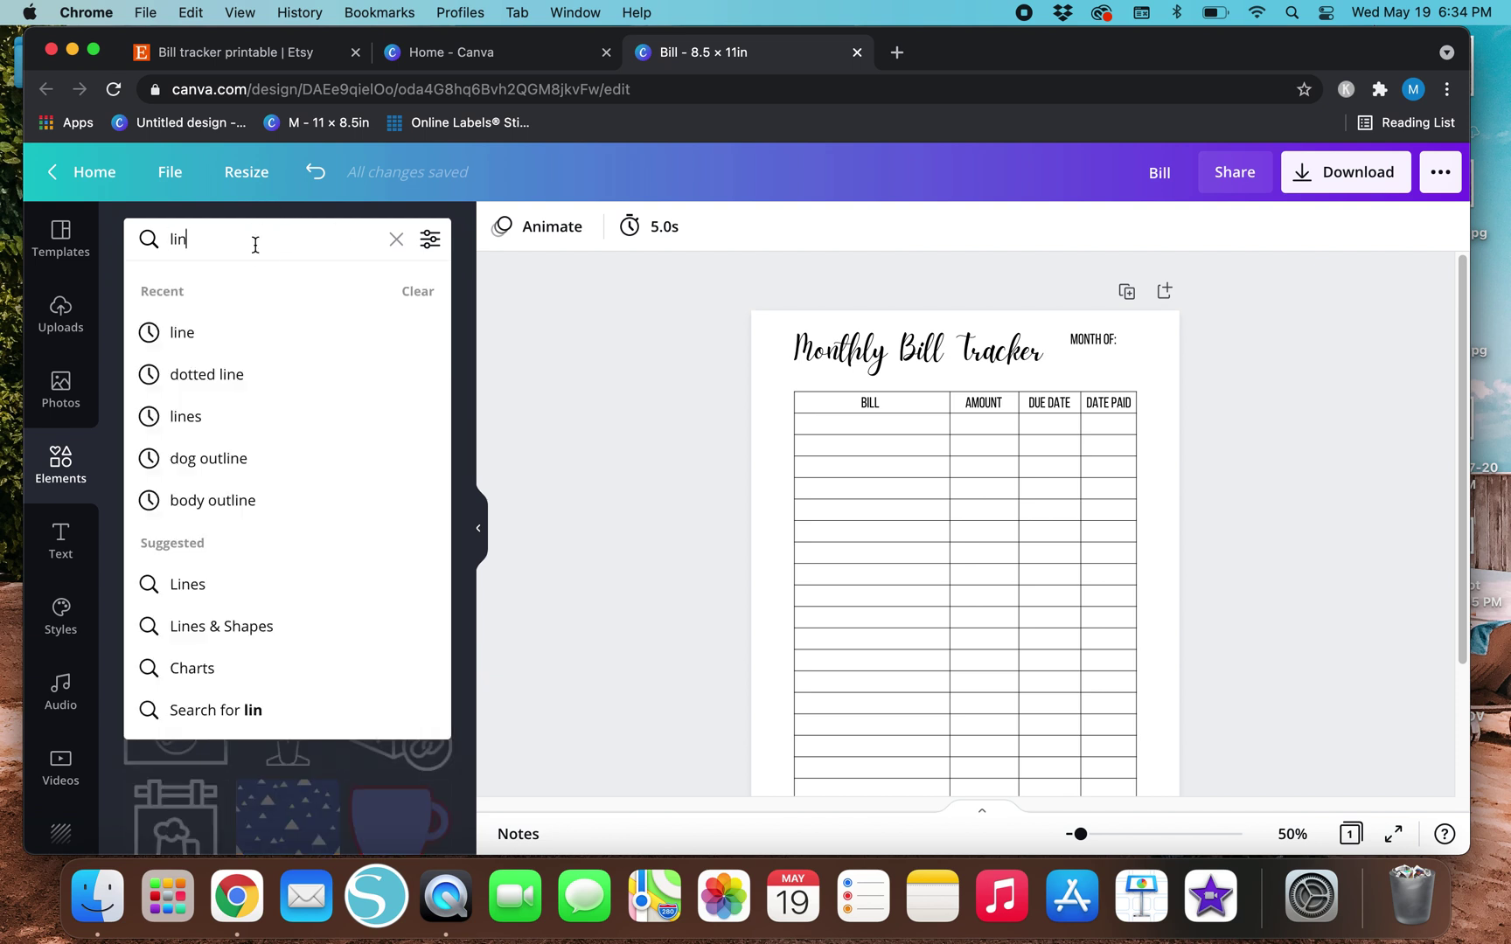
{"action": "key", "text": "Return"}
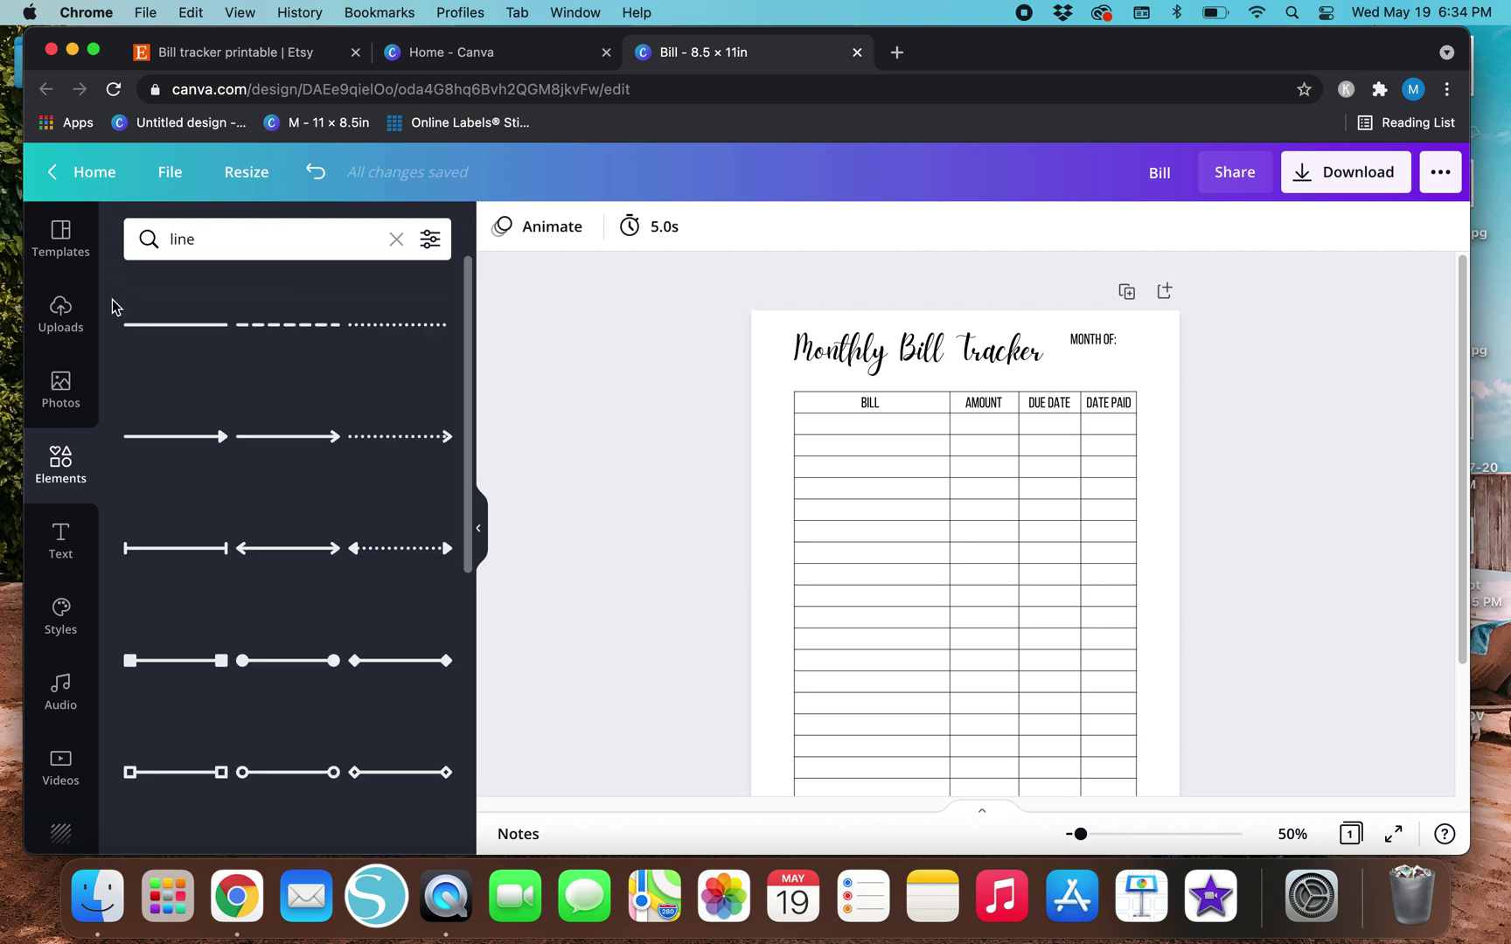
{"action": "left_click", "coordinate": [160, 326]}
{"action": "left_click", "coordinate": [553, 226]}
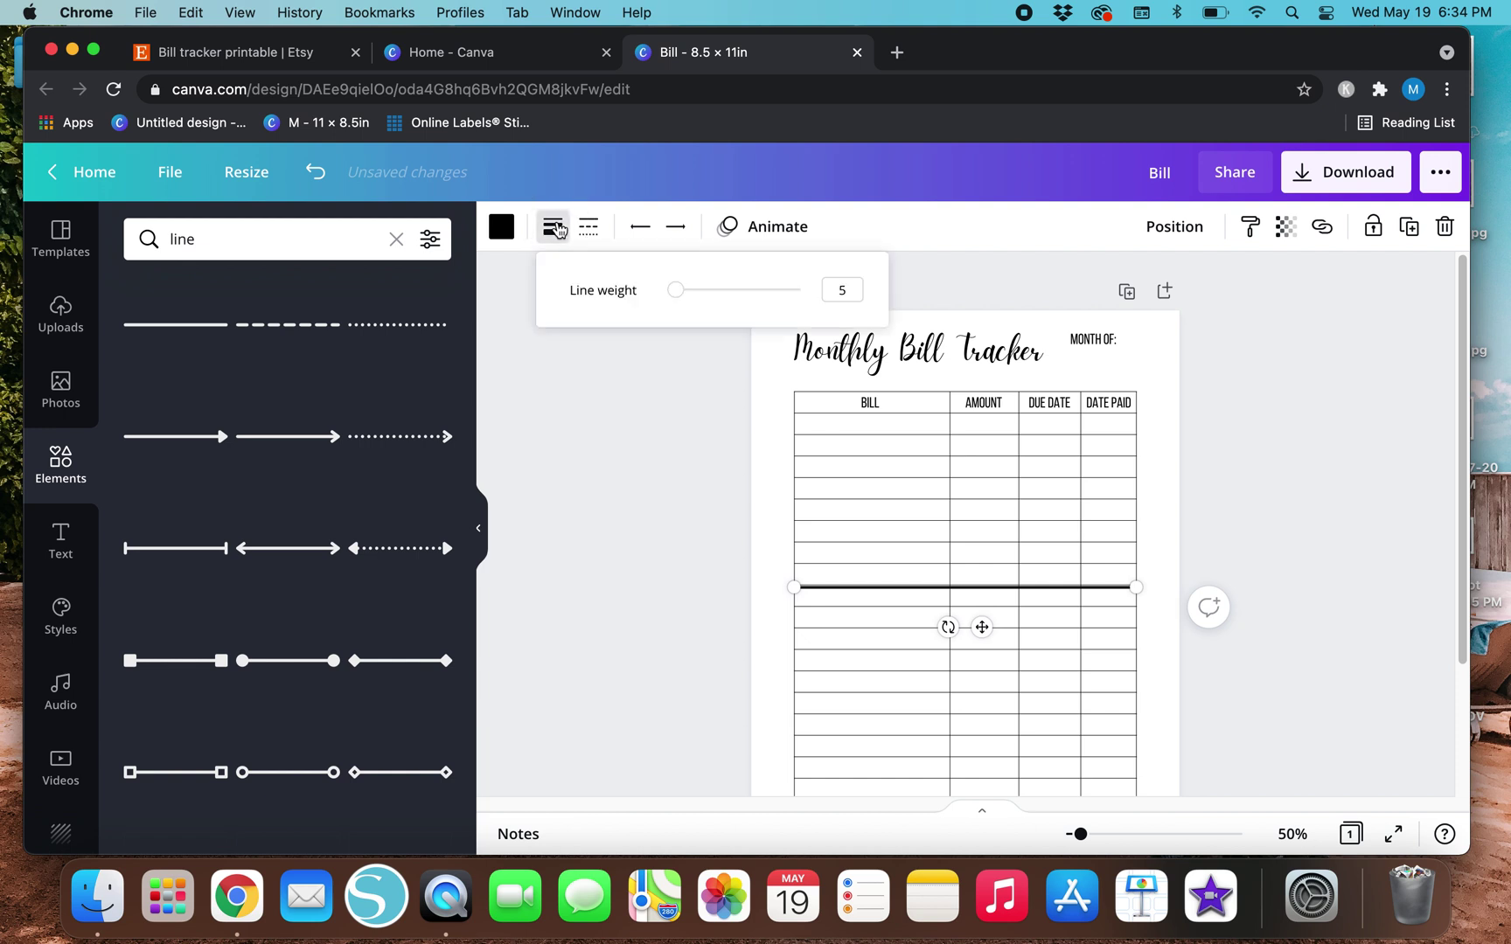
{"action": "left_click_drag", "start_coordinate": [682, 292], "coordinate": [669, 290]}
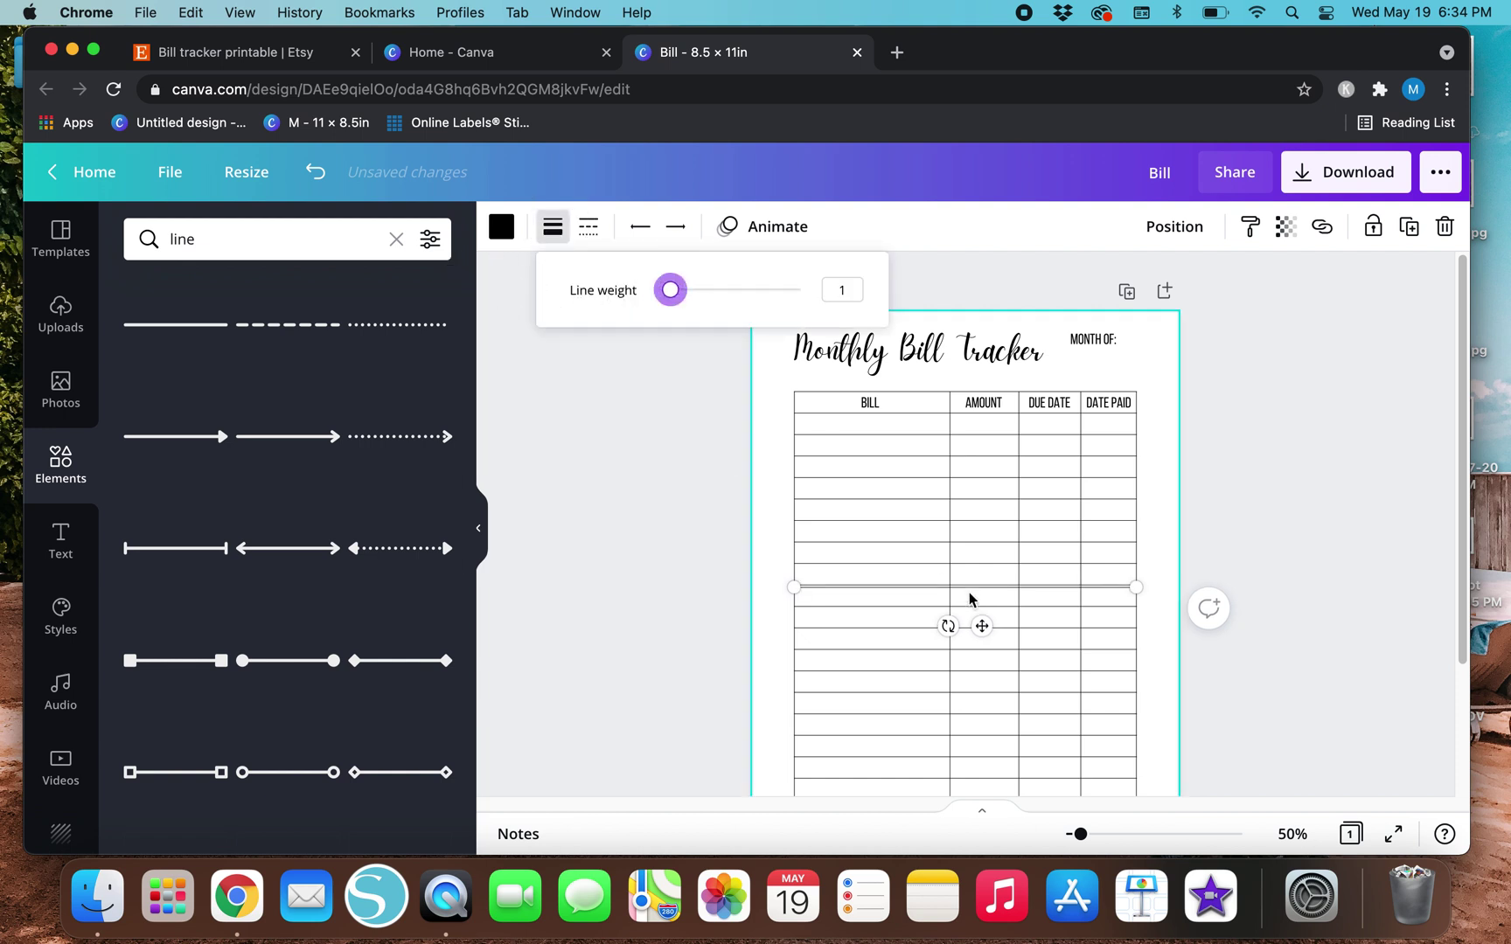
Move the line above the table, shorten it from both ends and centre it beneath the "Month of:" label.
{"action": "left_click_drag", "start_coordinate": [981, 623], "coordinate": [1220, 408]}
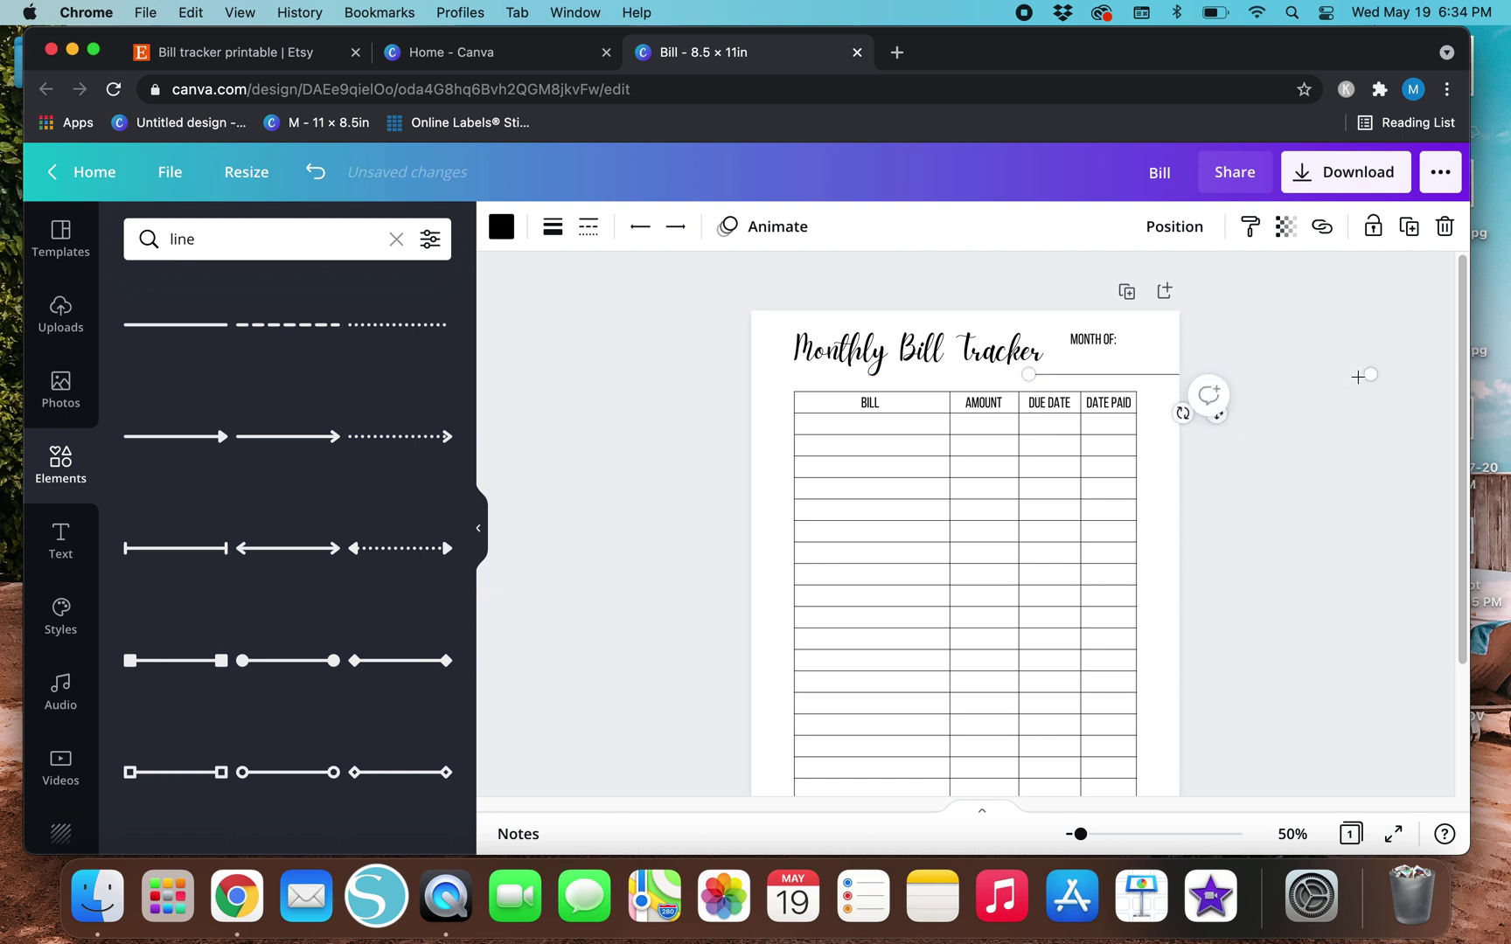
{"action": "left_click_drag", "start_coordinate": [1370, 374], "coordinate": [1136, 375]}
{"action": "left_click_drag", "start_coordinate": [1029, 375], "coordinate": [1115, 407]}
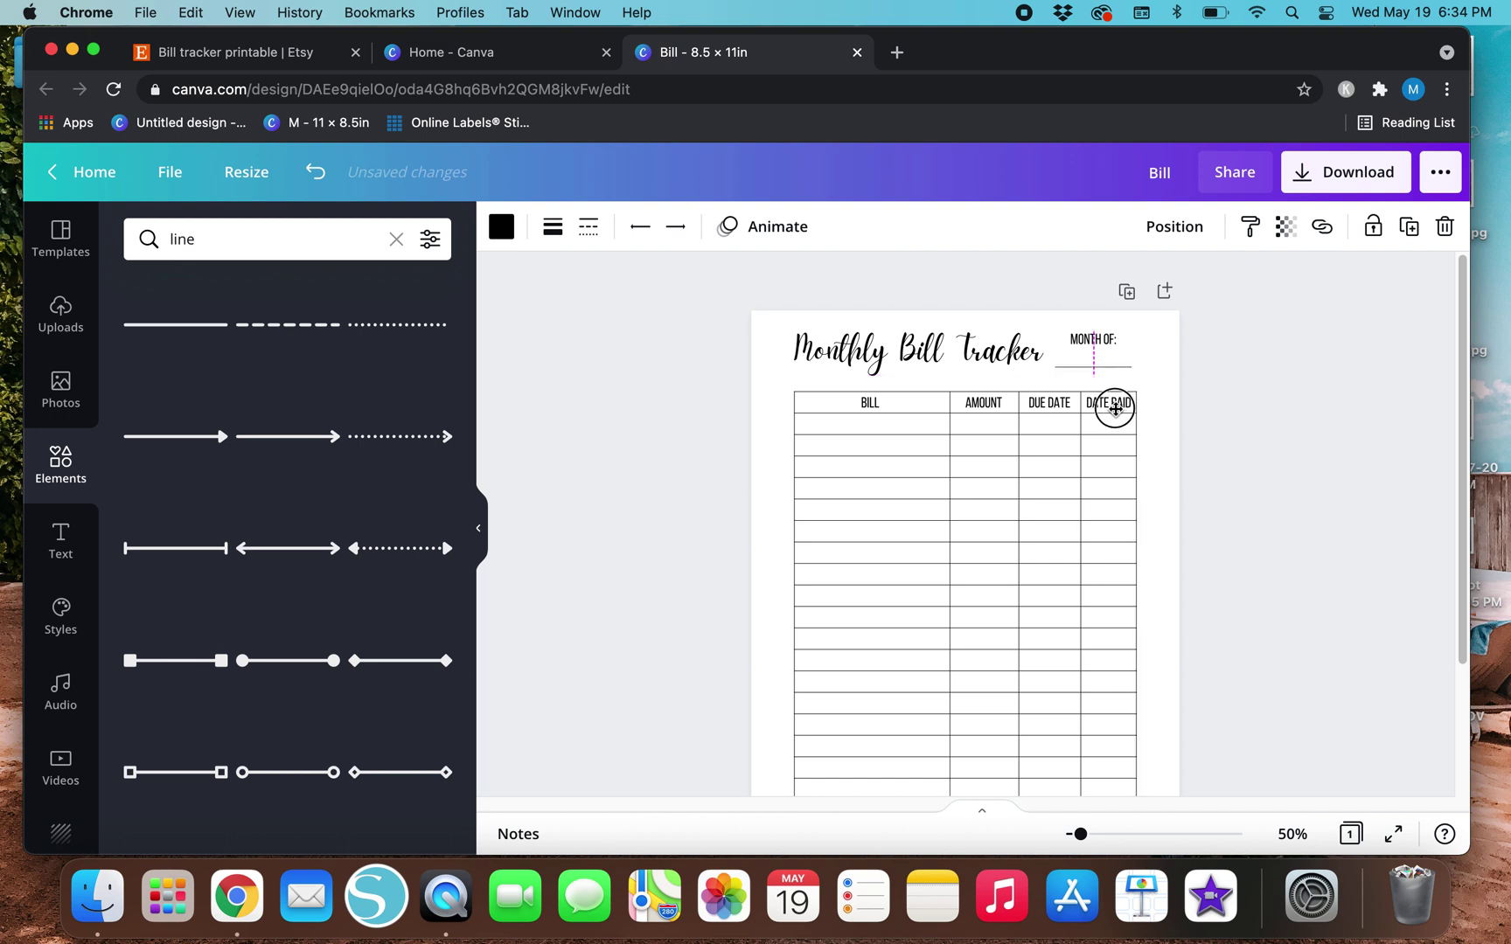
{"action": "left_click", "coordinate": [1276, 447]}
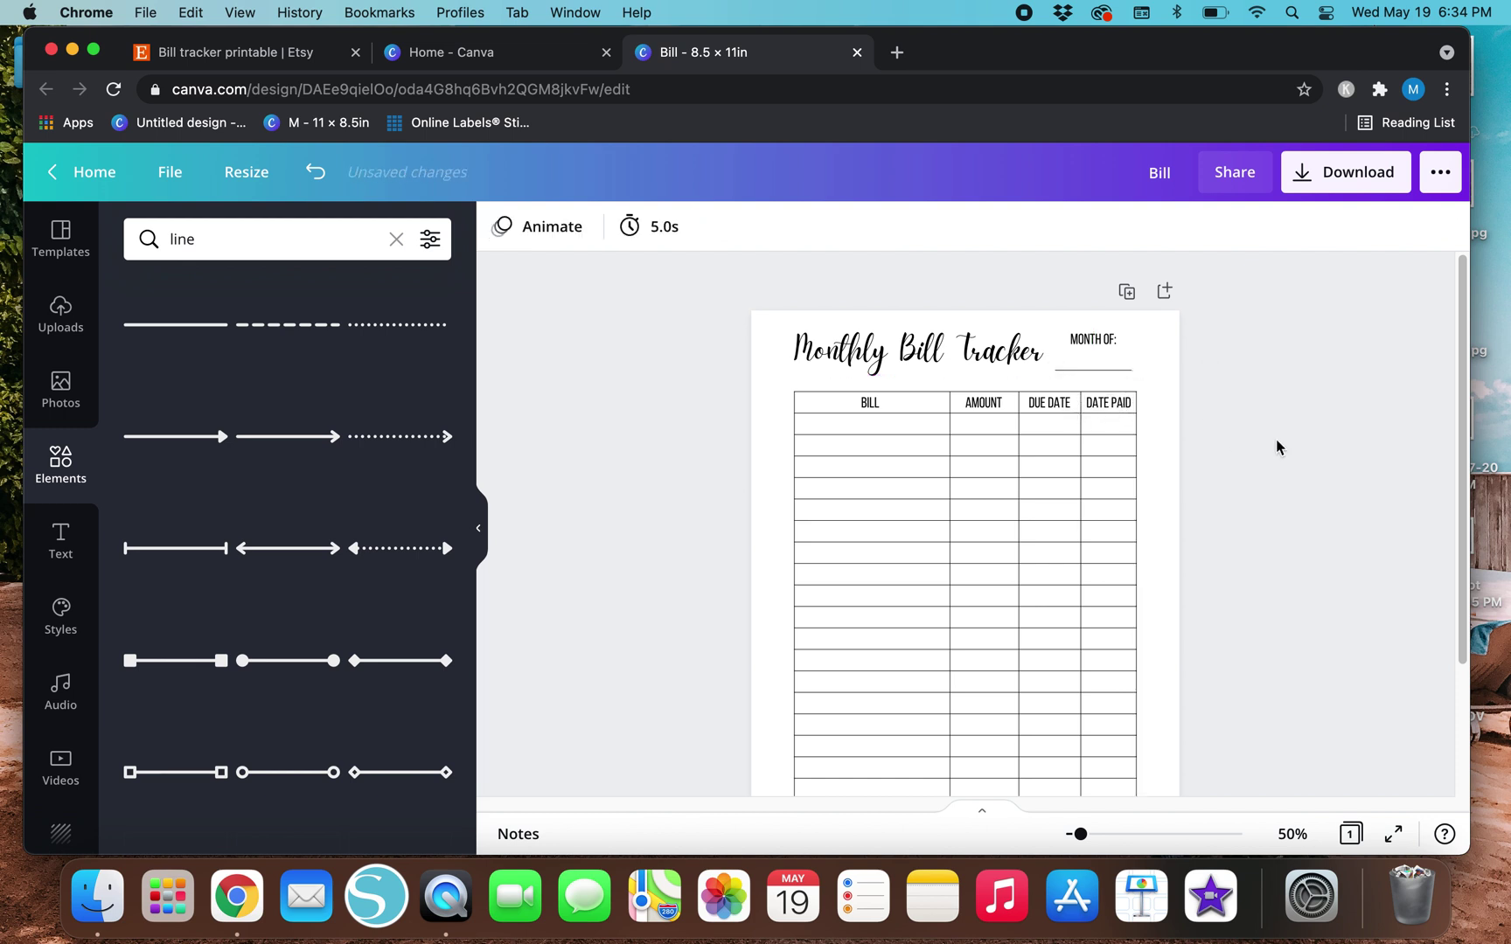
Collapse the elements list and view the finished bill tracker page in full screen.
{"action": "scroll", "coordinate": [676, 541], "scroll_direction": "down", "scroll_amount": 3}
{"action": "scroll", "coordinate": [676, 541], "scroll_direction": "up", "scroll_amount": 3}
{"action": "left_click", "coordinate": [484, 523]}
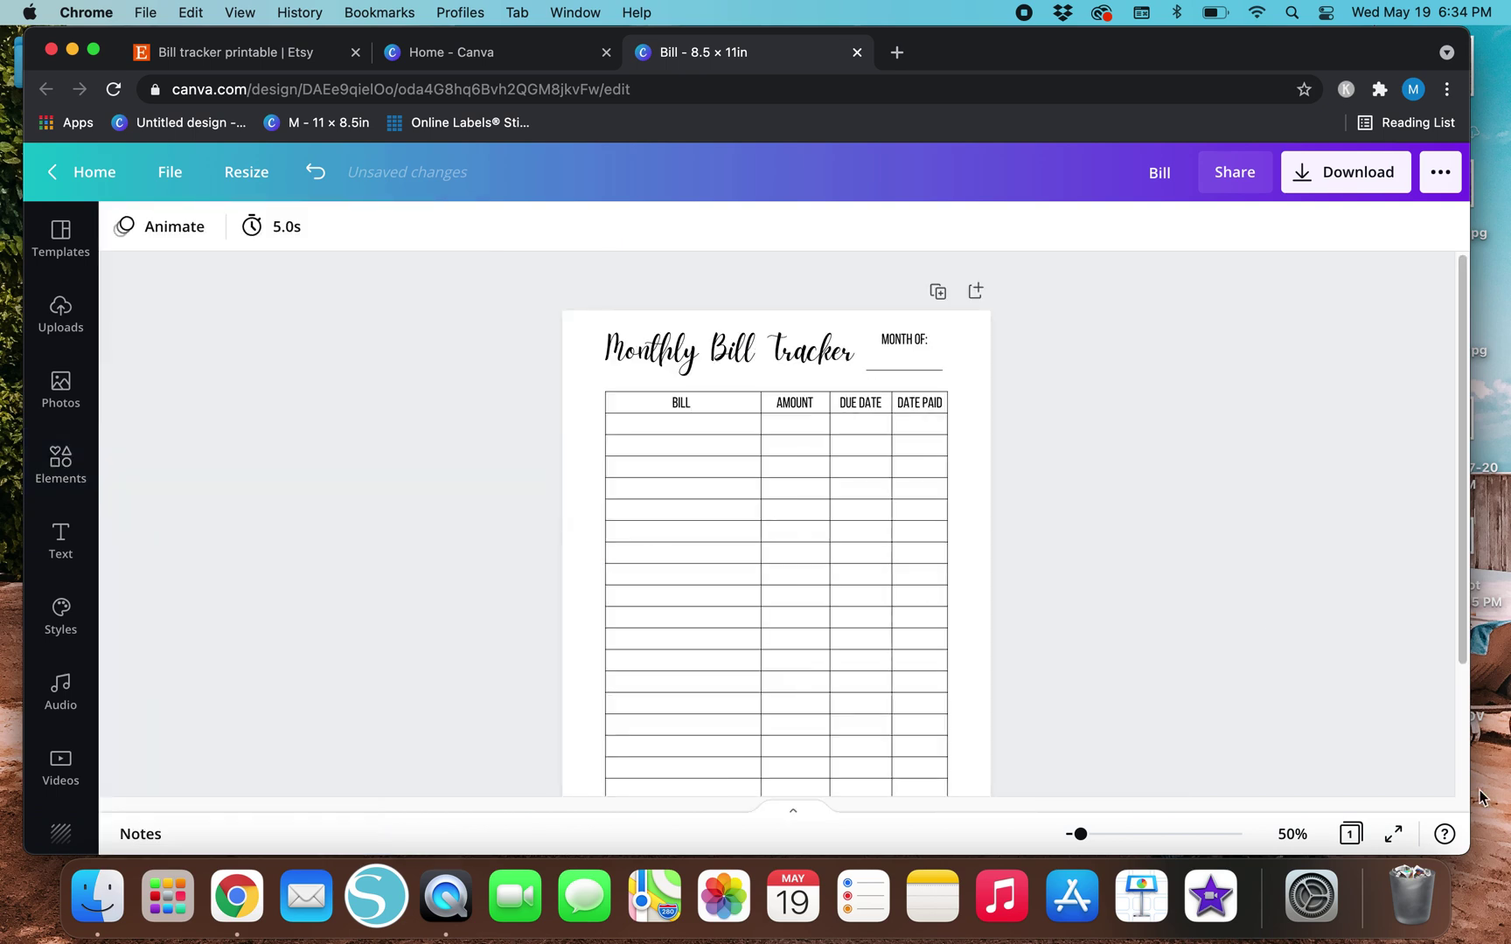
{"action": "left_click", "coordinate": [1395, 835]}
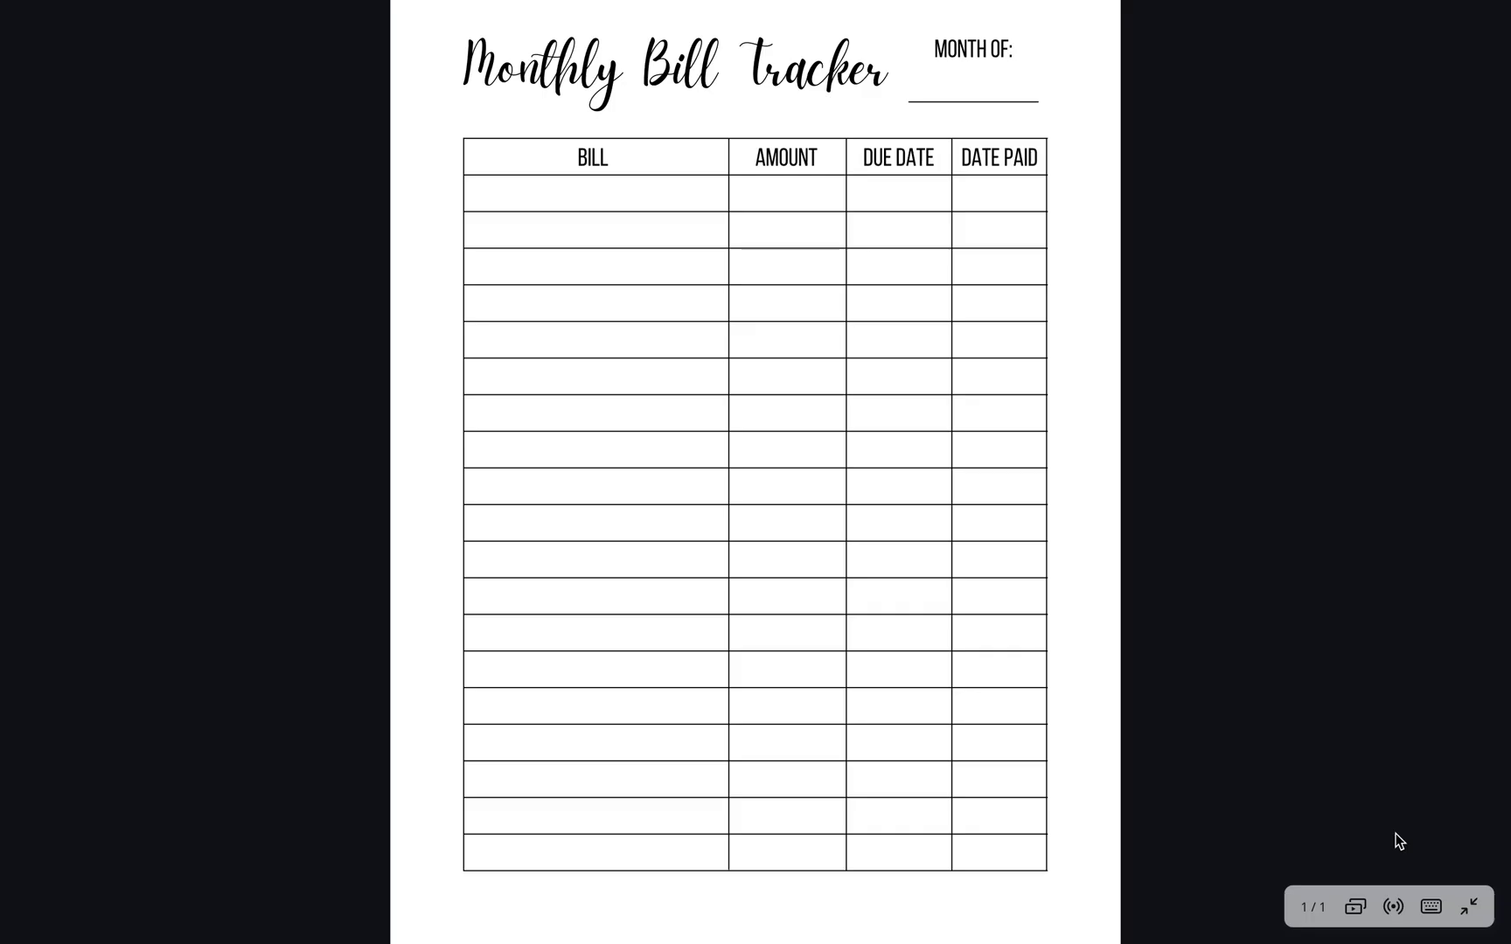